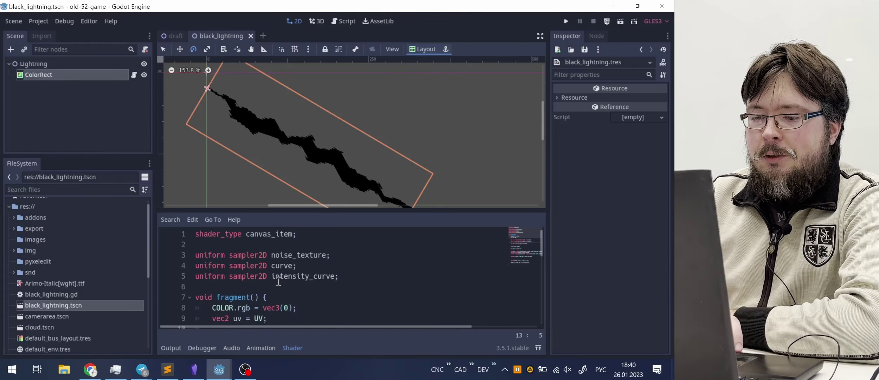
Step: Switch to the Godot window of the godot-shaders-demo project with the 04-01-lightning scene open
click(250, 291)
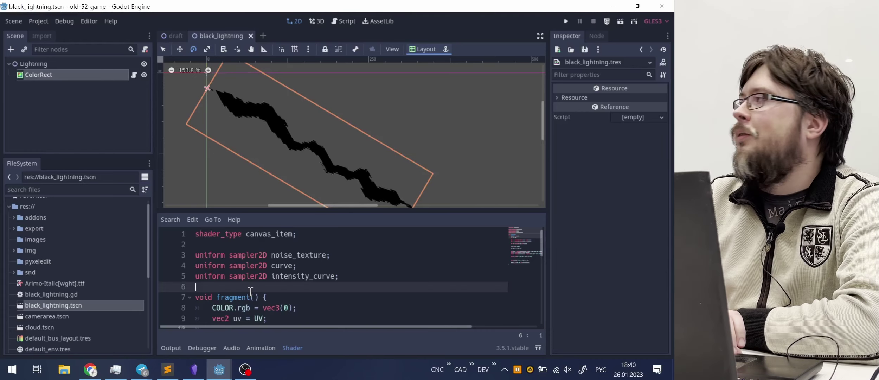
mouse_move(219, 370)
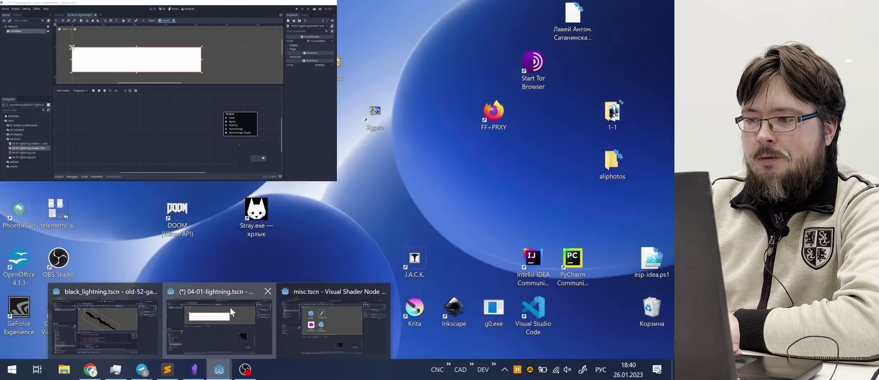
click(230, 307)
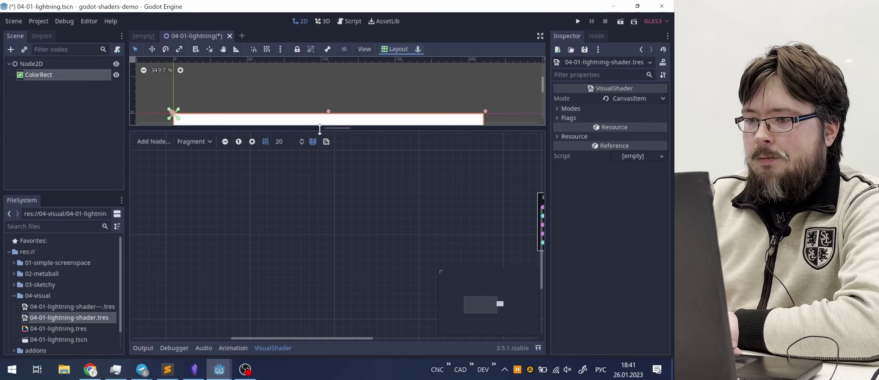
Step: Enlarge the 2D viewport above the shader graph to fit the whole ColorRect, and frame the graph's Output node with free space beside it
drag(318, 128, 316, 177)
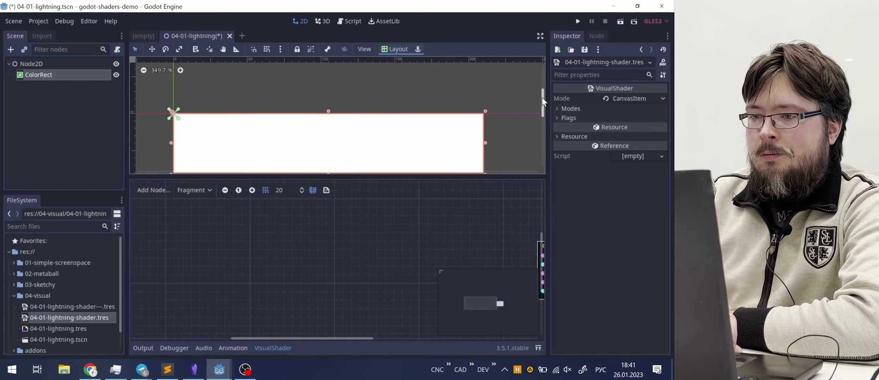
drag(542, 96, 542, 98)
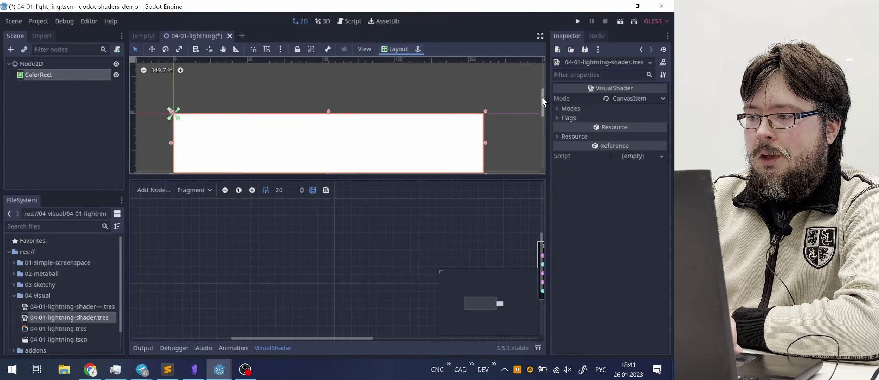
scroll(523, 125, down, 3)
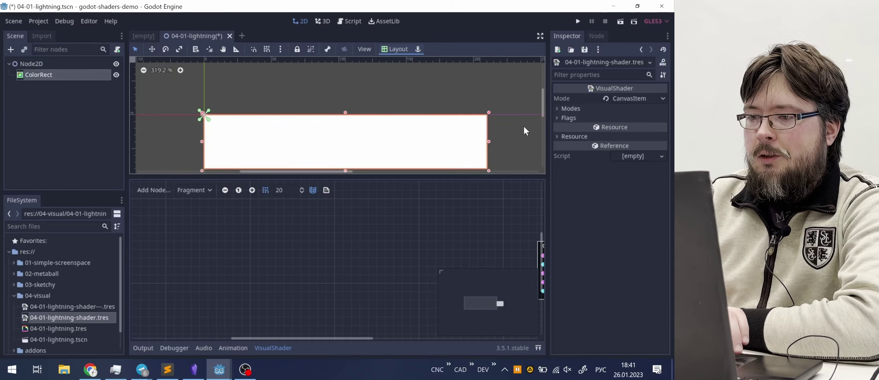
scroll(379, 164, up, 2)
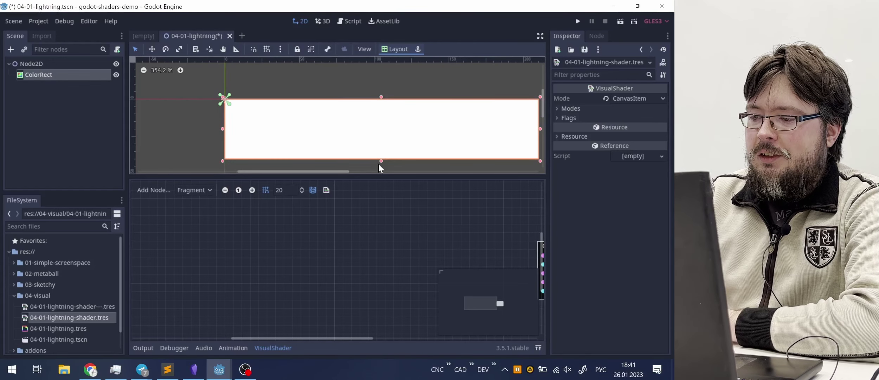
scroll(376, 255, down, 5)
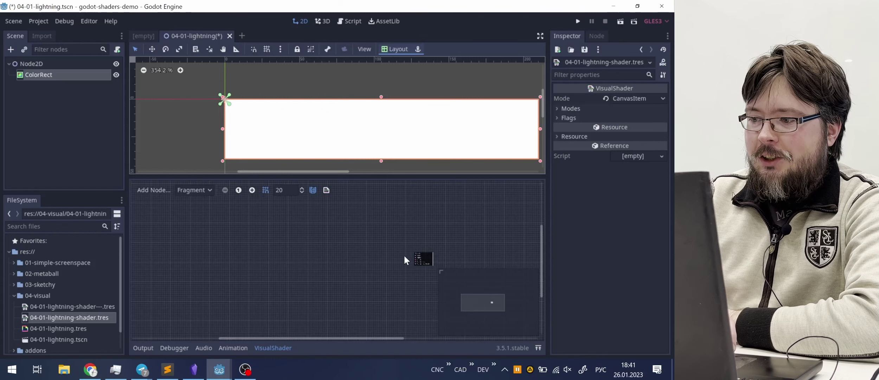
scroll(419, 260, up, 12)
scroll(419, 260, down, 12)
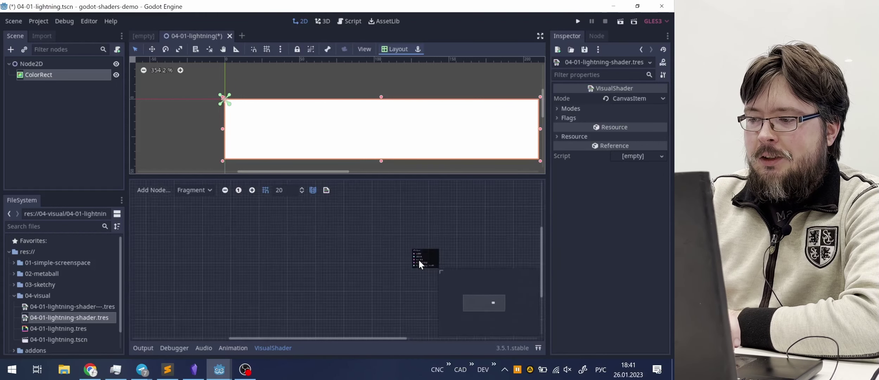
scroll(419, 259, up, 10)
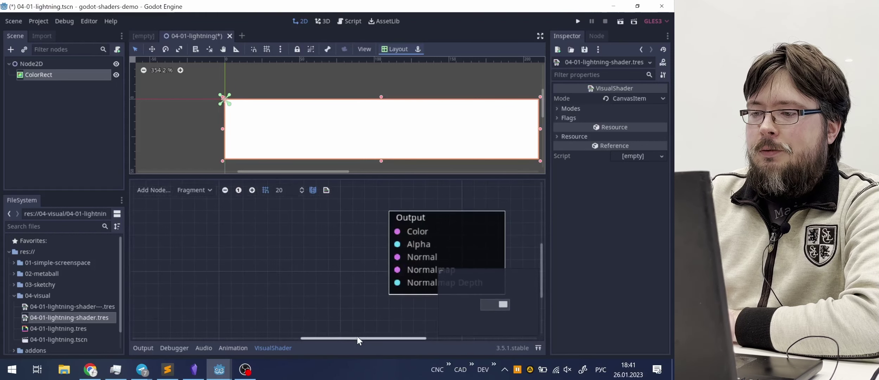
drag(356, 337, 376, 337)
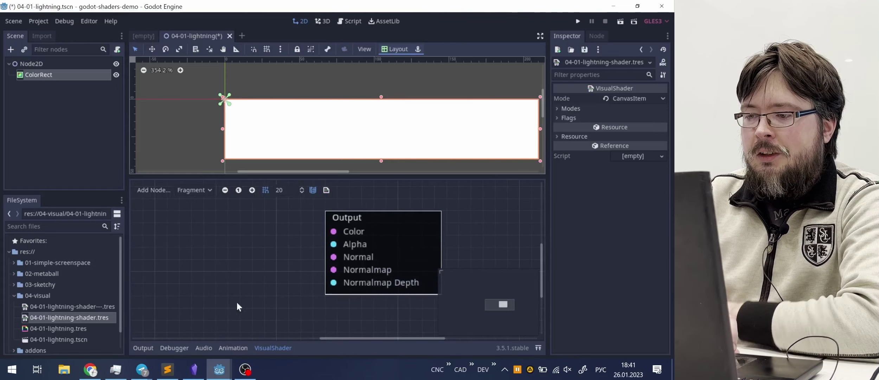
Step: Add a ColorConstant node to the fragment graph and connect its colour output to the Output node's Color input
right_click(186, 235)
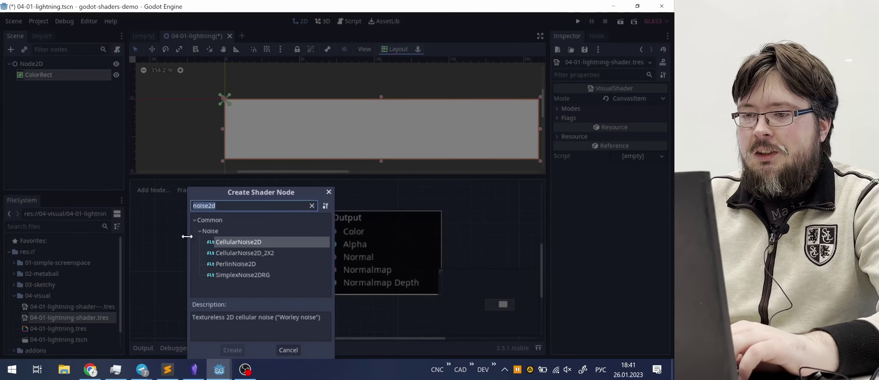
key(BackSpace)
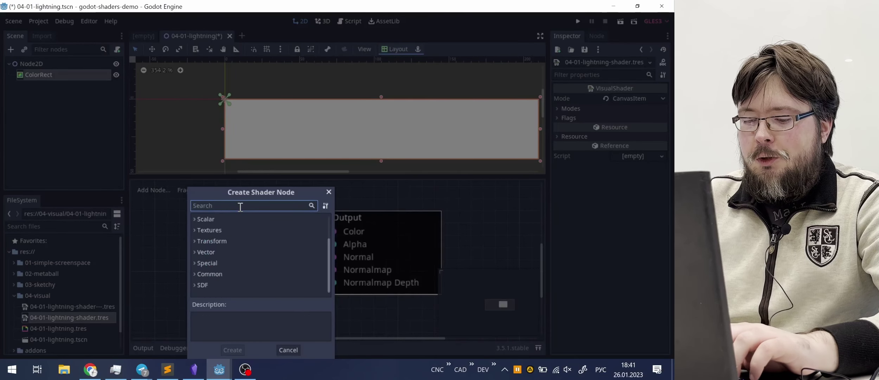
text(с)
key(BackSpace)
key(alt+shift)
text(c)
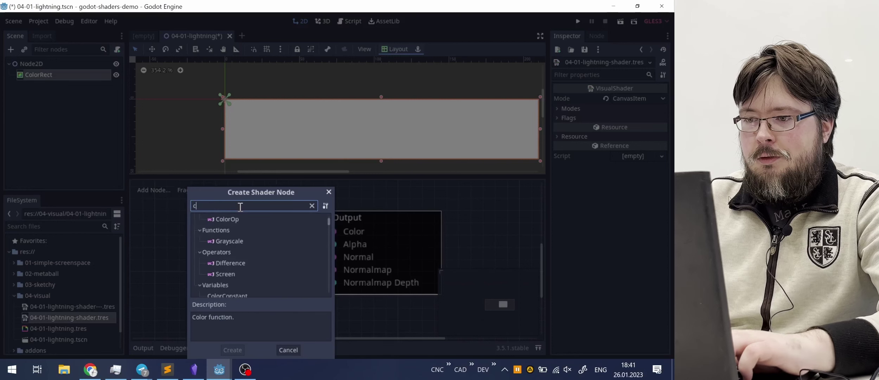
text(onstcolo)
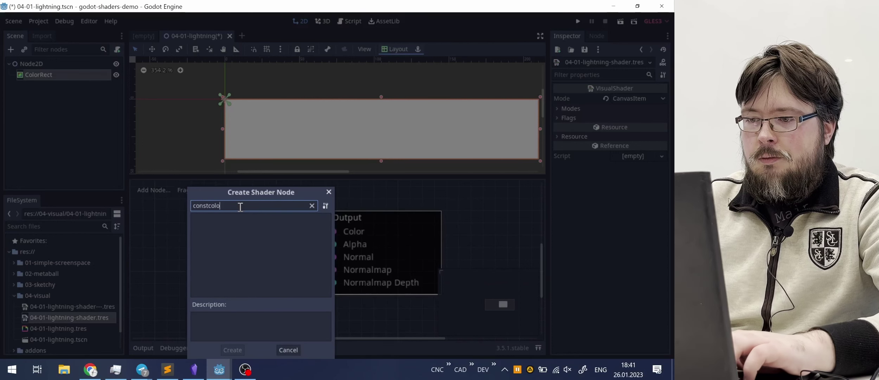
key(ctrl+a)
key(BackSpace)
text(col)
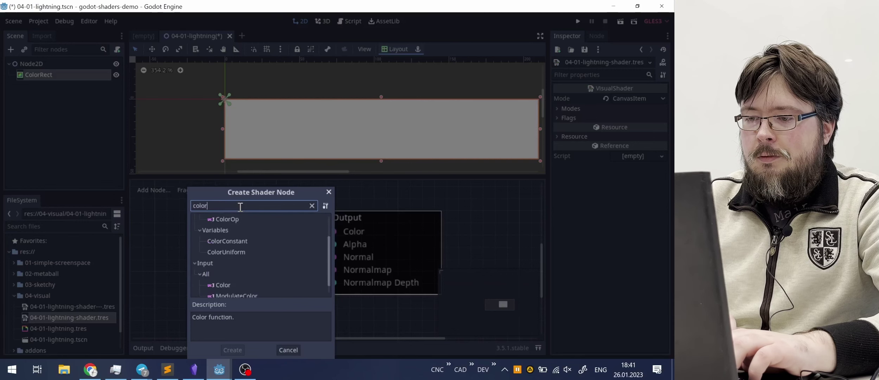
double_click(233, 240)
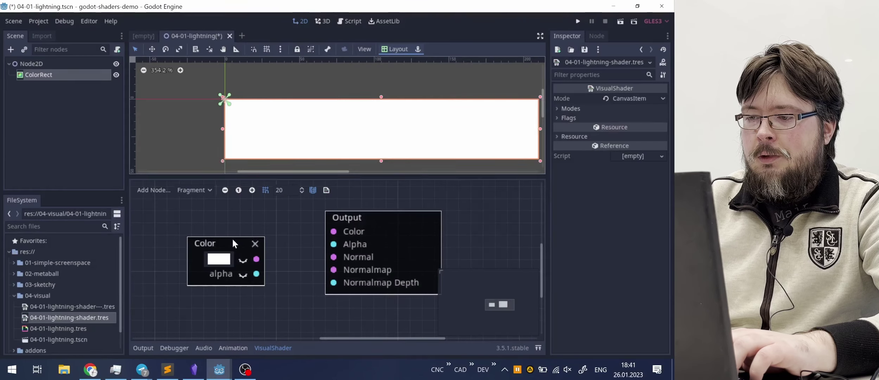
drag(256, 259, 334, 231)
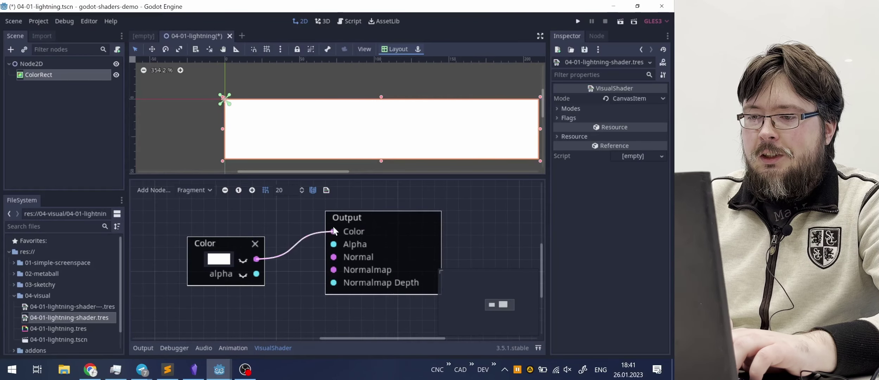
Step: View the Vertex function's graph and return to the Fragment graph
click(194, 192)
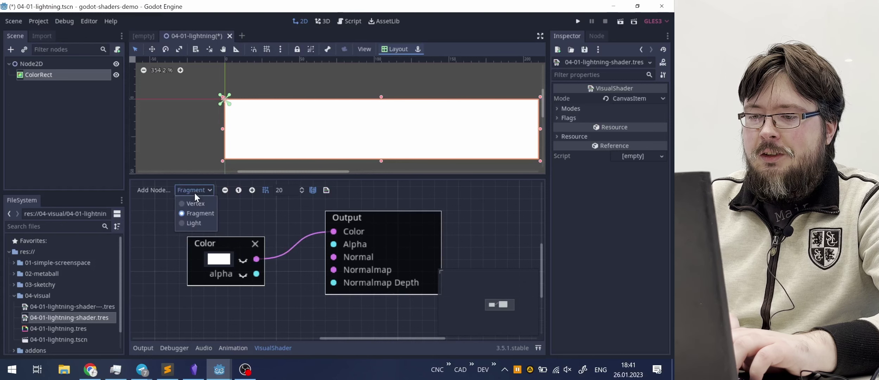
click(195, 207)
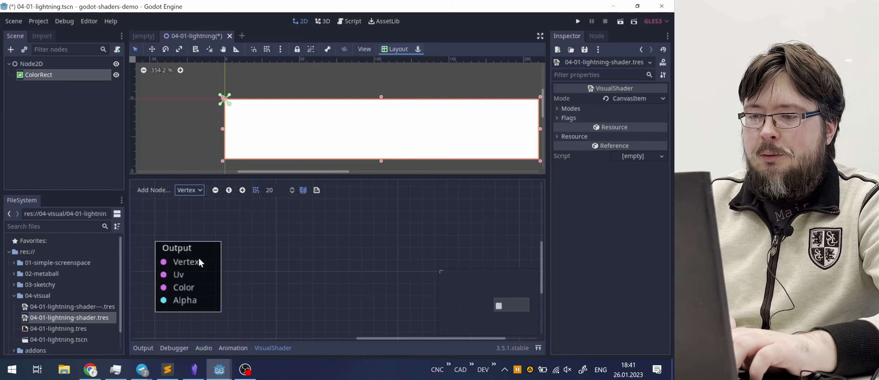
click(198, 190)
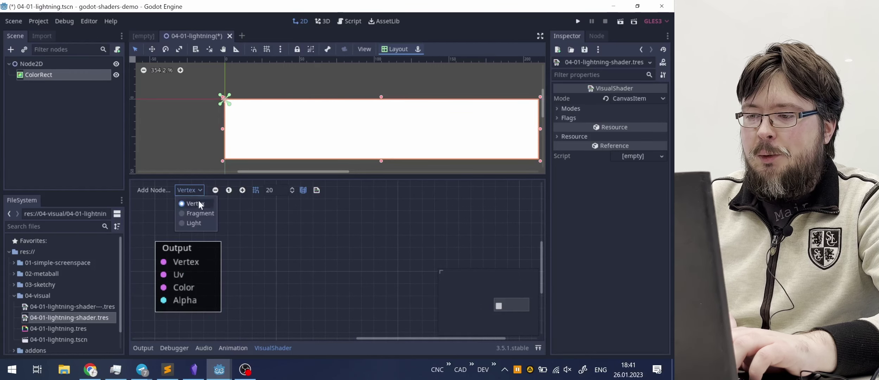
click(198, 214)
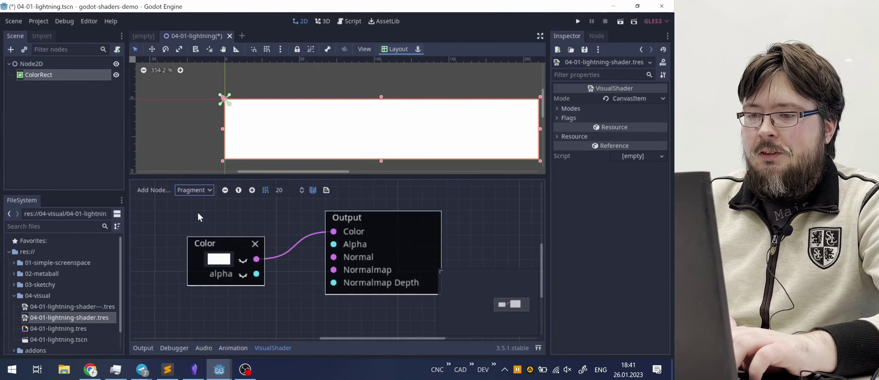
Step: Move the Color node slightly away from the Output node and set its constant colour to dark red, bf0c0c
drag(223, 244, 203, 230)
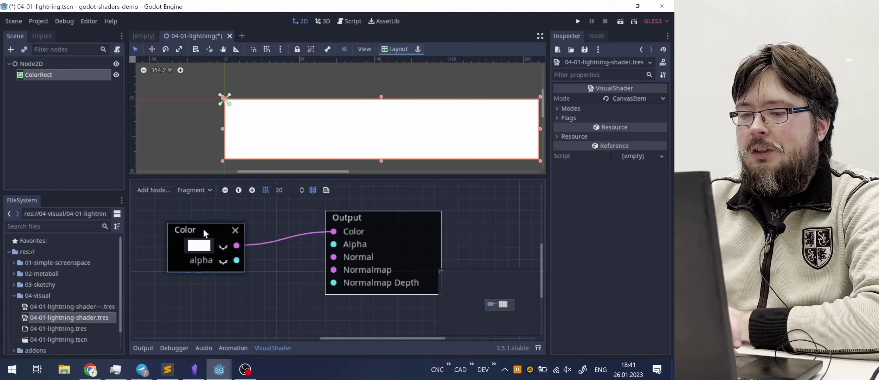
click(199, 249)
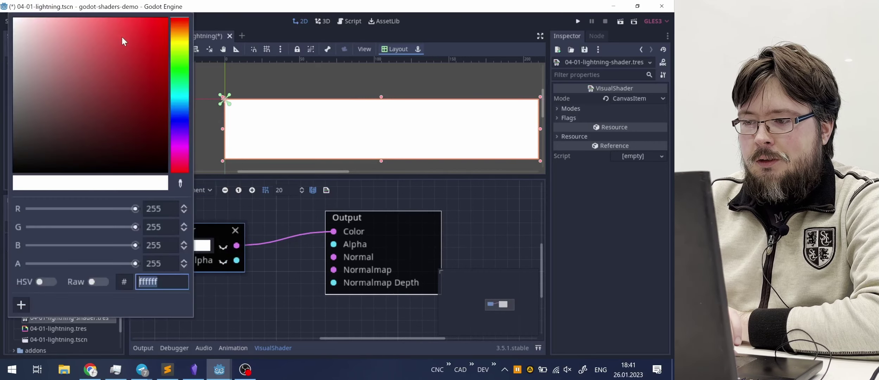
click(137, 69)
drag(137, 69, 158, 57)
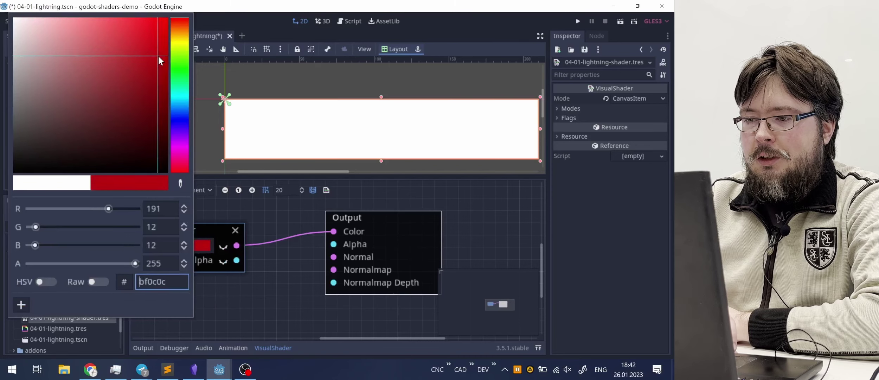
click(212, 322)
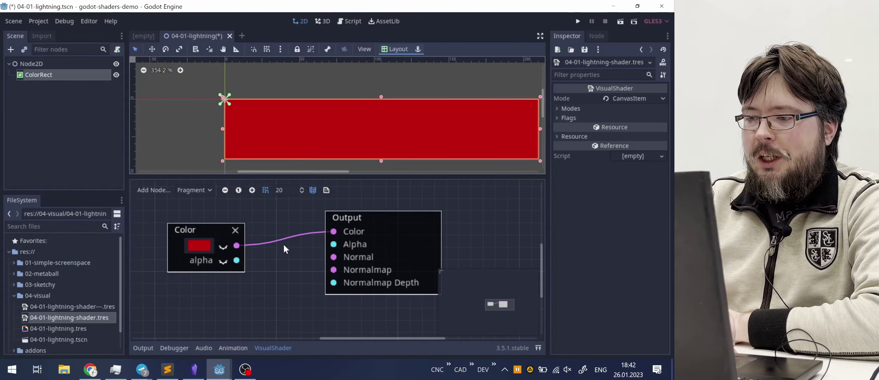
Step: Show the generated shader code, examine the fragment function and the vec3 line made by the Color node, and hide the code again
click(326, 189)
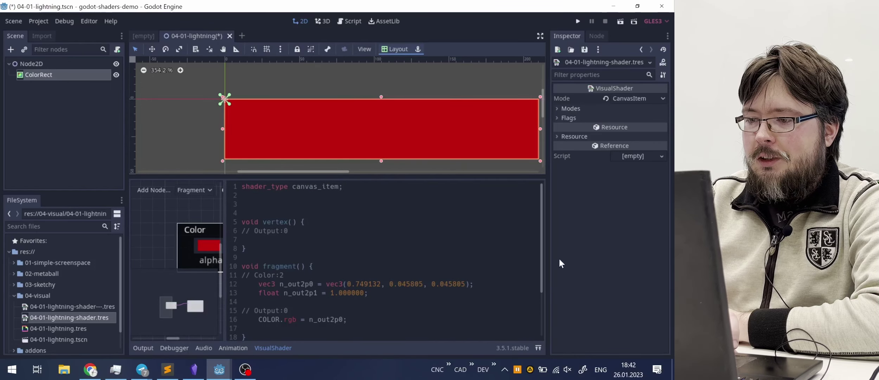
drag(542, 237, 537, 261)
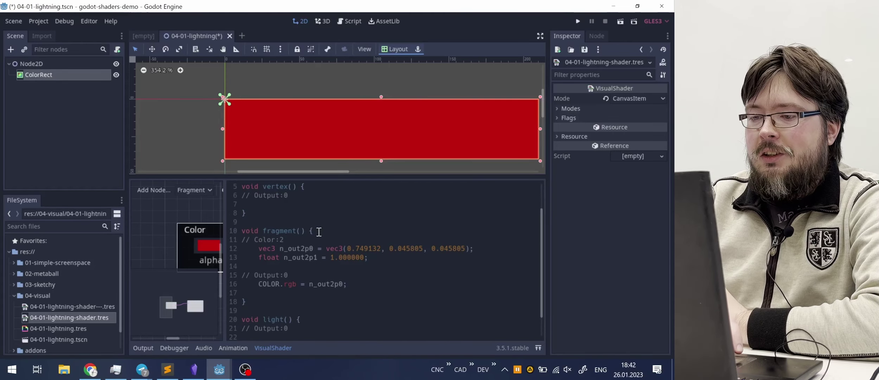
double_click(271, 231)
click(299, 232)
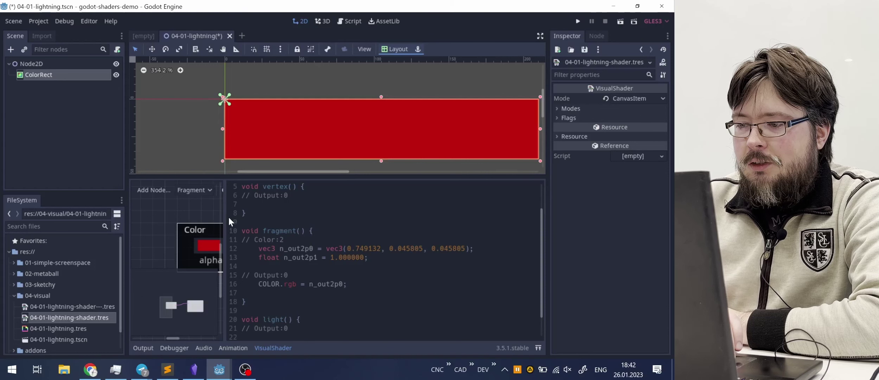
drag(225, 220, 299, 222)
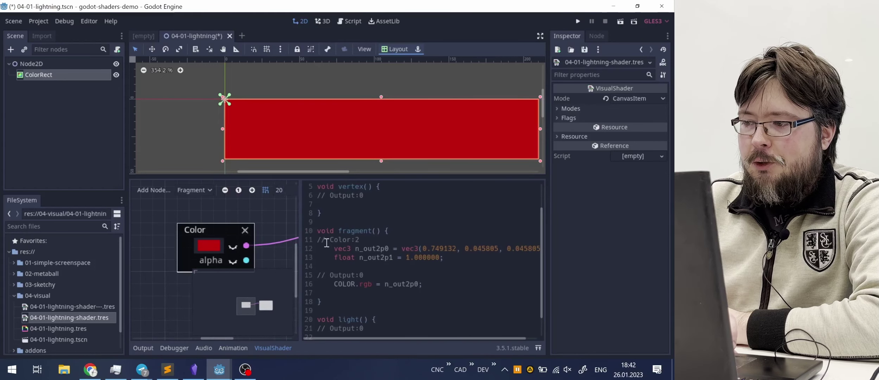
triple_click(375, 250)
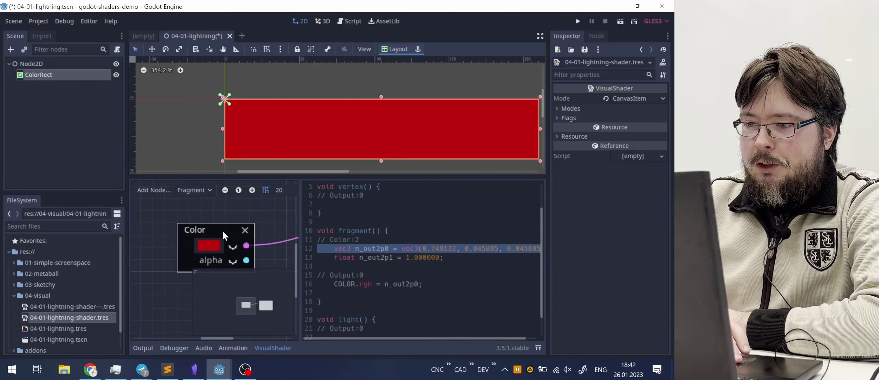
drag(301, 218, 327, 194)
click(327, 193)
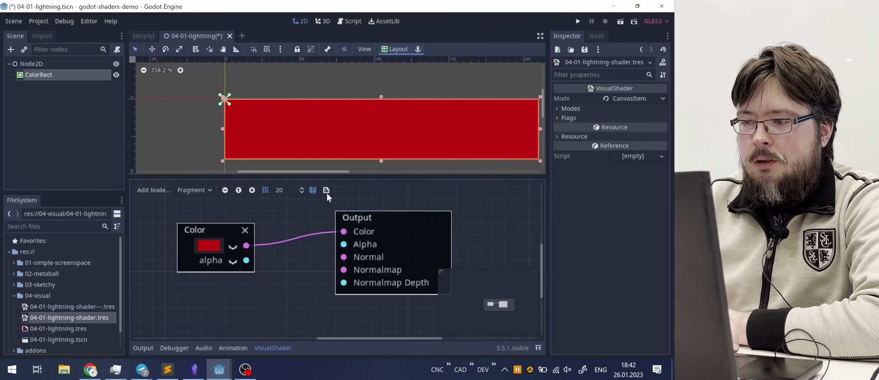
Step: Move the Color node straight up so that it sits higher than the Output node
ctrl+scroll(251, 257, down, 5)
ctrl+scroll(250, 257, up, 7)
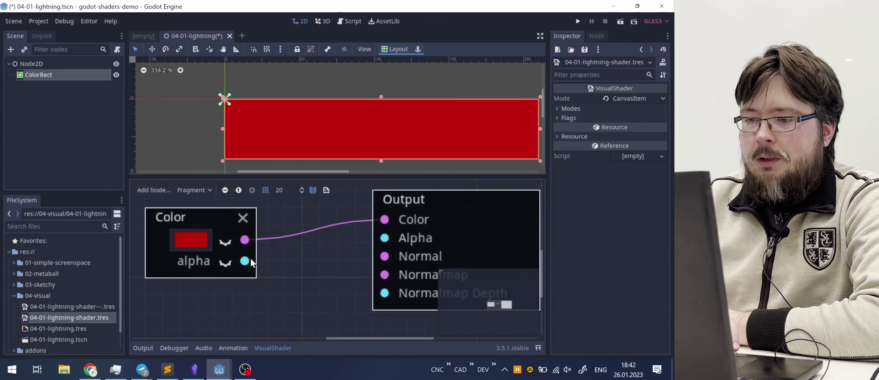
ctrl+scroll(250, 257, down, 2)
ctrl+scroll(251, 259, down, 2)
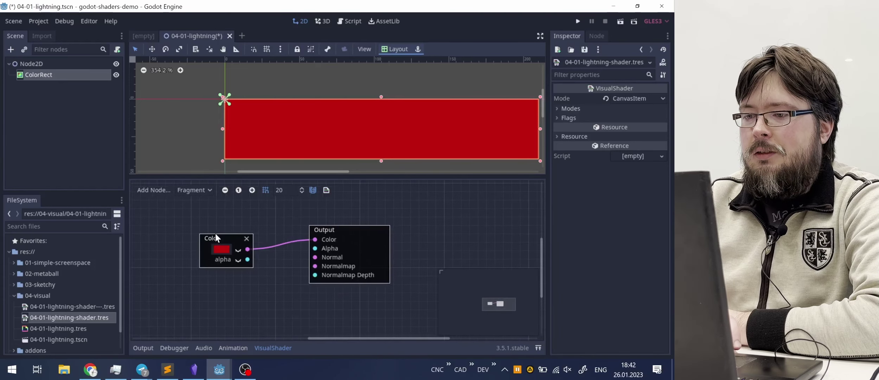
drag(216, 237, 215, 212)
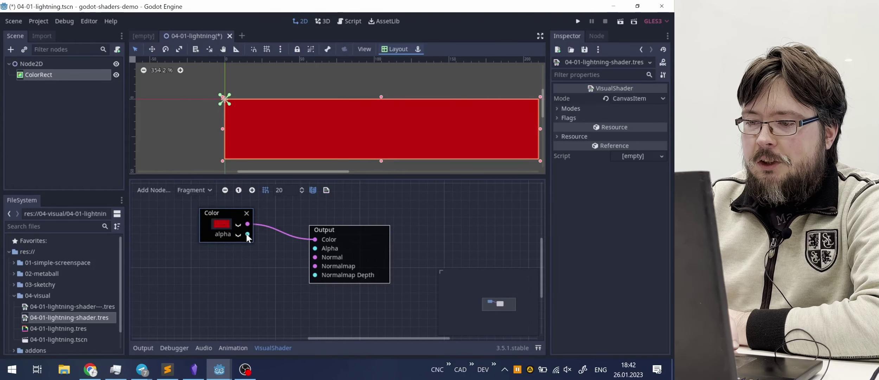
Step: Connect the Color node's alpha to the Output's Alpha and lower the constant colour's alpha to 116
drag(246, 233, 314, 249)
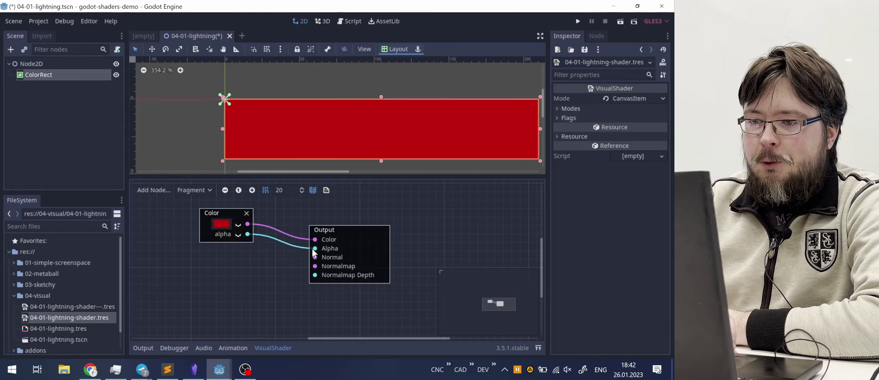
click(225, 225)
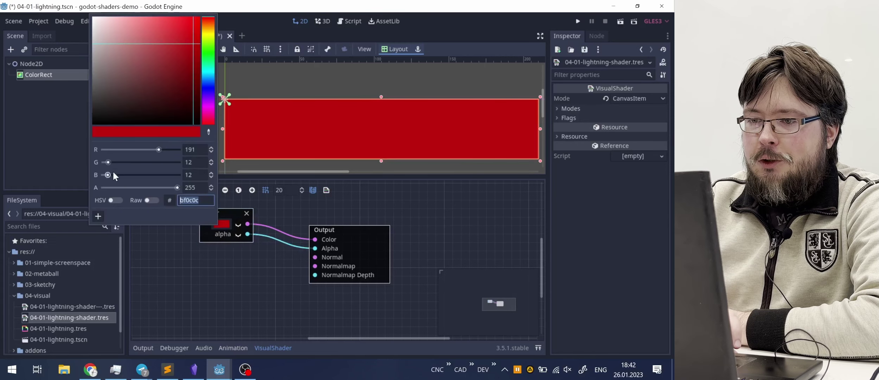
drag(177, 187, 138, 187)
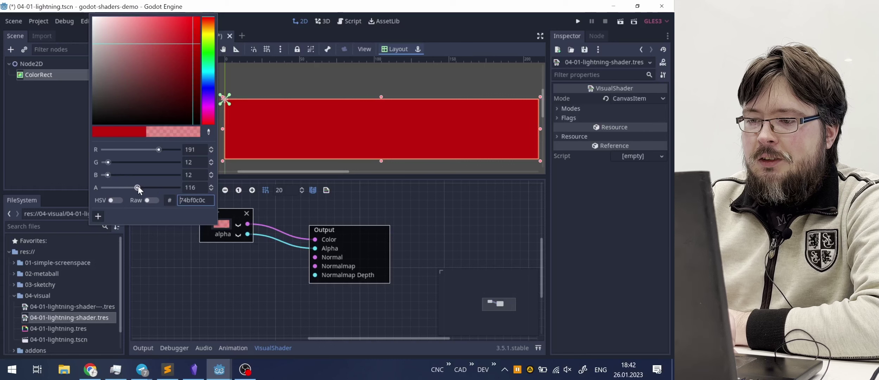
click(165, 260)
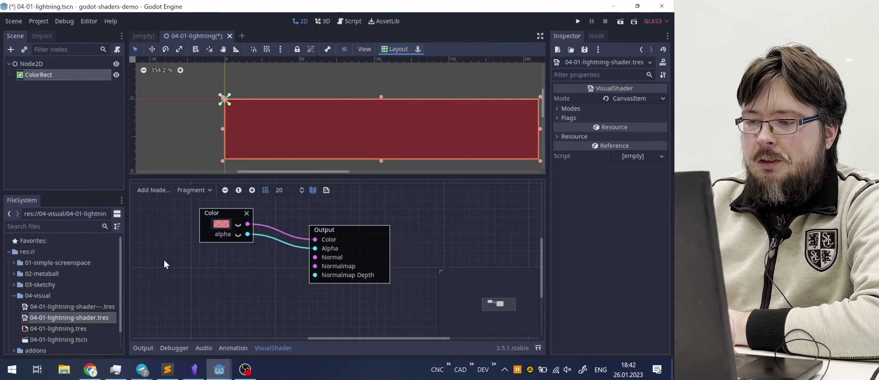
Step: Preview the Color node's alpha and colour outputs in turn, and disconnect alpha from the Output's Alpha
click(238, 235)
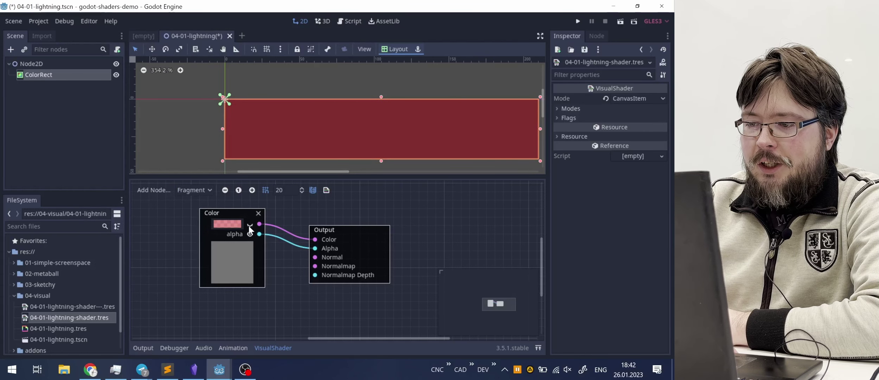
click(249, 225)
drag(316, 248, 235, 267)
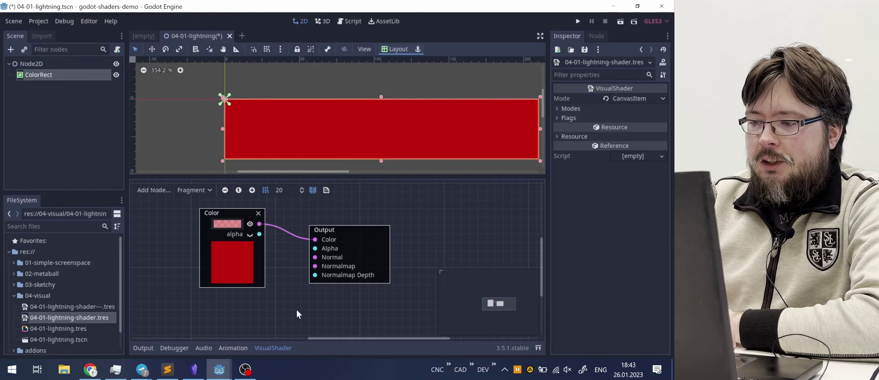
Step: Add a uv Input node well before the Color node in the graph and show its output preview
drag(363, 340, 311, 340)
right_click(229, 262)
text(uv)
key(Return)
drag(238, 238, 187, 205)
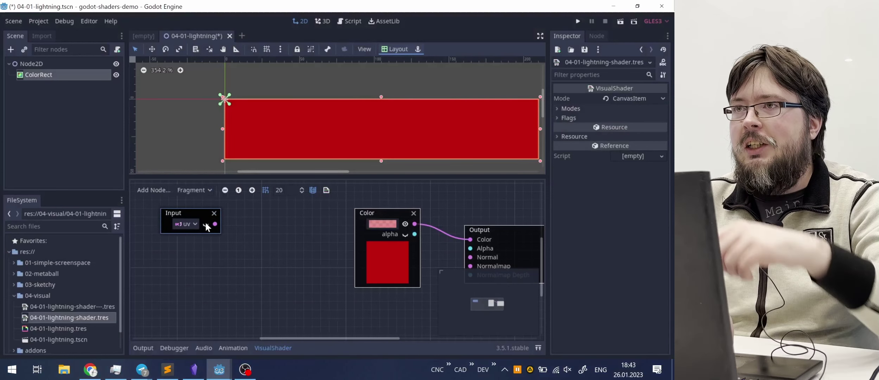
click(205, 224)
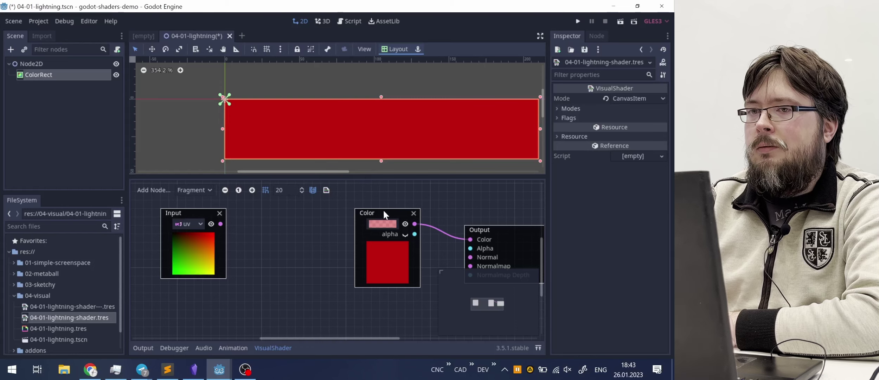
Step: Move the Color node closer to the uv Input node and delete the Color node
drag(384, 210, 354, 210)
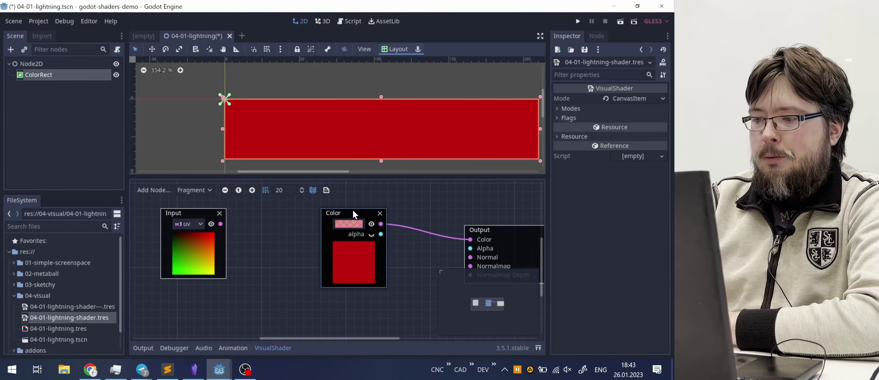
click(380, 213)
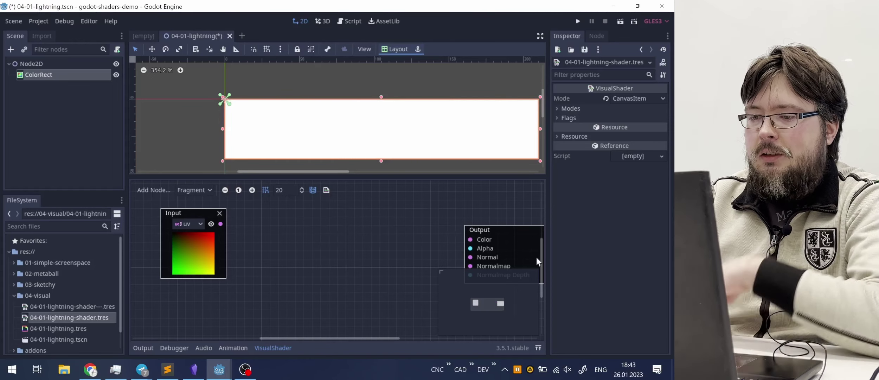
Step: Find the noise nodes in the shader node list and add a PerlinNoise2D node between Input and Output, above the Input node
drag(540, 258, 540, 240)
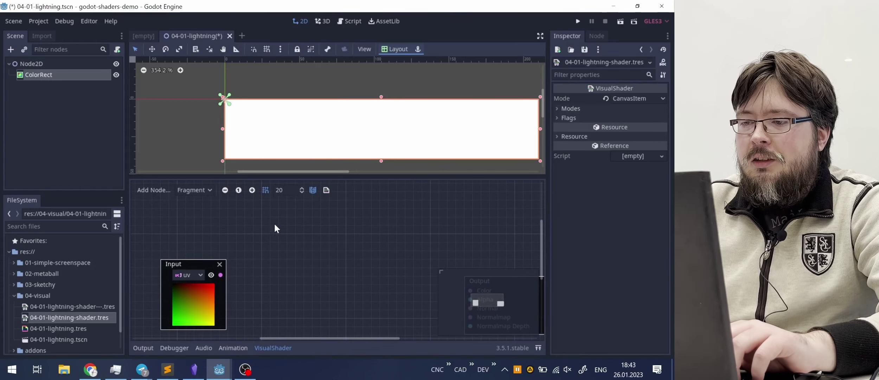
right_click(303, 218)
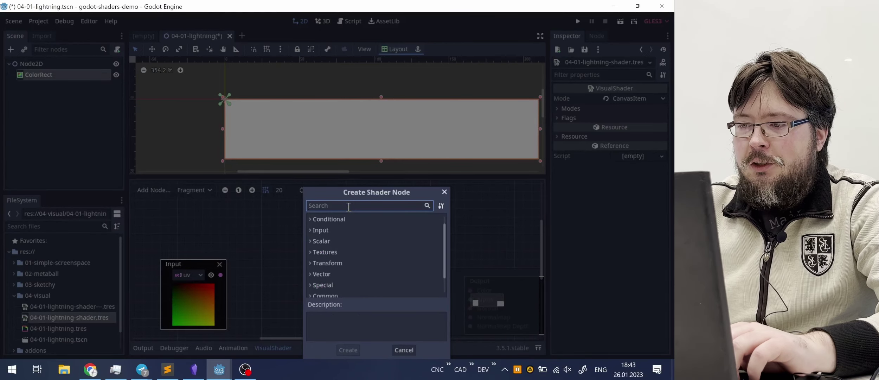
text(noise)
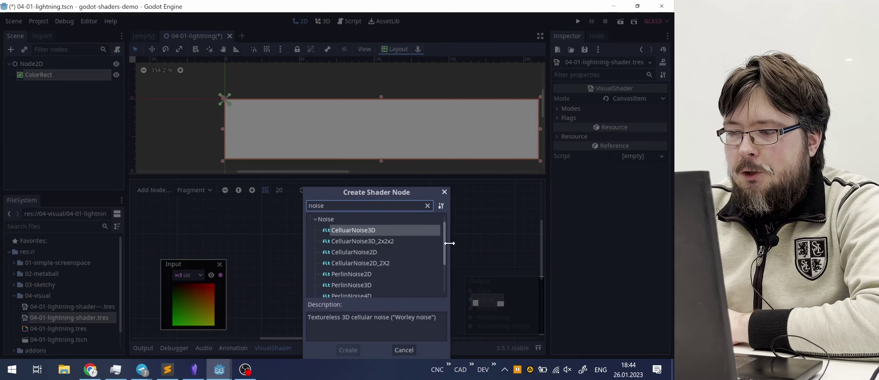
mouse_move(445, 262)
mouse_down()
mouse_move(445, 271)
mouse_move(444, 261)
mouse_up()
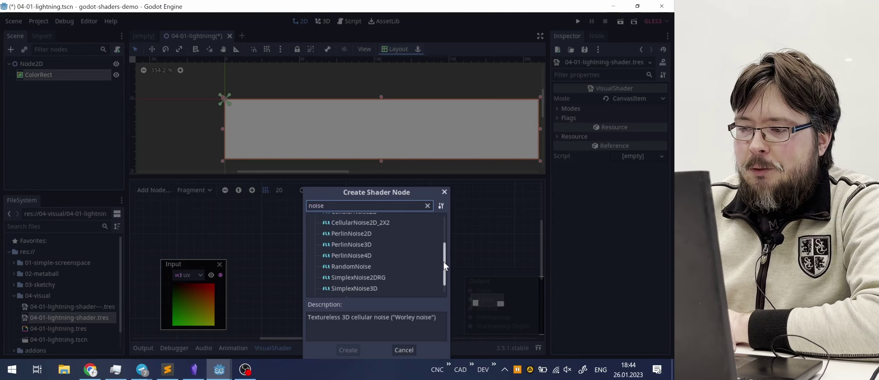
click(345, 231)
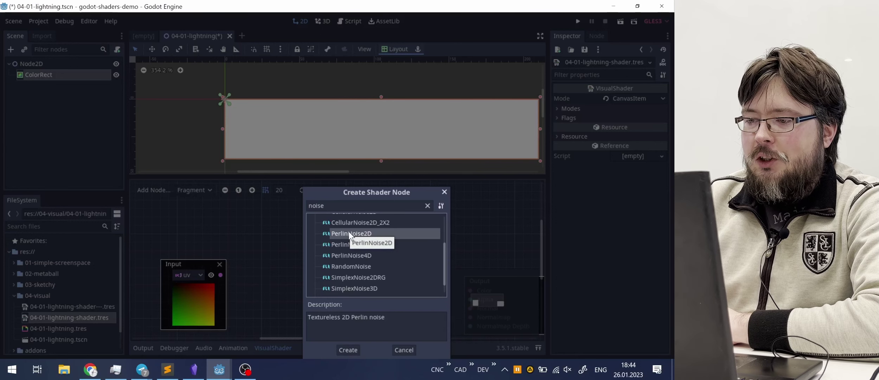
double_click(348, 233)
drag(324, 217, 331, 209)
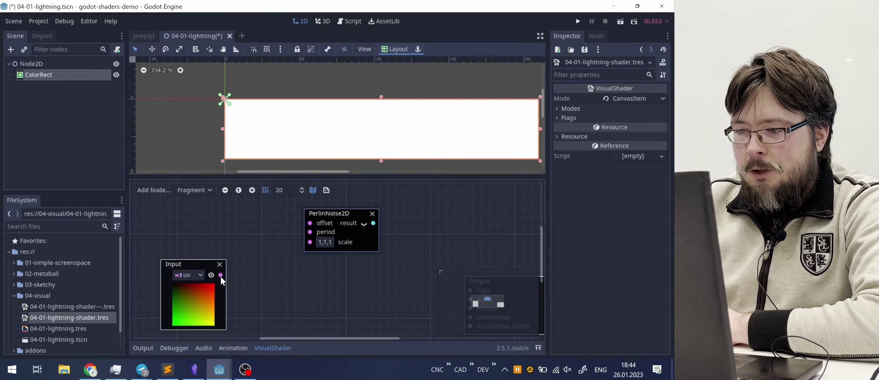
Step: Connect the uv Input to PerlinNoise2D's offset, show the noise result preview, and move the Input node farther from the noise node
drag(221, 275, 308, 213)
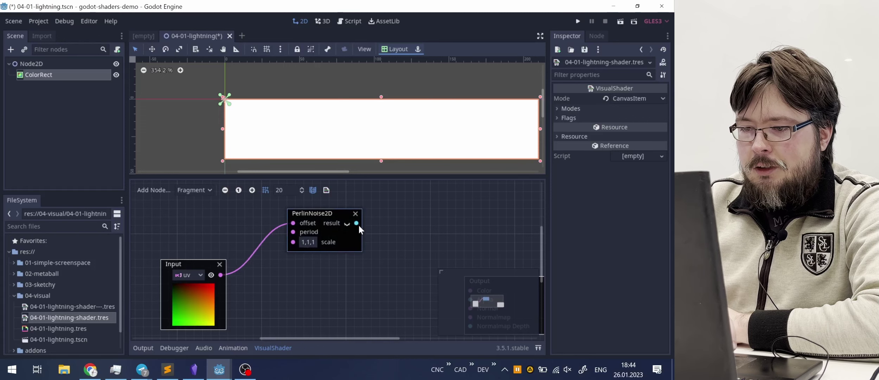
click(347, 223)
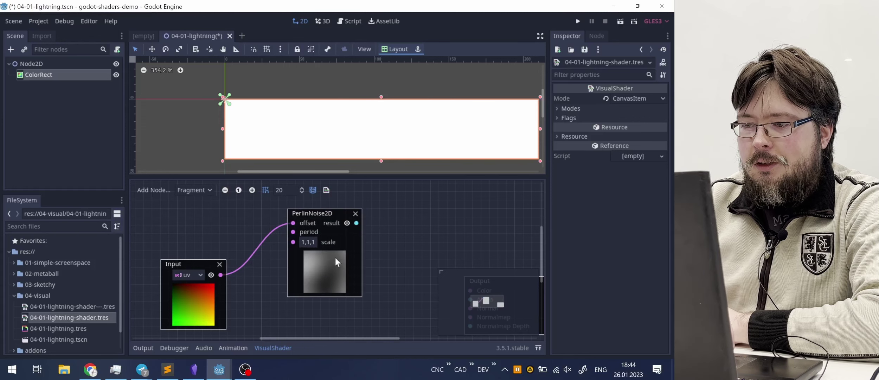
drag(184, 262, 141, 234)
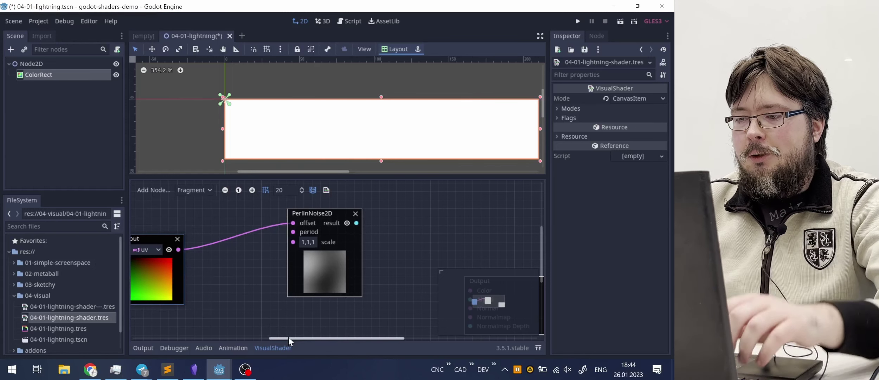
Step: Set the PerlinNoise2D scale to 10, 10, 10 and move the node slightly closer to the Input node
drag(288, 337, 277, 340)
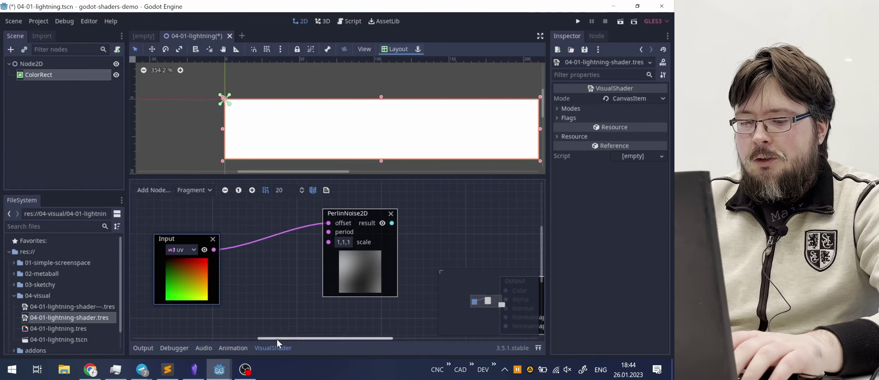
click(342, 242)
text(10)
key(Tab)
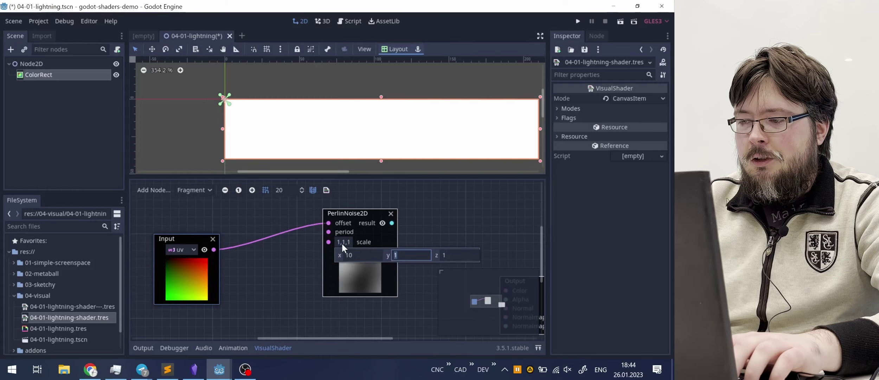
text(10)
key(Tab)
text(10)
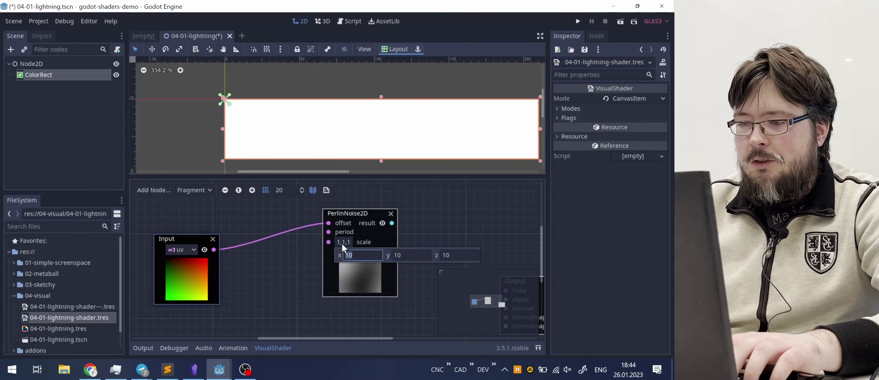
key(Return)
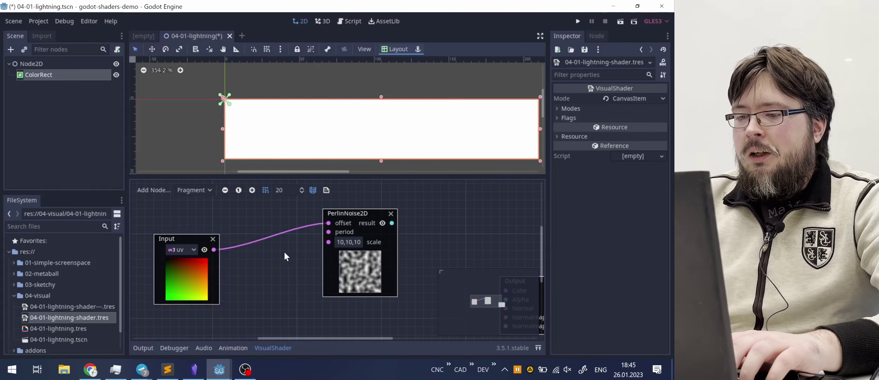
mouse_move(337, 212)
mouse_down()
mouse_move(359, 215)
mouse_move(332, 214)
mouse_up()
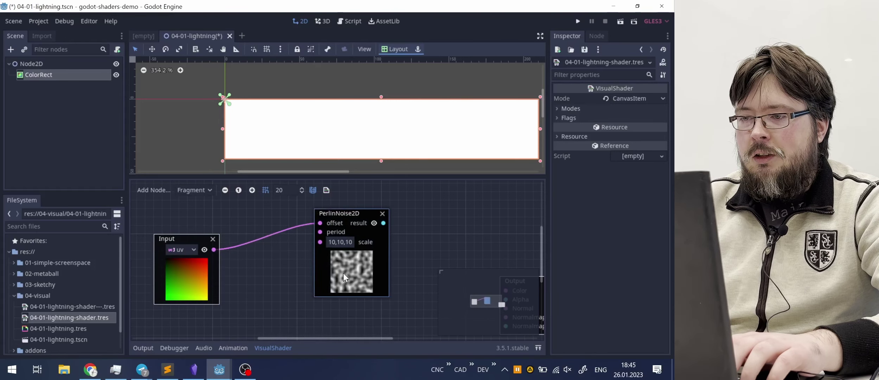
Step: Switch to the old-52-game project, examine the bolt's shape in the black_lightning scene, and return to the godot-shaders-demo project's noise graph
ctrl+scroll(344, 272, down, 6)
ctrl+scroll(343, 272, up, 6)
key(alt+Tab)
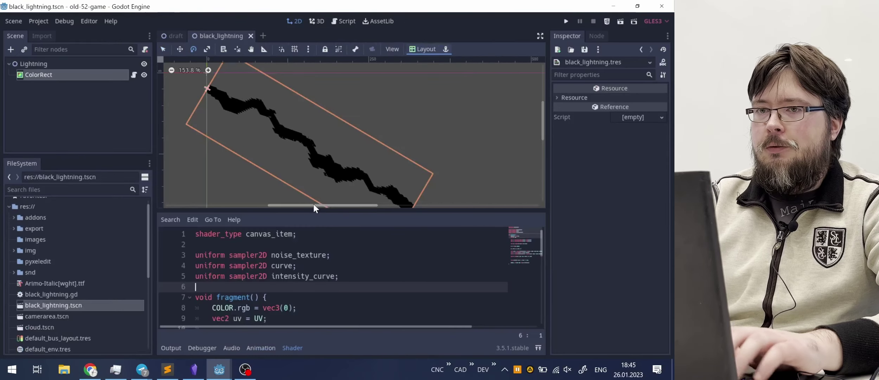
mouse_move(313, 205)
mouse_down()
mouse_move(293, 205)
mouse_move(300, 204)
mouse_up()
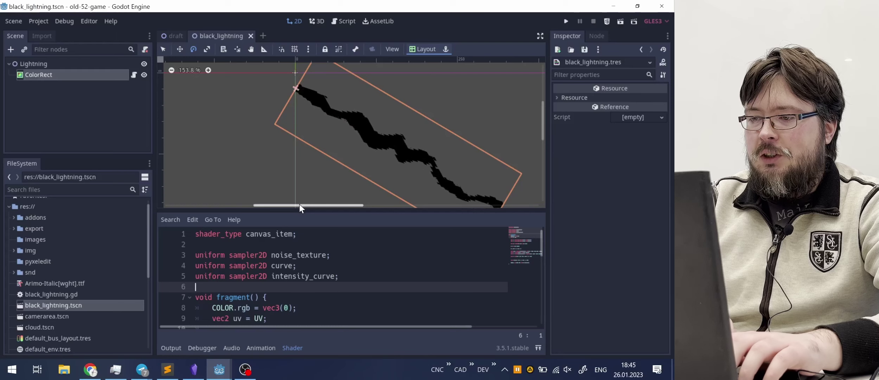
key(alt+Tab)
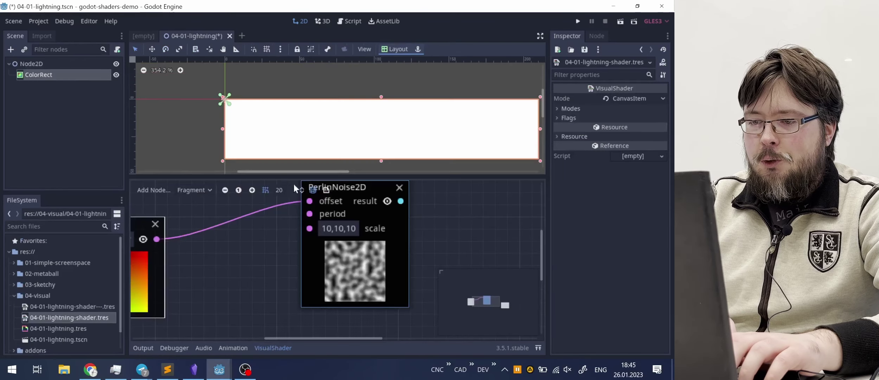
ctrl+scroll(269, 296, down, 8)
ctrl+scroll(269, 296, up, 6)
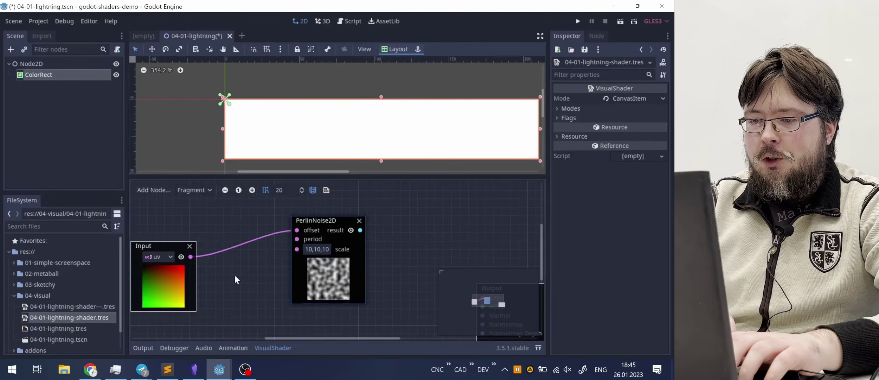
Step: Spread out the node chain, moving Input away from PerlinNoise2D, and PerlinNoise2D and VectorCompose farther from VectorDecompose
drag(172, 245, 122, 221)
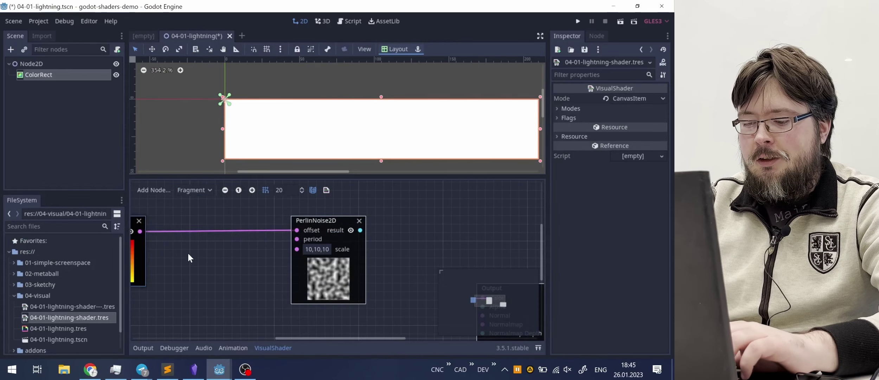
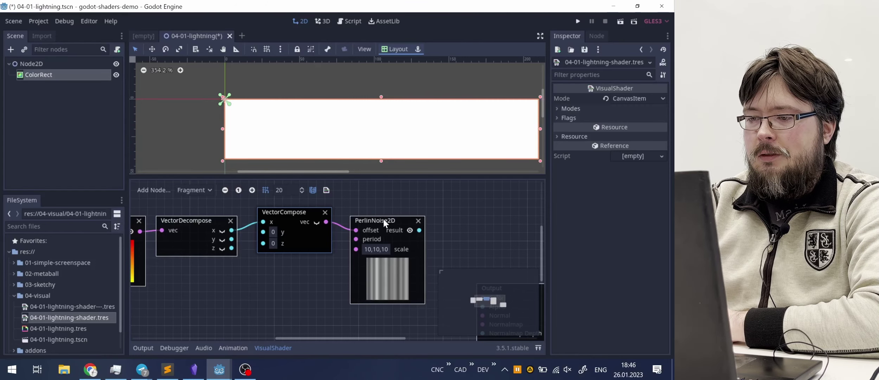
drag(384, 218, 419, 213)
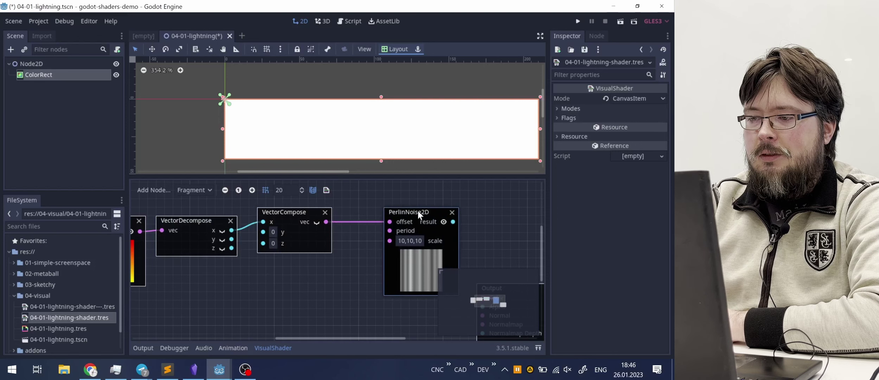
drag(293, 210, 332, 212)
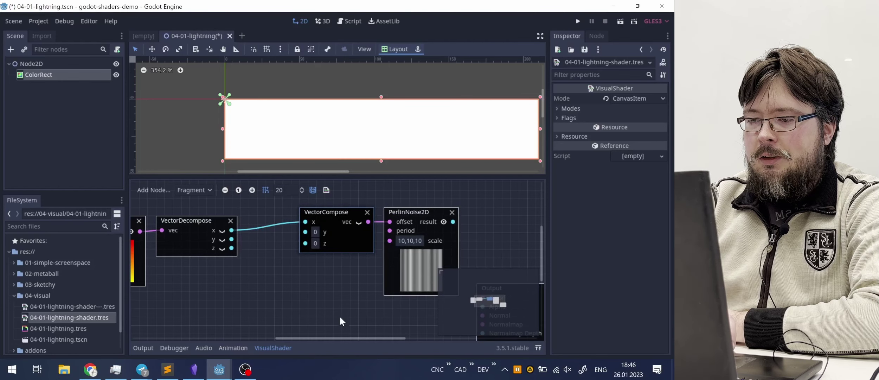
Step: Add a Time input node above VectorDecompose and connect it to VectorCompose's y
drag(340, 335, 316, 337)
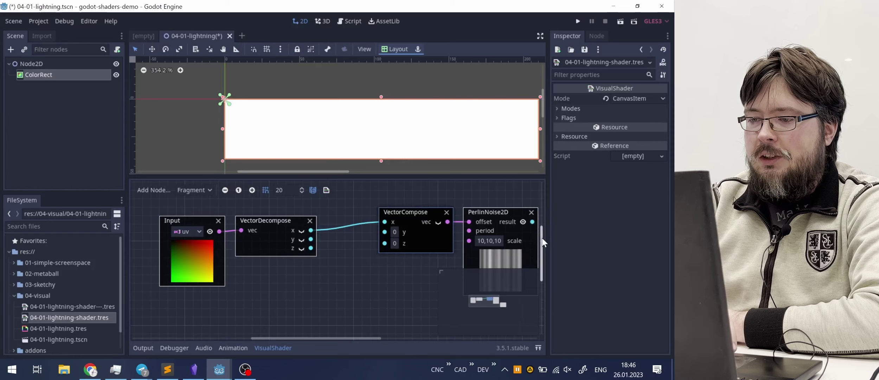
drag(544, 243, 543, 226)
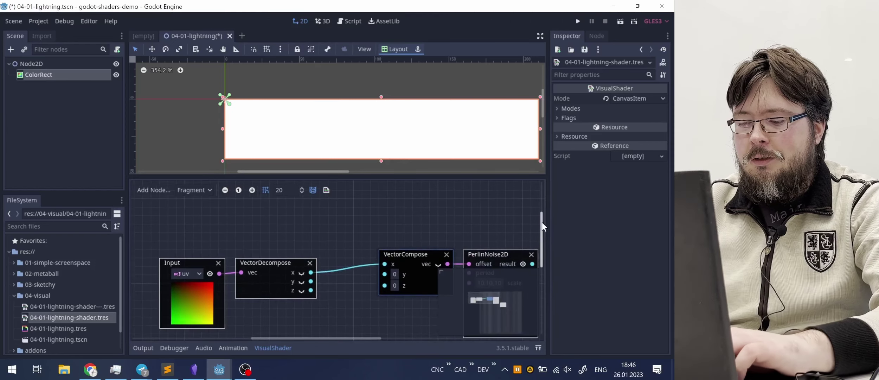
right_click(260, 219)
text(t)
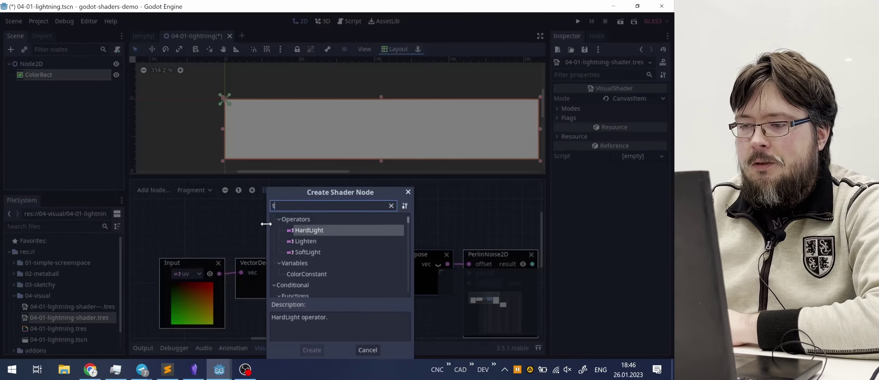
text(ime)
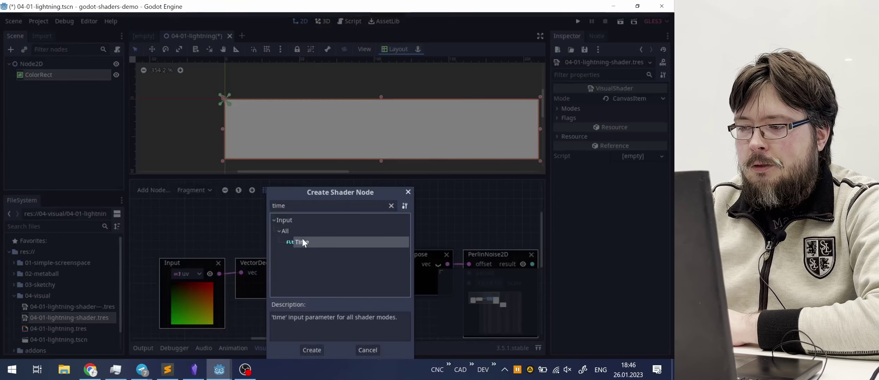
double_click(302, 238)
drag(327, 239, 380, 274)
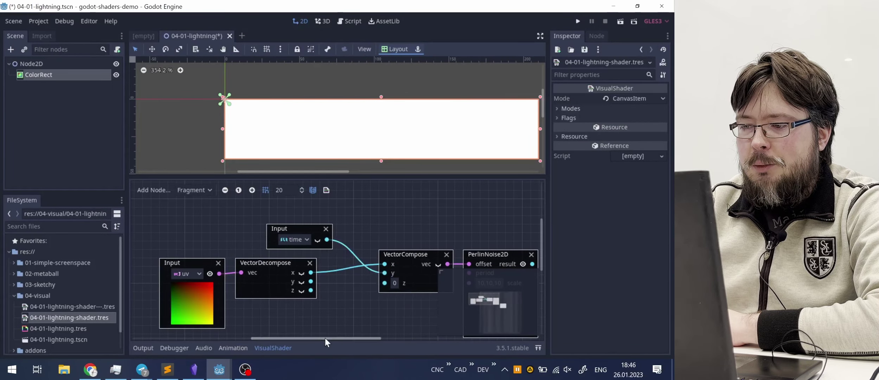
Step: Enlarge the shader graph area slightly and move the Output node farther from PerlinNoise2D, level with its upper edge
drag(325, 338, 364, 343)
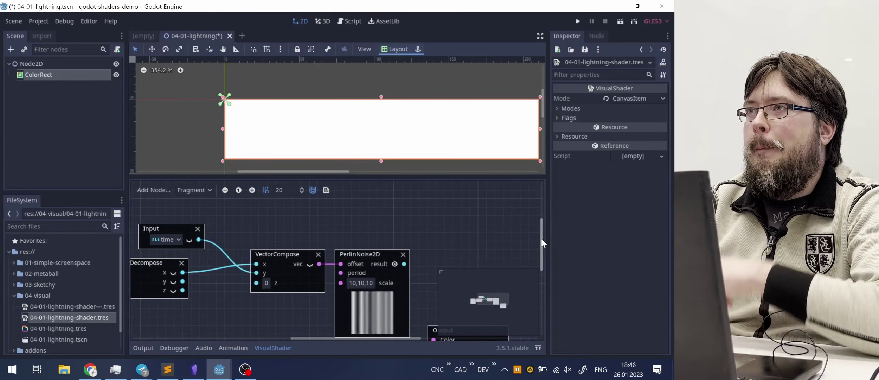
drag(542, 239, 541, 250)
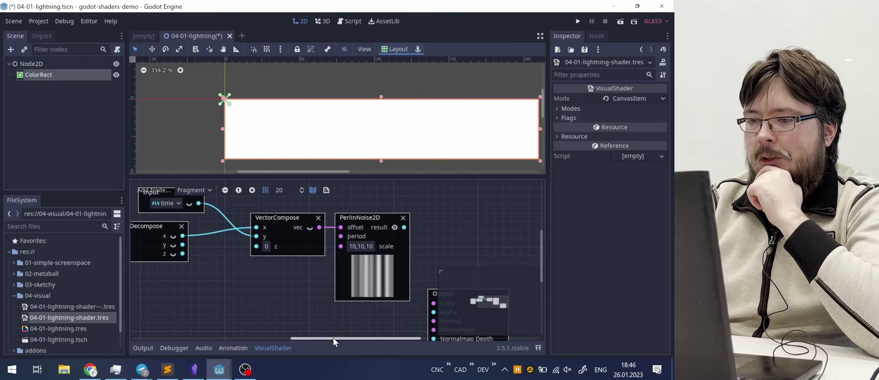
drag(334, 337, 307, 338)
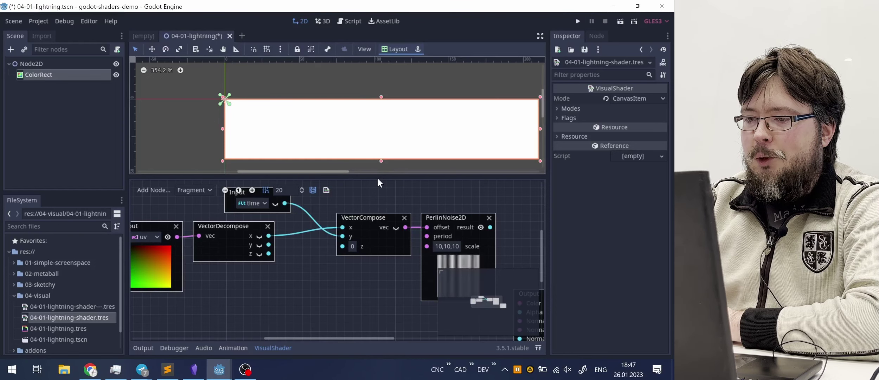
mouse_move(379, 176)
mouse_down()
mouse_move(379, 163)
mouse_move(380, 172)
mouse_up()
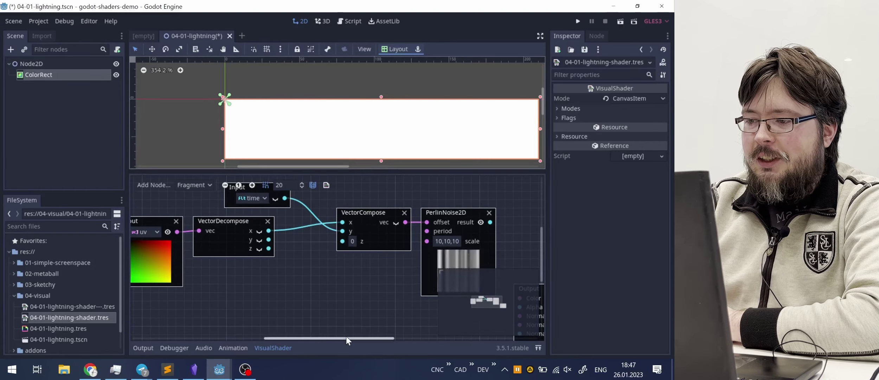
drag(346, 337, 338, 337)
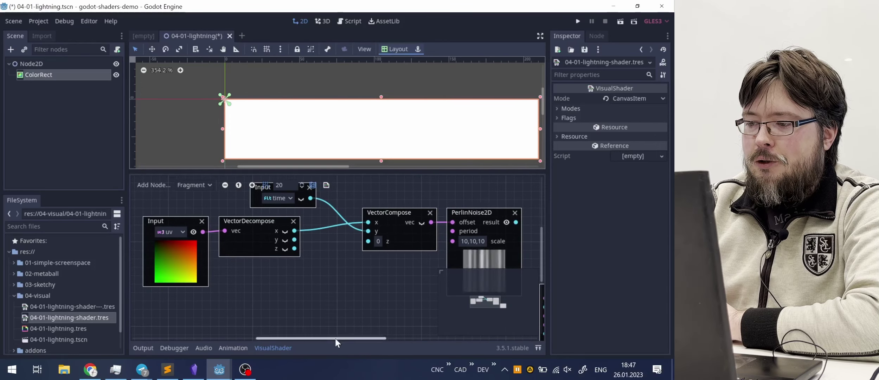
drag(330, 339, 388, 342)
drag(392, 286, 531, 209)
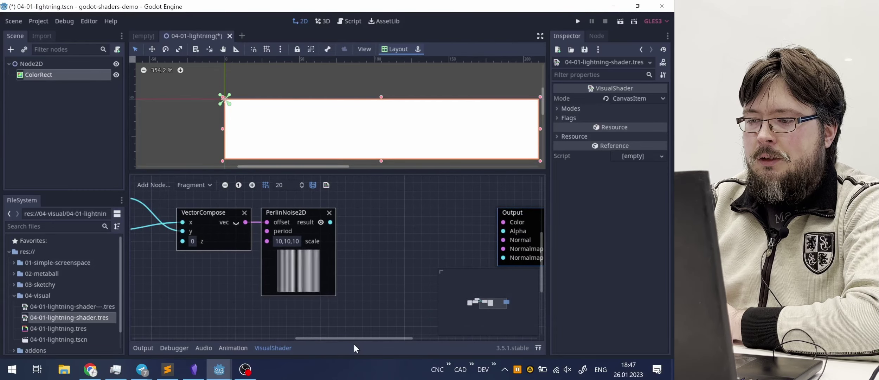
Step: Add a scalar Subtract node below VectorCompose and connect VectorDecompose's y to its a input
drag(355, 339, 298, 340)
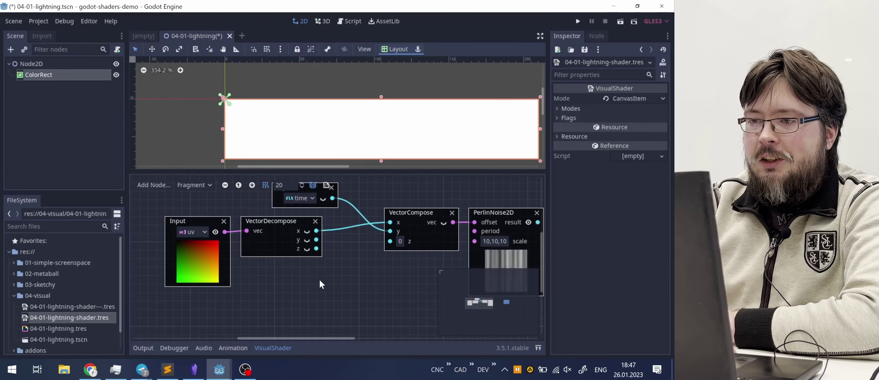
drag(306, 338, 328, 337)
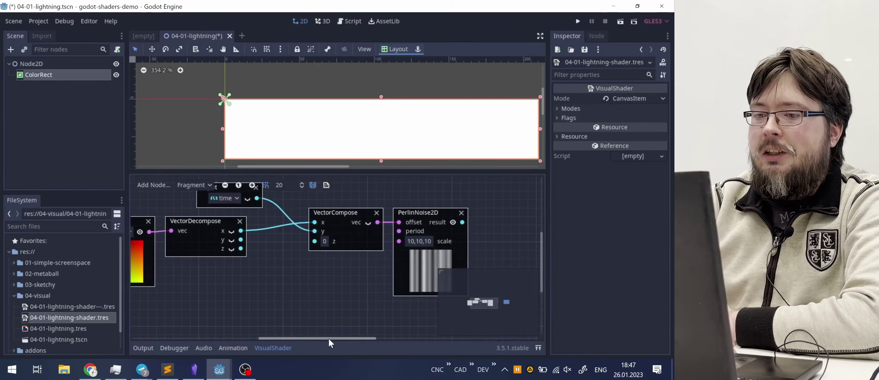
right_click(212, 294)
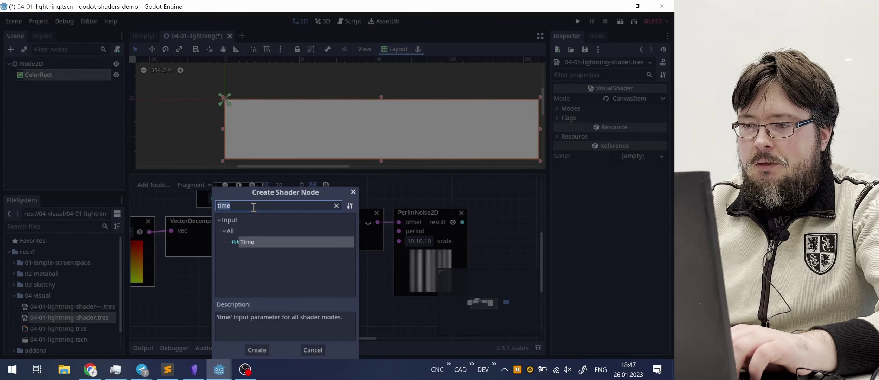
text(sun)
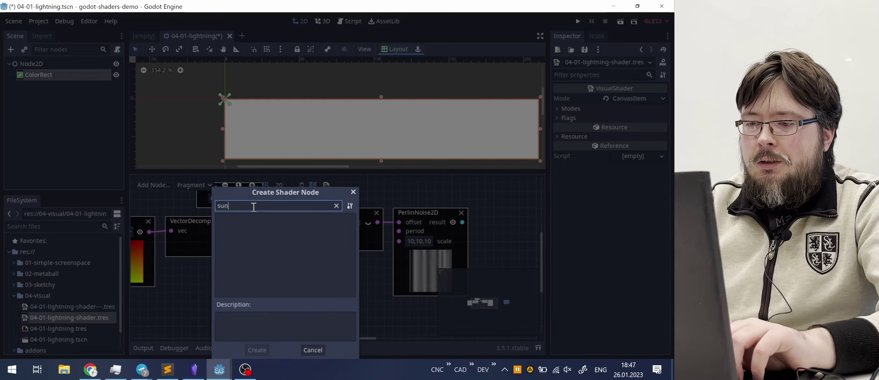
key(BackSpace)
text(b)
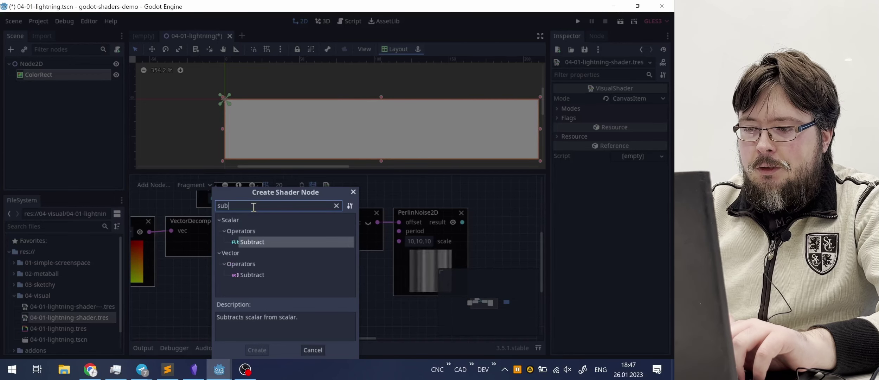
double_click(251, 242)
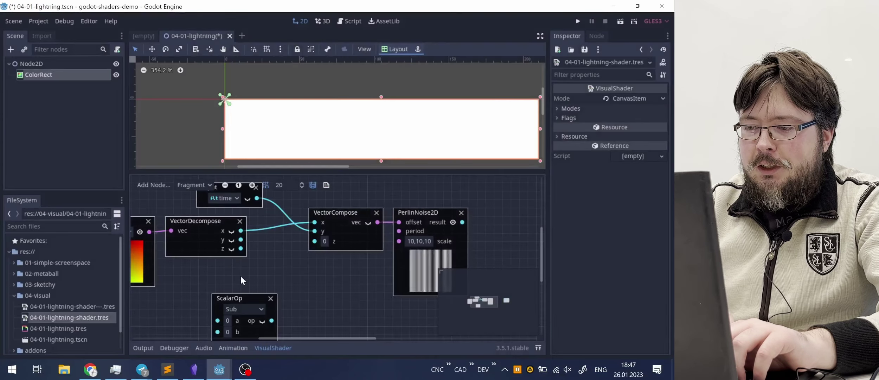
drag(231, 297, 286, 296)
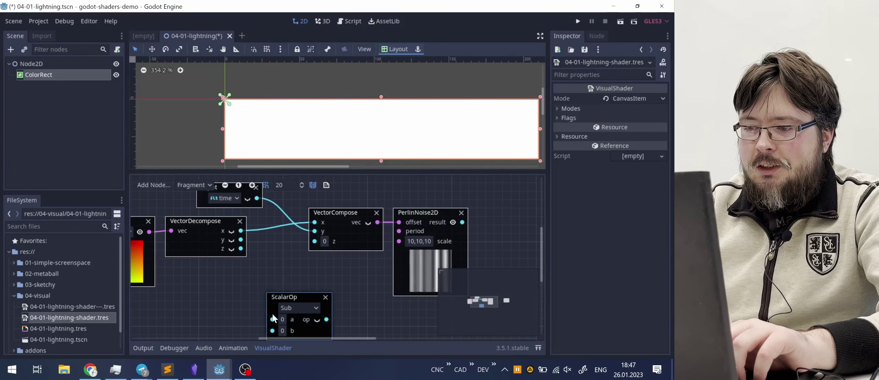
drag(272, 318, 241, 240)
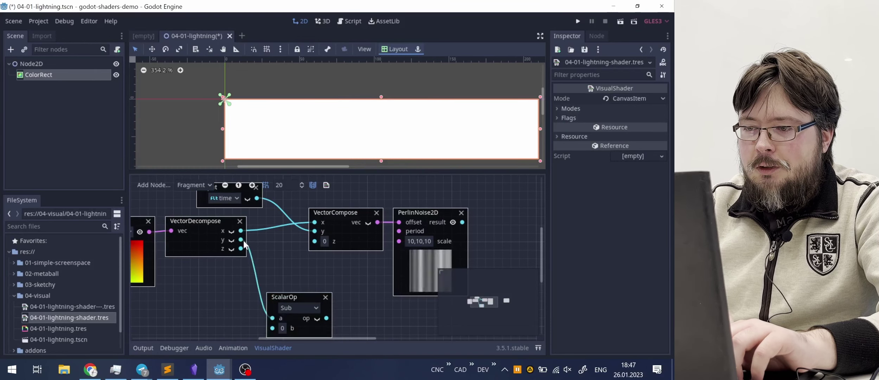
drag(284, 291, 286, 273)
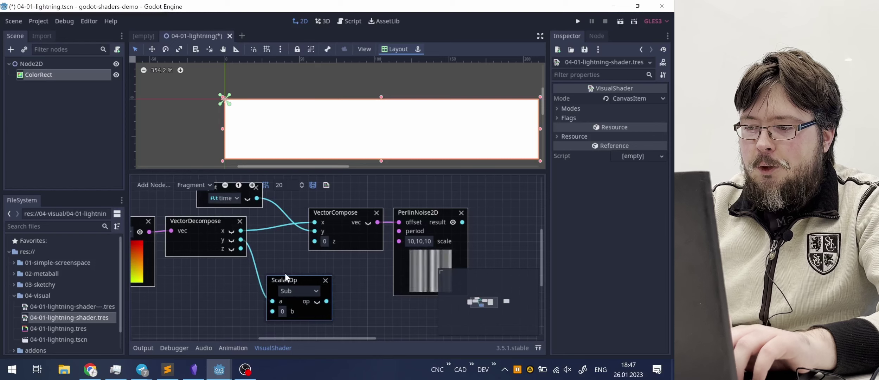
Step: Set the Subtract node's b to 0.5, show its result preview, and shift the node slightly toward VectorDecompose
click(283, 312)
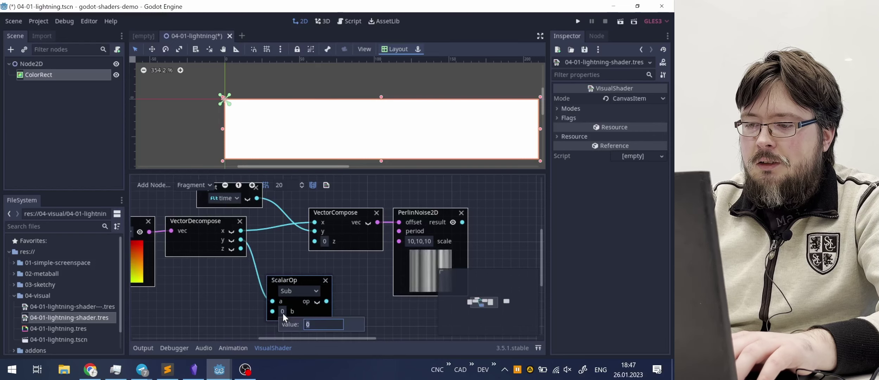
key(BackSpace)
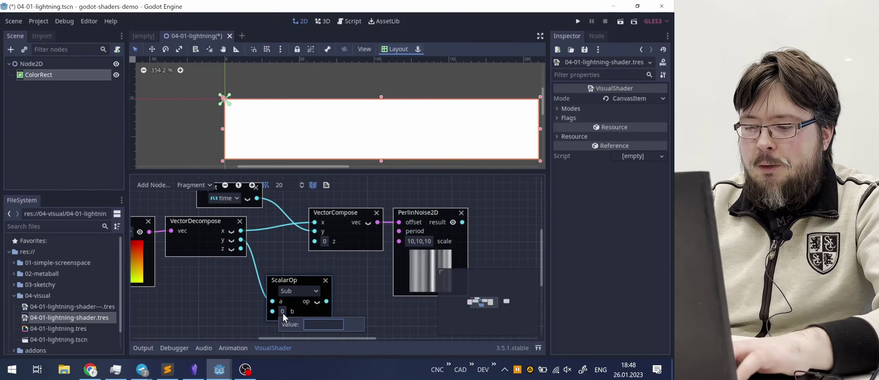
text(0.5)
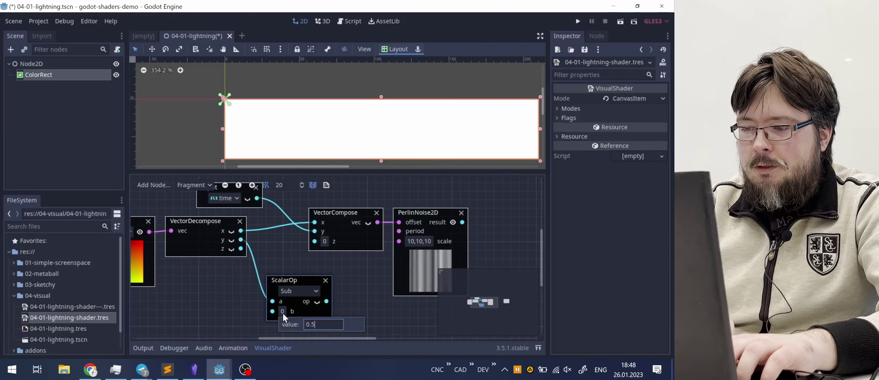
key(Return)
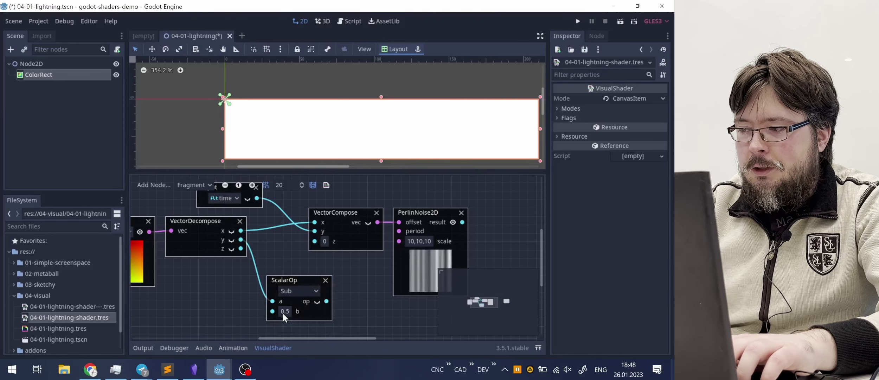
click(317, 301)
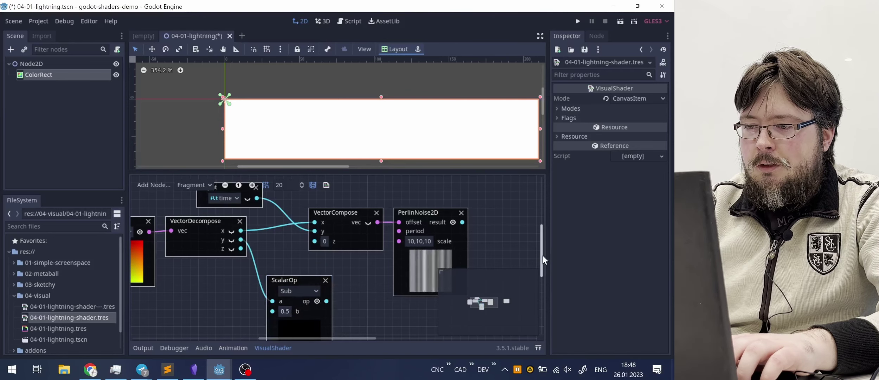
drag(543, 256, 543, 269)
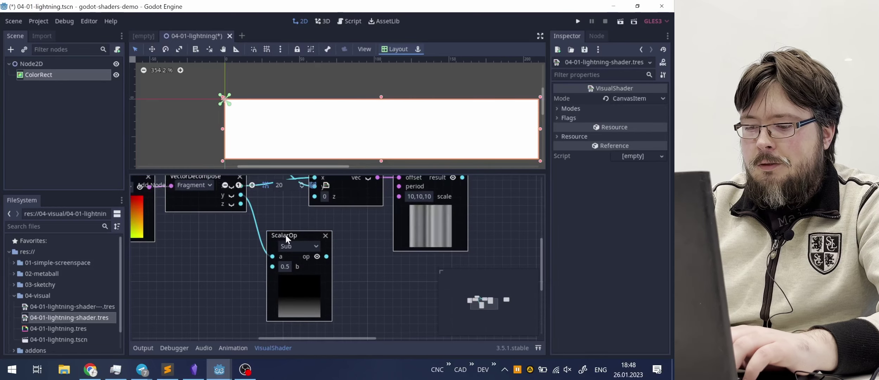
drag(286, 235, 252, 243)
Step: Add a scalar Abs node fed by the Subtract result, show its preview, and place it beside the Subtract node
right_click(325, 299)
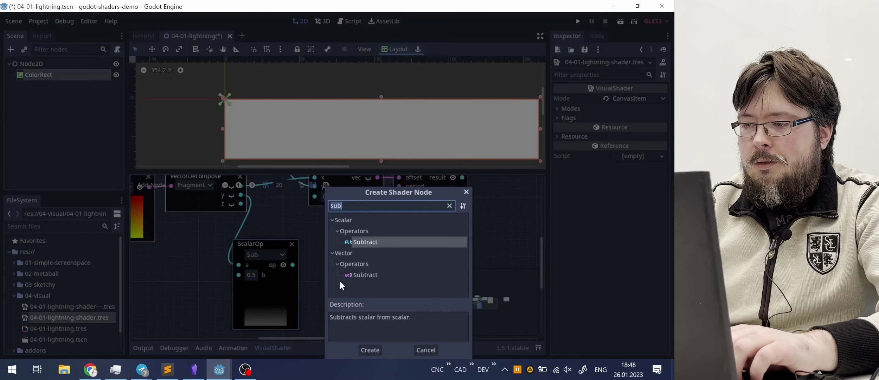
text(abs)
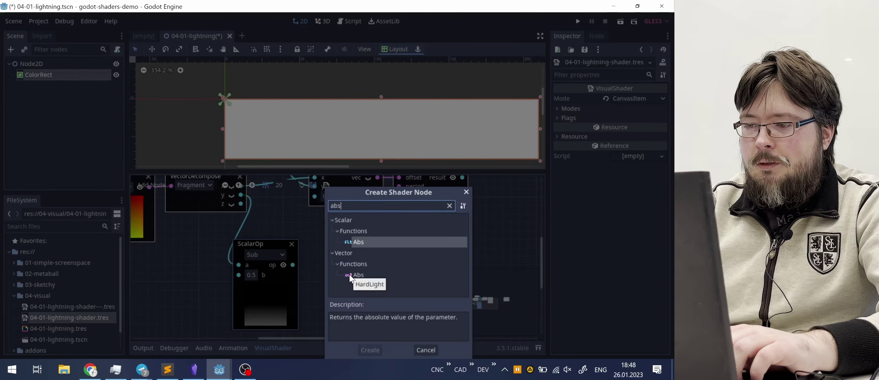
double_click(369, 242)
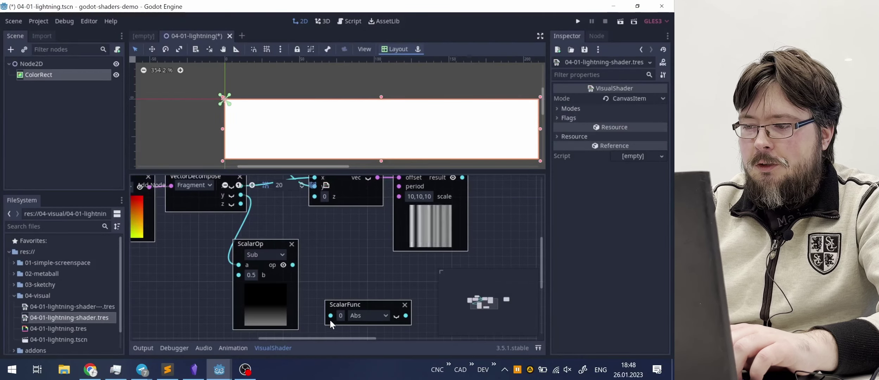
drag(331, 315, 294, 265)
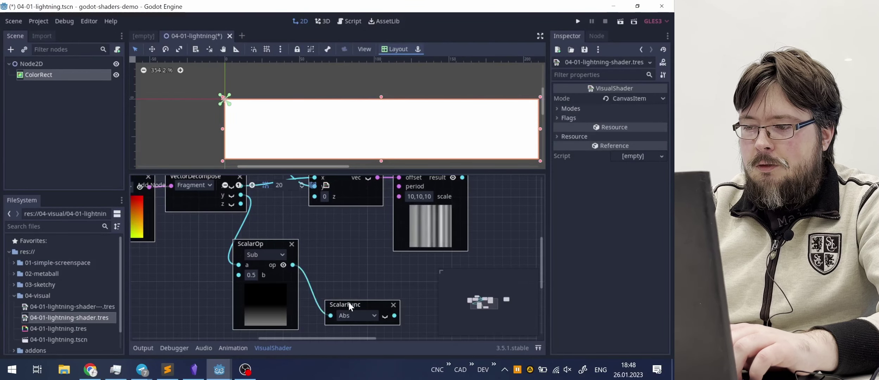
click(385, 317)
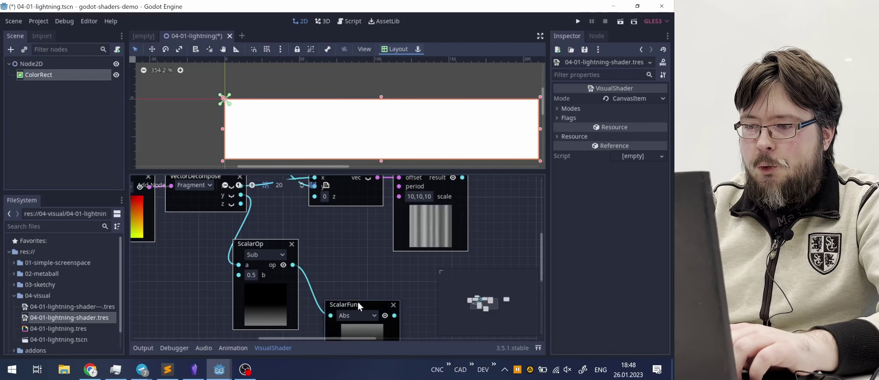
drag(357, 301, 336, 252)
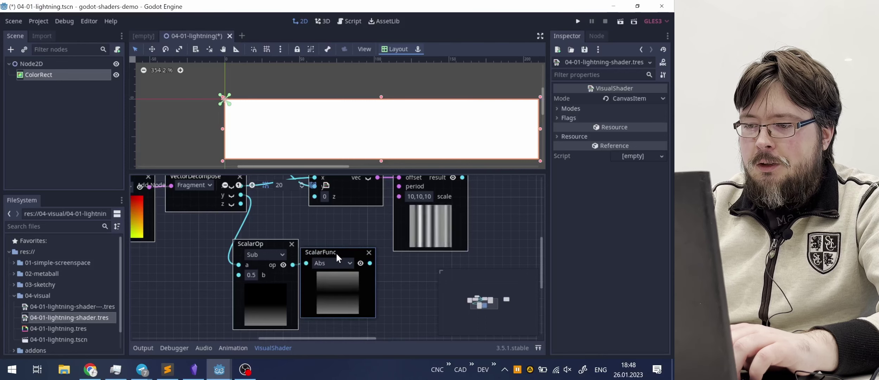
Step: Move the Subtract node slightly away from Abs and hide its result preview
drag(265, 242, 248, 243)
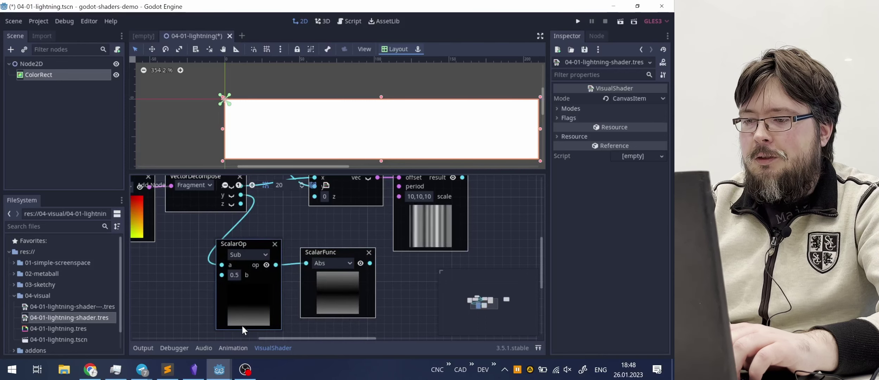
click(266, 265)
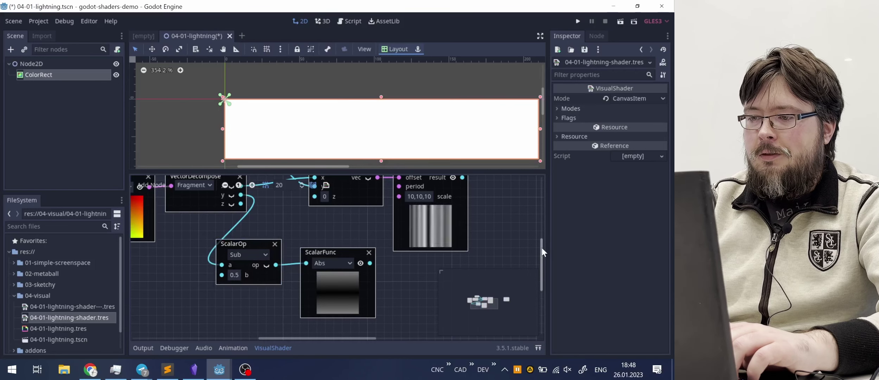
drag(542, 248, 541, 262)
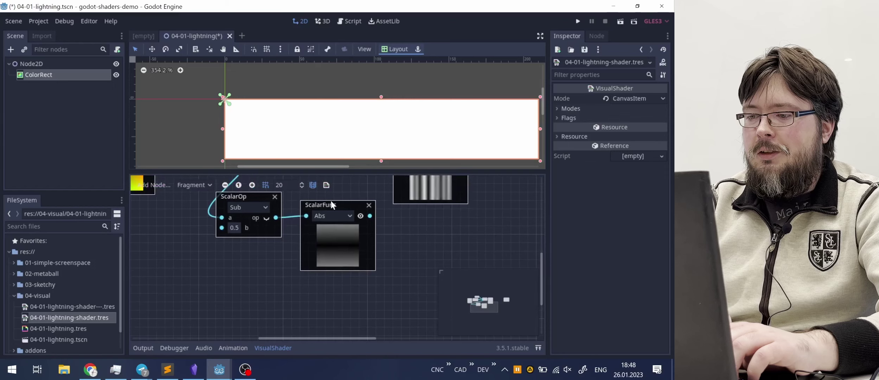
Step: Move the Abs node lower and farther away from the Subtract node
drag(321, 204, 331, 241)
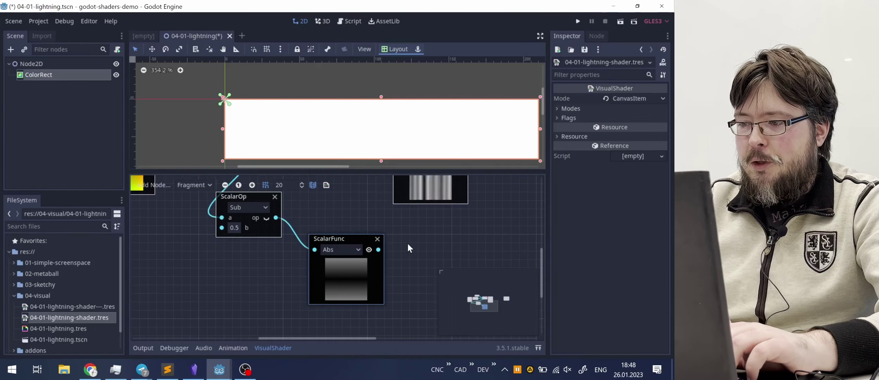
drag(342, 238, 376, 238)
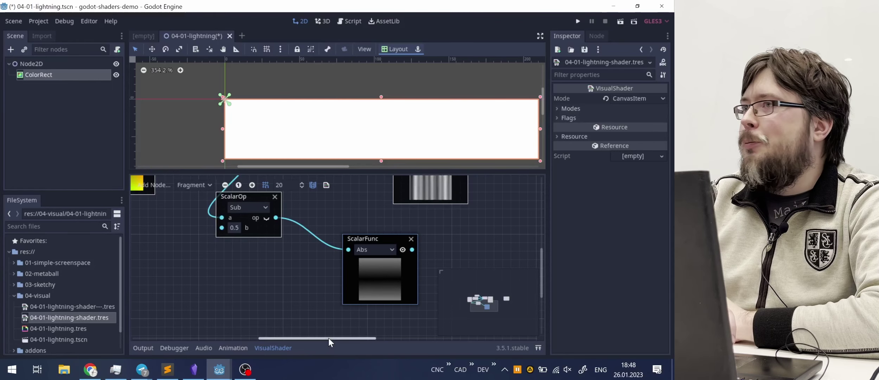
Step: Add a scalar Step node between PerlinNoise2D and Output, and show its result preview
drag(329, 338, 353, 340)
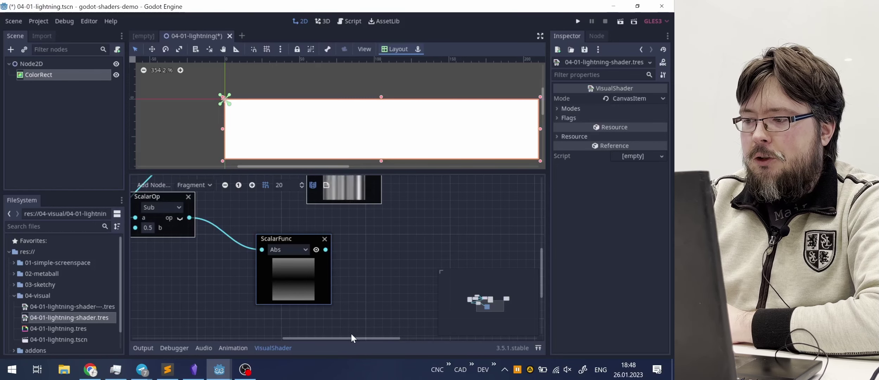
drag(350, 337, 368, 337)
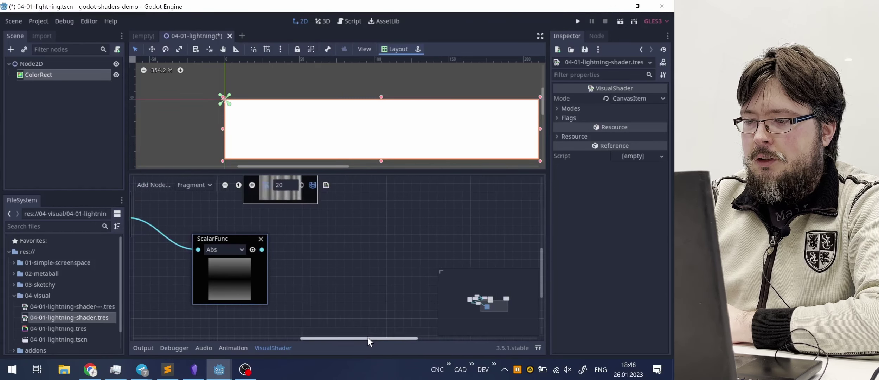
drag(544, 268, 545, 245)
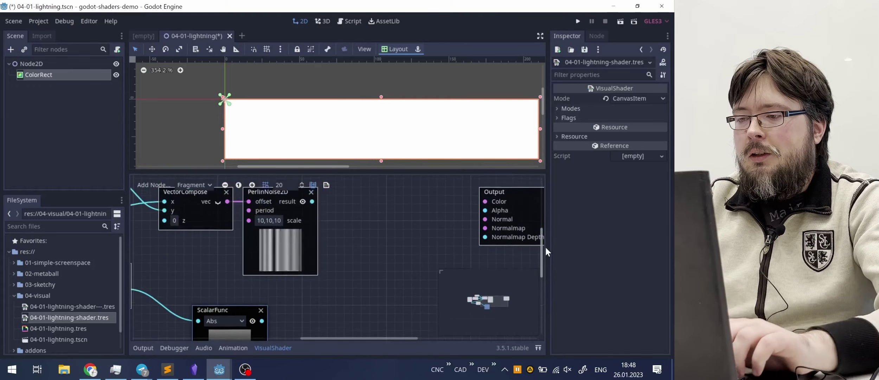
right_click(376, 251)
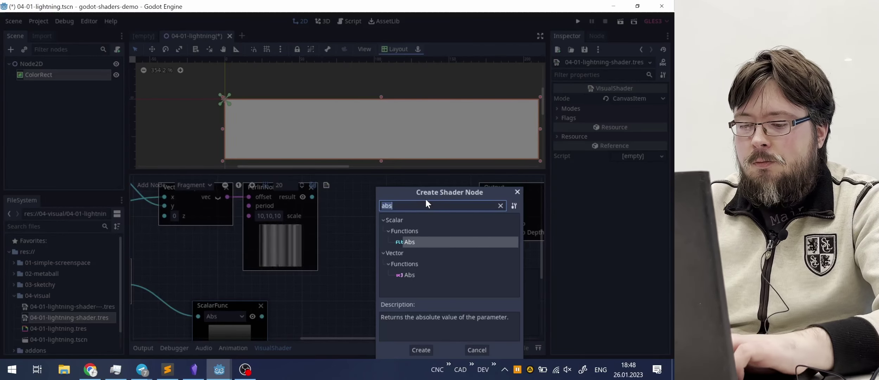
text(step)
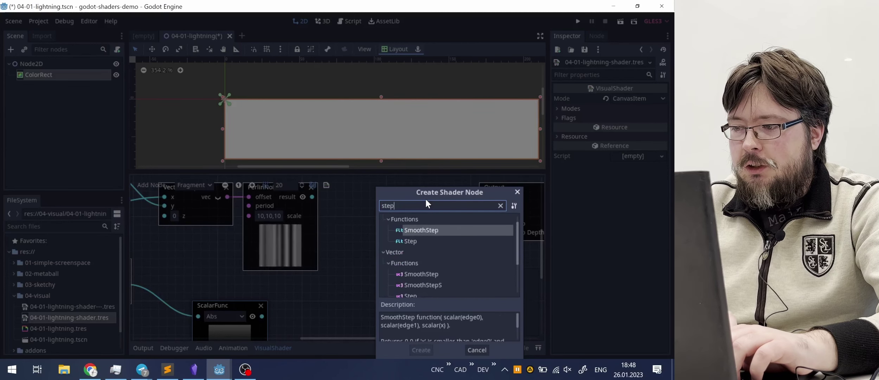
double_click(417, 240)
drag(403, 255, 370, 227)
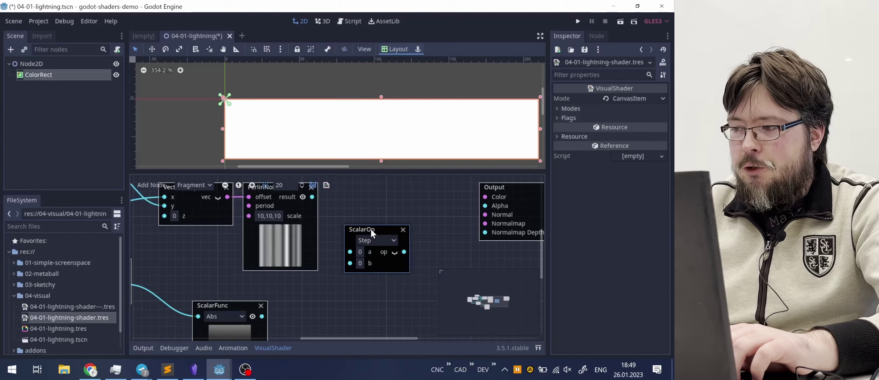
click(394, 252)
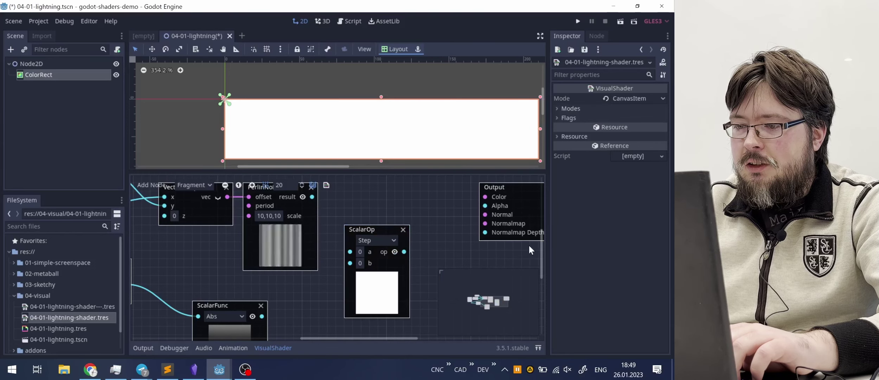
Step: Connect the Abs result to the Step node's b and the PerlinNoise2D result to its a, and shift Step toward Output
drag(543, 244, 544, 253)
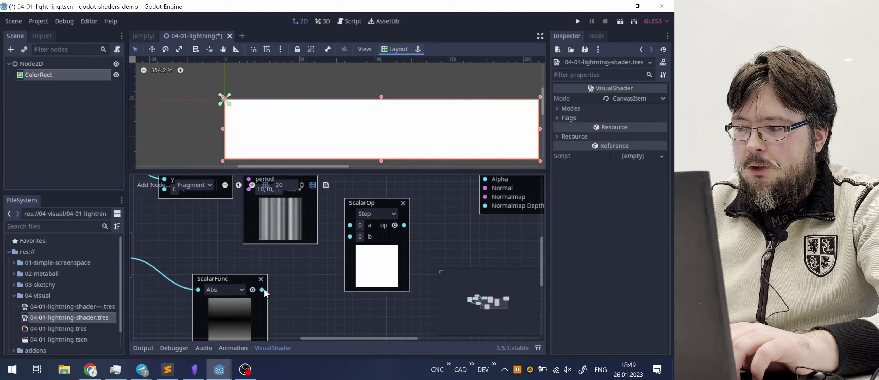
drag(262, 289, 350, 238)
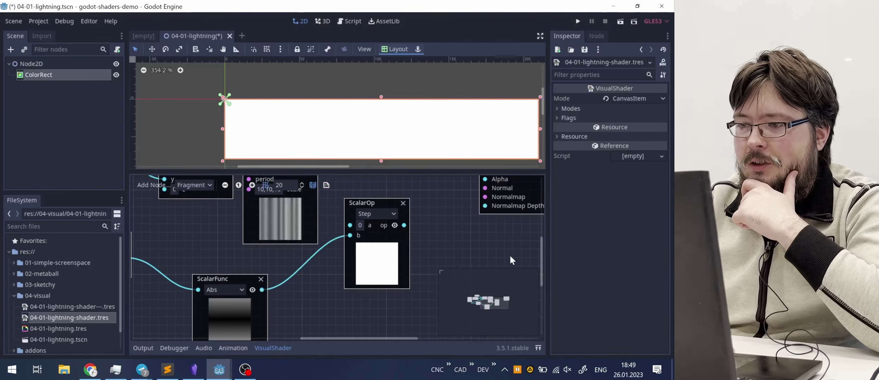
drag(539, 263, 542, 256)
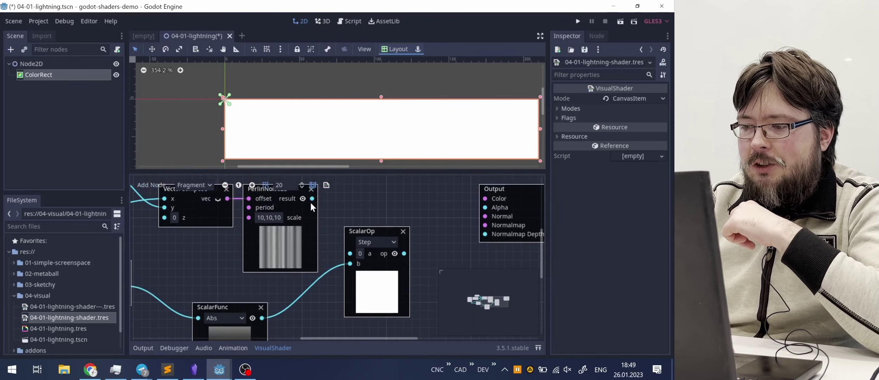
drag(312, 198, 345, 256)
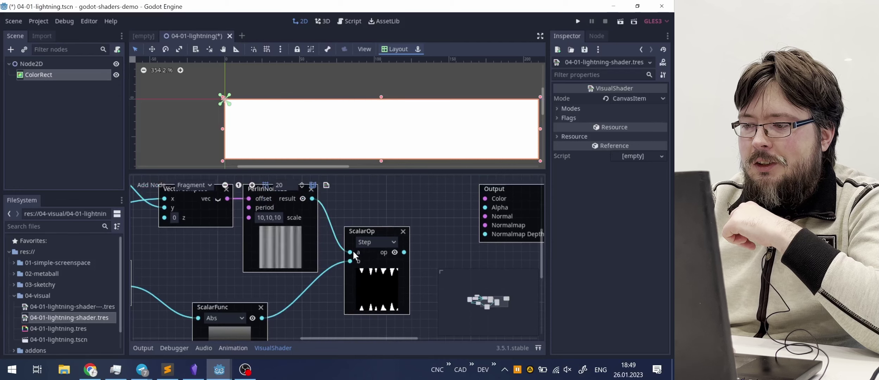
drag(371, 232, 398, 225)
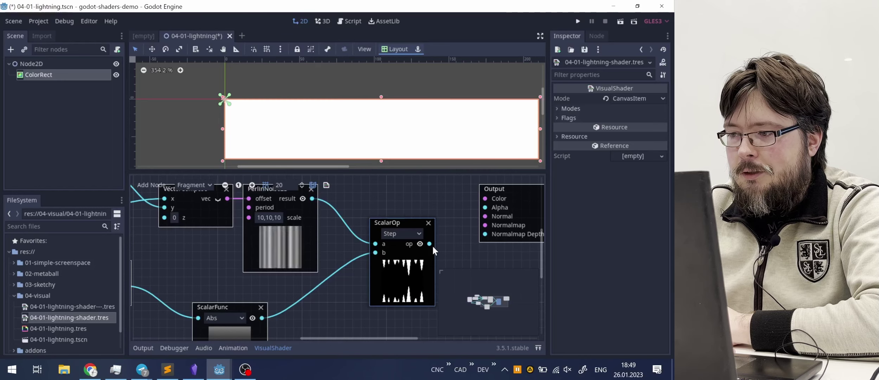
Step: Connect the Step result to the Output node's Color and move the Step node slightly lower
drag(461, 219, 481, 198)
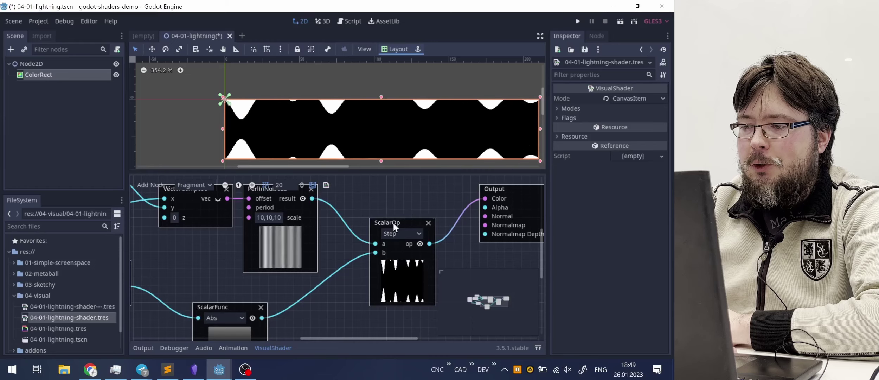
drag(391, 222, 394, 229)
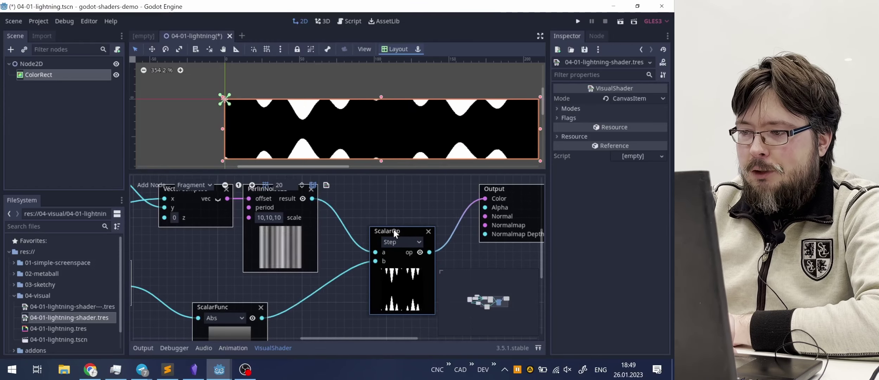
click(409, 242)
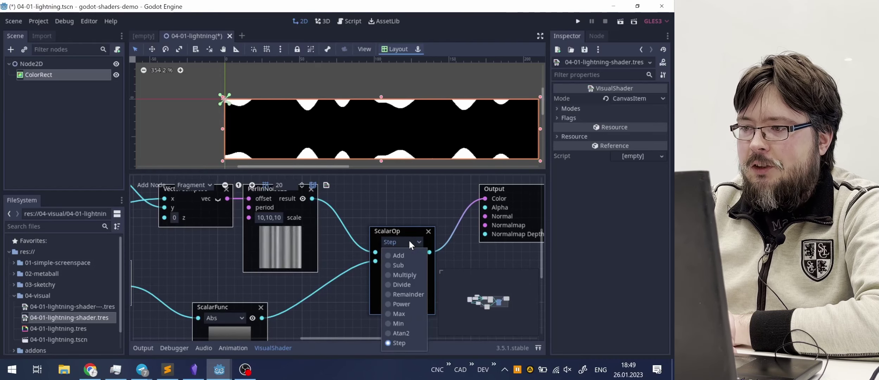
click(400, 242)
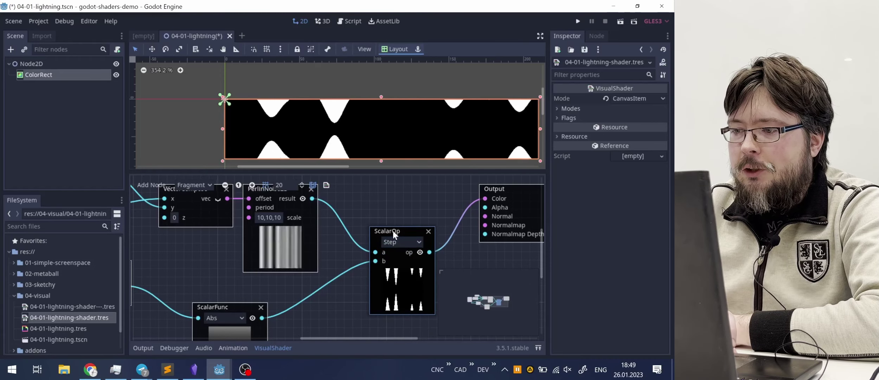
right_click(380, 225)
text(mix)
key(Return)
drag(279, 252, 352, 238)
drag(408, 217, 470, 199)
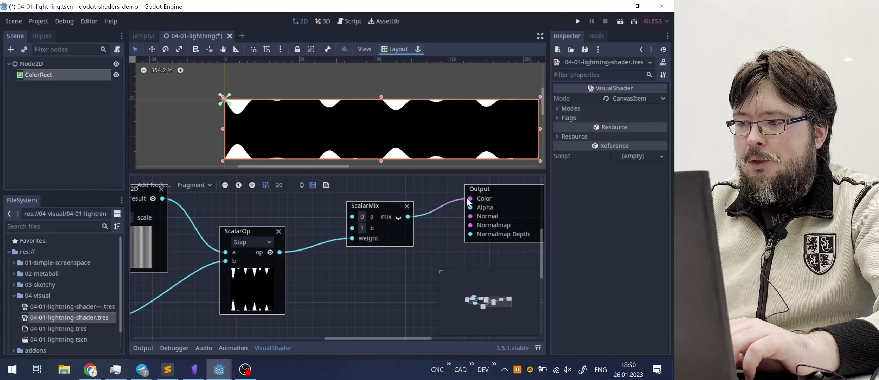
drag(362, 208, 396, 193)
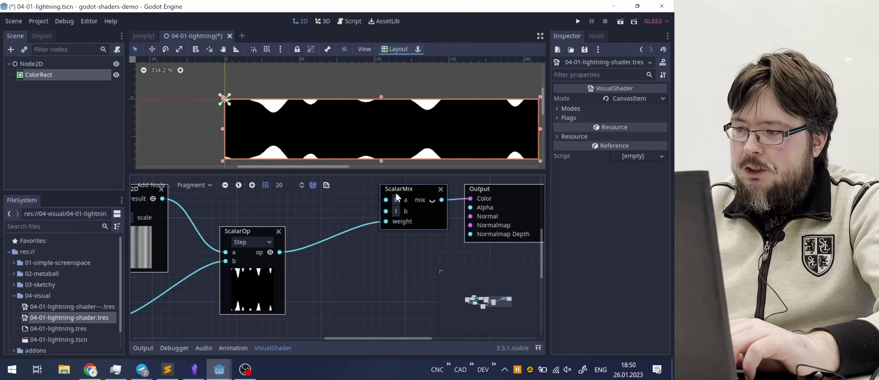
click(440, 189)
Step: Add a vector Mix node, feed the Step result into its weight, and connect its mix result to Output's Color
right_click(366, 198)
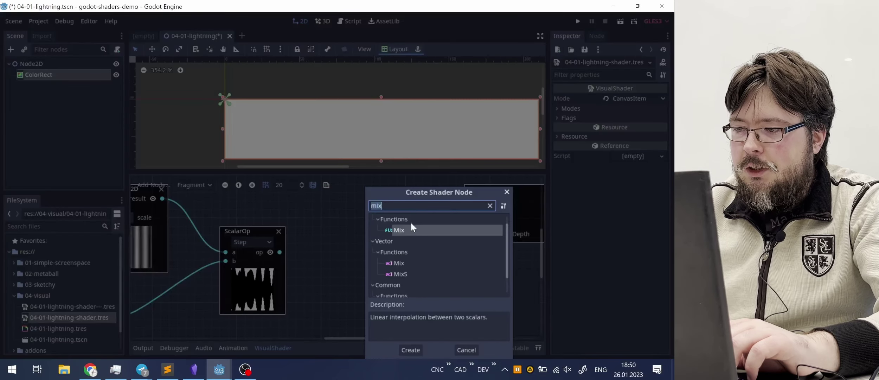
double_click(400, 263)
drag(393, 221, 375, 211)
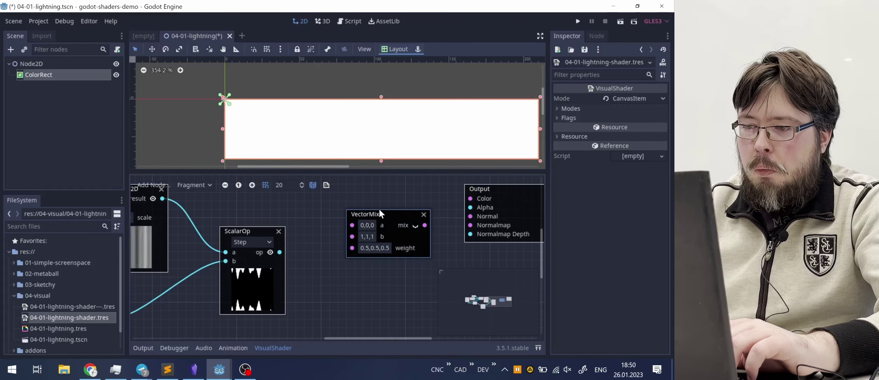
drag(352, 248, 280, 252)
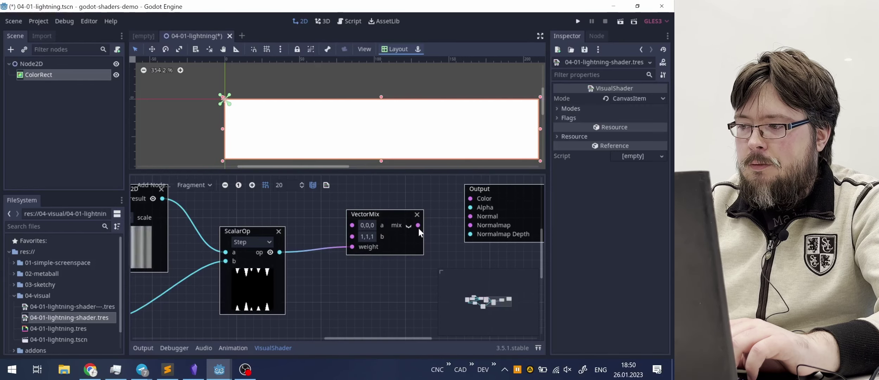
drag(418, 225, 468, 199)
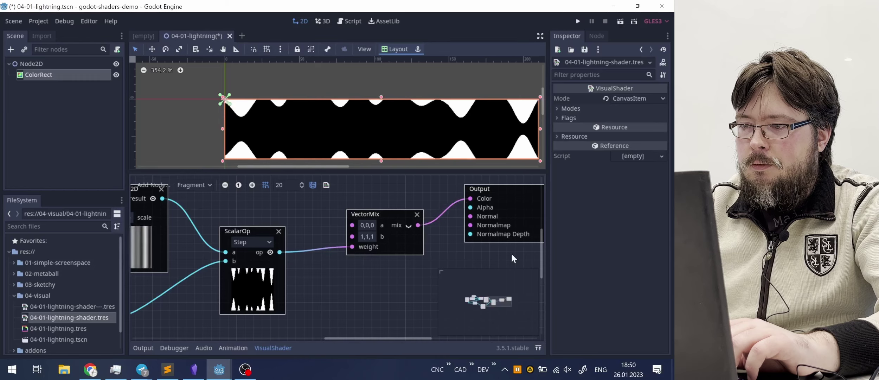
Step: Place VectorMix beside Output and add a ColorConstant node above and before it, connected to VectorMix's a
drag(540, 259, 541, 243)
drag(380, 270, 405, 242)
right_click(316, 236)
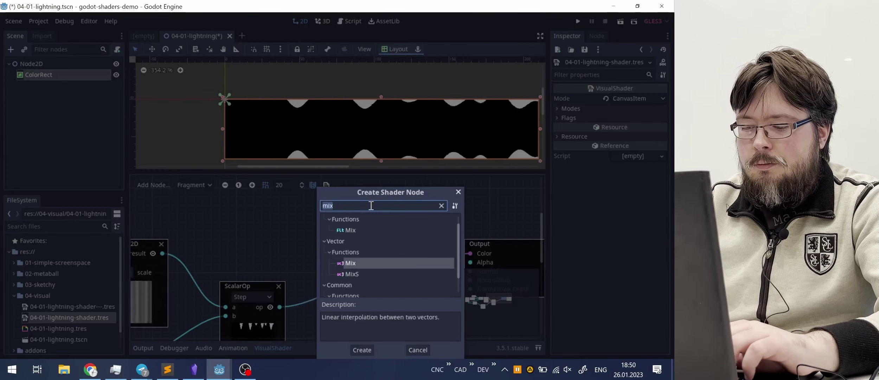
text(c)
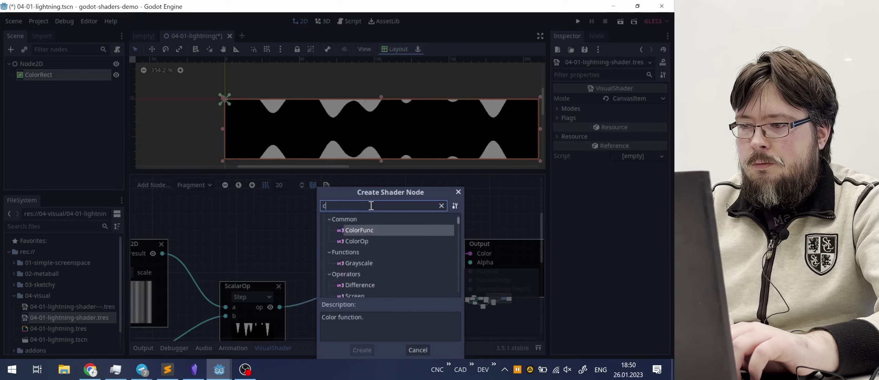
text(olor)
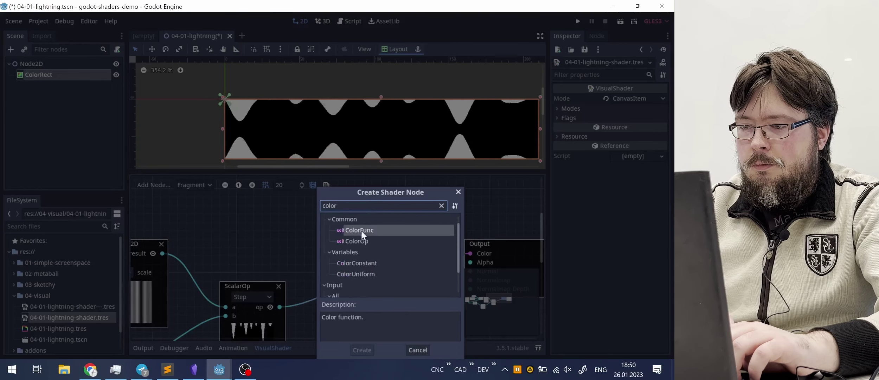
double_click(361, 261)
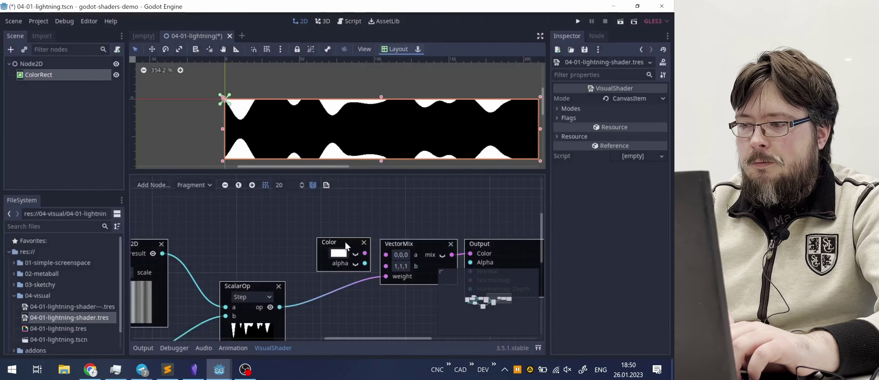
drag(342, 240, 384, 261)
Step: Add a second ColorConstant node below the first and connect its colour to VectorMix's b
right_click(316, 255)
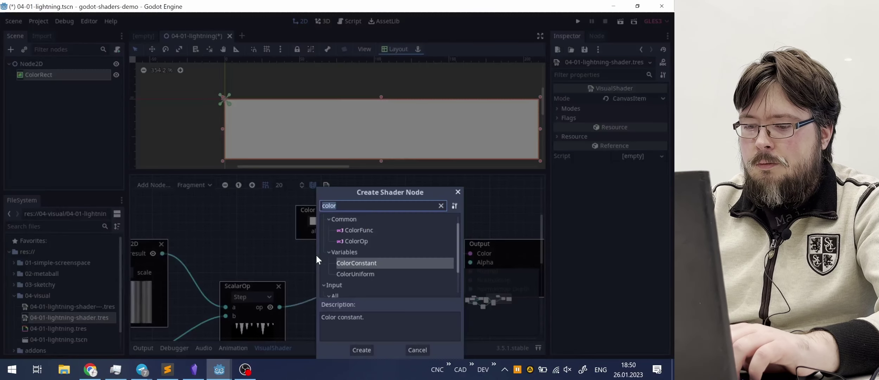
text(colo)
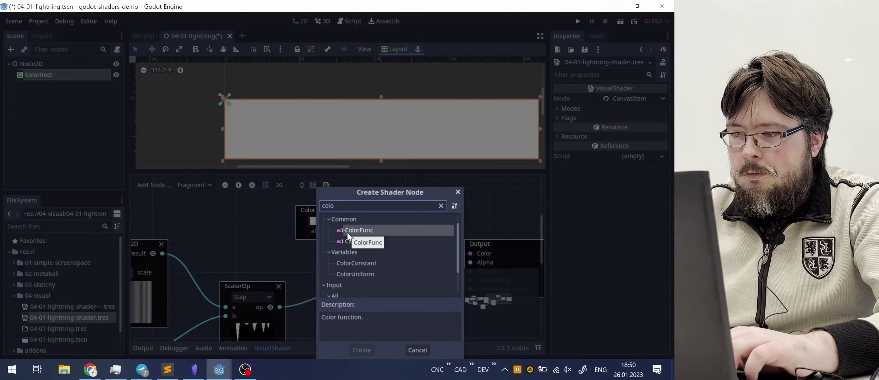
text(r)
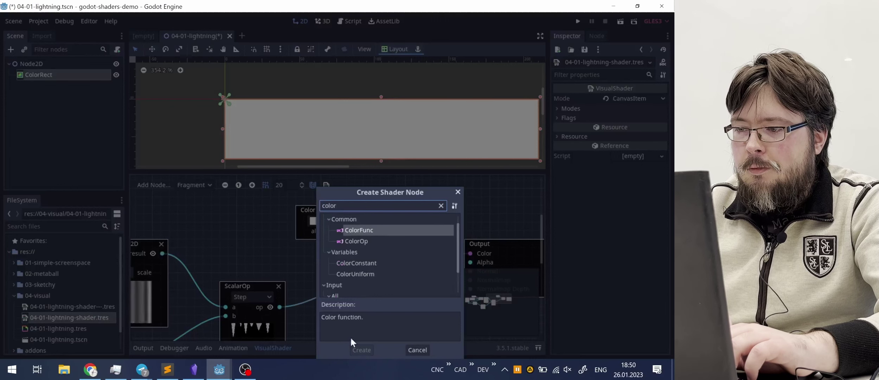
double_click(359, 264)
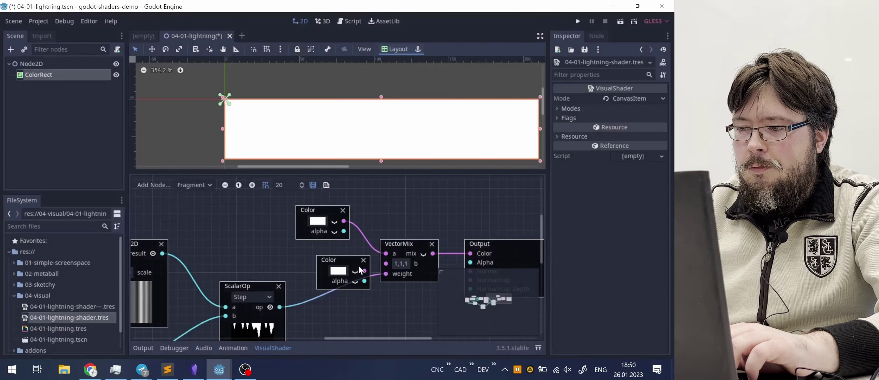
drag(365, 271, 386, 263)
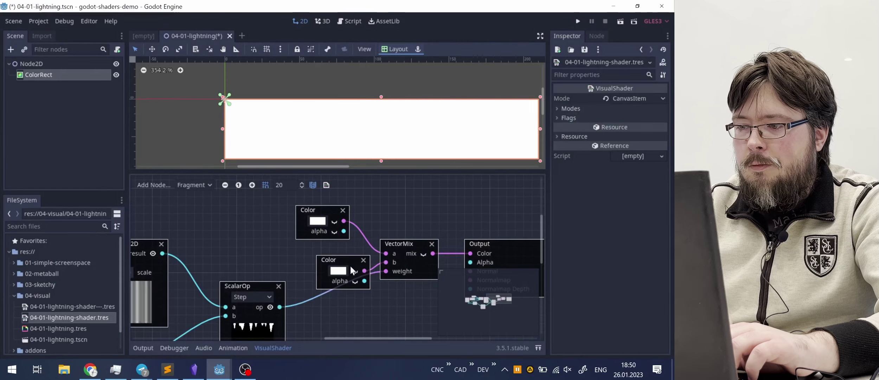
Step: Set the colour of the lower Color node to black, hex 000000
click(336, 271)
text(000000)
key(Return)
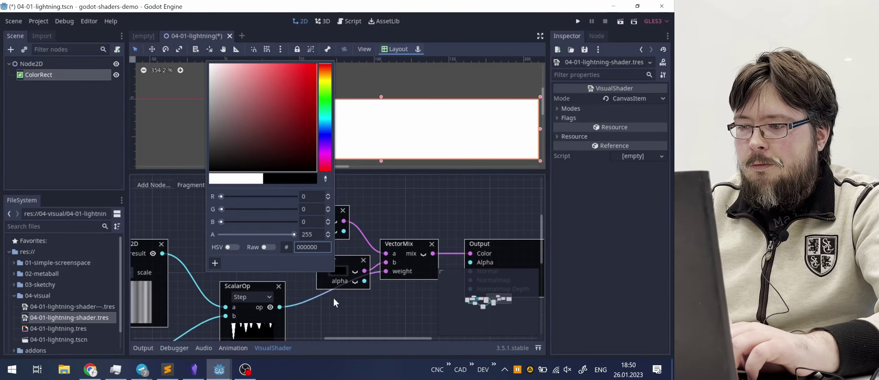
click(347, 307)
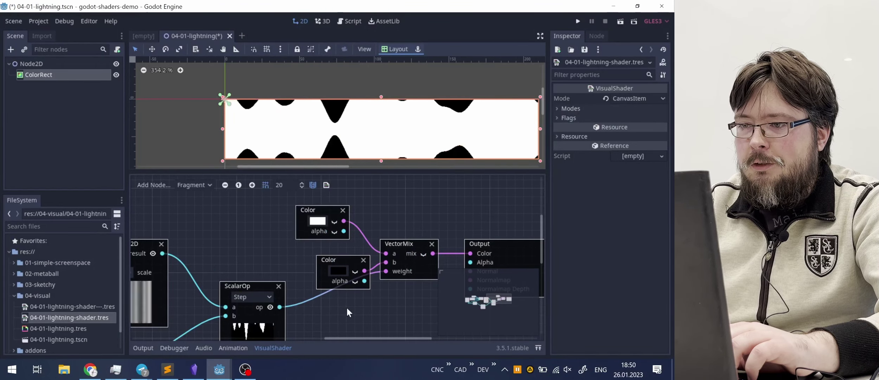
Step: Set the lower Color node to white, hex ffffff, and make it fully transparent with alpha 0
click(339, 271)
text(ffffff)
key(Return)
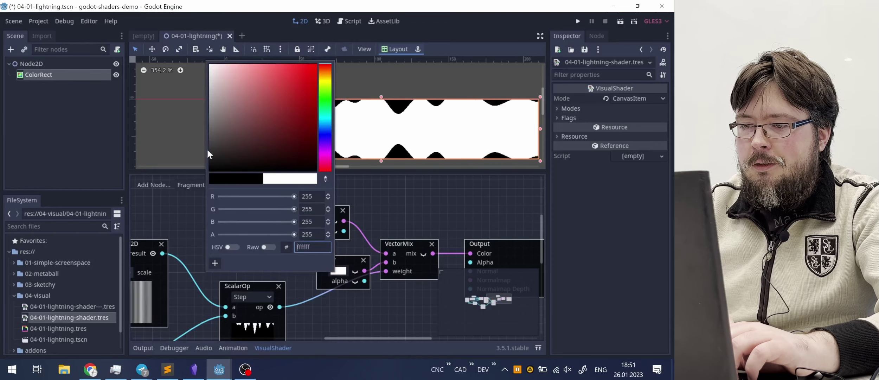
drag(291, 236, 176, 238)
click(397, 236)
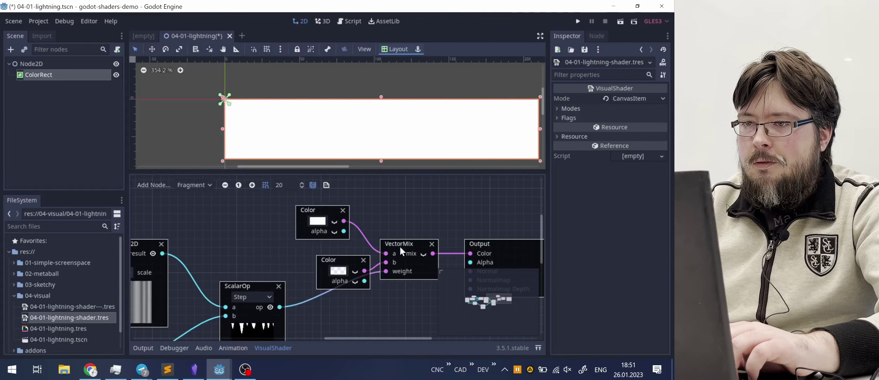
Step: Set the colour of the upper Color node to opaque black, hex 000000
click(318, 221)
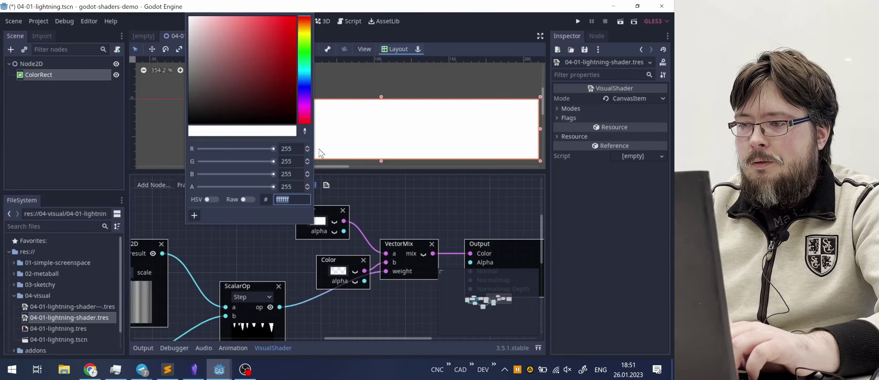
drag(268, 88, 145, 159)
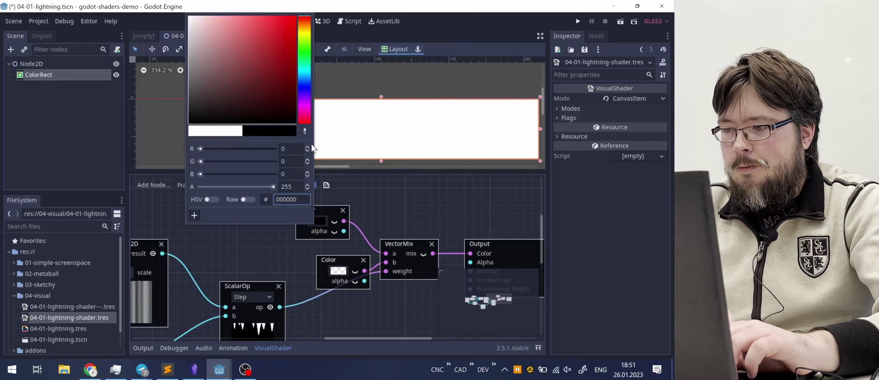
click(378, 204)
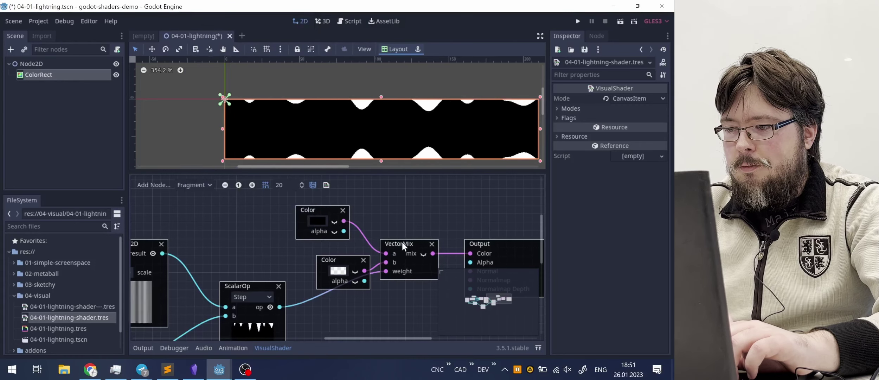
Step: Move VectorMix up, add a scalar Mix node below it, and connect its mix result to Output's Alpha
drag(402, 241, 410, 193)
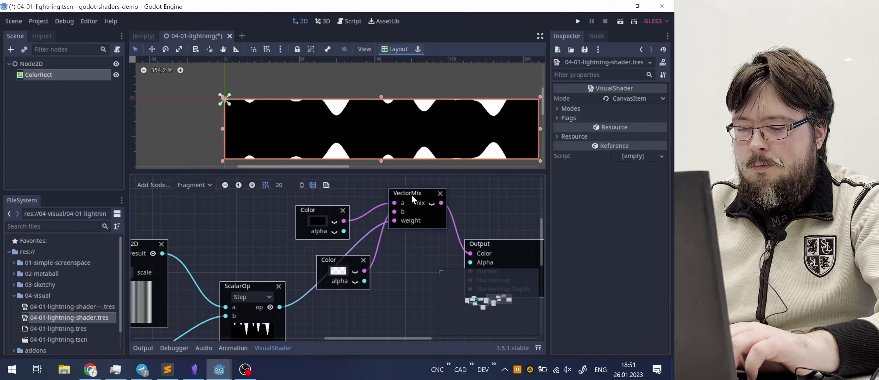
right_click(394, 267)
text(mix)
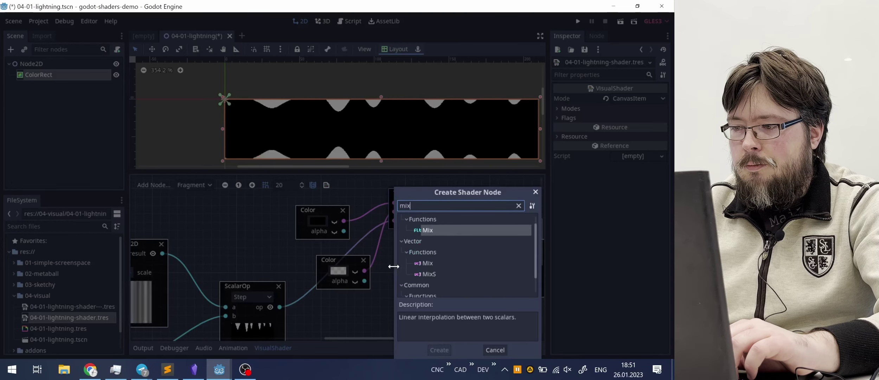
double_click(433, 229)
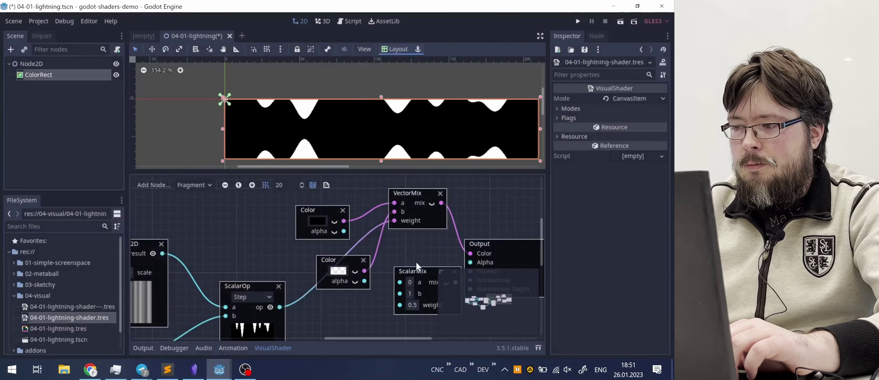
drag(415, 269, 470, 262)
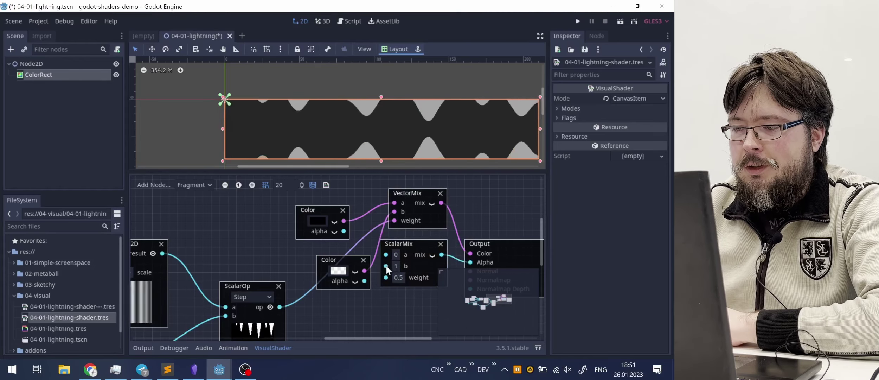
Step: Connect the upper Color's alpha to ScalarMix's a, the lower Color's alpha to b, and the Step result to weight
drag(386, 266, 365, 281)
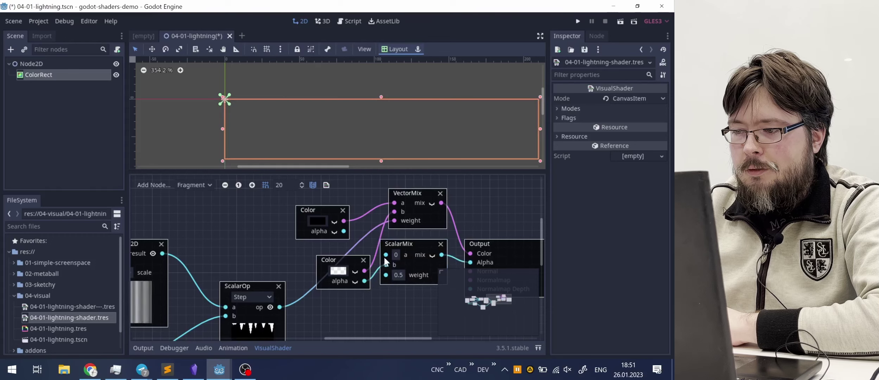
drag(386, 255, 345, 232)
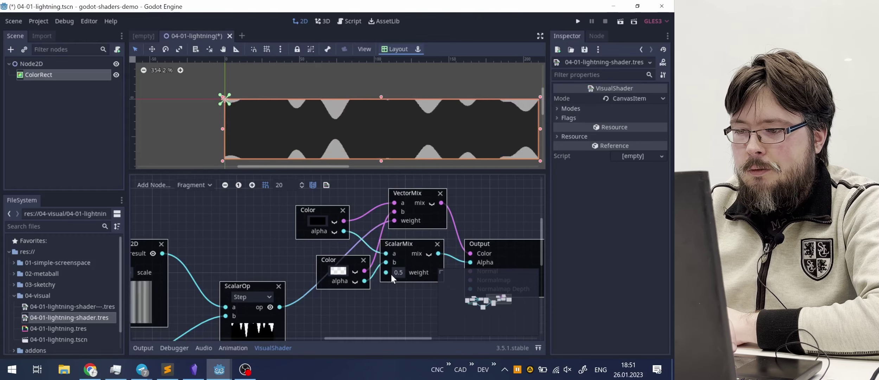
drag(386, 273, 284, 306)
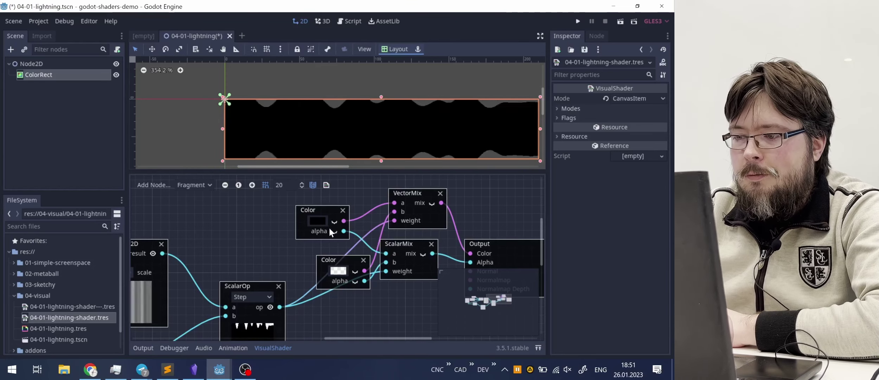
Step: Review the node graph from the UV and time inputs through the Perlin noise and Abs branches to Step and Output
ctrl+scroll(345, 294, down, 8)
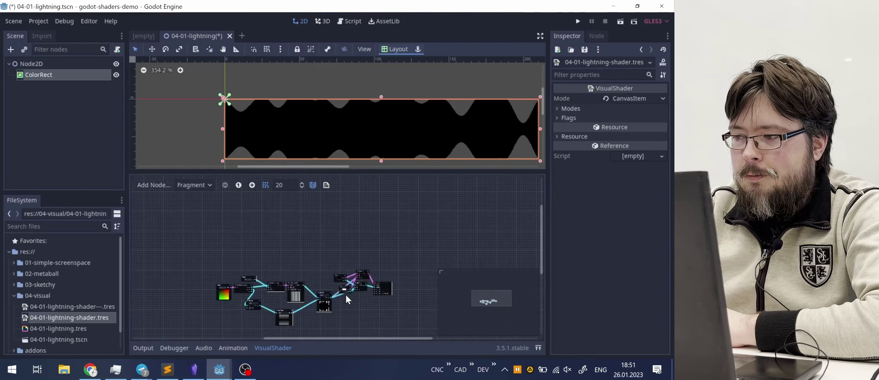
ctrl+scroll(345, 294, up, 4)
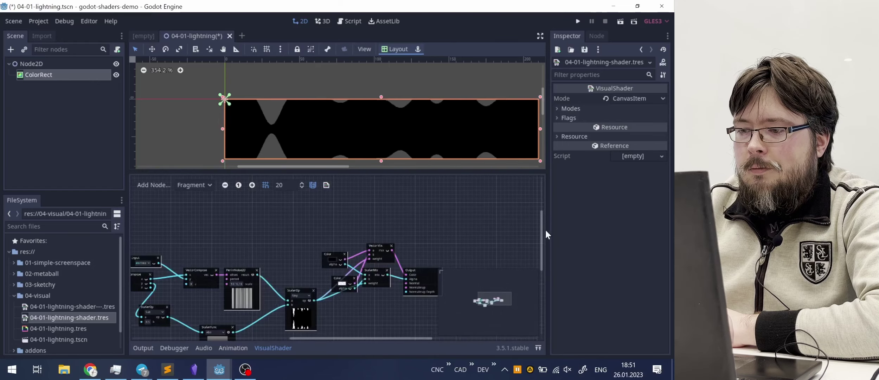
drag(541, 228, 542, 248)
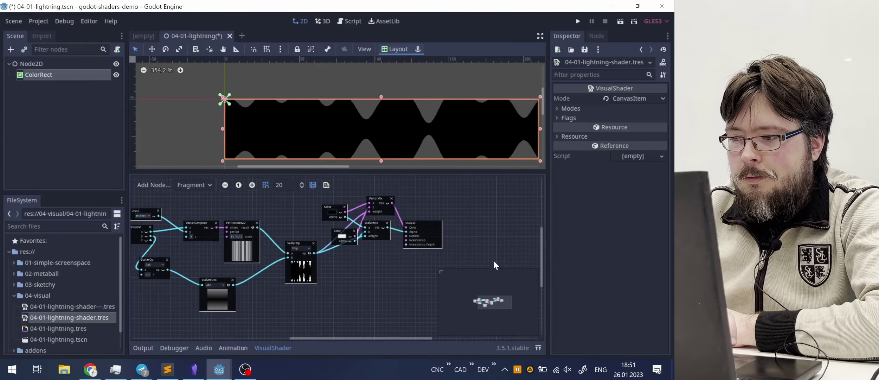
drag(375, 337, 337, 338)
ctrl+scroll(349, 232, up, 8)
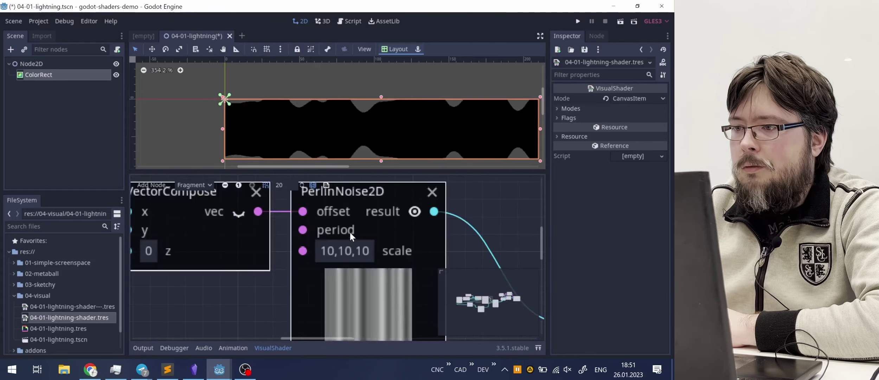
ctrl+scroll(349, 232, down, 8)
ctrl+scroll(350, 232, up, 2)
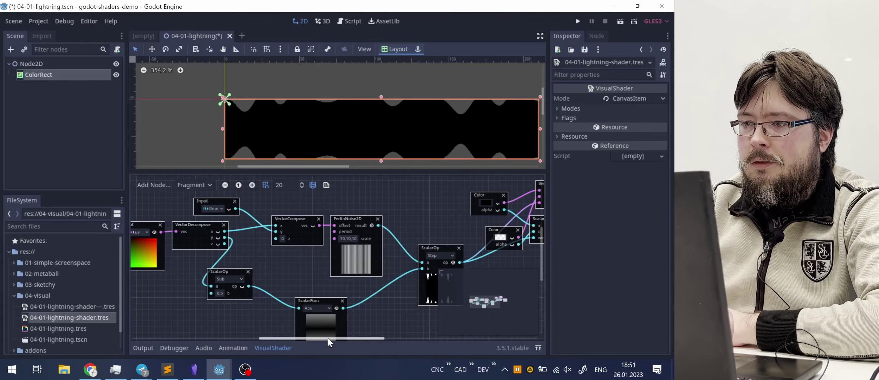
drag(328, 338, 354, 341)
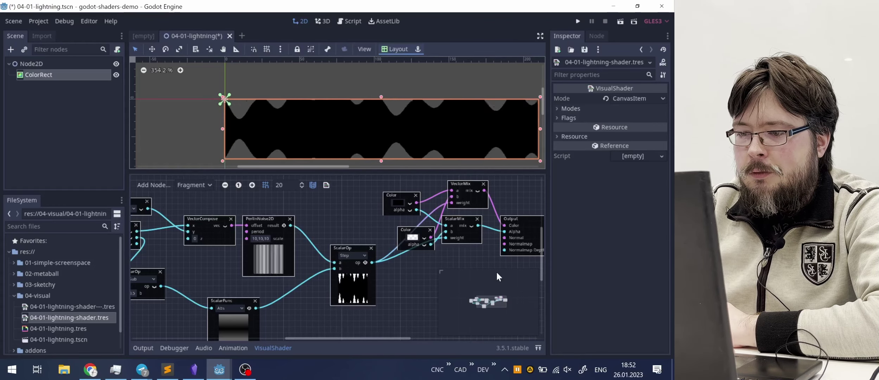
drag(540, 253, 539, 261)
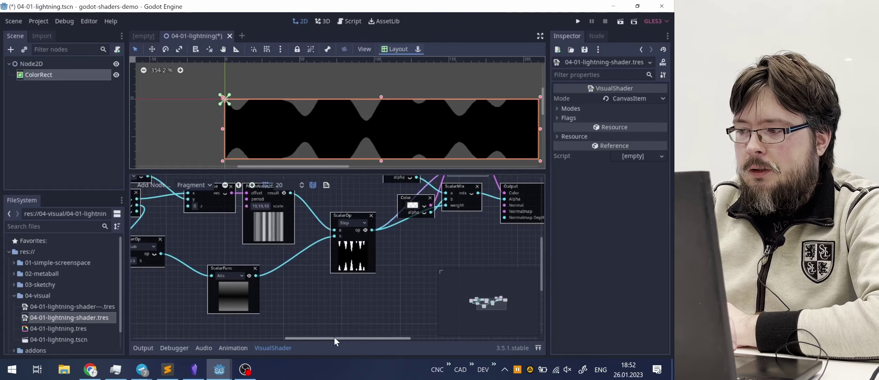
drag(333, 336, 306, 338)
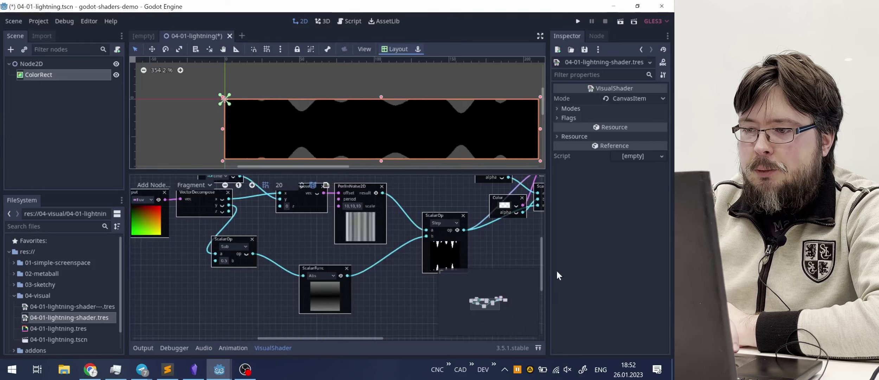
drag(542, 267, 542, 255)
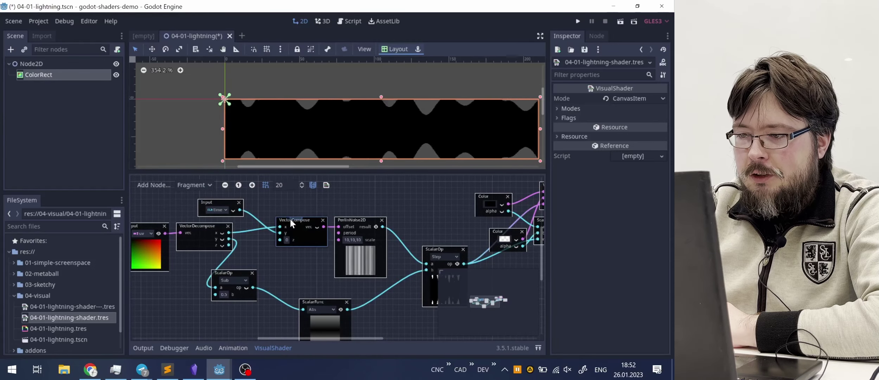
Step: Shift VectorCompose and PerlinNoise2D back toward the inputs and insert a scalar Multiply node between the noise result and Step's a
drag(296, 218, 269, 222)
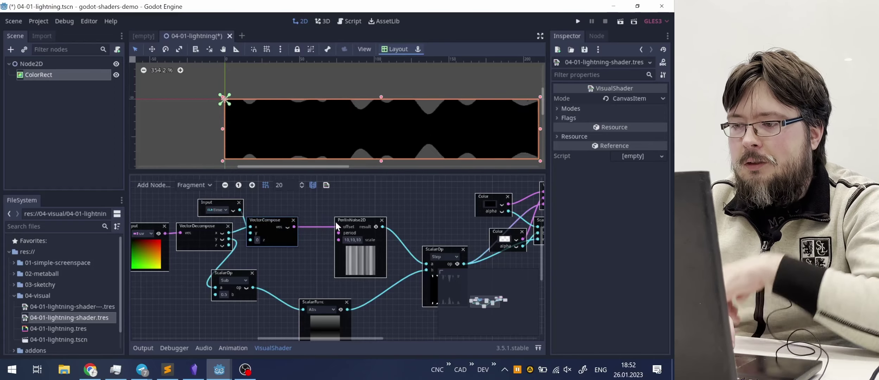
drag(346, 218, 315, 218)
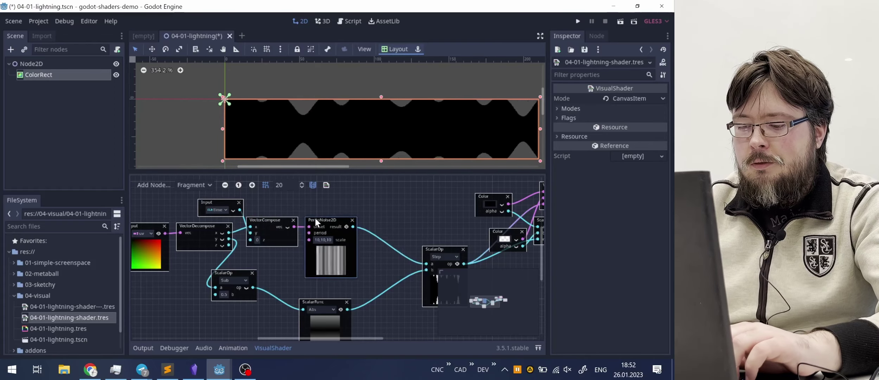
right_click(367, 229)
text(mul)
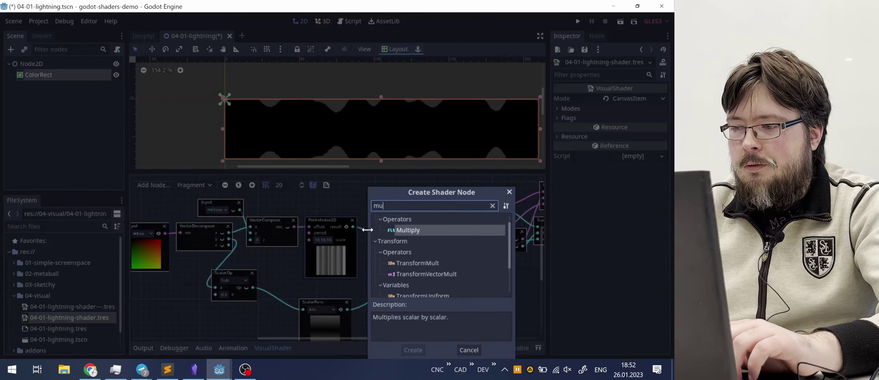
double_click(402, 230)
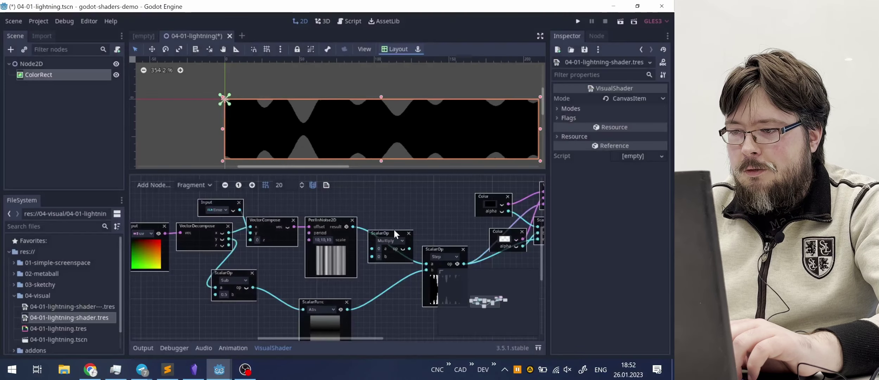
drag(382, 229, 419, 261)
Step: Set the Multiply node's b value to 0.5
click(375, 241)
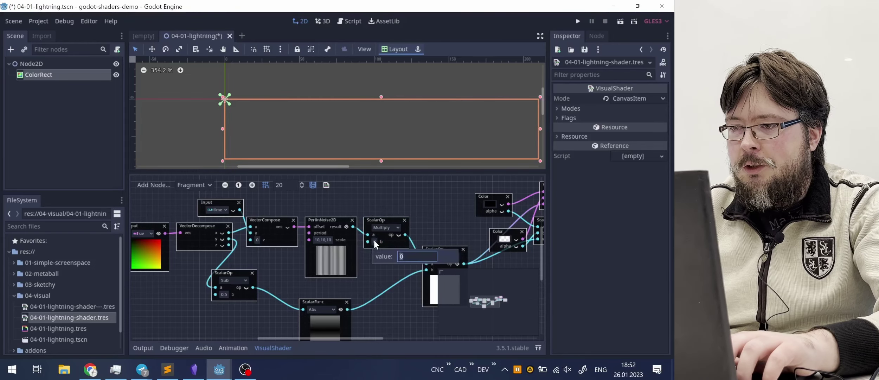
text(0.5)
key(Return)
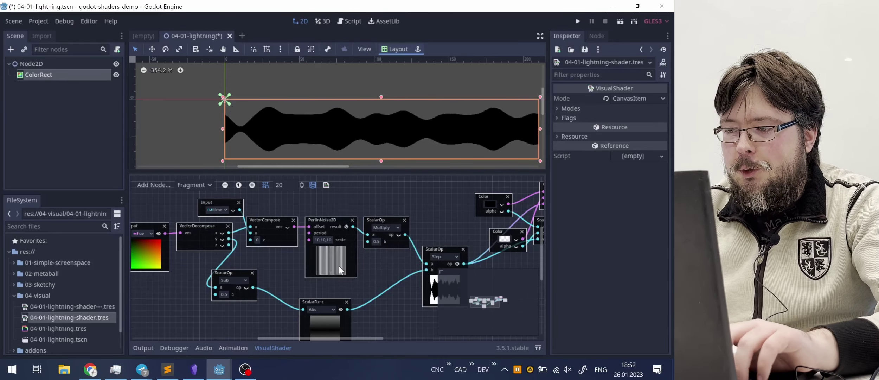
Step: Try a y value of 1 in the PerlinNoise2D node's scale
click(323, 241)
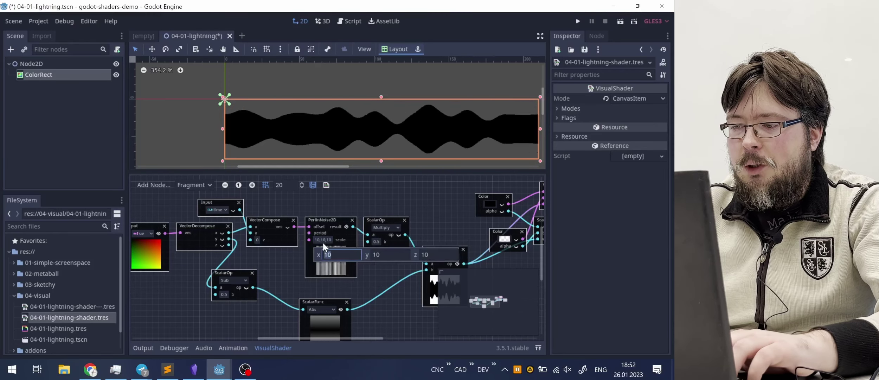
key(Tab)
key(BackSpace)
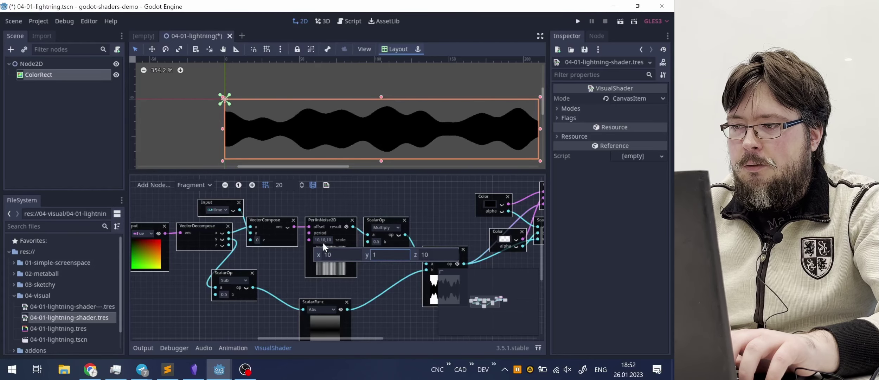
text(1)
key(Return)
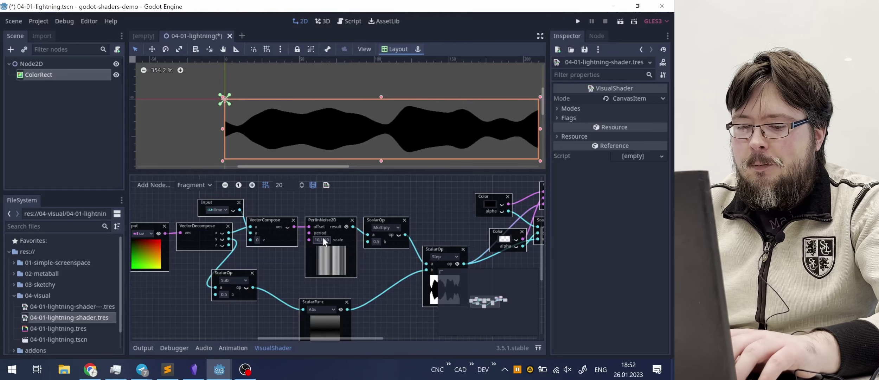
Step: Set the y component of the PerlinNoise2D node's scale to 2
click(323, 239)
click(386, 252)
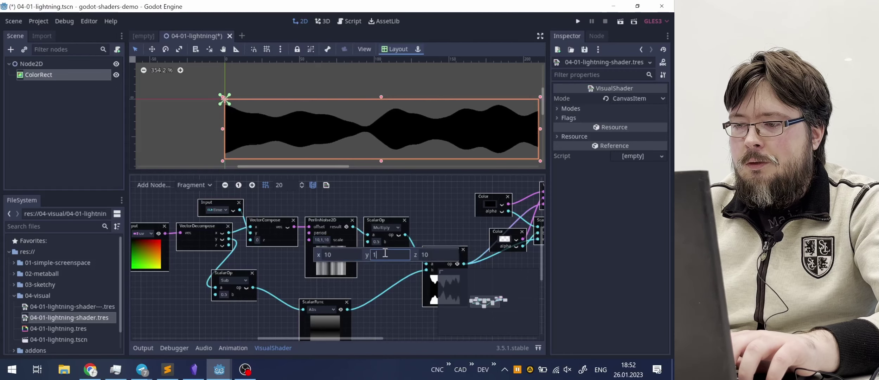
text(2)
key(Return)
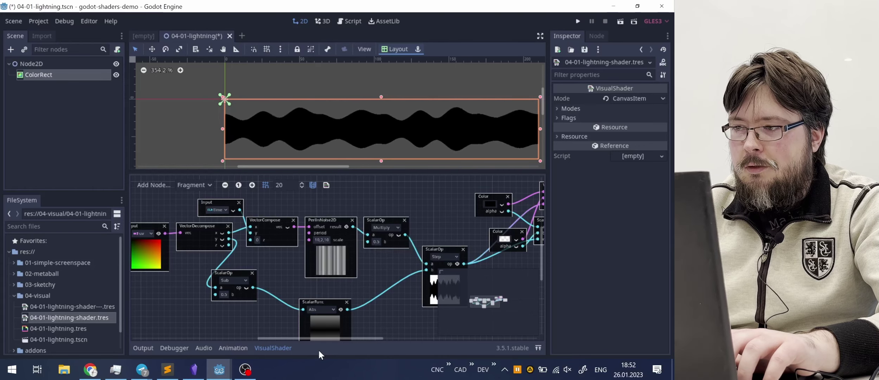
Step: Shift the time Input, UV Input and VectorDecompose nodes away from VectorCompose to make room between them
drag(323, 339, 304, 340)
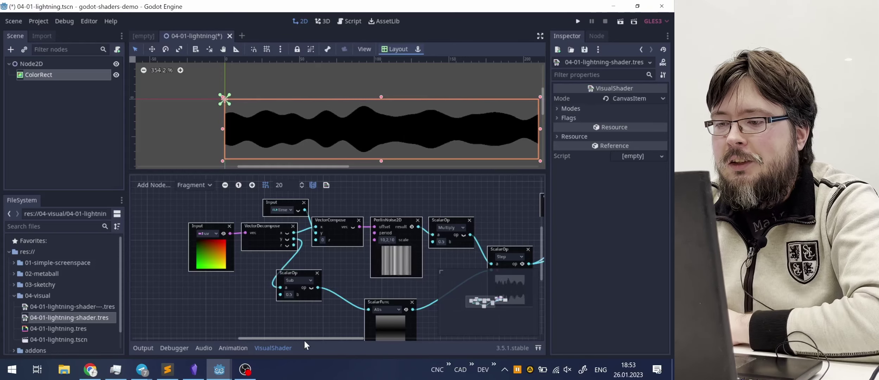
drag(304, 340, 302, 339)
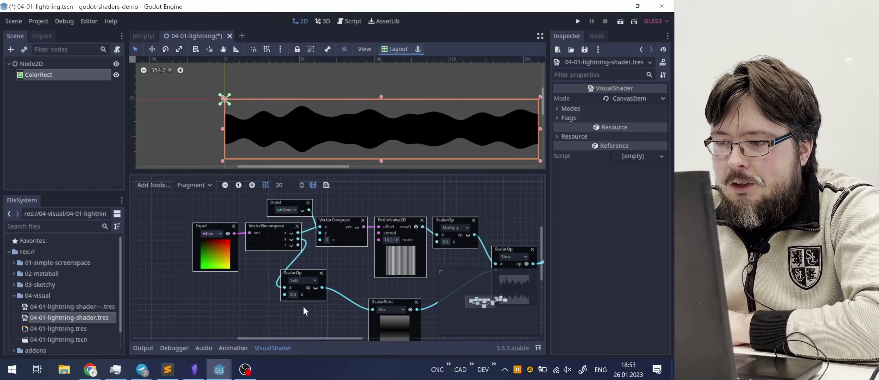
drag(287, 204, 254, 201)
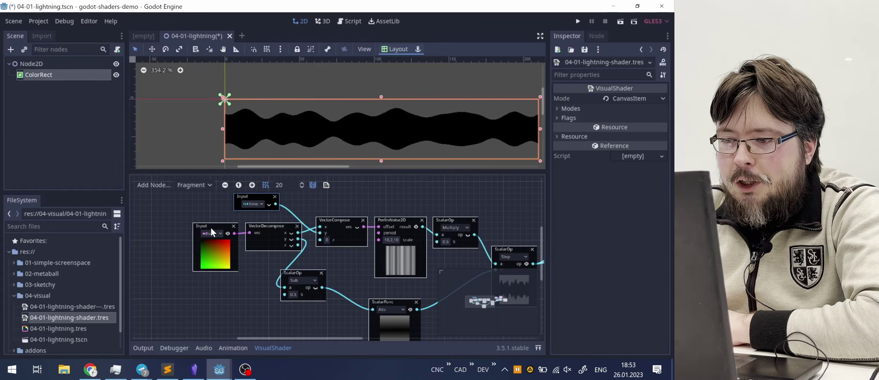
drag(210, 226, 128, 227)
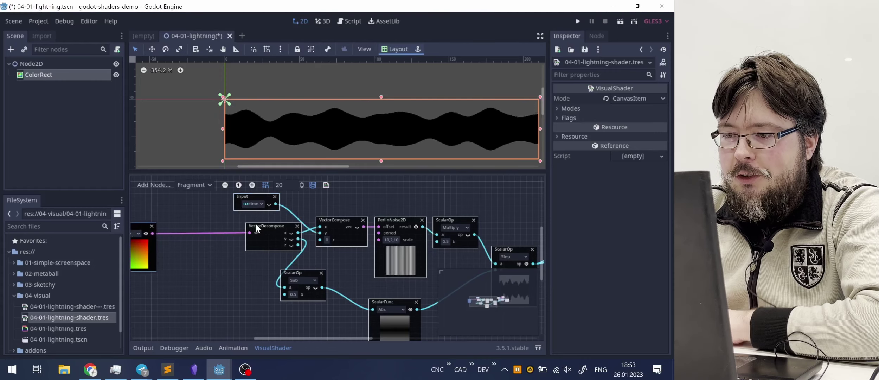
drag(255, 224, 174, 230)
Step: Create a scalar Add node and place it between VectorDecompose and VectorCompose
right_click(250, 239)
text(a)
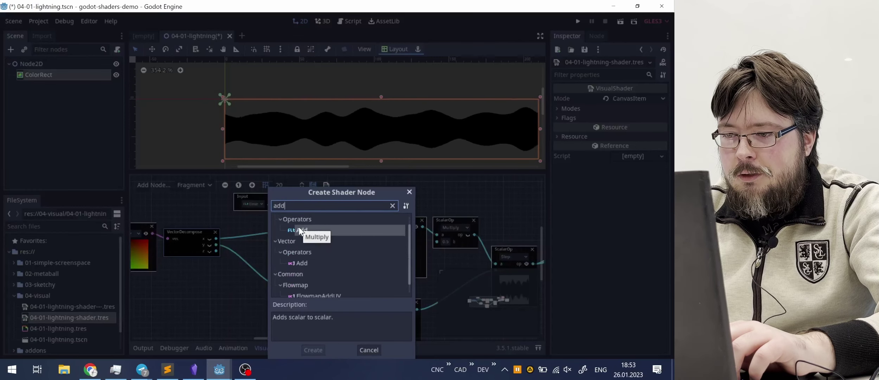
text(dd)
key(Return)
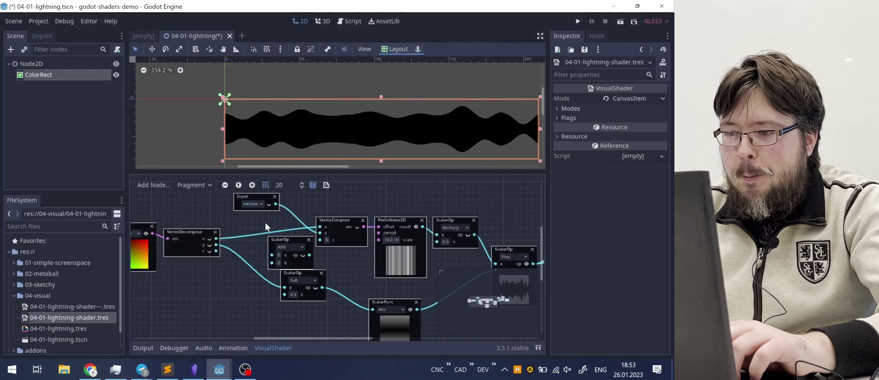
drag(275, 242, 310, 235)
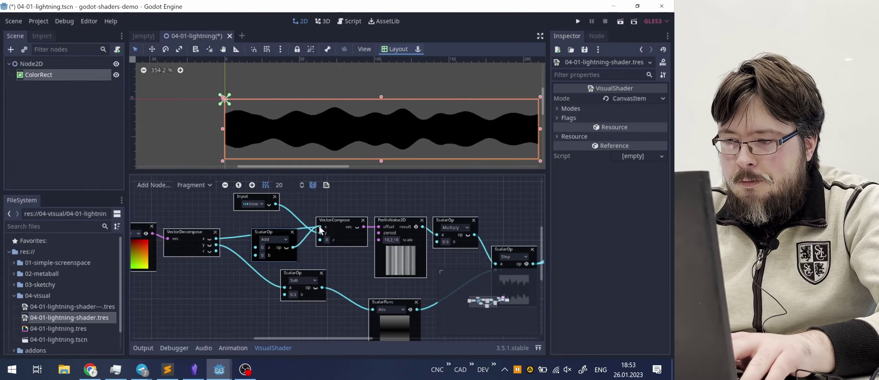
Step: Reroute VectorDecompose's x into the Add node's b and feed the Add result into VectorCompose's x
right_click(318, 226)
key(Escape)
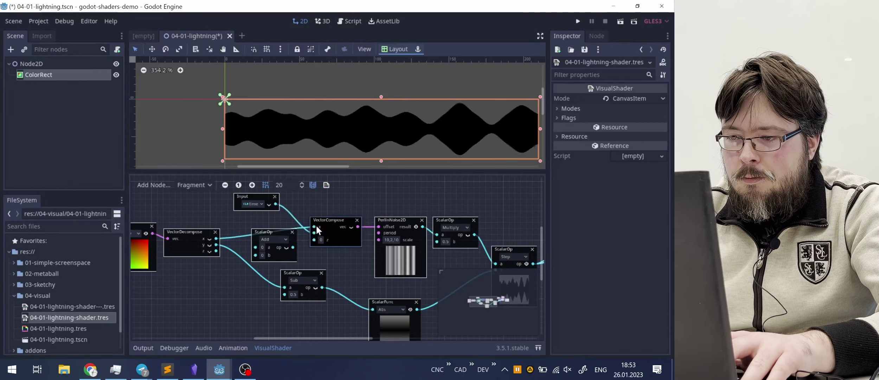
ctrl+scroll(317, 227, up, 4)
drag(311, 228, 273, 223)
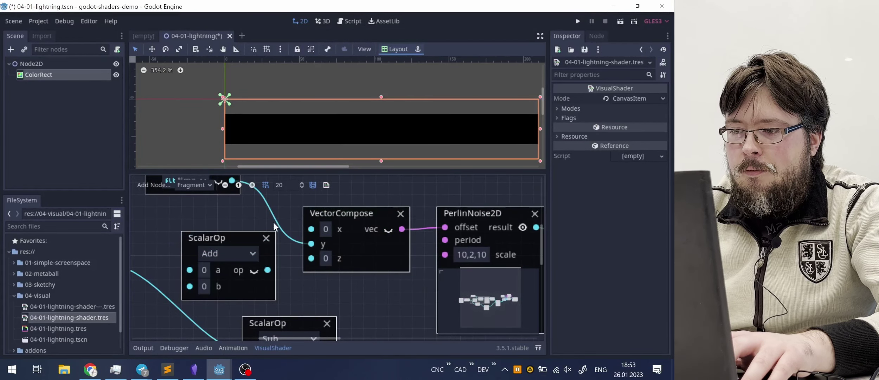
drag(268, 269, 311, 224)
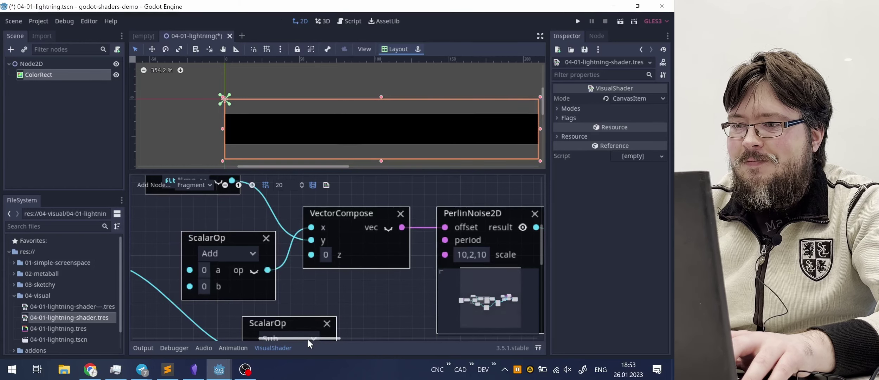
drag(308, 339, 286, 340)
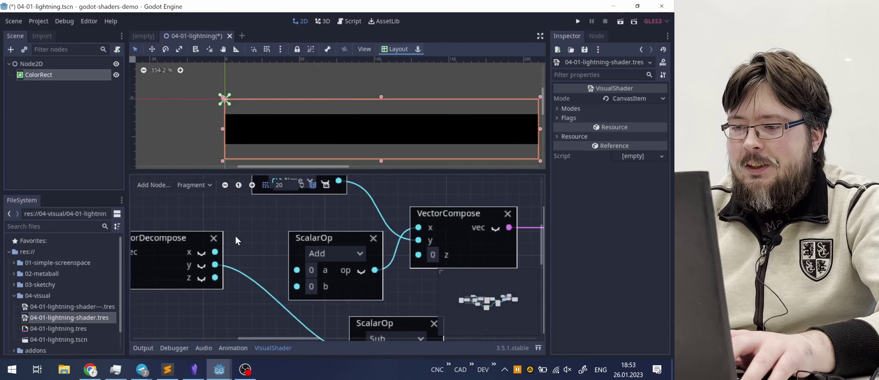
drag(216, 252, 296, 286)
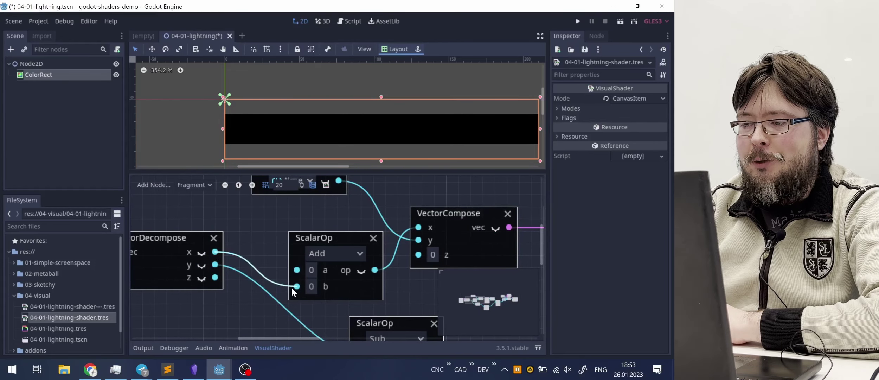
drag(292, 287, 292, 287)
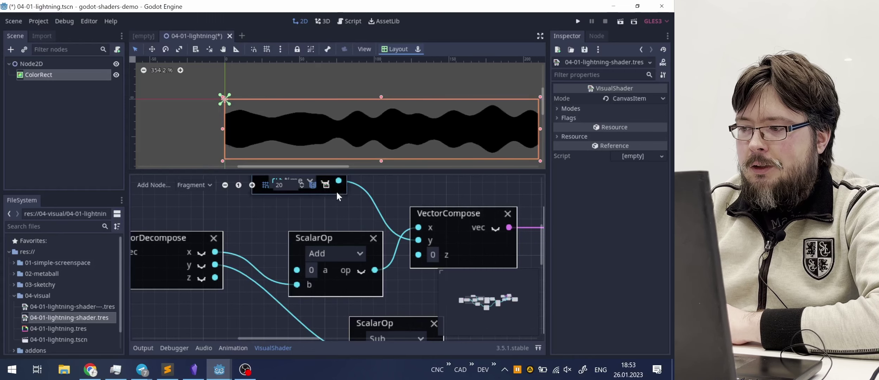
Step: Move the time Input node further back and connect its output to the Add node's a as well
drag(335, 191, 249, 196)
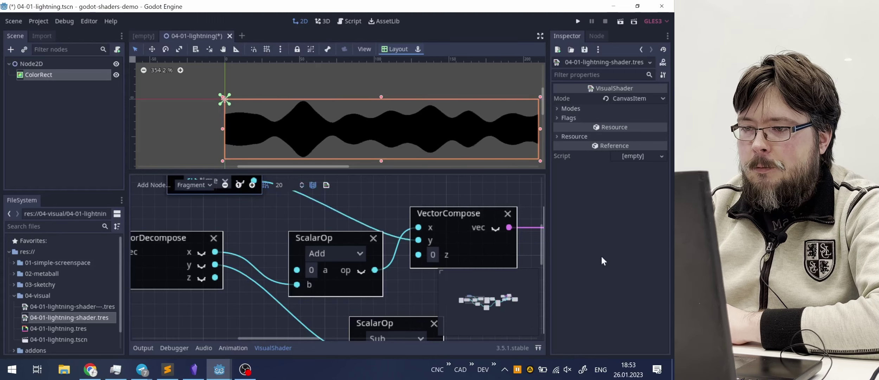
drag(540, 242, 540, 232)
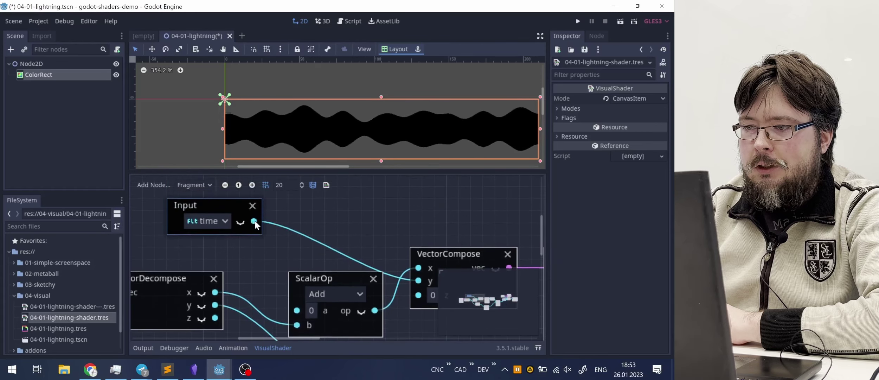
drag(274, 233, 295, 309)
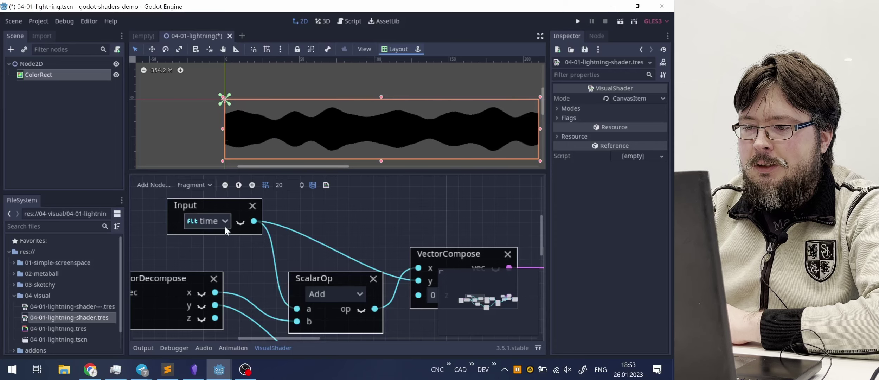
Step: Pull the time Input node further away and create a scalar Multiply node between it and the Add node
ctrl+scroll(225, 220, down, 8)
ctrl+scroll(225, 221, up, 10)
ctrl+scroll(225, 221, down, 8)
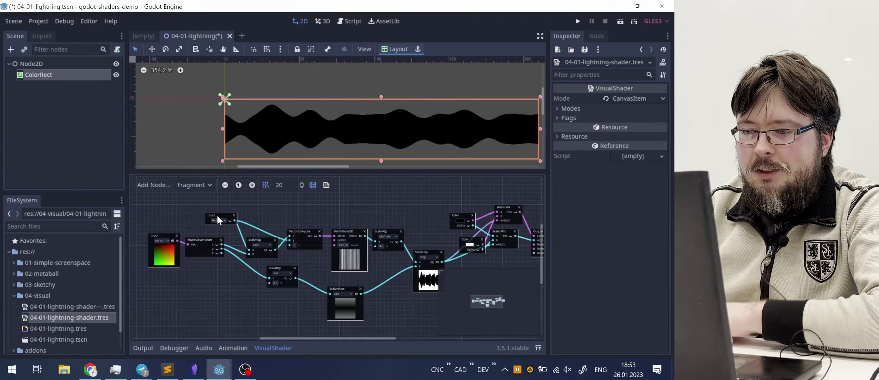
drag(217, 214, 163, 197)
right_click(215, 227)
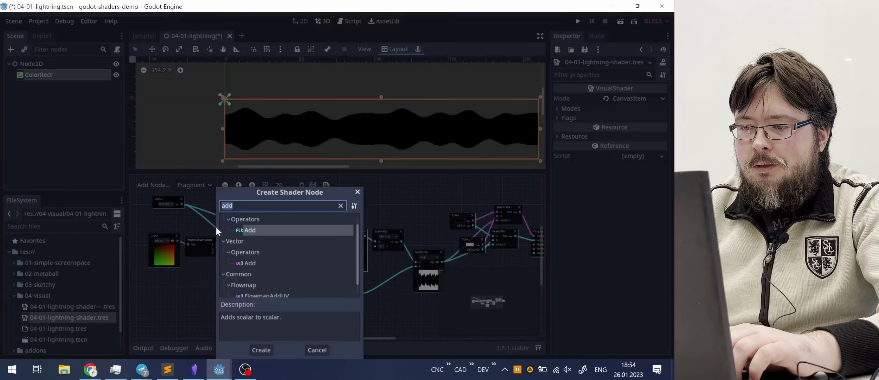
text(mul)
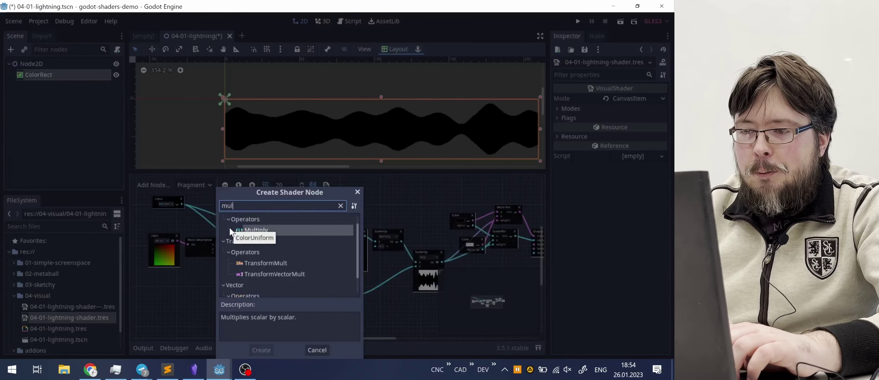
double_click(229, 227)
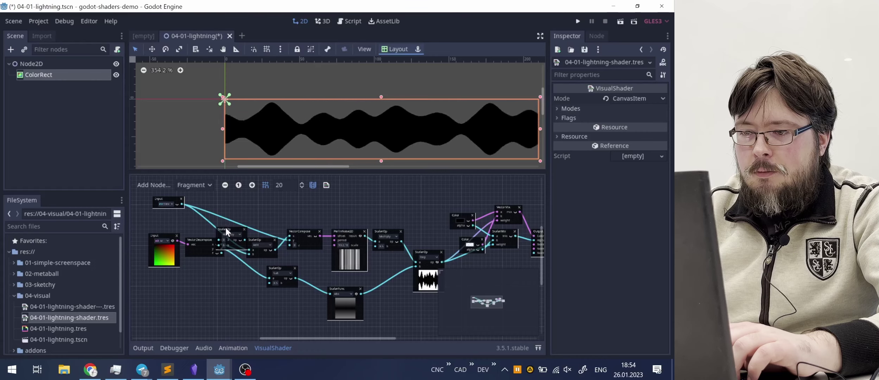
drag(226, 228, 210, 209)
Step: Connect the time Input to the new Multiply node's a and its result to the Add node's a
ctrl+scroll(210, 210, up, 6)
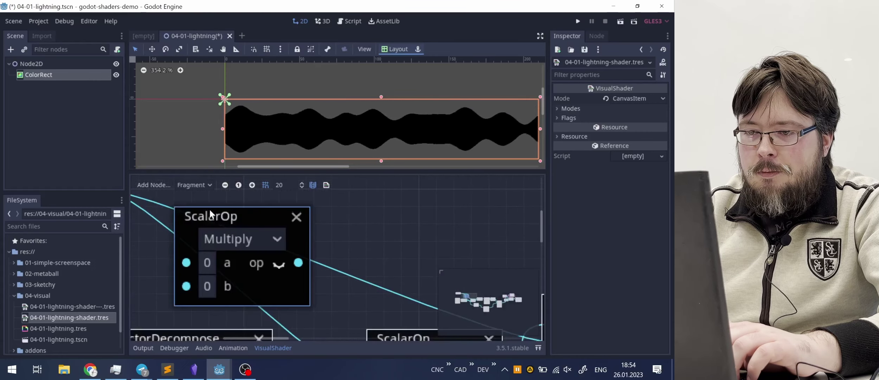
ctrl+scroll(210, 210, down, 2)
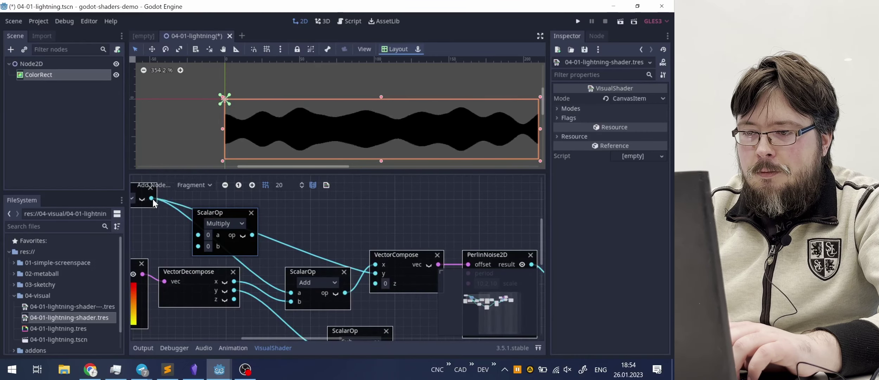
drag(151, 199, 198, 234)
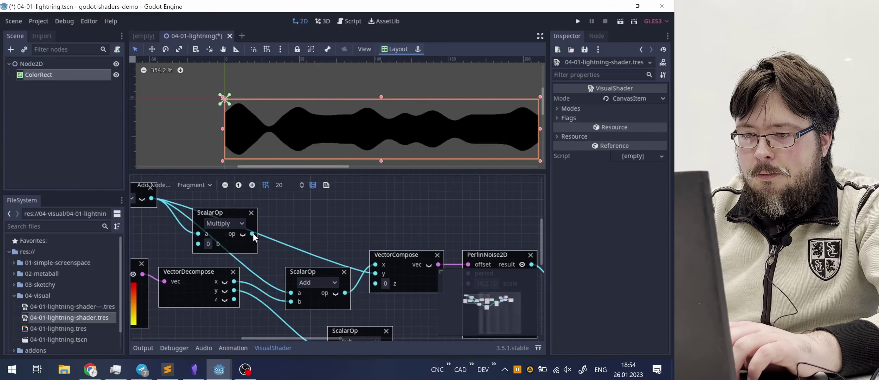
drag(253, 233, 290, 293)
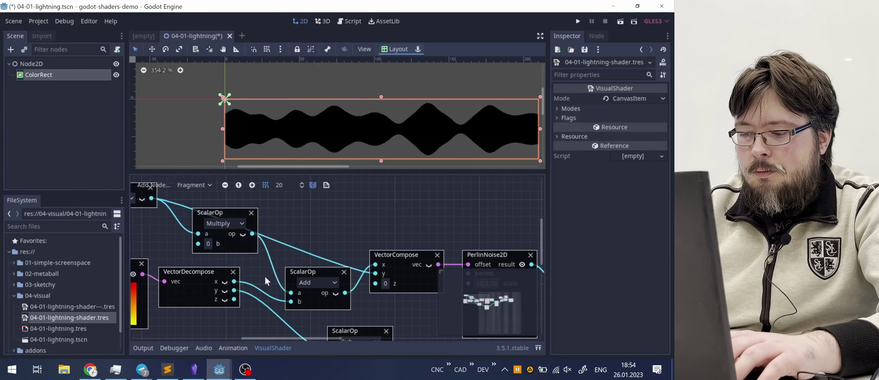
Step: Set the b value of the Multiply node fed by time to -0.5
click(208, 244)
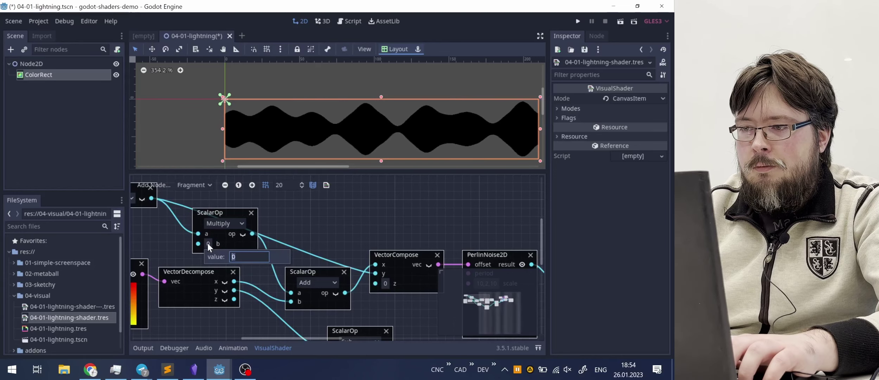
text(0.5)
key(Return)
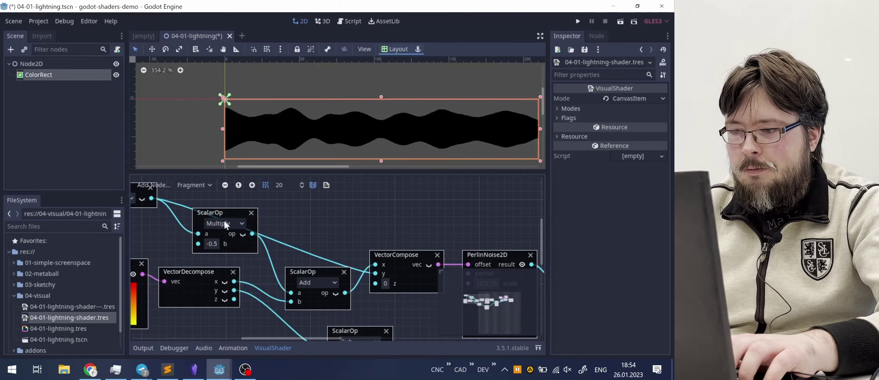
Step: Move the UV Input node further back from VectorDecompose and create an Expression node in the free space below them
ctrl+scroll(298, 220, down, 8)
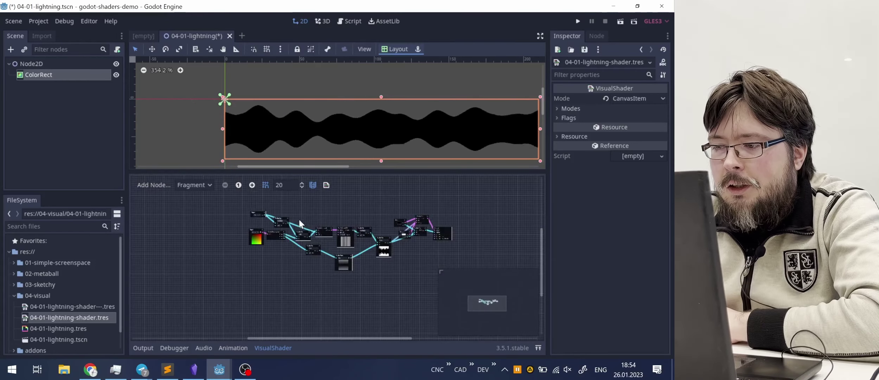
ctrl+scroll(299, 220, up, 4)
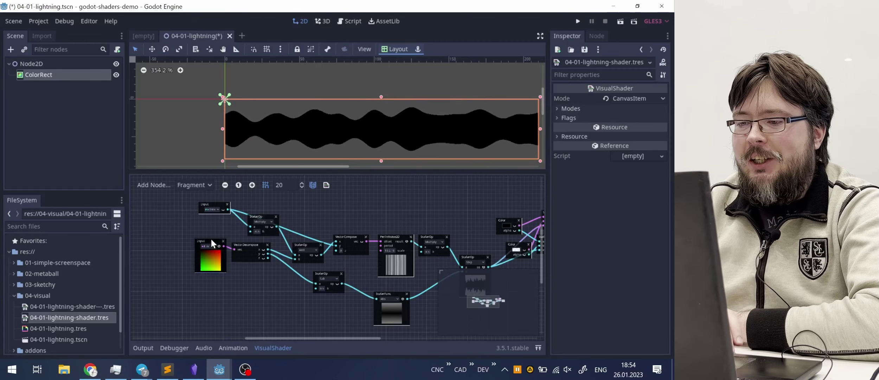
drag(211, 242, 170, 243)
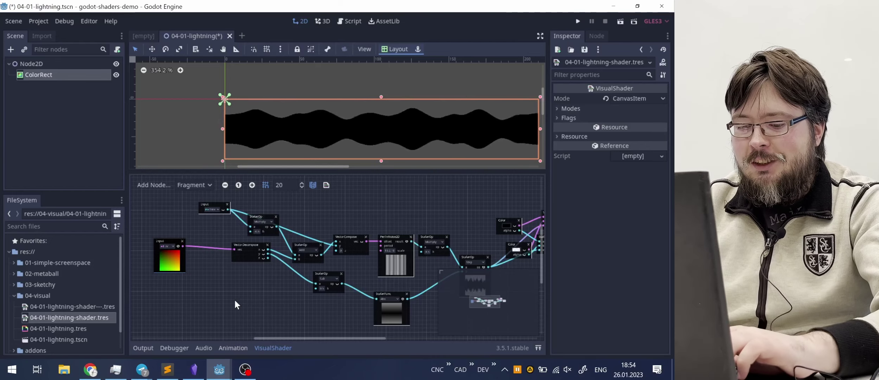
right_click(233, 298)
text(mul)
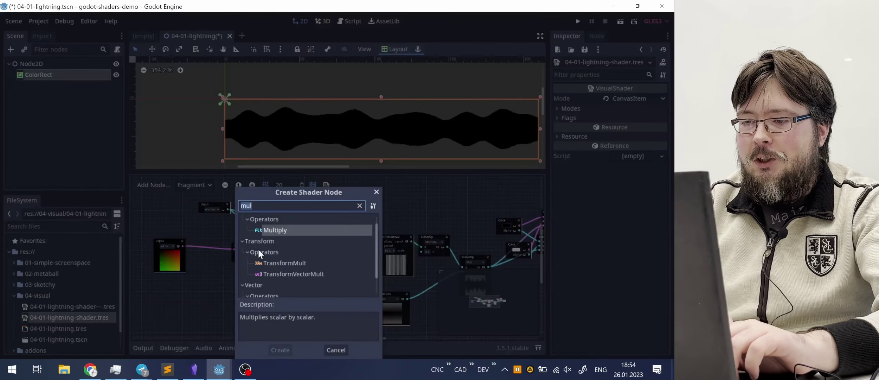
text(expr)
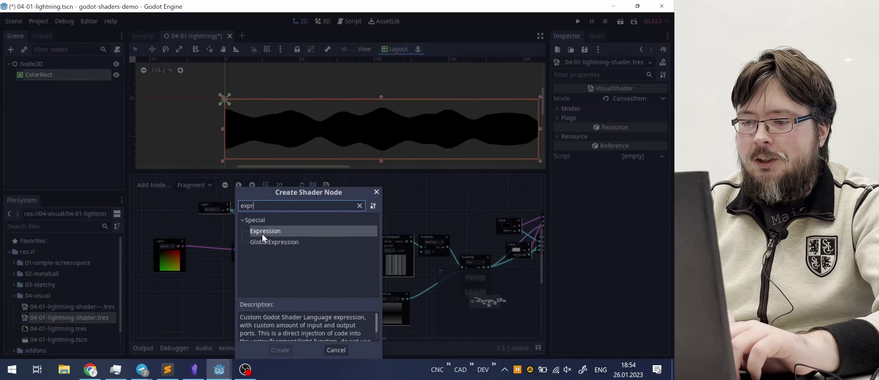
double_click(264, 231)
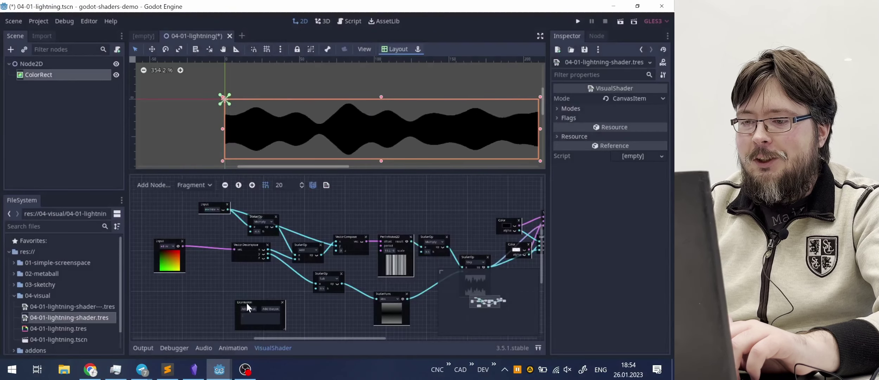
Step: Add an input port to the Expression node
ctrl+scroll(231, 282, up, 8)
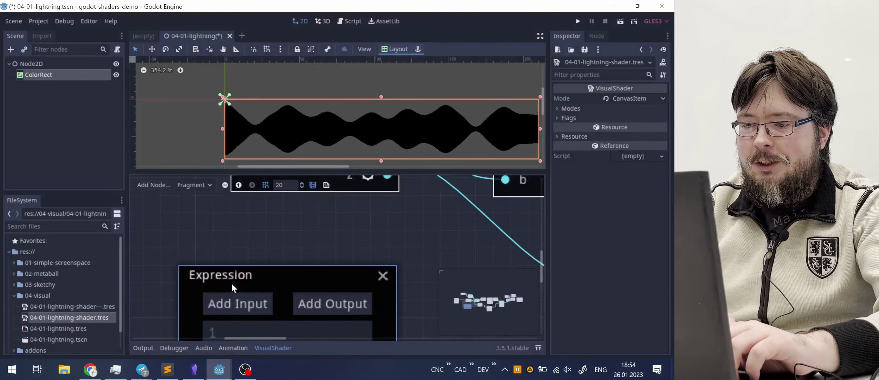
ctrl+scroll(231, 283, down, 8)
ctrl+scroll(231, 282, up, 3)
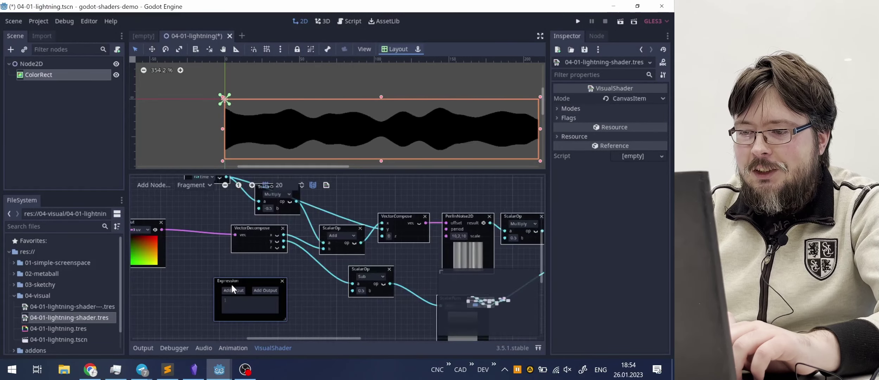
click(232, 291)
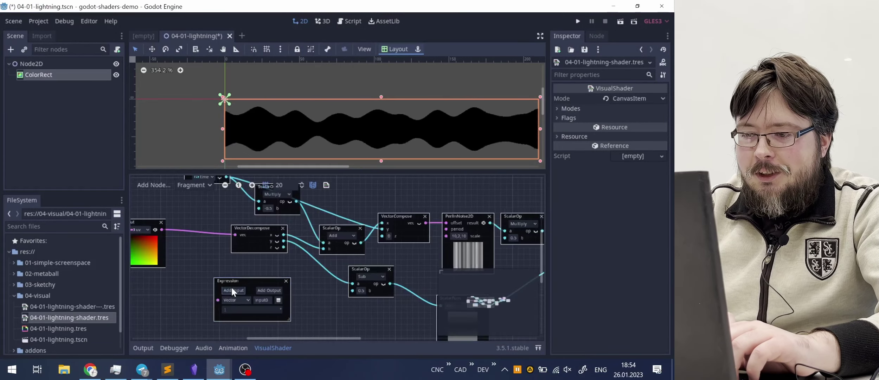
Step: Make the Expression node's input port a Scalar named time and enlarge the node
click(240, 300)
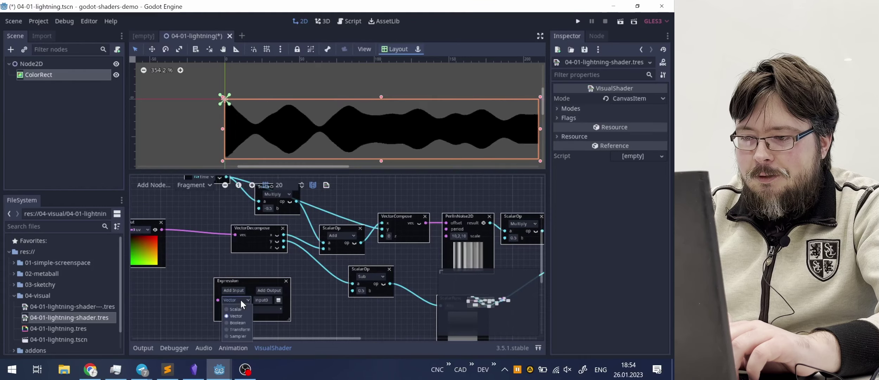
click(236, 309)
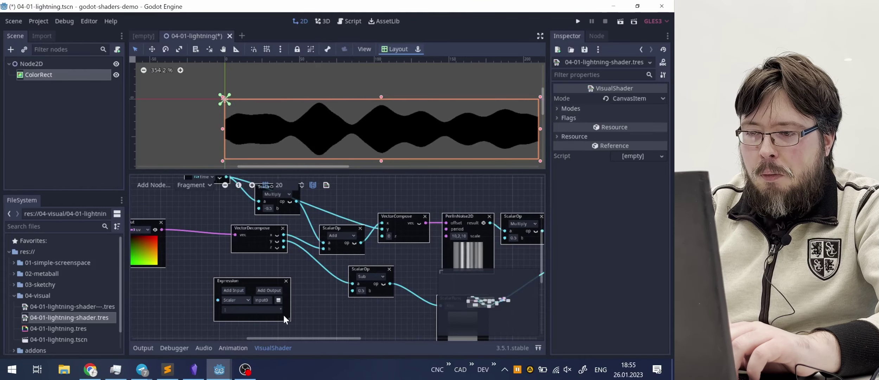
drag(288, 318, 352, 334)
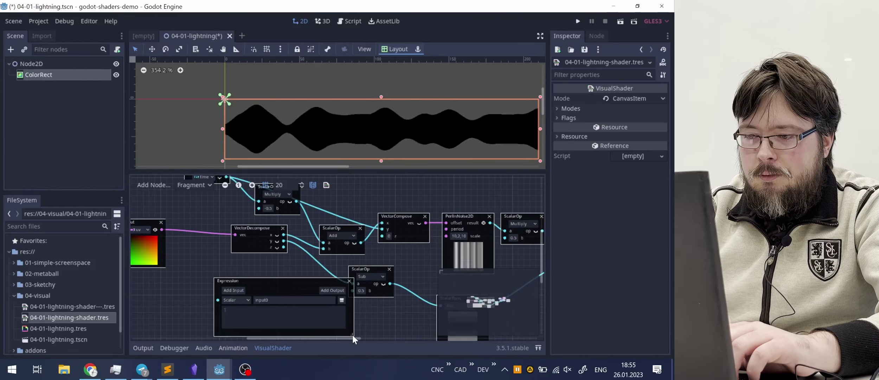
click(279, 300)
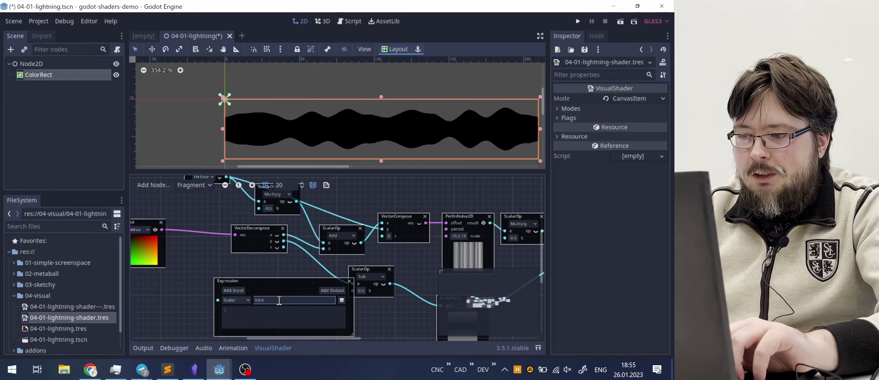
key(Return)
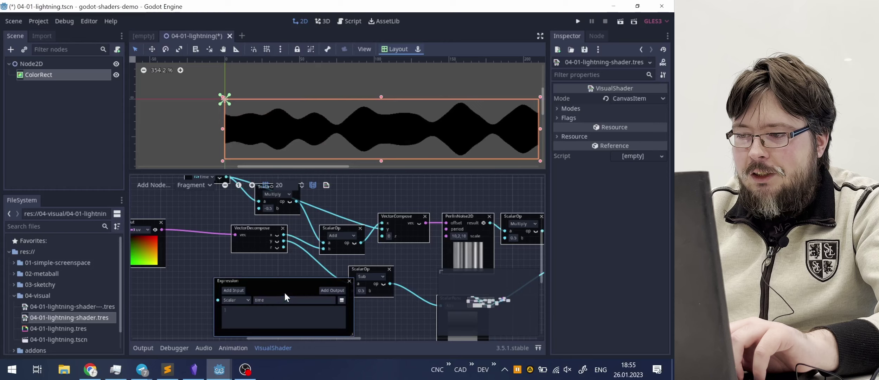
Step: Add an output port to the Expression node and name it noise_off, keeping the Vector type
click(321, 290)
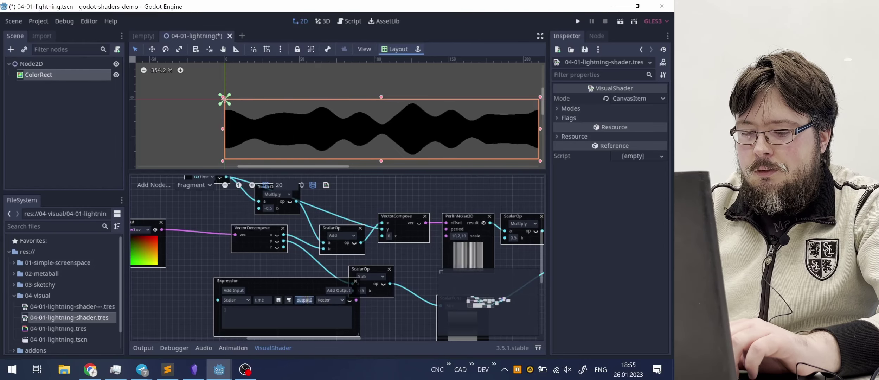
text(noi)
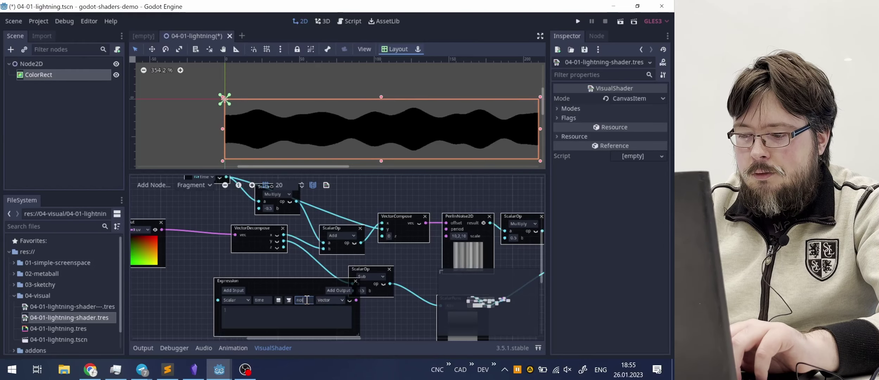
text(se)
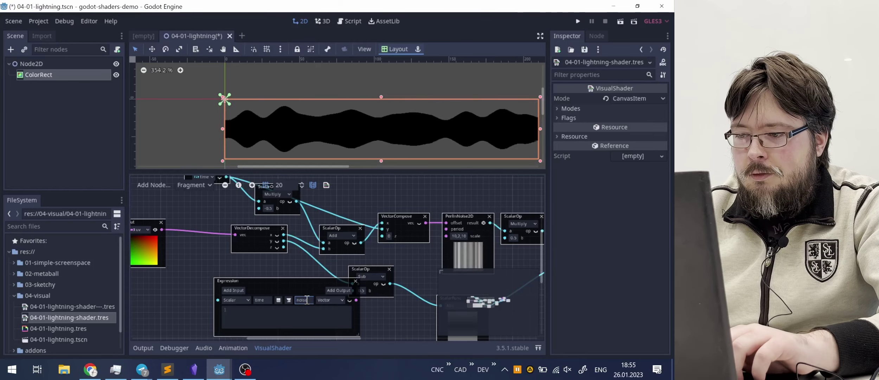
text(_off)
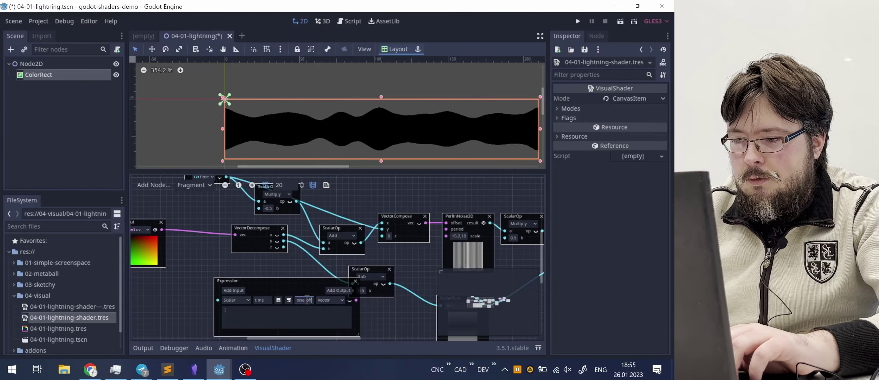
click(306, 311)
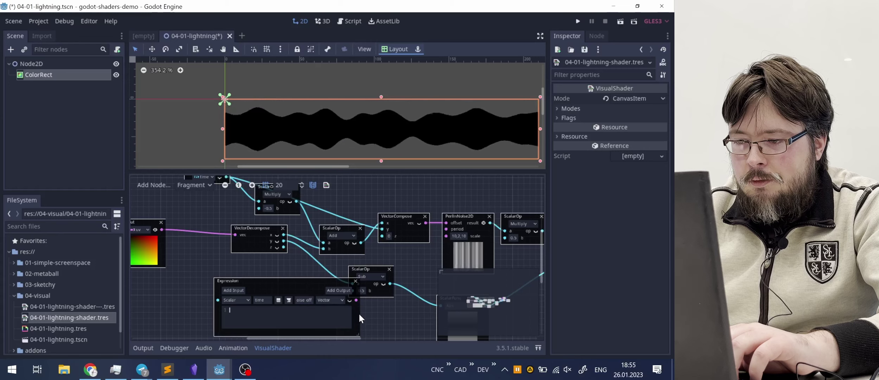
Step: Move the Expression node clear of the Sub node, widen it, and narrow both side docks to enlarge the graph area
drag(278, 279, 227, 266)
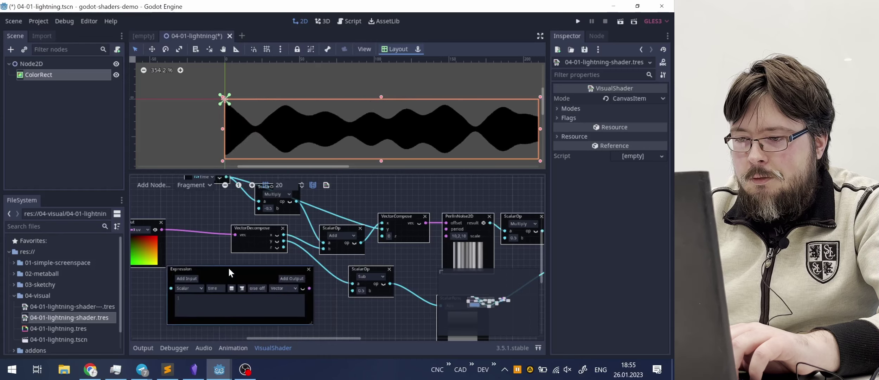
drag(311, 321, 327, 339)
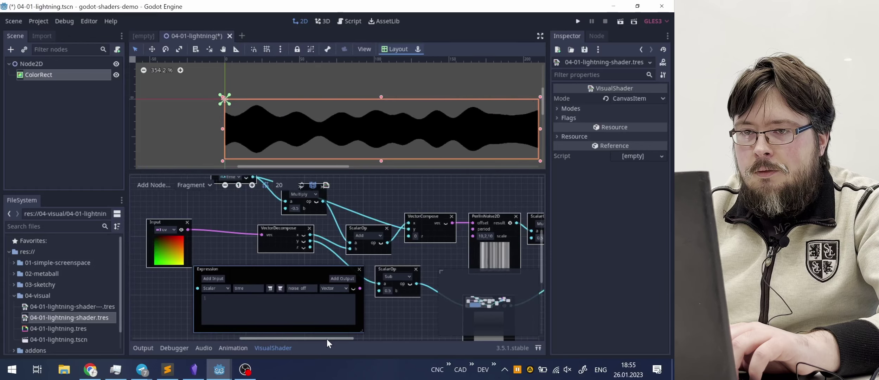
drag(124, 141, 24, 151)
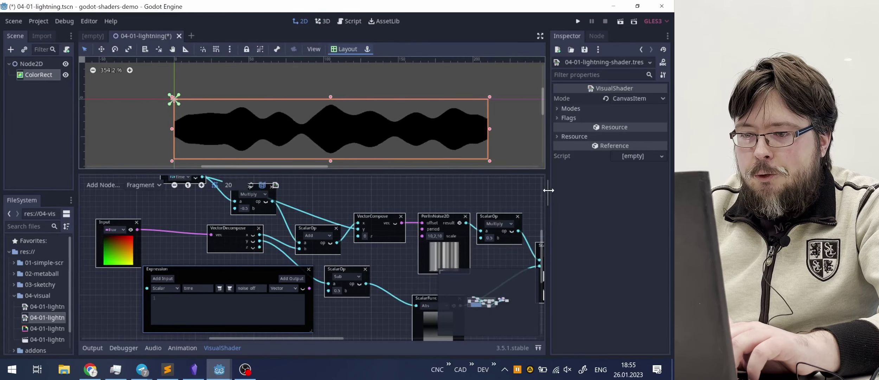
drag(548, 189, 615, 191)
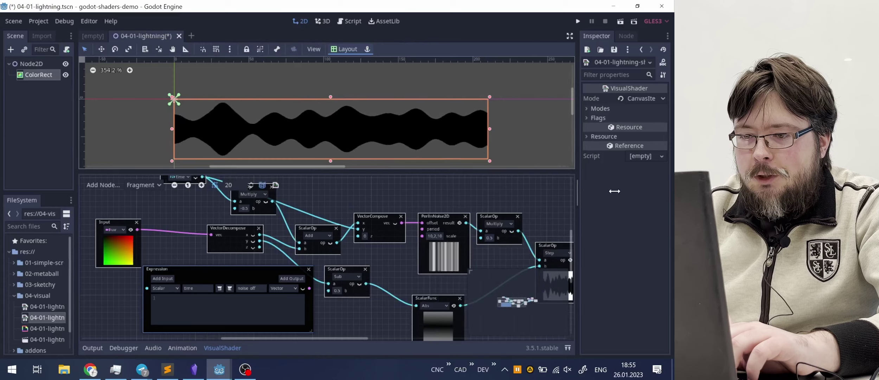
Step: Add a second input port of type Vector to the Expression node and name it uv
click(179, 312)
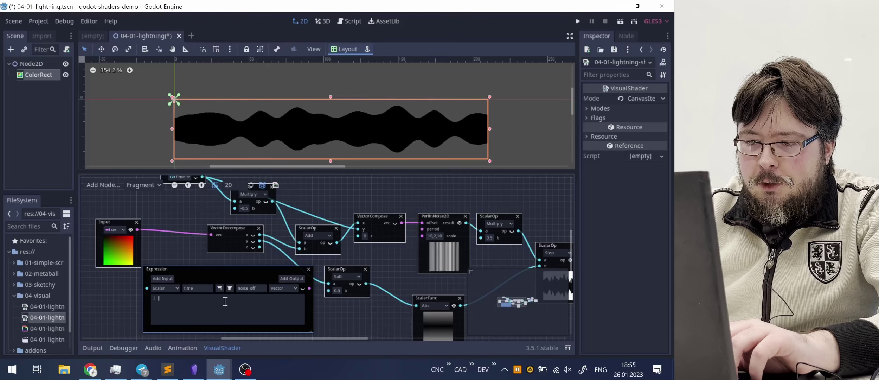
click(166, 278)
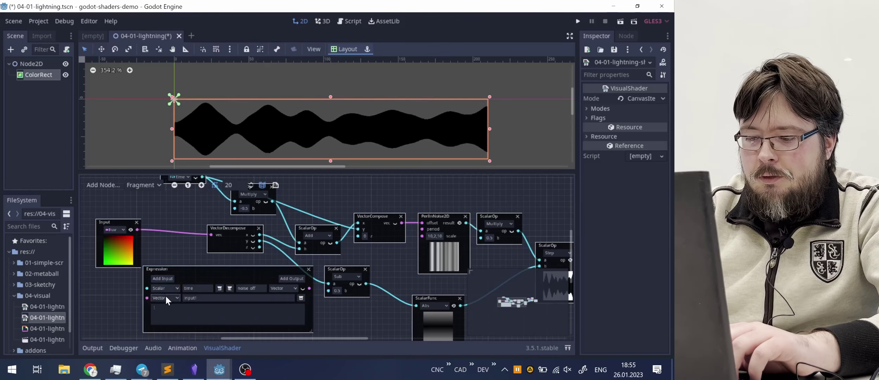
click(166, 298)
double_click(199, 297)
text(u)
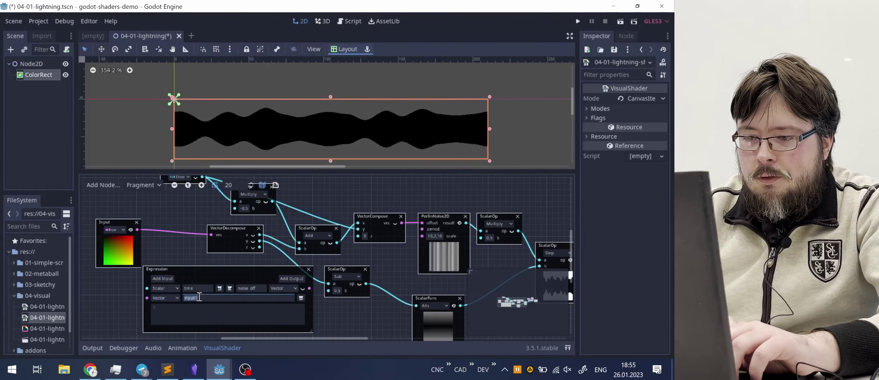
text(v)
click(194, 305)
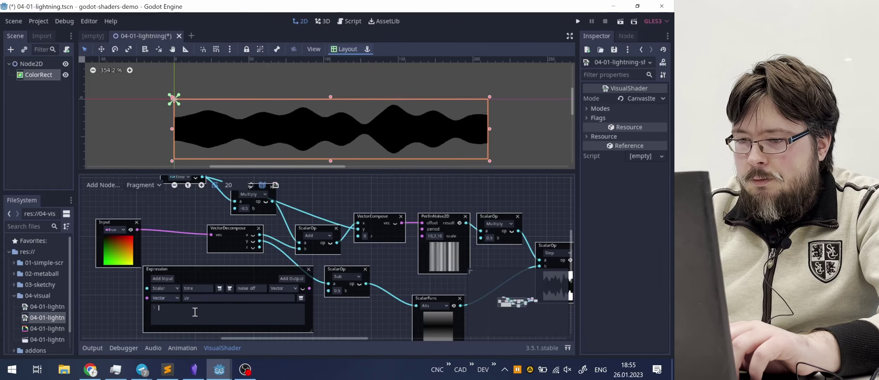
Step: Move the time Input node further back from the Multiply node and connect its output to the Expression node's time port
click(570, 302)
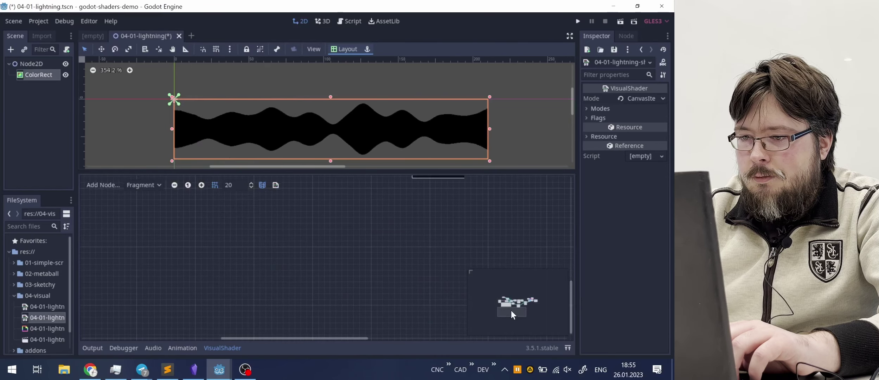
drag(511, 311, 512, 301)
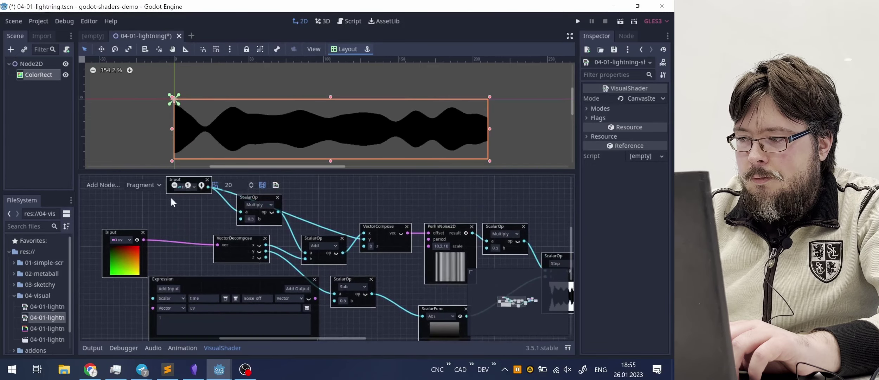
drag(521, 301, 510, 300)
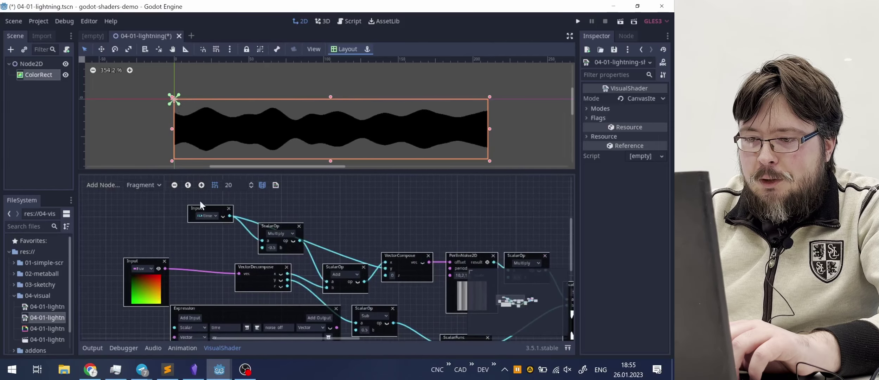
drag(204, 211, 96, 216)
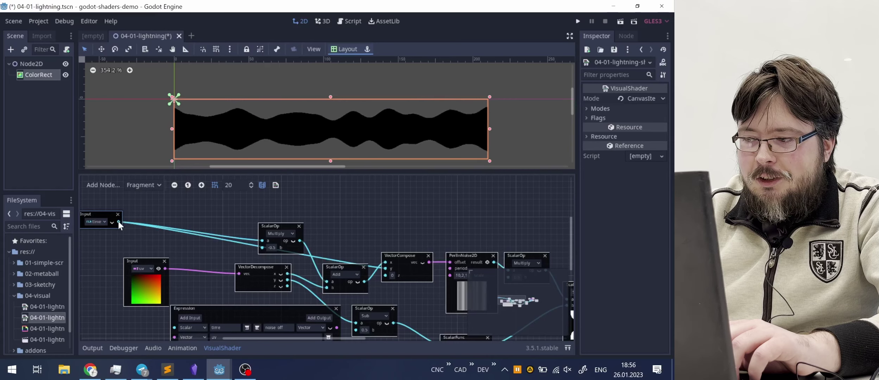
drag(119, 222, 174, 328)
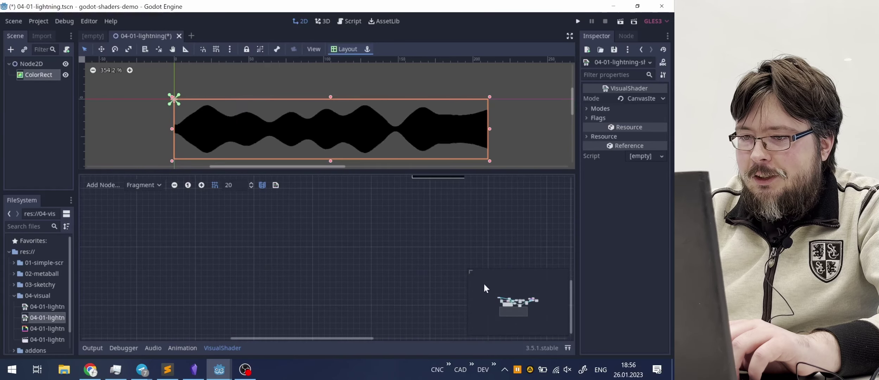
Step: Move the UV Input node further from VectorDecompose and connect its output to the Expression node's uv port
drag(513, 308, 507, 301)
scroll(508, 302, down, 1)
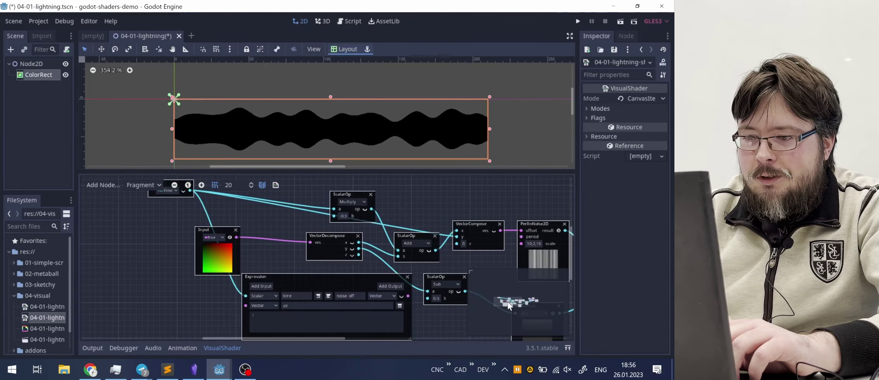
drag(215, 228, 137, 224)
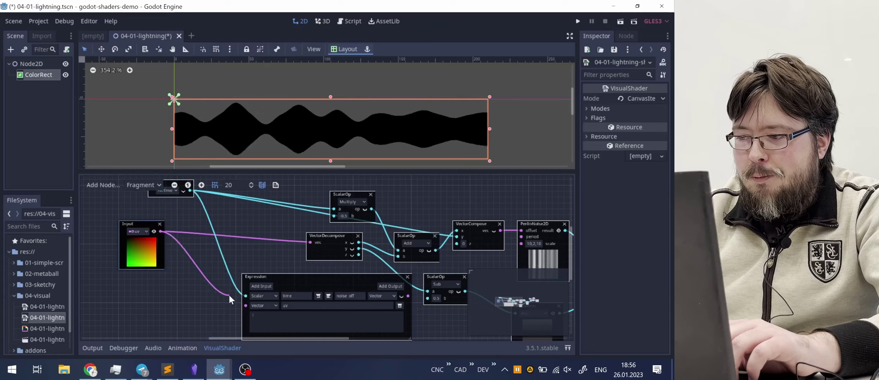
scroll(245, 304, down, 5)
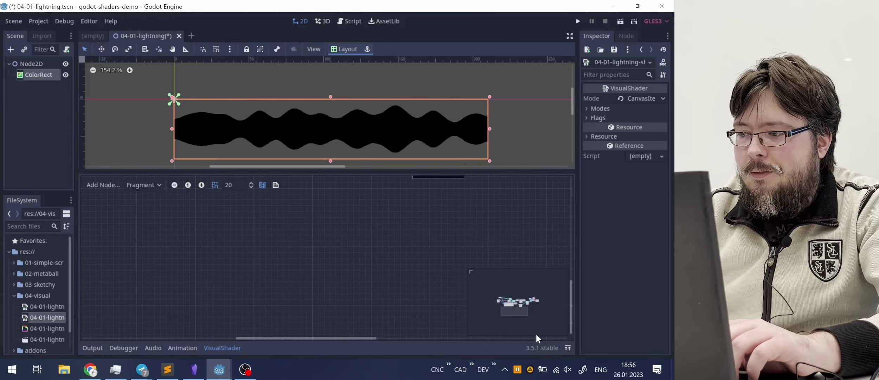
drag(519, 311, 507, 303)
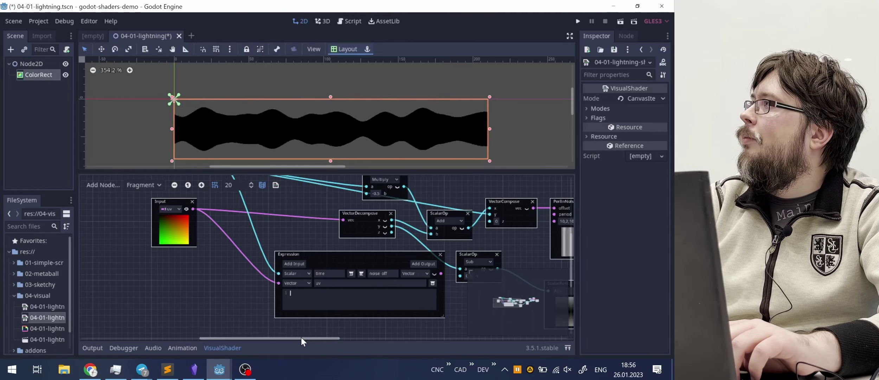
Step: Examine the node chain that builds the noise offset from time and UV
drag(300, 337, 309, 336)
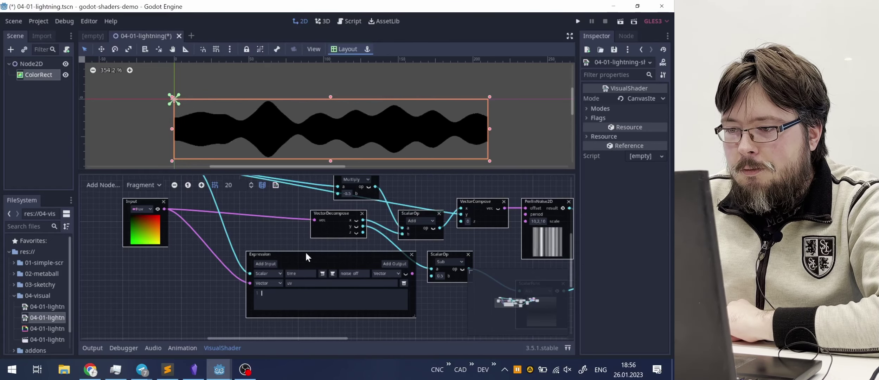
ctrl+scroll(310, 246, down, 1)
ctrl+scroll(313, 236, up, 1)
ctrl+scroll(313, 236, down, 1)
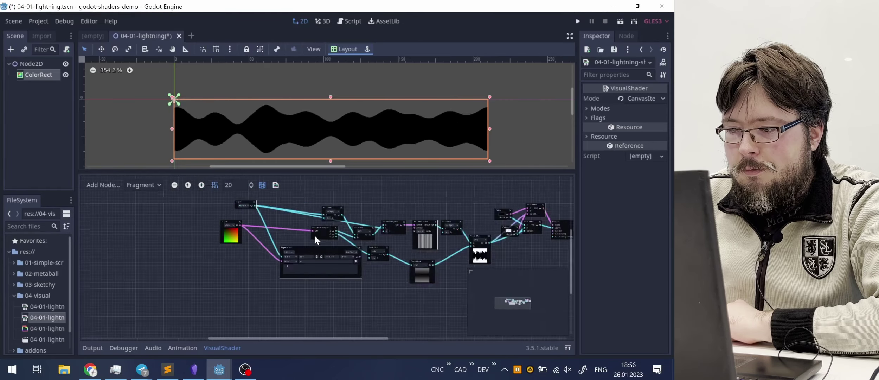
ctrl+scroll(315, 236, up, 1)
drag(324, 216, 289, 210)
drag(336, 264, 300, 255)
middle_drag(353, 242, 307, 253)
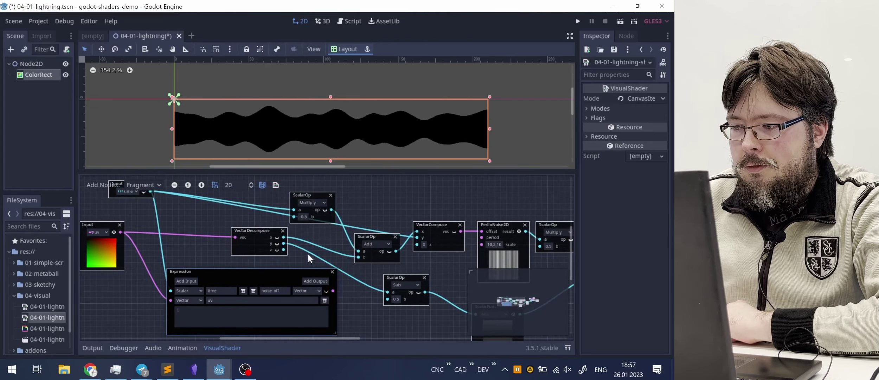
Step: Write noise_off = vec2(time * -0.5 + uv.x, time); as the code of the Expression node
mouse_move(359, 288)
middle_down()
mouse_move(310, 267)
mouse_move(305, 255)
mouse_move(289, 265)
mouse_move(367, 282)
middle_up()
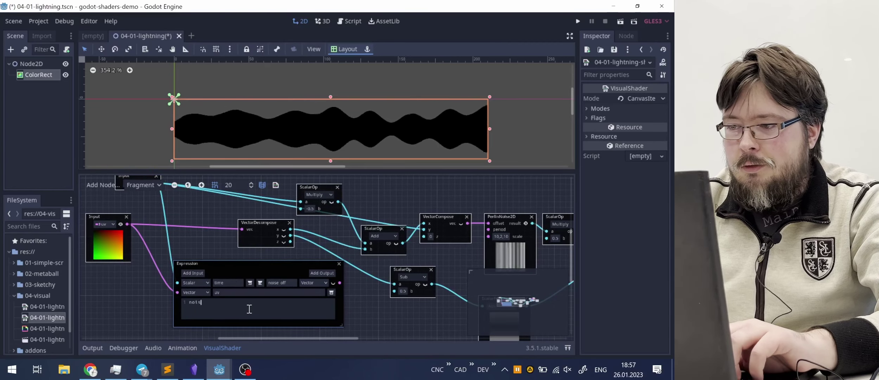
text(off = vec)
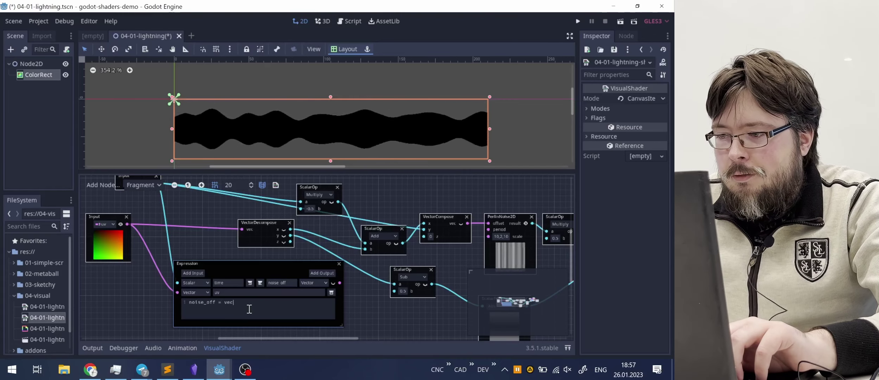
text(2(uv.)
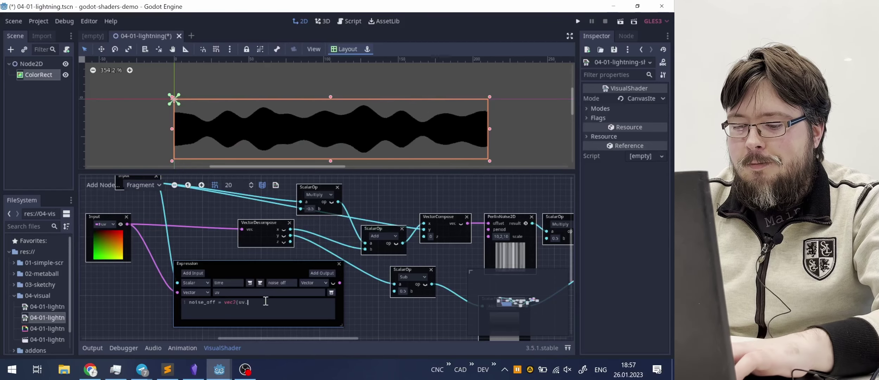
text(-0.5,)
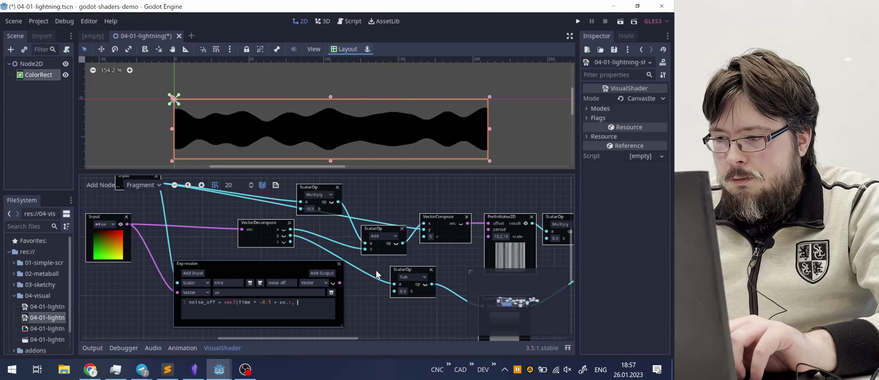
middle_drag(375, 270, 349, 276)
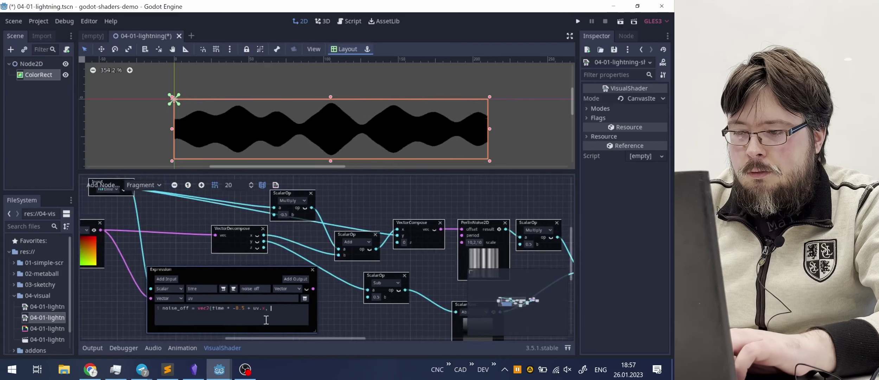
text(, time);)
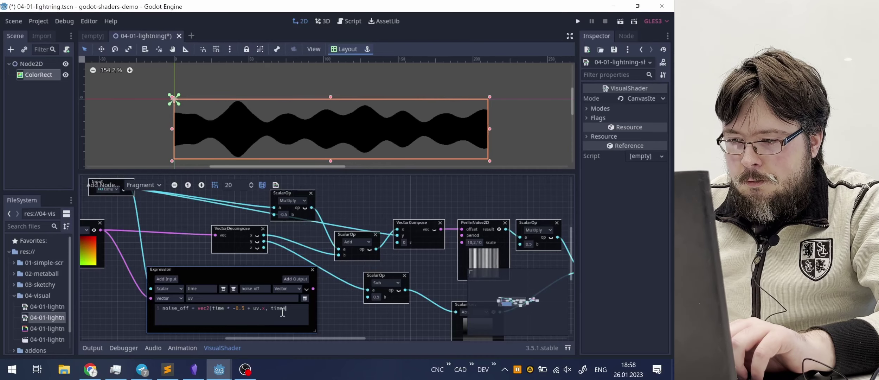
Step: Check the preview of the Expression node's noise_off output, enlarge the node, and hide the preview again
click(306, 289)
middle_drag(330, 315, 343, 249)
drag(324, 294, 339, 331)
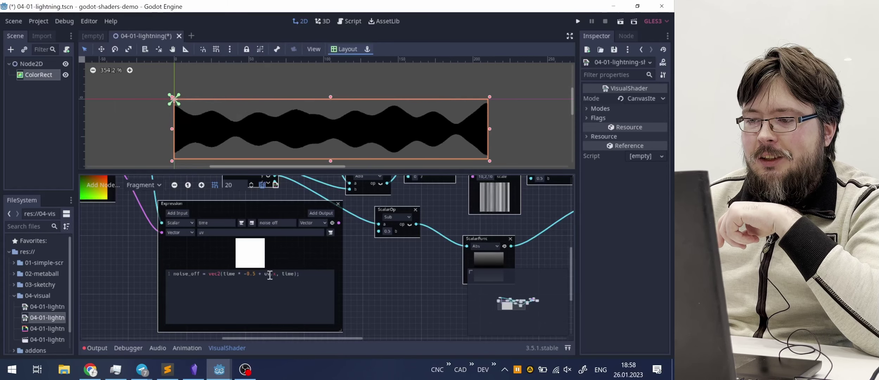
click(332, 222)
Step: Connect the Expression node's noise_off output to the PerlinNoise2D node's offset input in place of VectorCompose
middle_drag(341, 256, 287, 303)
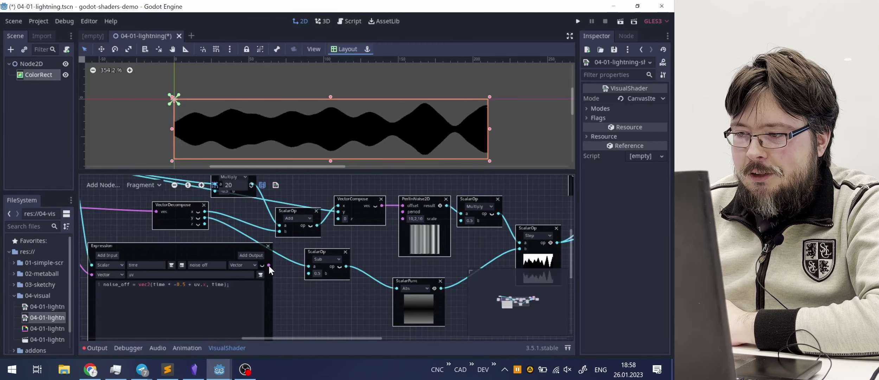
drag(268, 265, 403, 205)
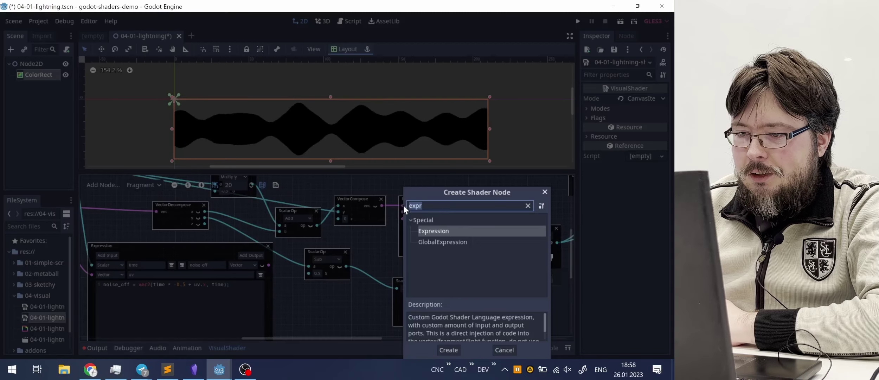
click(393, 217)
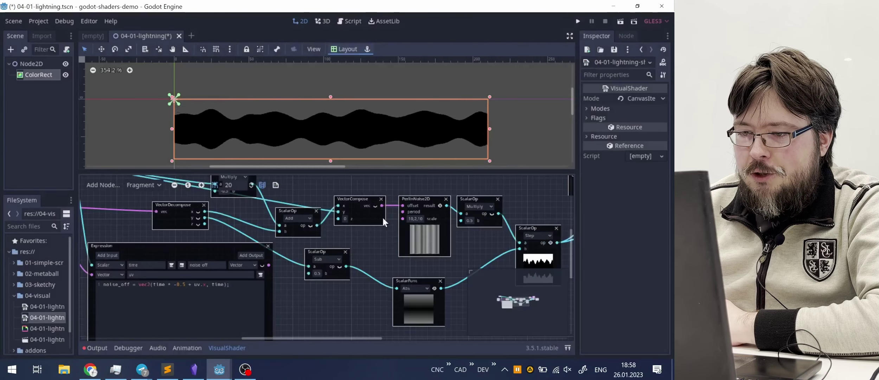
ctrl+scroll(382, 217, up, 2)
drag(218, 286, 408, 200)
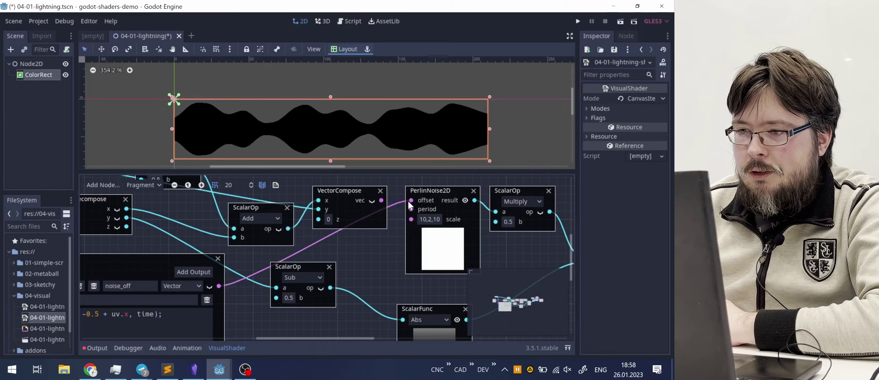
Step: Examine the rewired graph, comparing the Expression code with the Multiply, Add and VectorCompose nodes it replaces
middle_drag(382, 227, 496, 271)
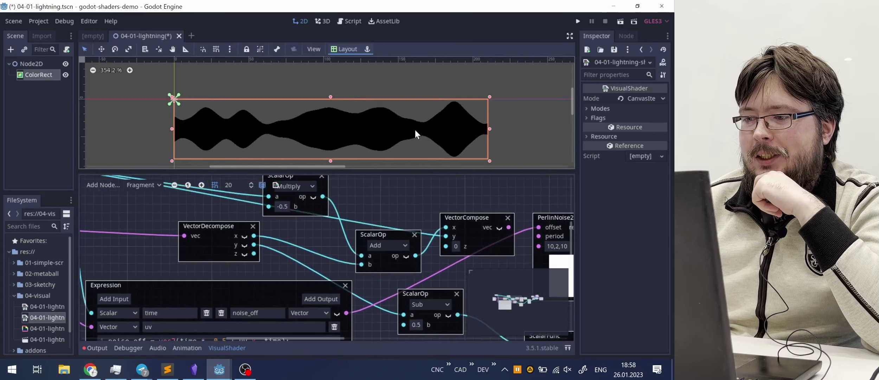
middle_drag(409, 118, 376, 121)
ctrl+scroll(318, 207, down, 2)
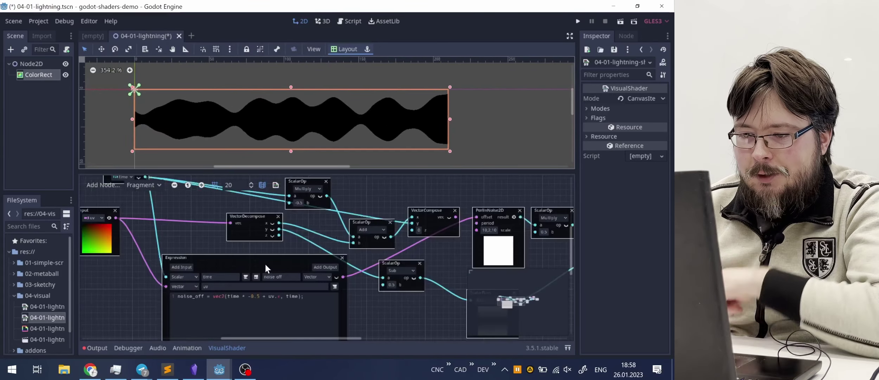
scroll(281, 253, up, 2)
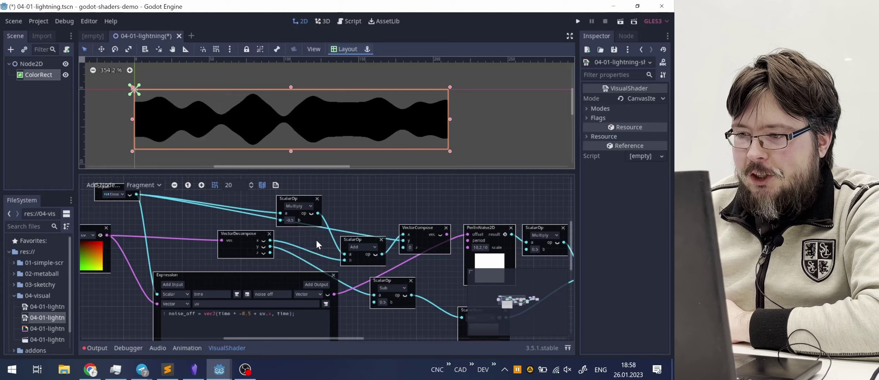
scroll(318, 239, down, 1)
scroll(319, 239, right, 1)
ctrl+scroll(346, 231, up, 4)
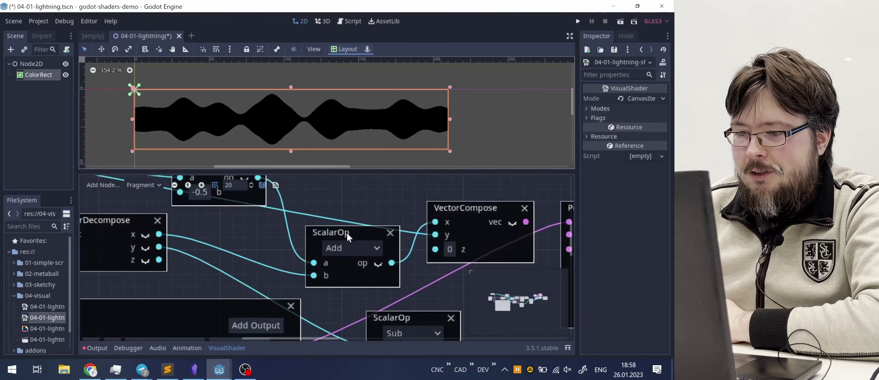
ctrl+scroll(342, 251, down, 4)
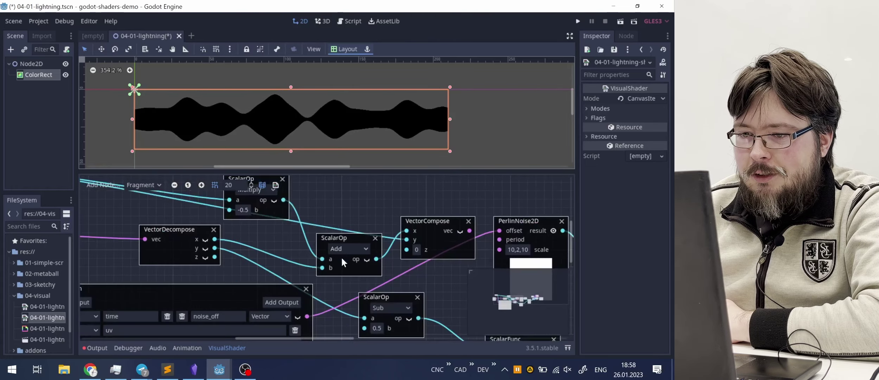
Step: Save the lightning scene with the Expression node feeding the noise offset
middle_drag(303, 253, 341, 264)
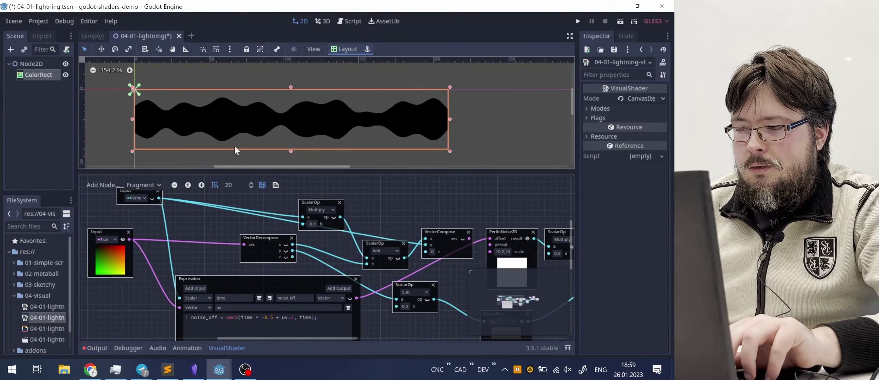
key(ctrl+s)
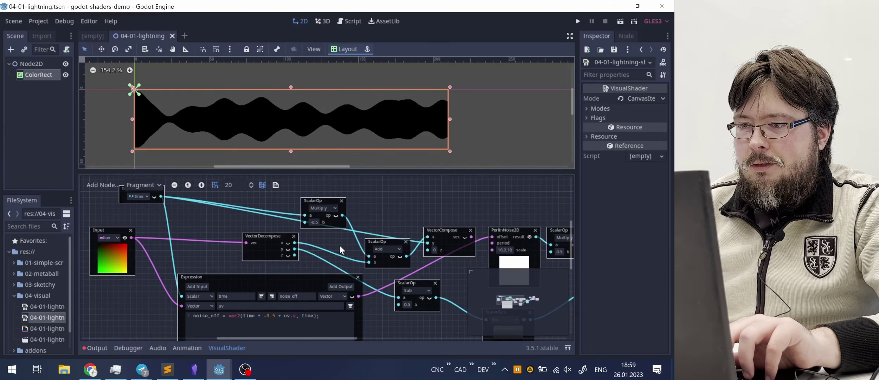
mouse_move(348, 246)
middle_down()
mouse_move(360, 226)
mouse_move(360, 248)
mouse_move(358, 222)
mouse_move(332, 243)
mouse_move(344, 233)
middle_up()
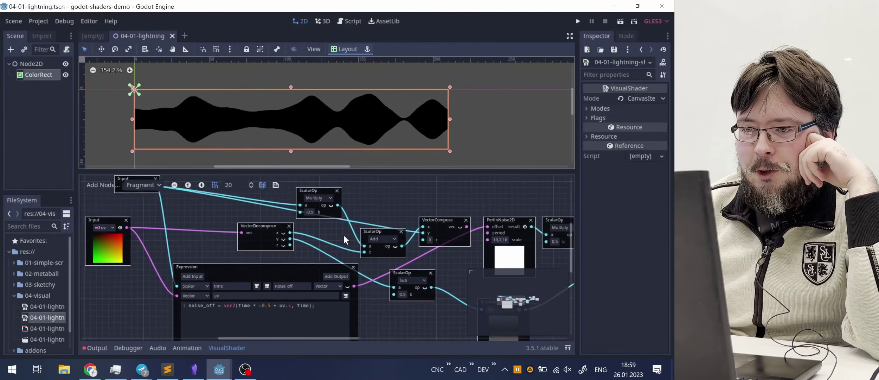
Step: Switch to Task Manager, inspect the GPU and CPU load on its performance page, and return to Godot
click(123, 369)
click(237, 98)
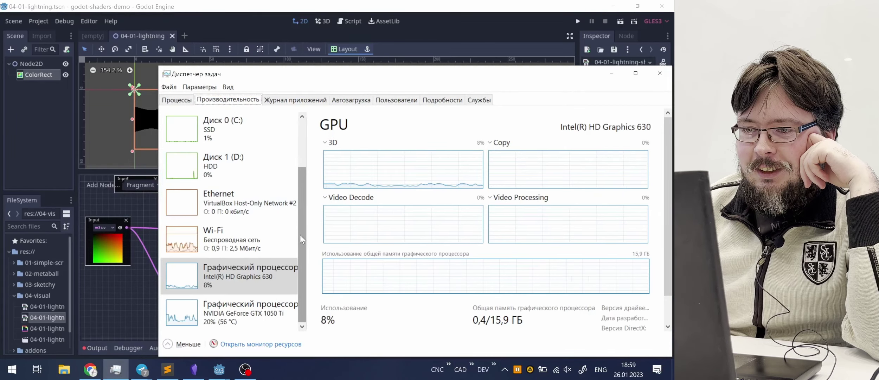
drag(300, 234, 315, 172)
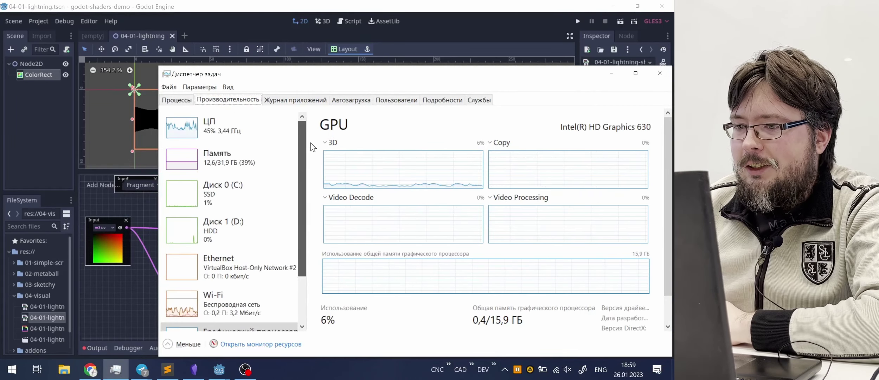
click(611, 75)
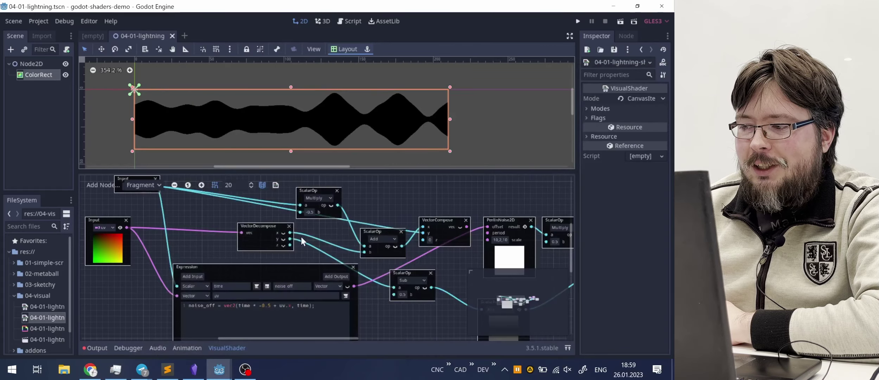
Step: Delete the redundant VectorCompose, Add and -0.5 Multiply nodes of the old offset chain and save the scene
middle_drag(328, 221, 294, 221)
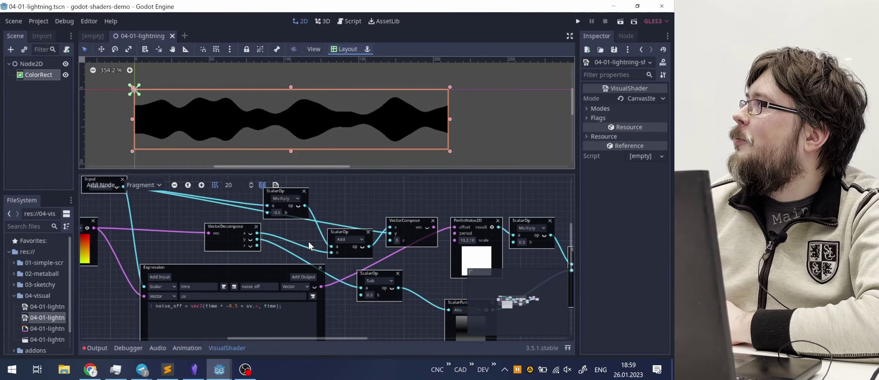
middle_drag(308, 241, 343, 232)
ctrl+scroll(343, 233, down, 2)
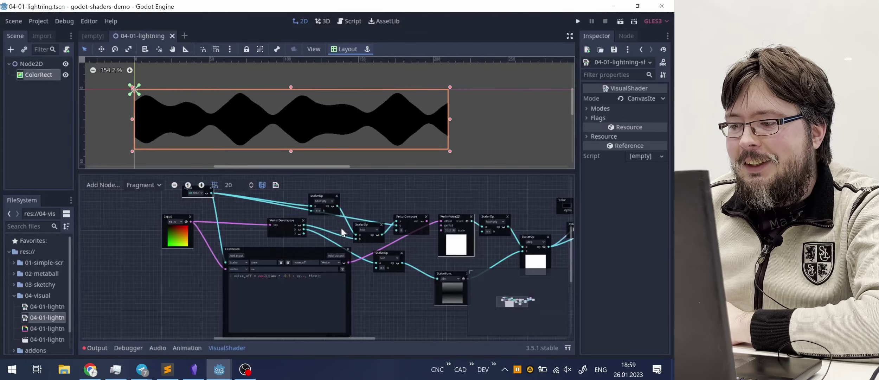
ctrl+scroll(310, 215, up, 2)
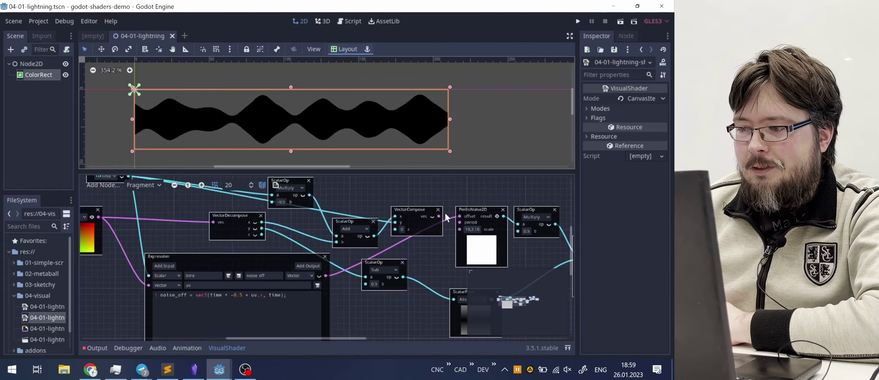
click(439, 210)
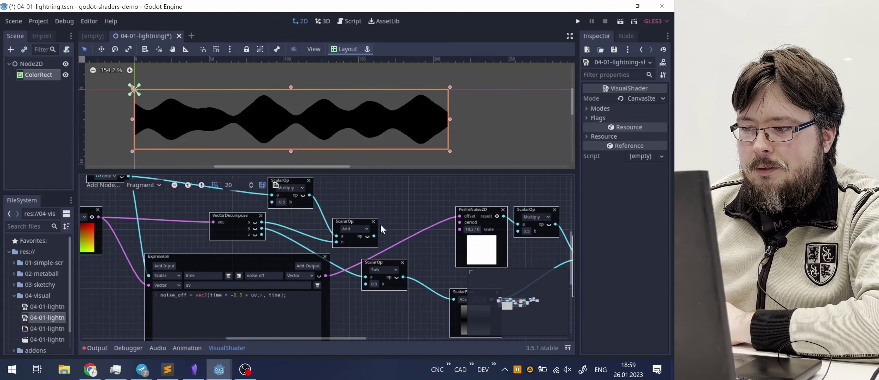
click(373, 222)
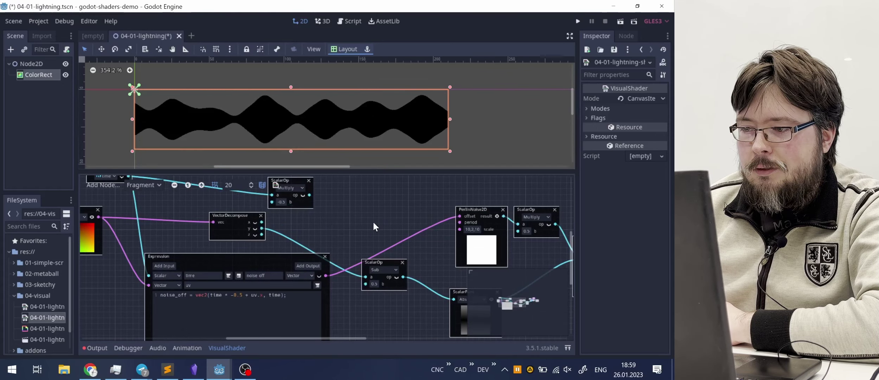
click(308, 179)
middle_drag(294, 212, 197, 207)
key(ctrl+s)
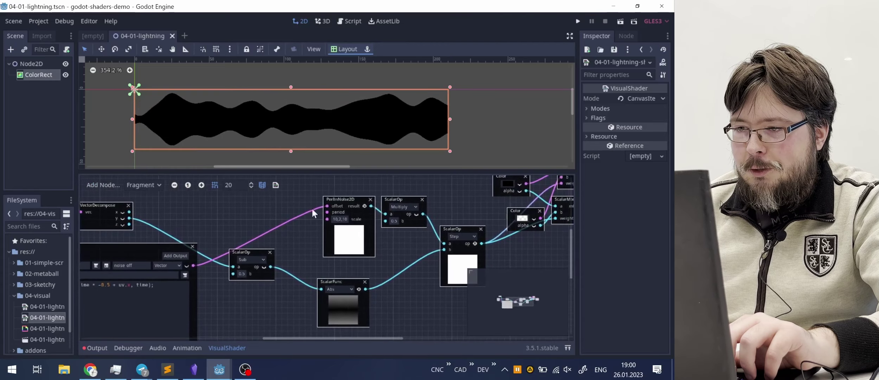
Step: Toggle the PerlinNoise2D node's result preview and leave it hidden
click(365, 206)
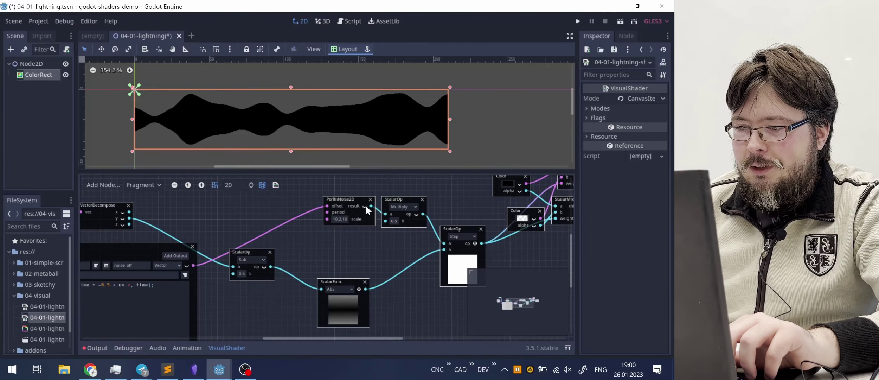
click(366, 205)
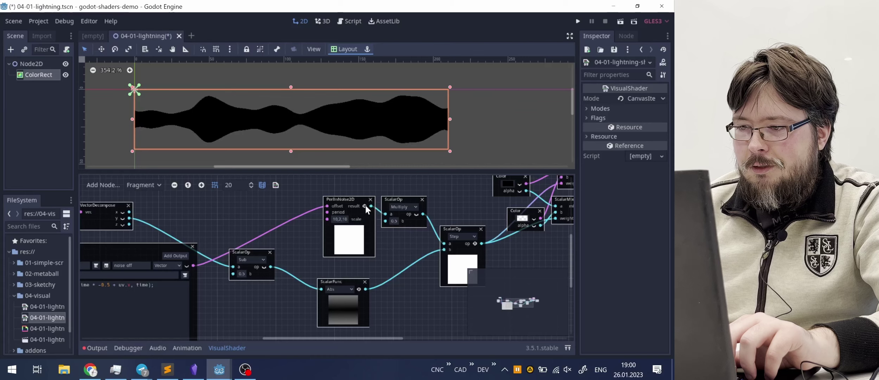
click(365, 205)
click(365, 205)
middle_drag(364, 224, 345, 221)
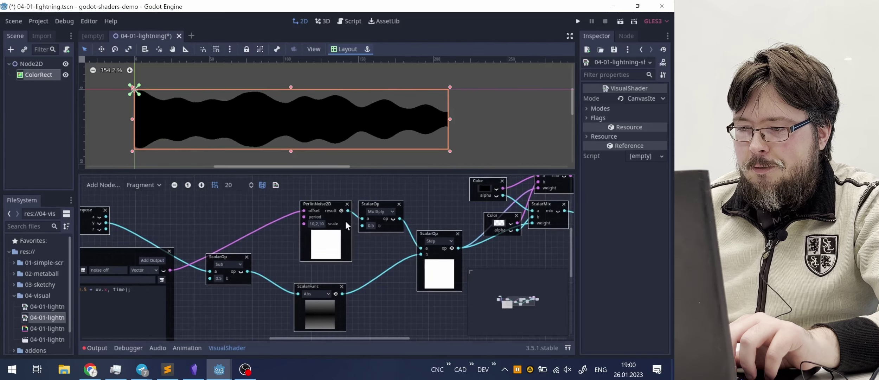
click(343, 210)
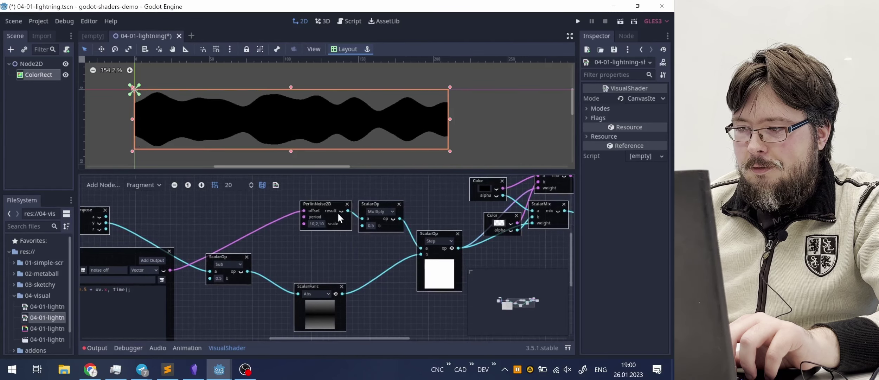
Step: Hide the output previews of the Abs ScalarFunc, the Step ScalarOp and the UV Input node
click(335, 293)
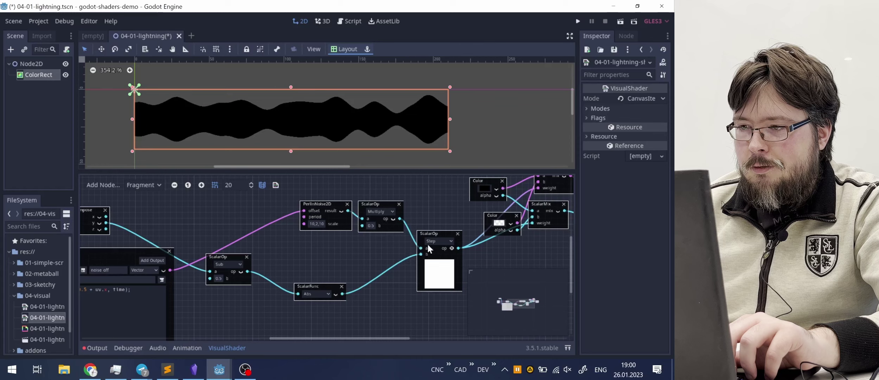
click(452, 248)
middle_drag(458, 230, 323, 238)
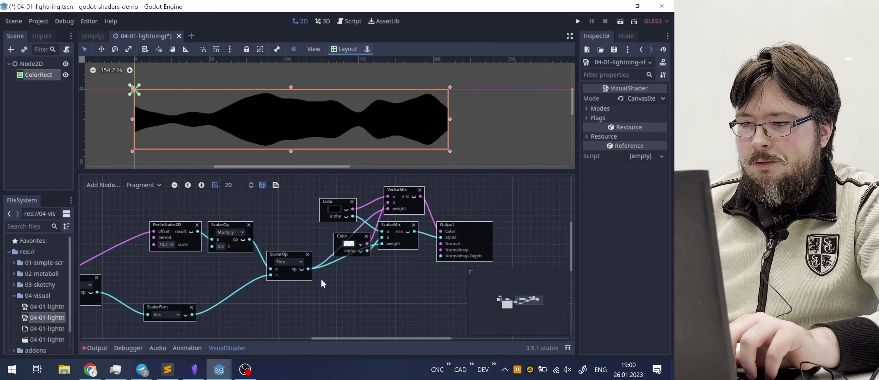
middle_drag(321, 279, 397, 274)
middle_drag(307, 260, 510, 264)
middle_drag(381, 230, 441, 245)
click(193, 237)
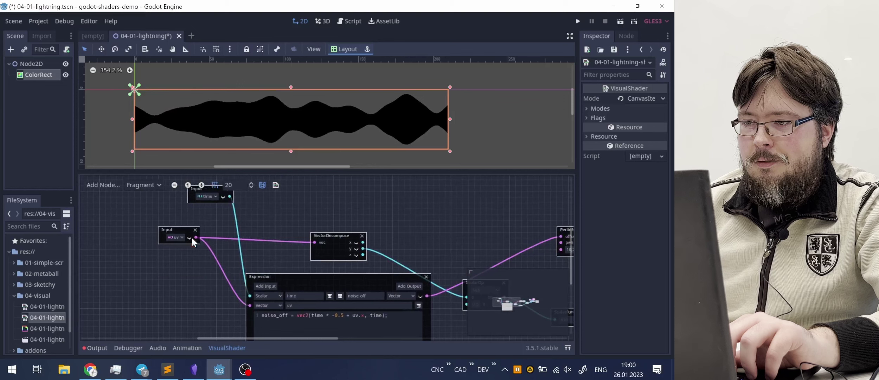
Step: Hide the Expression node's output preview
scroll(345, 229, right, 3)
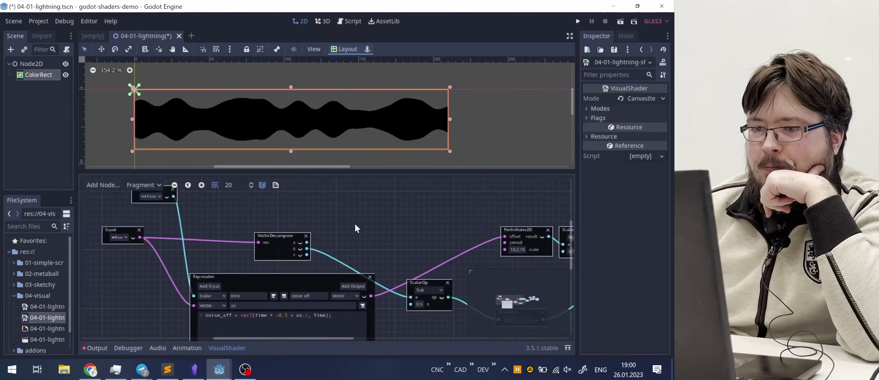
middle_drag(356, 225, 285, 227)
ctrl+scroll(309, 204, down, 4)
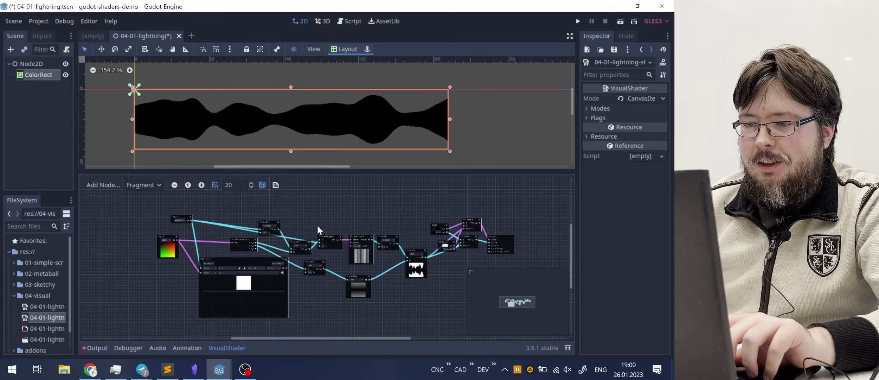
ctrl+scroll(306, 265, up, 4)
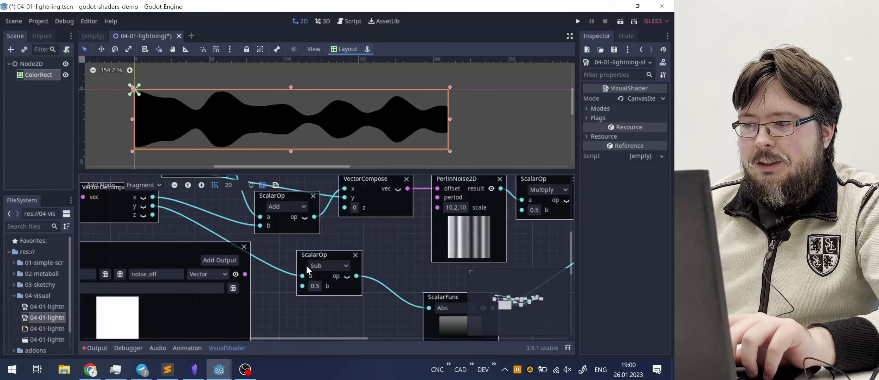
middle_drag(283, 283, 366, 226)
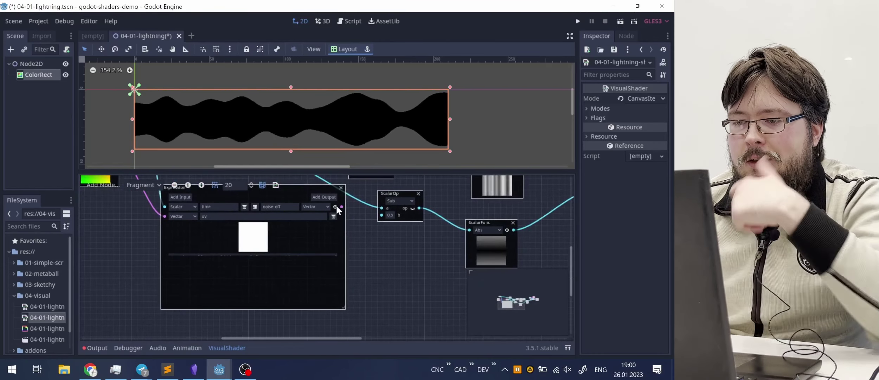
click(321, 207)
Step: Rewrite the expression's first line as noise_off.x = time * -0.5 + uv.x; and move the remaining time argument to a new line
click(280, 234)
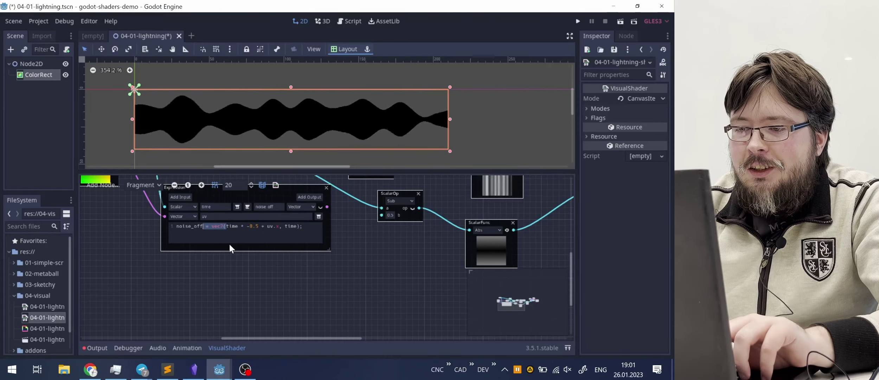
text(.x =)
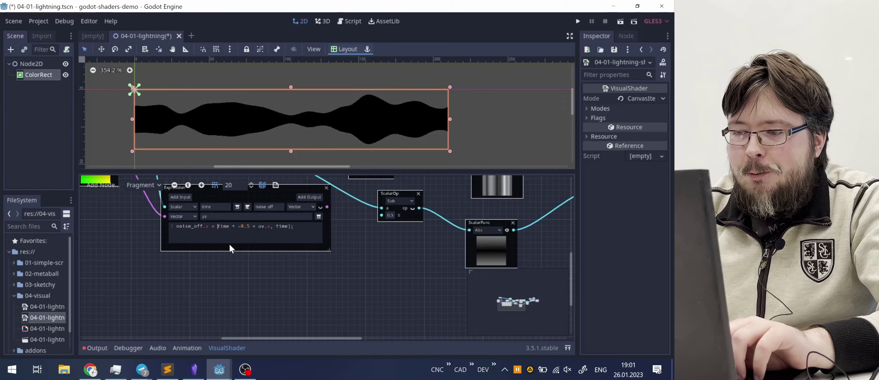
key(Right)
key(Right)
key(Right)
key(Right)
key(Right)
key(Right)
key(Right)
key(Right)
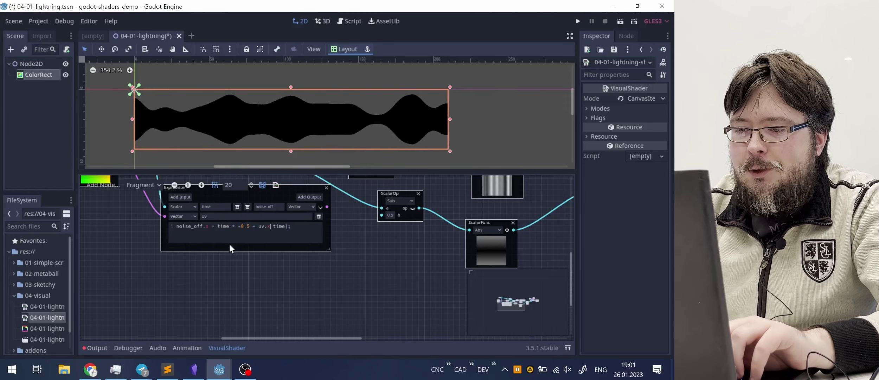
key(BackSpace)
text(;)
key(Right)
key(Return)
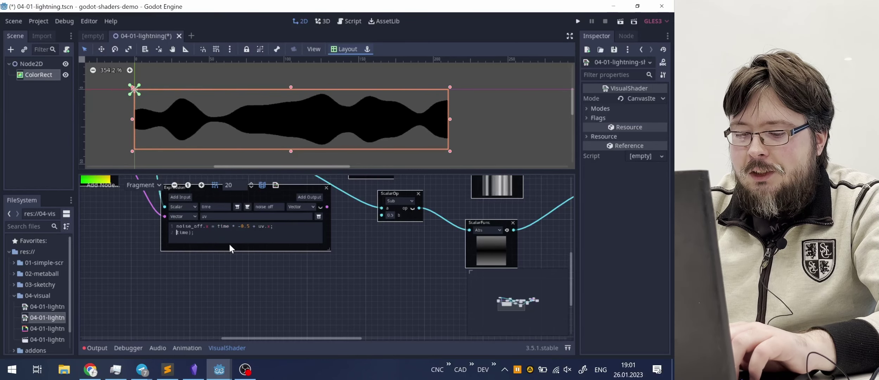
Step: Turn the expression's second line into noise_off.y = time;
text(noi)
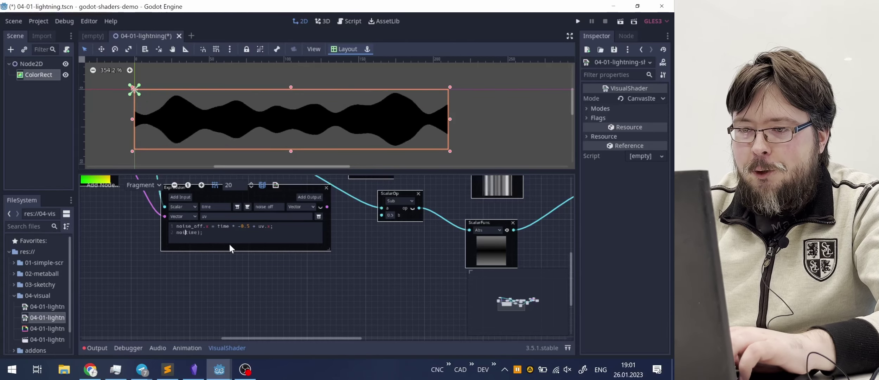
text(s)
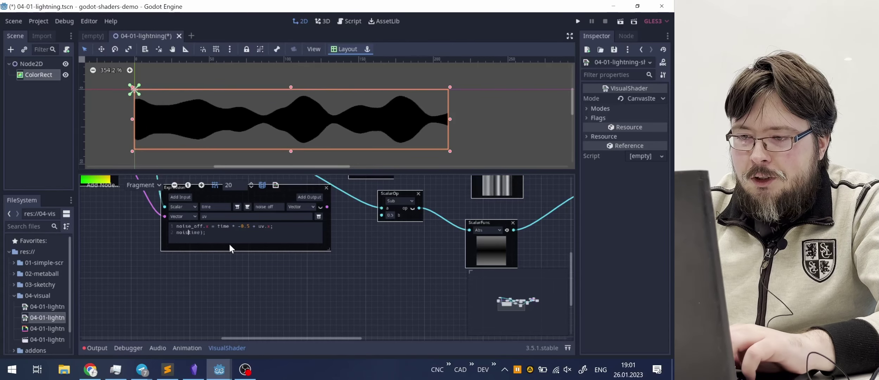
text(e()
text(o)
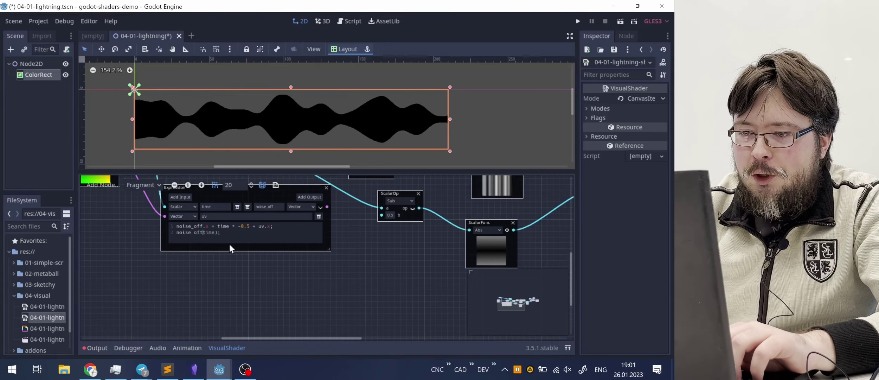
key(BackSpace)
key(BackSpace)
key(BackSpace)
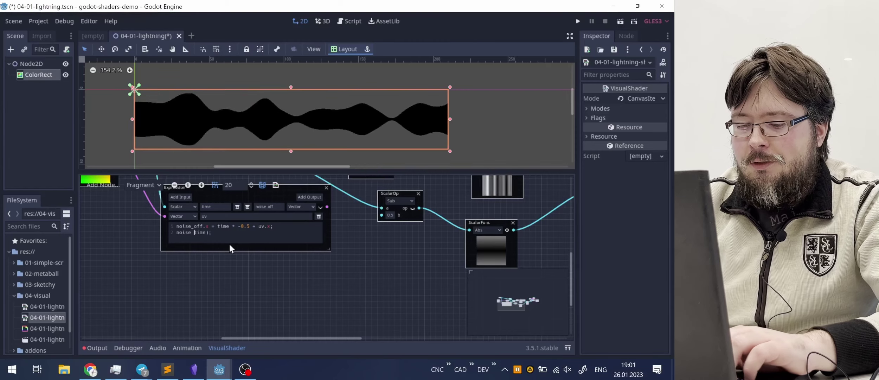
ctrl+scroll(229, 244, up, 2)
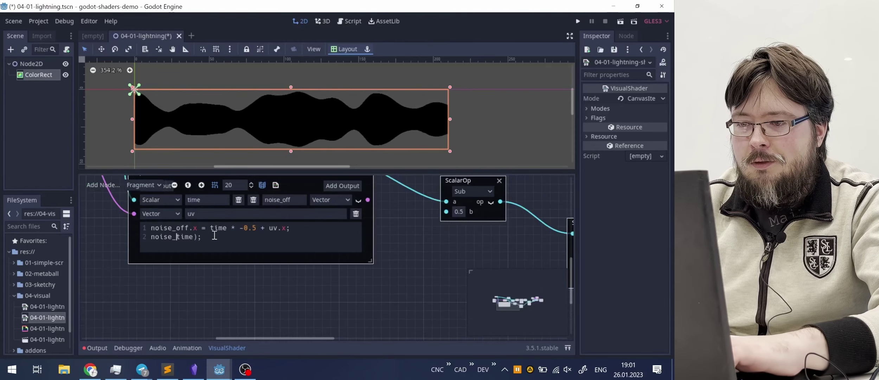
text(off.y)
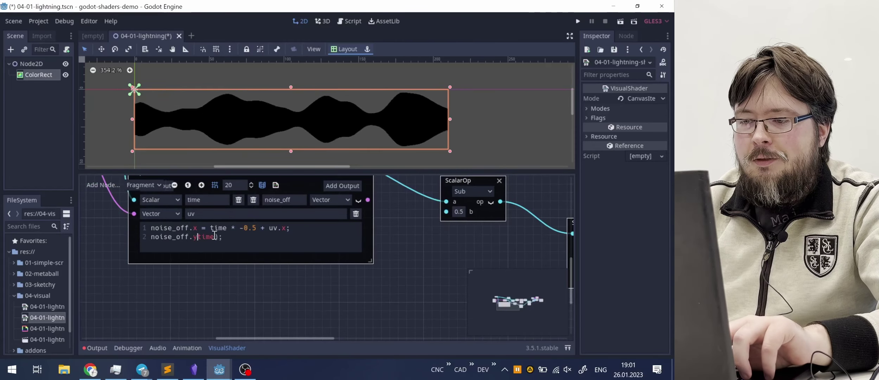
text( =)
key(Right)
key(Right)
key(Right)
key(Right)
key(Right)
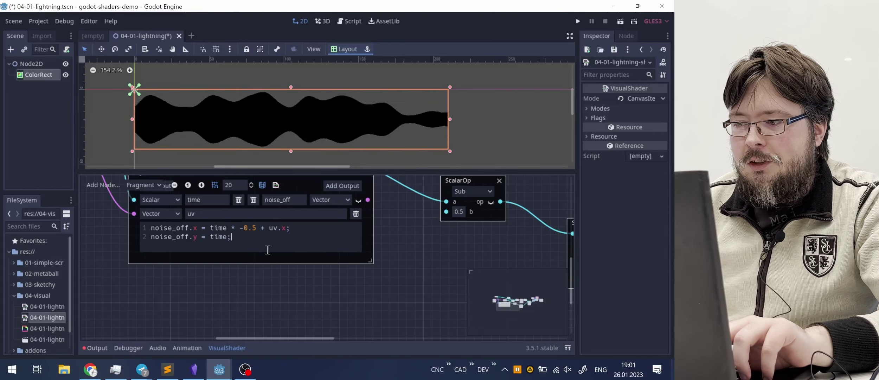
Step: Connect the Expression node's noise_off output to the offset input of the PerlinNoise2D node
ctrl+scroll(284, 281, down, 4)
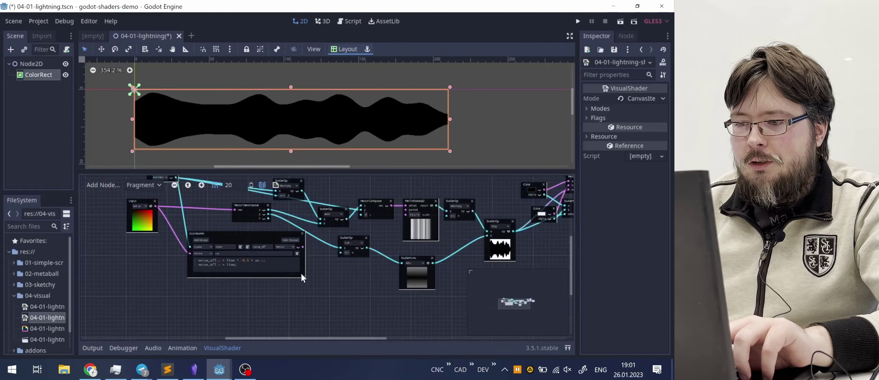
ctrl+scroll(302, 265, up, 4)
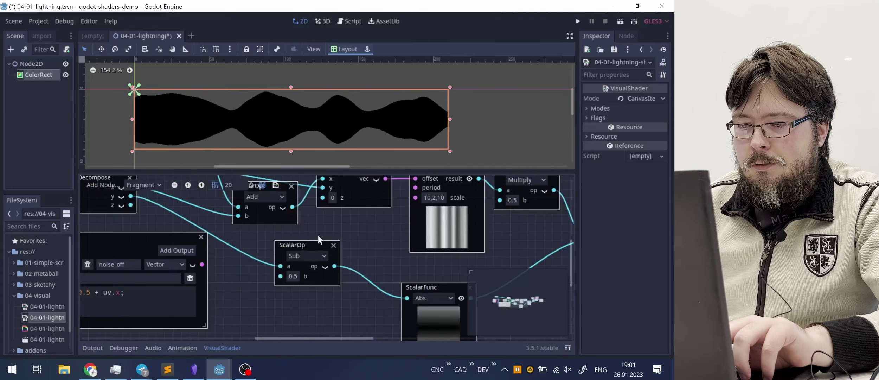
middle_drag(316, 236, 289, 251)
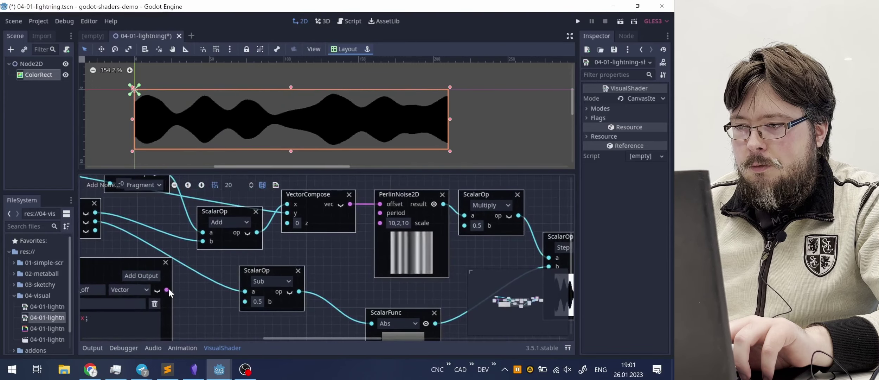
drag(167, 289, 380, 204)
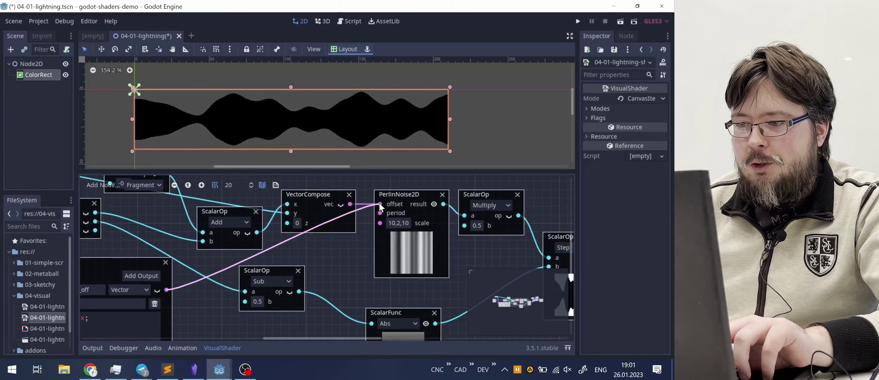
Step: Delete the old VectorCompose, Add and time Multiply nodes that fed the noise offset, and save the scene
ctrl+scroll(332, 247, down, 6)
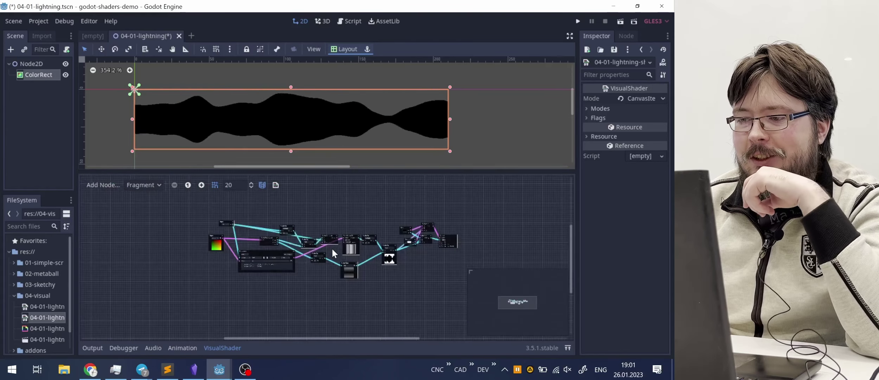
ctrl+scroll(331, 247, up, 2)
middle_drag(335, 244, 336, 250)
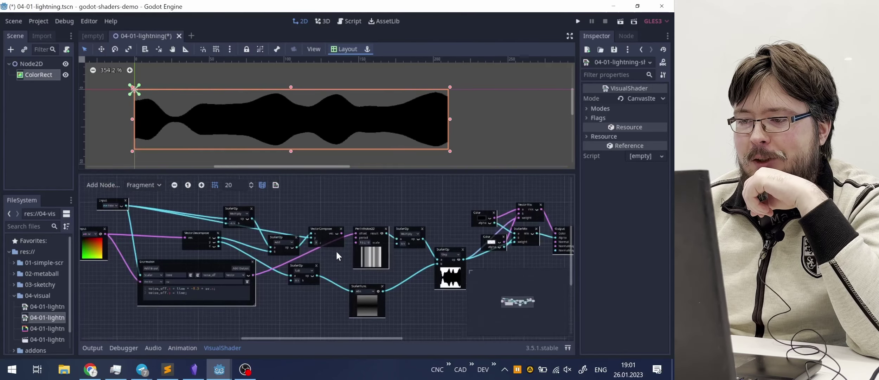
click(341, 226)
click(296, 235)
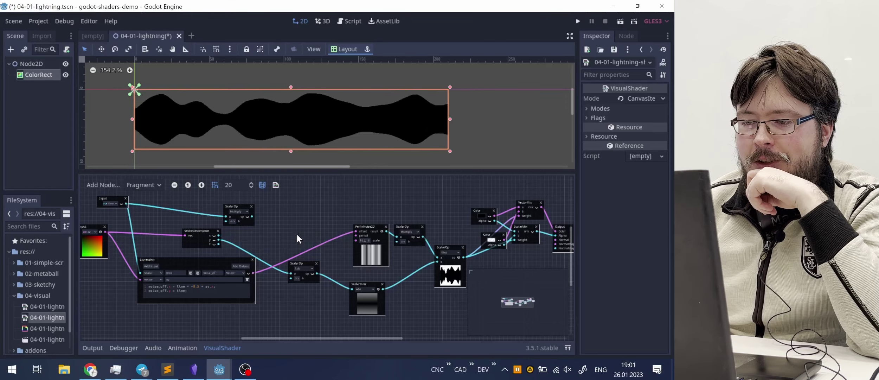
key(ctrl+s)
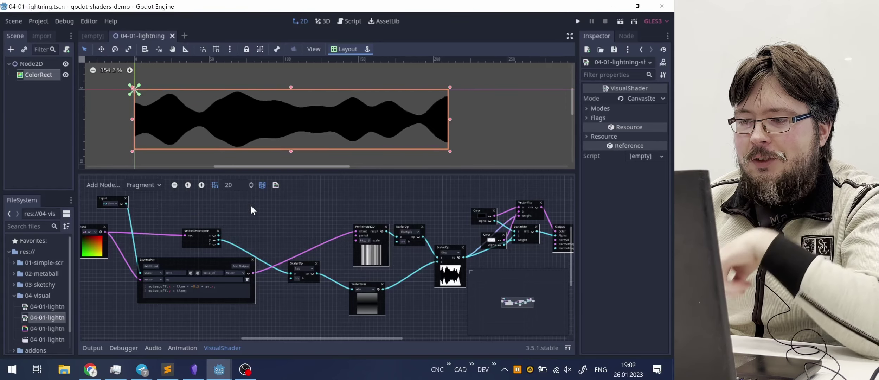
Step: Enlarge the Expression node downwards to make its code area taller
middle_drag(254, 215, 283, 216)
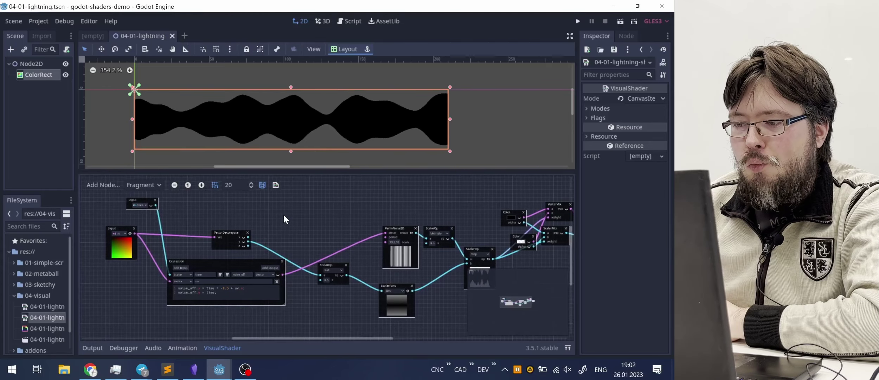
middle_drag(311, 241, 331, 219)
ctrl+scroll(333, 283, up, 6)
ctrl+scroll(333, 282, down, 5)
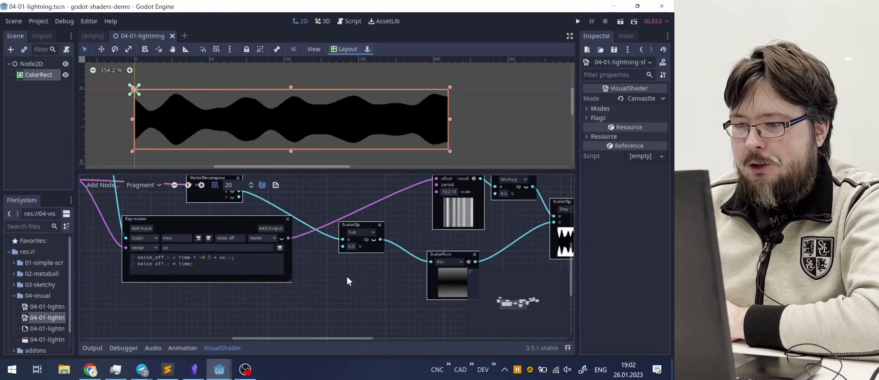
ctrl+scroll(335, 283, up, 1)
middle_drag(334, 284, 342, 282)
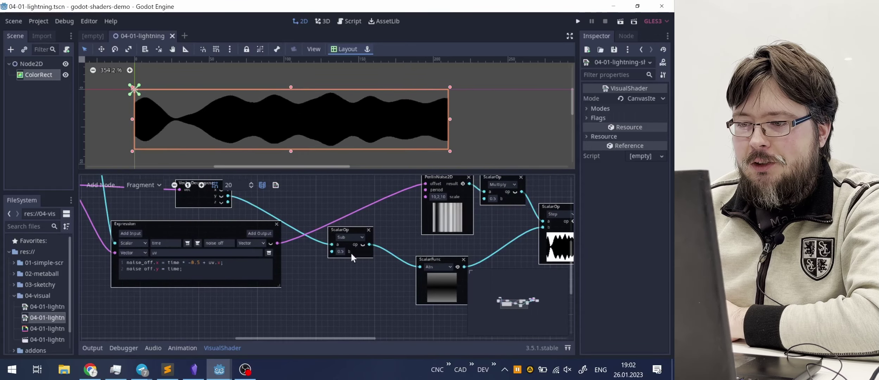
drag(278, 284, 273, 323)
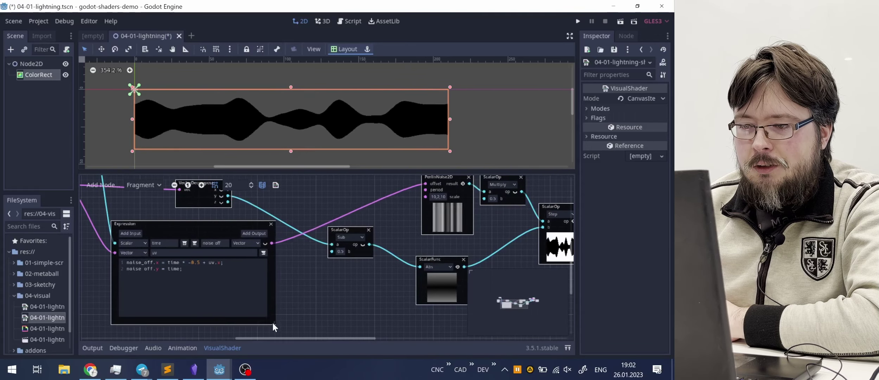
Step: Add a second output named dst to the Expression node and set its type to Scalar
click(260, 232)
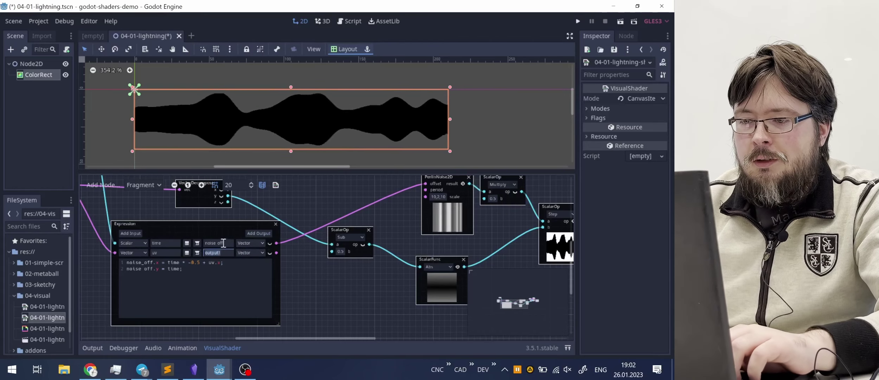
double_click(227, 256)
text(dst)
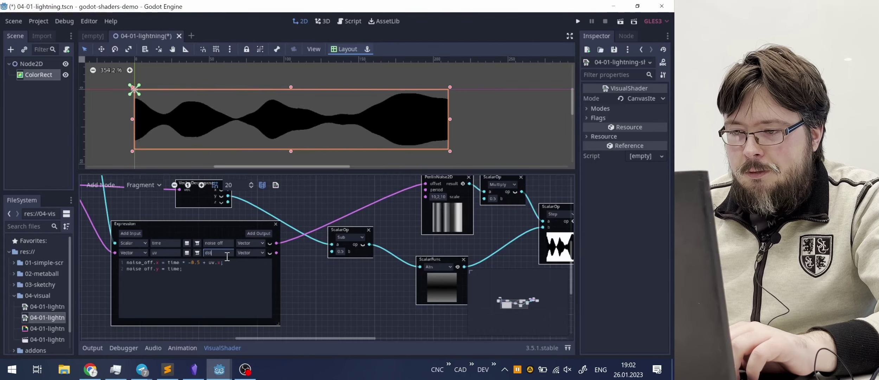
click(255, 253)
click(249, 261)
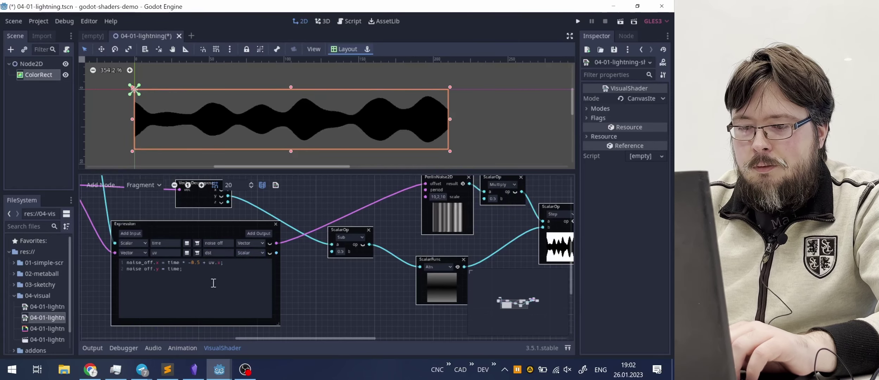
Step: Add the line dst = abs(uv.y - 0.5) below the noise_off assignments in the Expression node
click(208, 286)
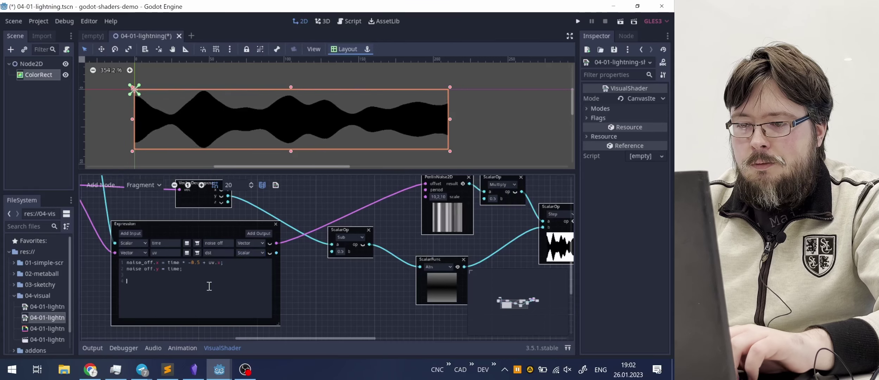
text(dst = )
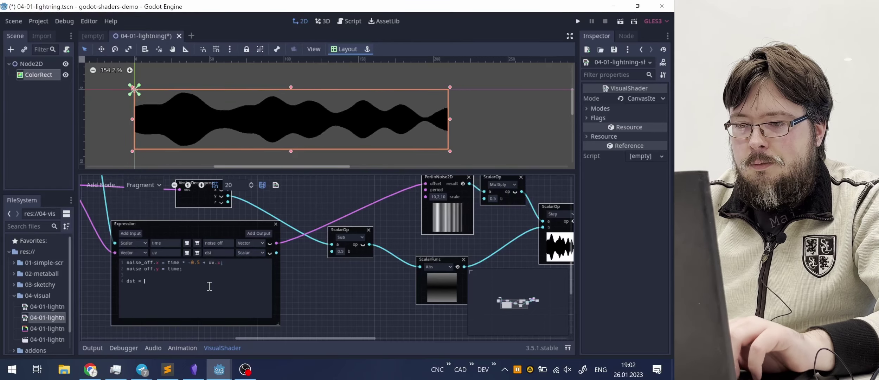
text(abs(uv.y)
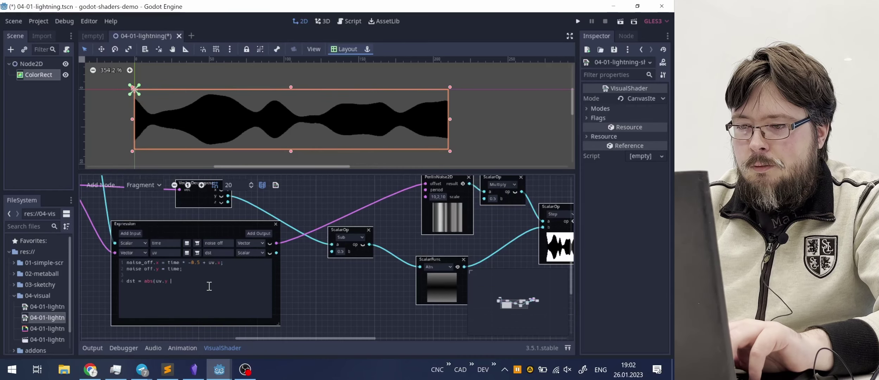
text(- 0.5)
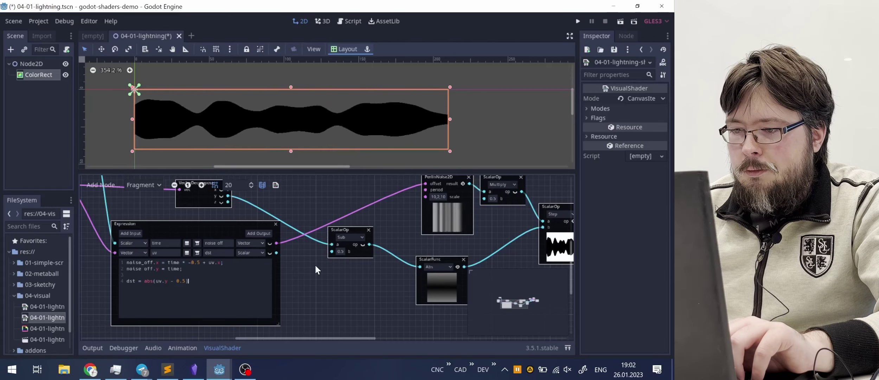
middle_drag(314, 263, 263, 267)
middle_drag(245, 269, 326, 257)
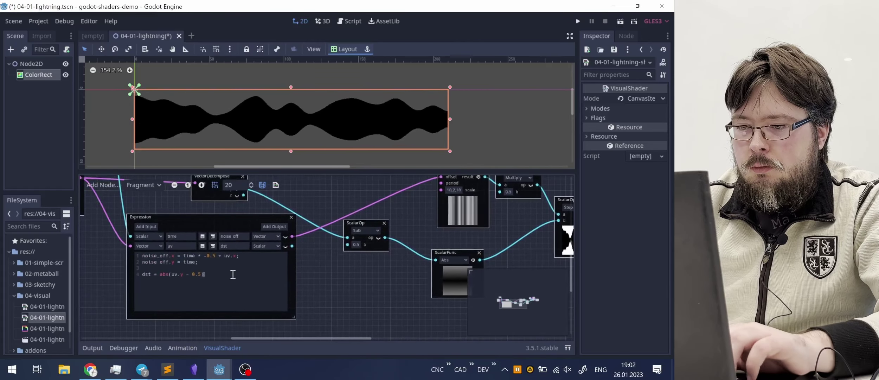
Step: Complete the Expression line as dst = abs(uv.y - 0.5) * 2.0;, save the scene, and connect dst to the Step node's b input
text(* 2.0;)
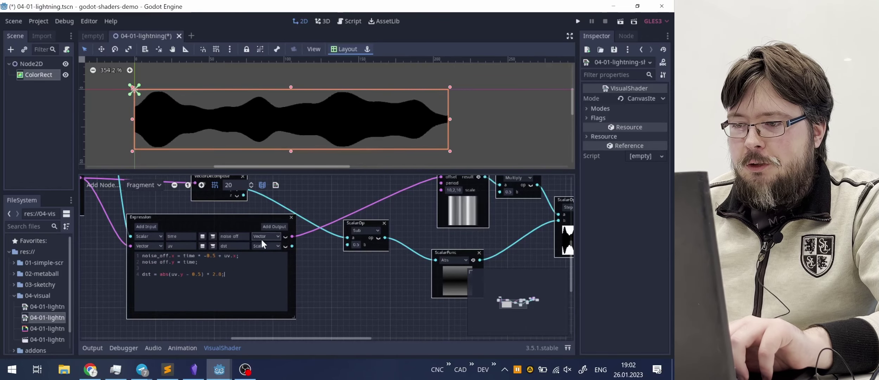
key(ctrl+s)
middle_drag(359, 268, 320, 275)
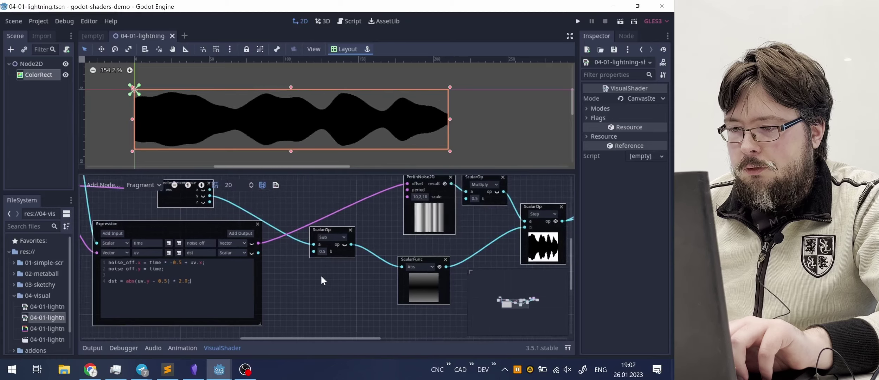
drag(252, 250, 519, 227)
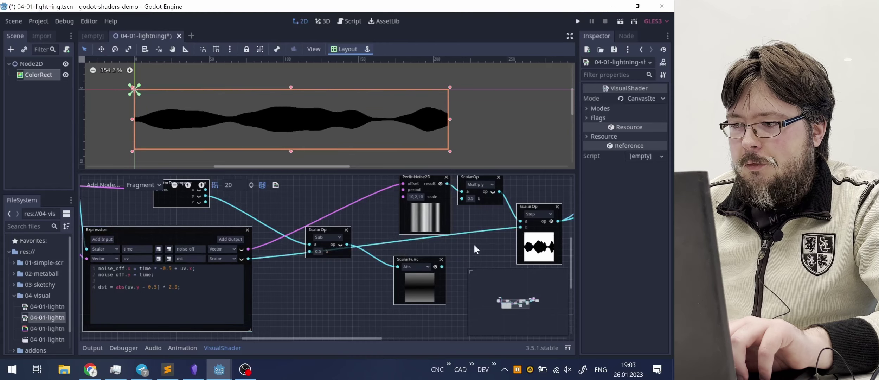
Step: Delete the Abs, Sub and VectorDecompose nodes that the Expression node's dst output replaces
middle_drag(323, 278, 302, 296)
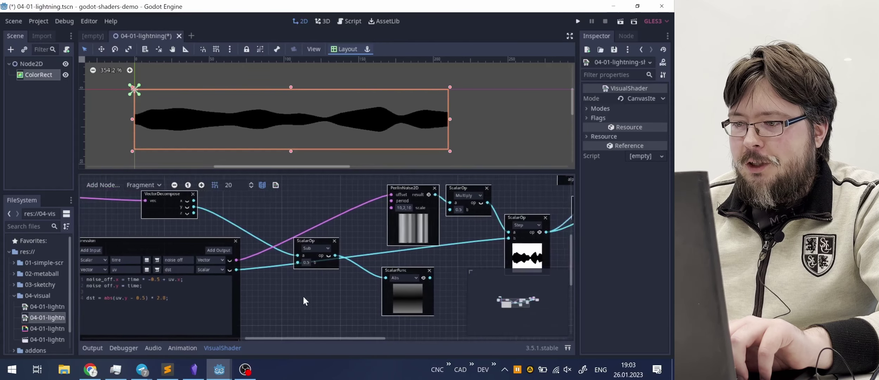
click(429, 270)
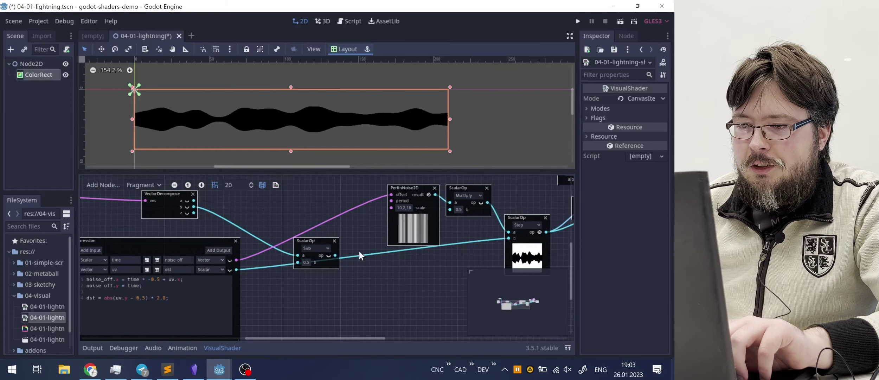
click(335, 241)
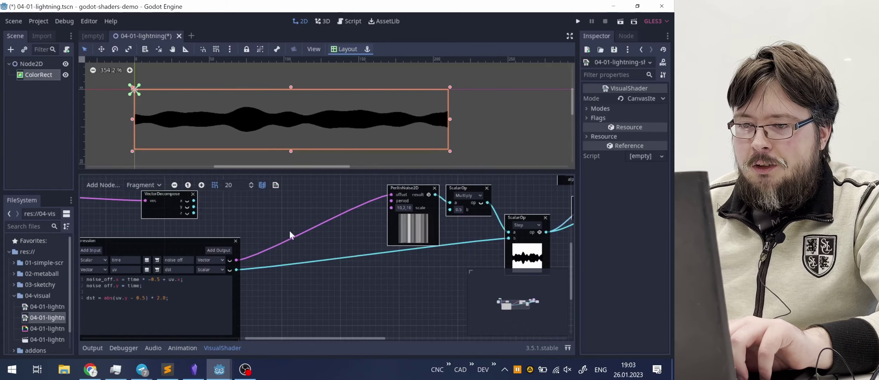
click(193, 193)
Step: Tidy the graph by centring the Expression node in the freed space and lowering the UV Input node beside it
drag(157, 242, 201, 225)
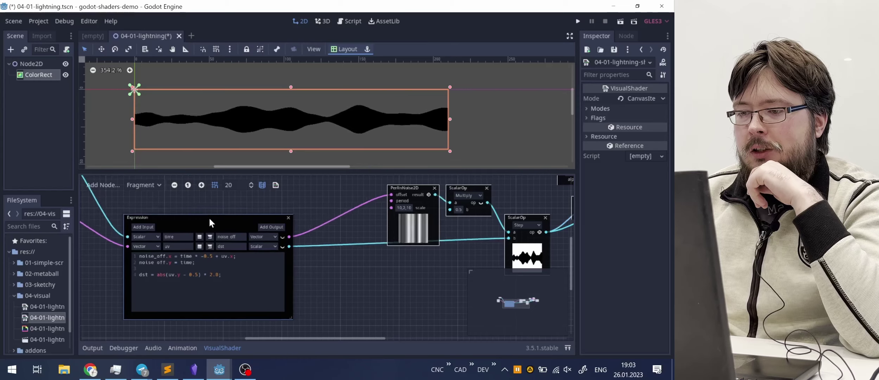
ctrl+scroll(320, 248, down, 4)
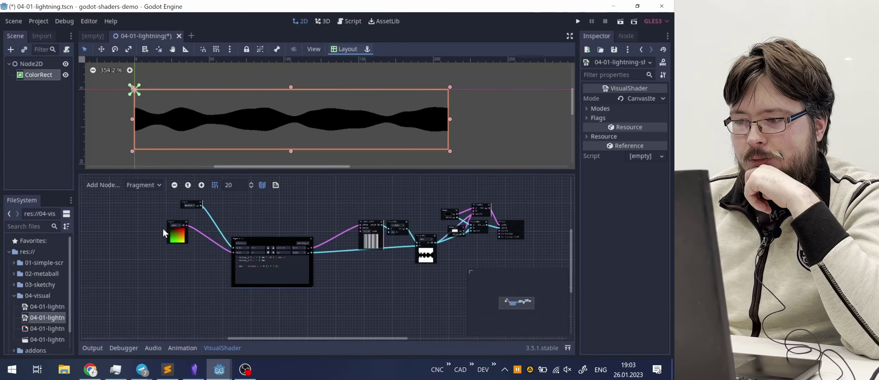
drag(174, 221, 171, 235)
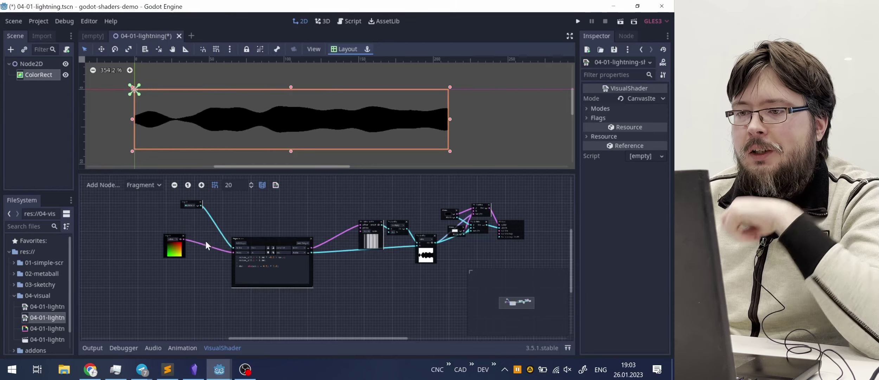
middle_drag(320, 245, 285, 243)
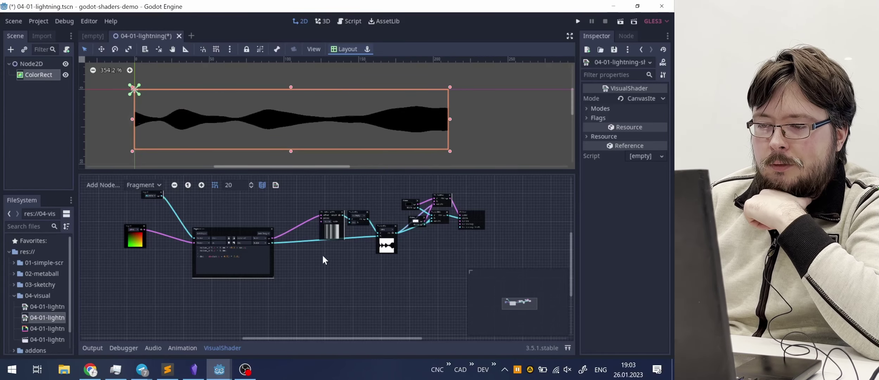
Step: Preview the Expression node's dst output briefly, hide the preview, and enlarge the node downwards
ctrl+scroll(300, 255, up, 4)
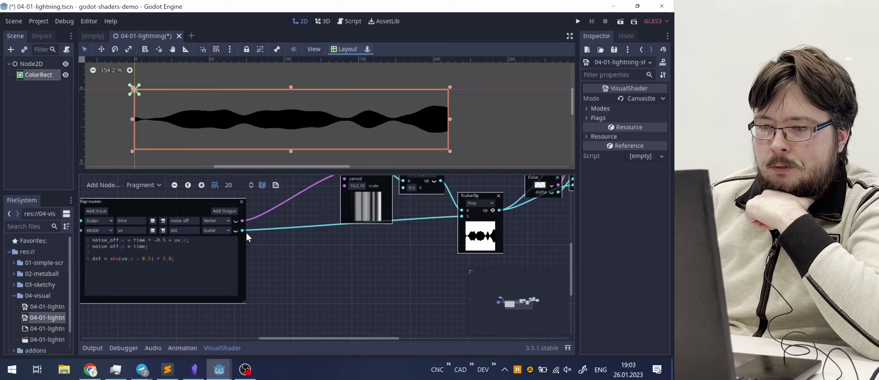
click(236, 231)
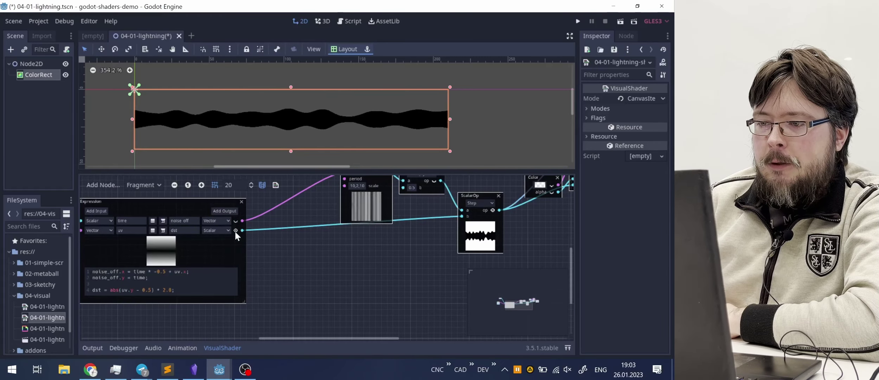
click(235, 231)
drag(243, 299, 241, 323)
middle_drag(271, 283, 347, 311)
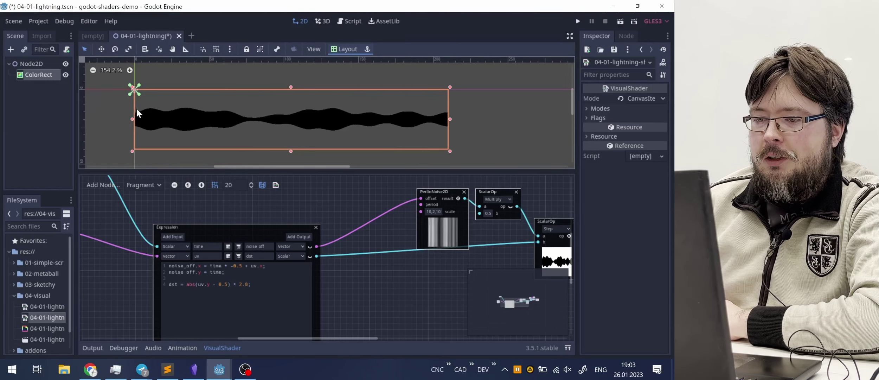
Step: Move the UV Input node further from the Expression node and add a Texture function node in the space between them
scroll(187, 196, left, 5)
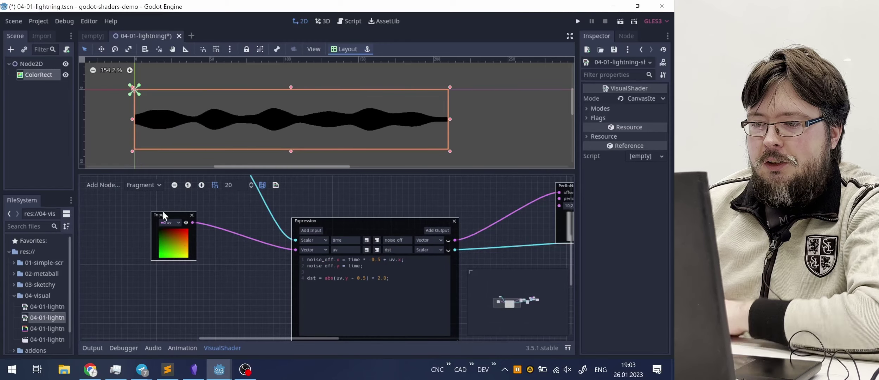
drag(163, 213, 110, 201)
right_click(168, 262)
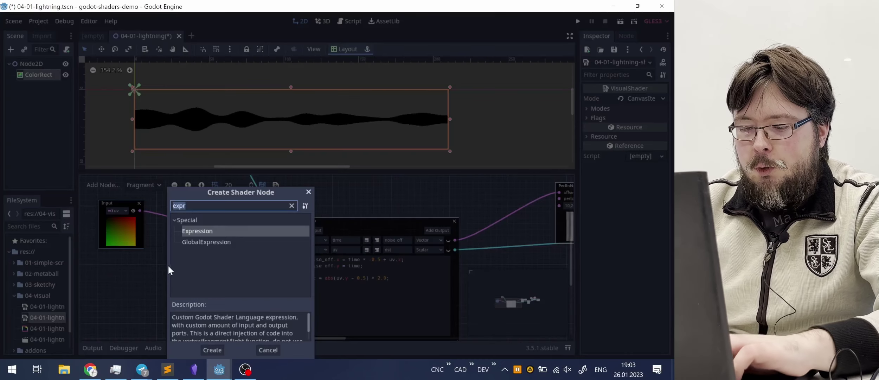
text(text)
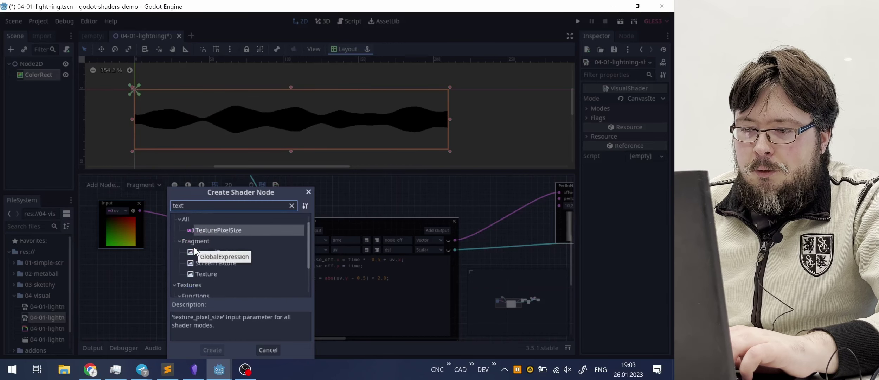
text(ure)
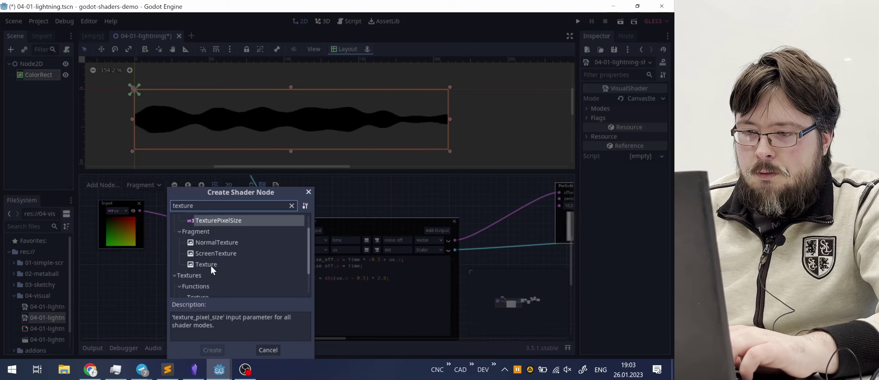
scroll(210, 264, down, 2)
click(197, 268)
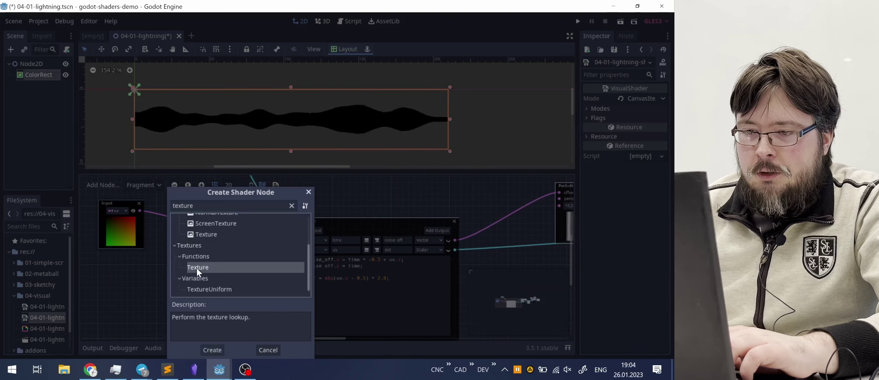
double_click(197, 268)
drag(190, 270, 200, 244)
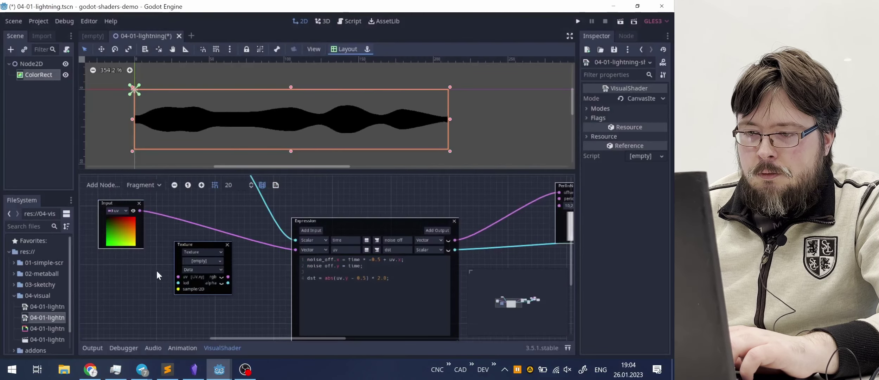
Step: Connect the UV Input to the Texture node's uv port and show the preview of its rgb output
drag(140, 210, 177, 277)
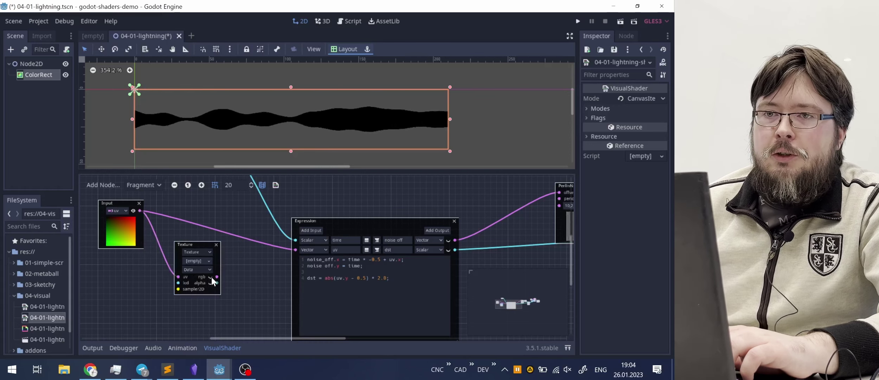
click(211, 276)
drag(202, 242, 198, 221)
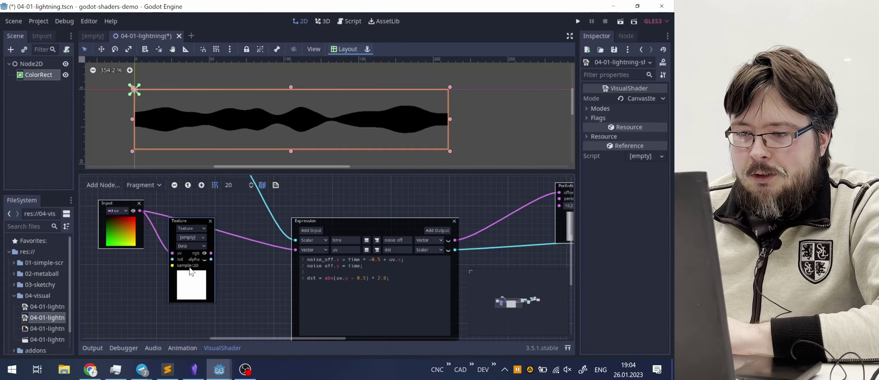
Step: Keep the Texture node's source as Texture and assign it a new CurveTexture
click(194, 229)
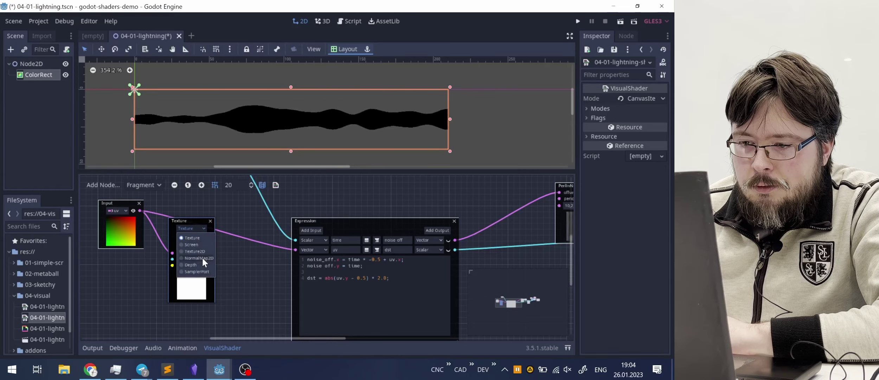
click(172, 230)
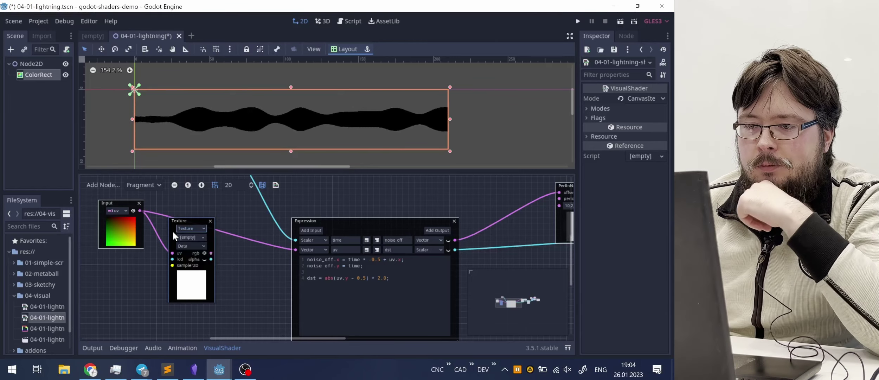
click(188, 236)
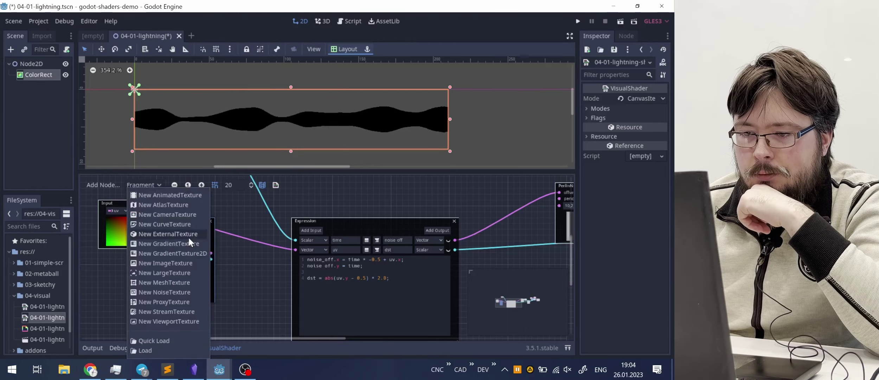
click(172, 223)
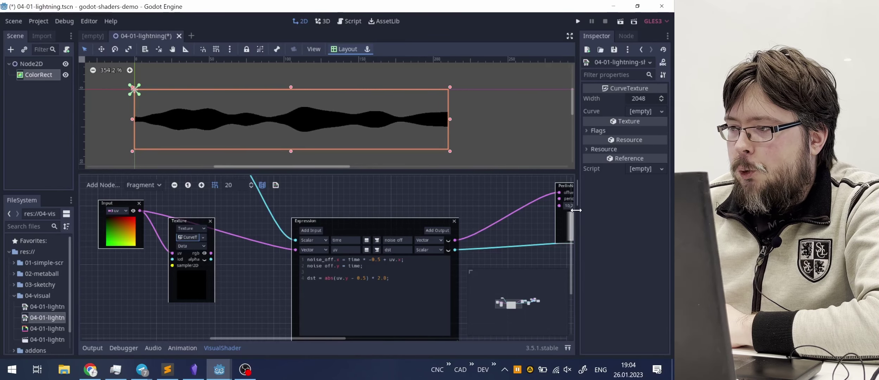
Step: Widen the Inspector, create a new Curve for the CurveTexture, and expand it for editing
drag(576, 210, 500, 190)
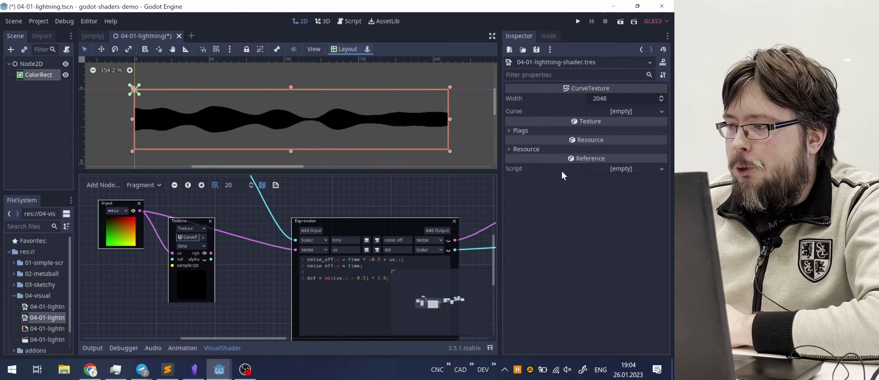
click(635, 110)
click(642, 125)
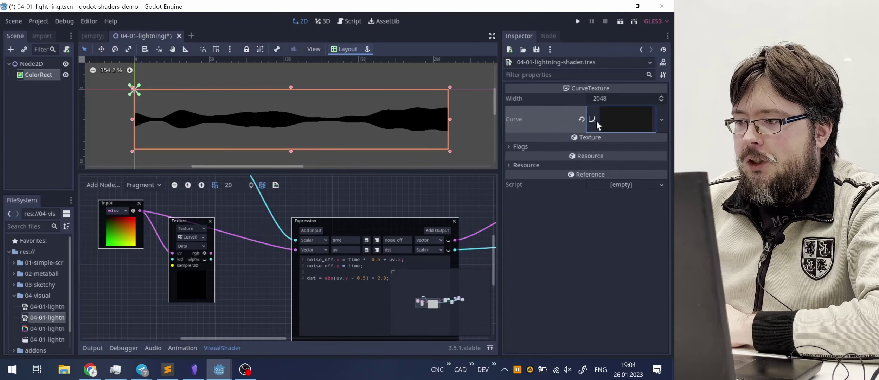
click(610, 128)
Step: Add two points to the curve, one at (0, 0) and one at about (0.25, 1)
right_click(537, 163)
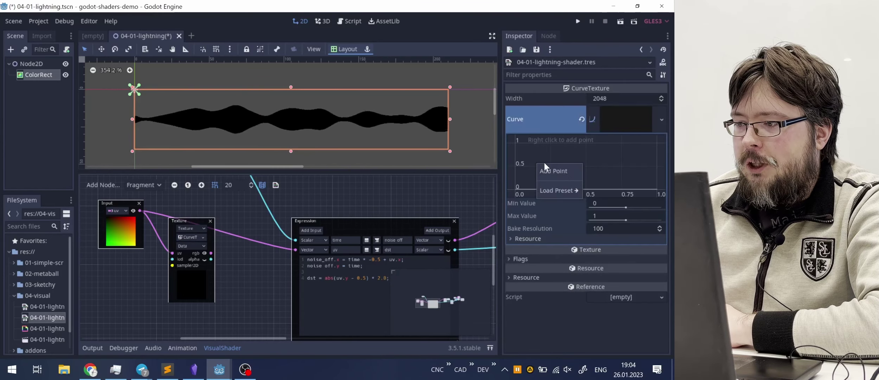
click(554, 168)
drag(541, 165, 508, 193)
right_click(544, 171)
click(555, 176)
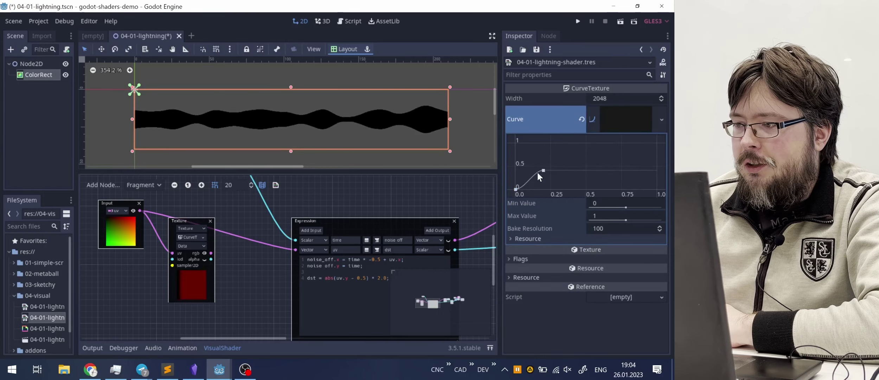
drag(542, 167, 550, 134)
Step: Add curve points at (1, 0) and about (0.75, 1), and shift the first peak point to about x = 0.18
right_click(569, 159)
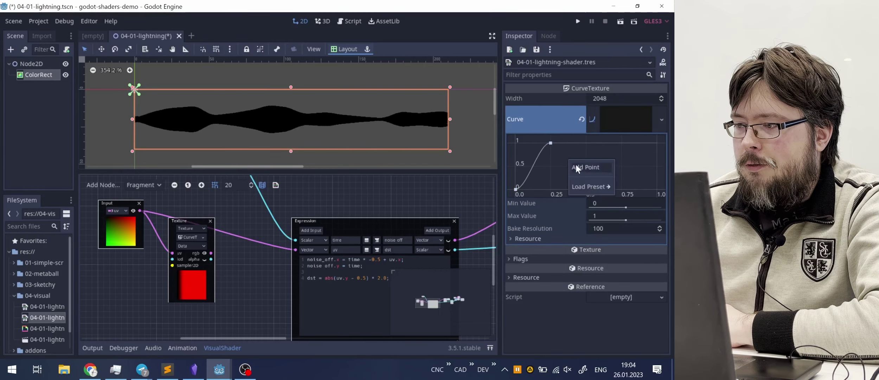
click(587, 167)
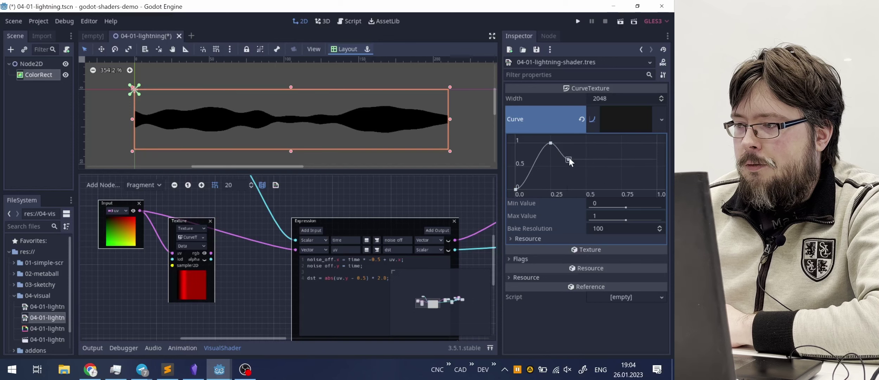
drag(569, 158, 655, 192)
click(630, 165)
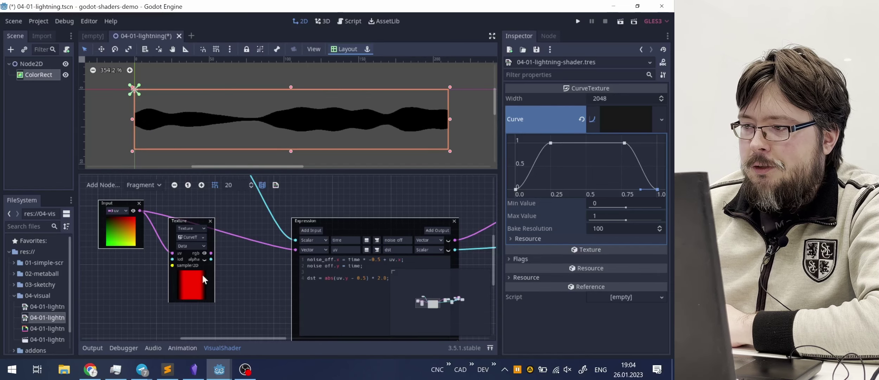
click(551, 143)
mouse_move(552, 144)
mouse_down()
mouse_move(594, 173)
mouse_move(600, 154)
mouse_move(548, 166)
mouse_move(571, 182)
mouse_move(568, 149)
mouse_move(540, 138)
mouse_up()
Step: Move the Texture node down, clear of the UV connection to the Expression node
middle_drag(247, 265, 181, 259)
ctrl+scroll(183, 262, down, 4)
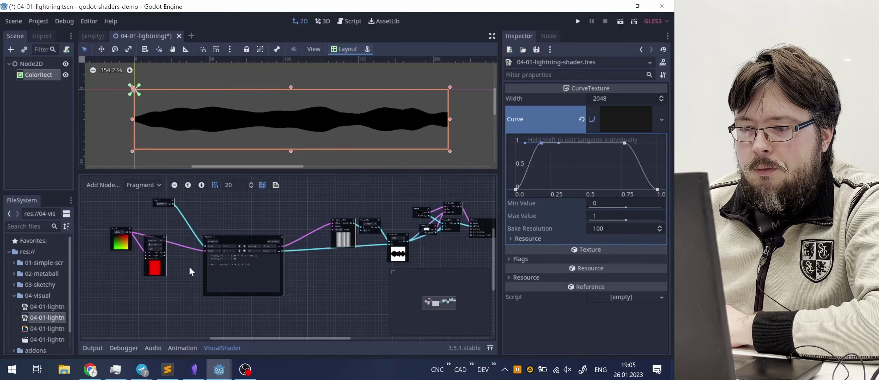
drag(149, 238, 157, 257)
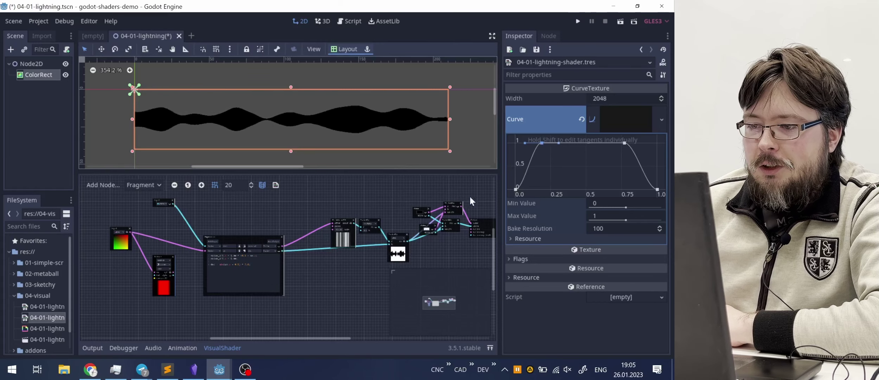
ctrl+scroll(192, 284, up, 4)
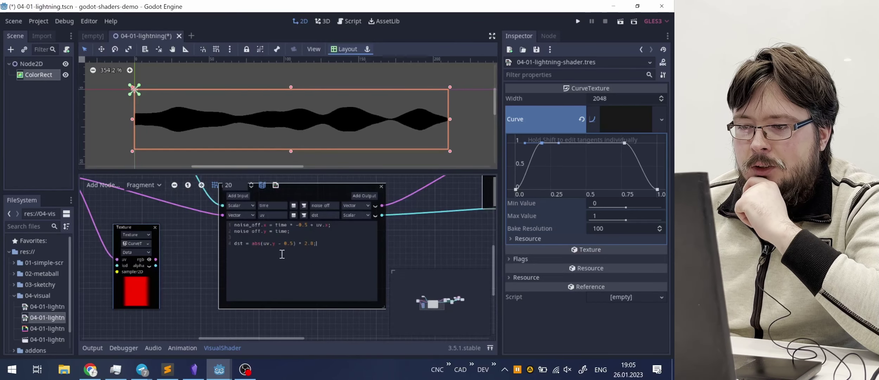
Step: Add a third input to the Expression node as a Vector named size
click(237, 196)
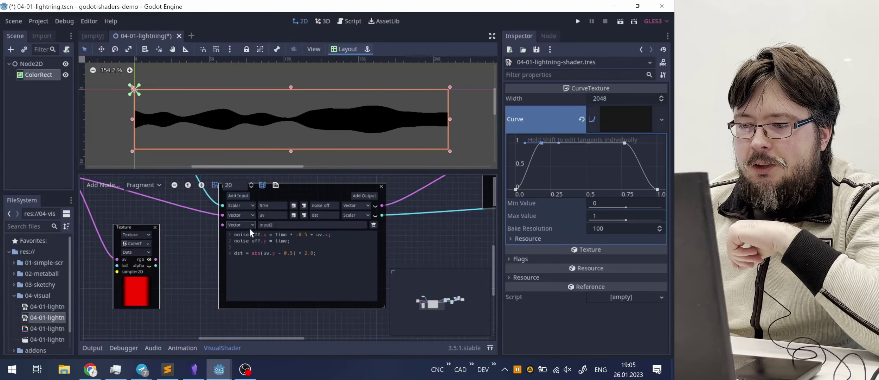
click(238, 225)
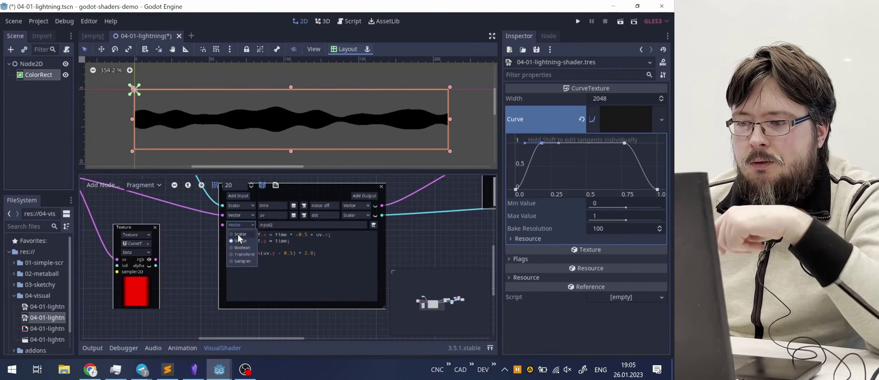
click(238, 234)
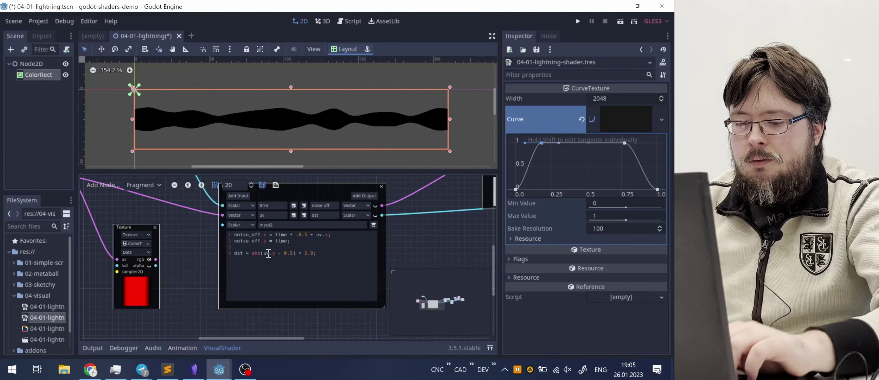
double_click(281, 223)
text(size)
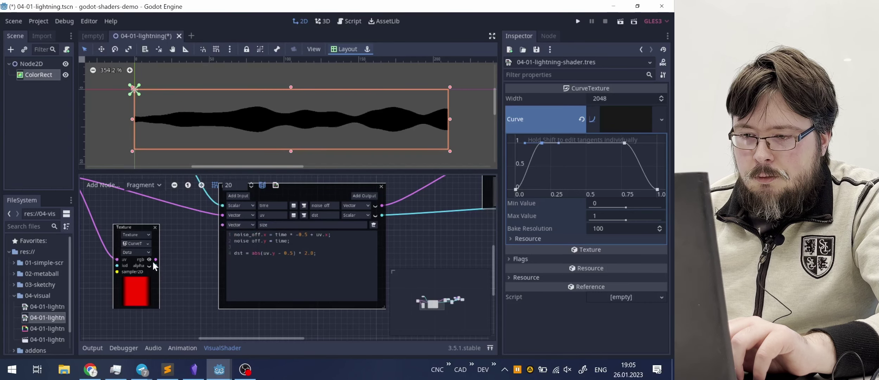
Step: Move the curve Texture node closer to the Expression node and connect its rgb output to the size input
mouse_move(158, 263)
mouse_down()
mouse_move(222, 234)
mouse_move(170, 257)
mouse_up()
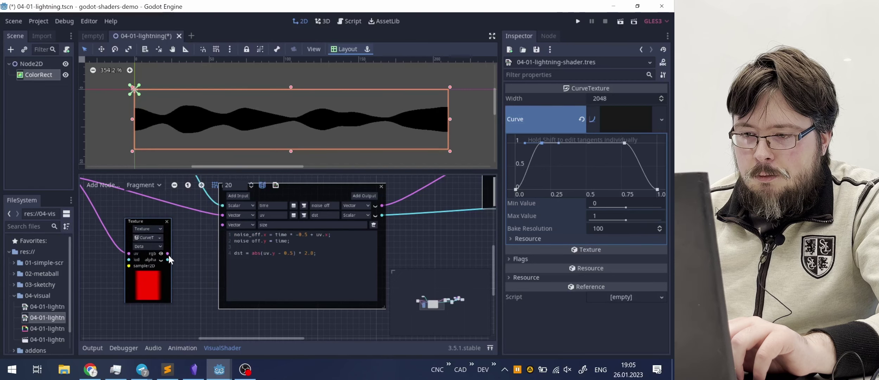
ctrl+scroll(170, 258, up, 4)
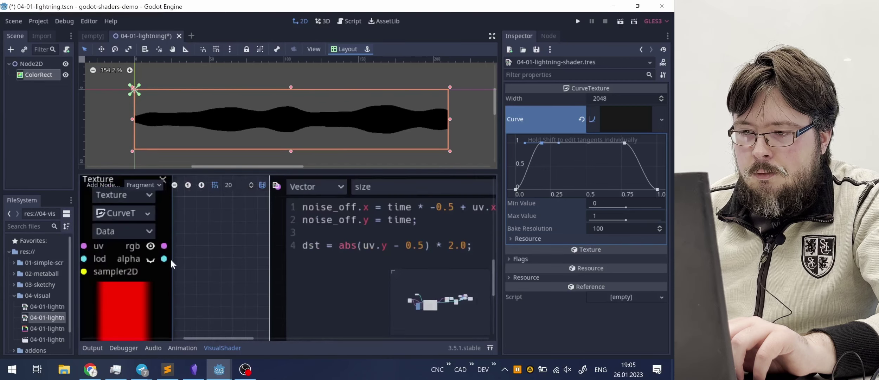
drag(224, 227, 186, 259)
middle_drag(224, 227, 186, 259)
drag(186, 258, 239, 225)
middle_drag(198, 224, 125, 255)
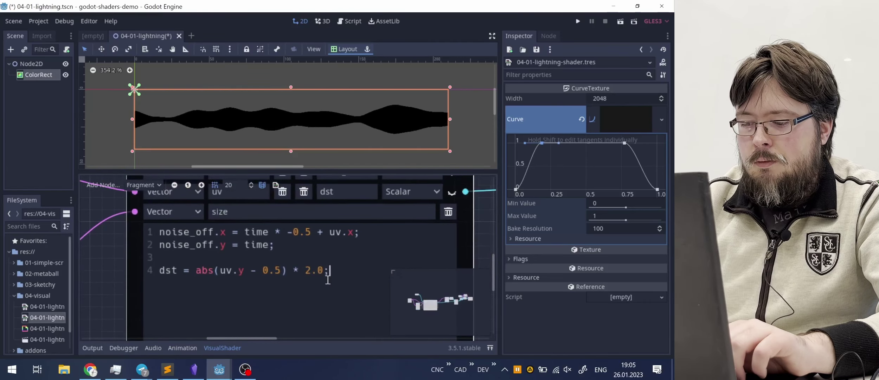
Step: Multiply the dst formula by the size input's x component: dst = abs(uv.y - 0.5) * 2.0 * size.x;
key(Left)
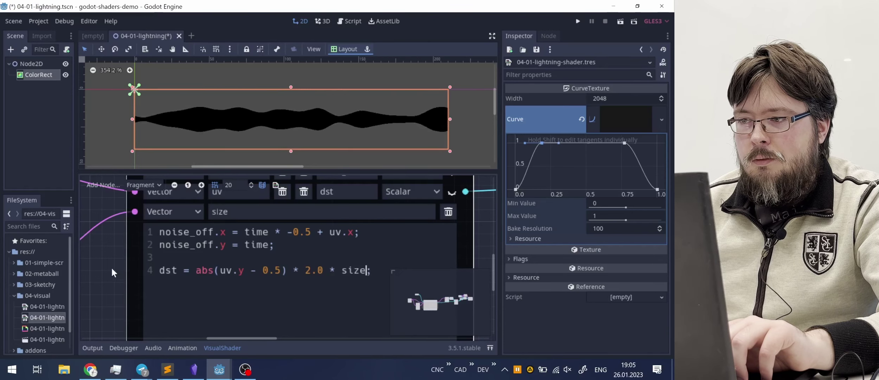
ctrl+scroll(104, 270, down, 3)
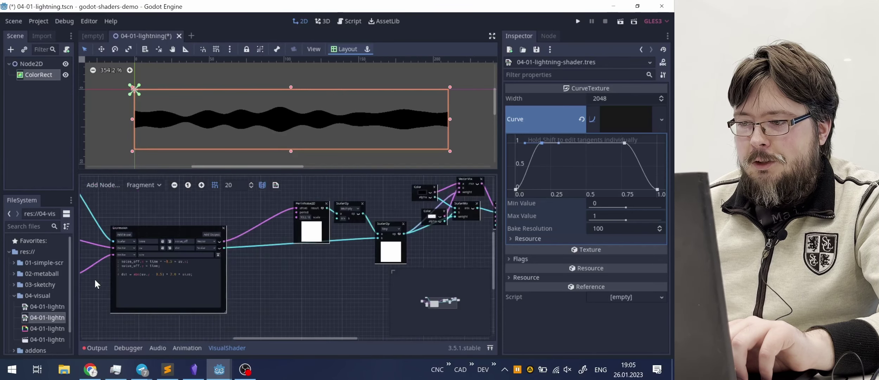
ctrl+scroll(94, 277, up, 3)
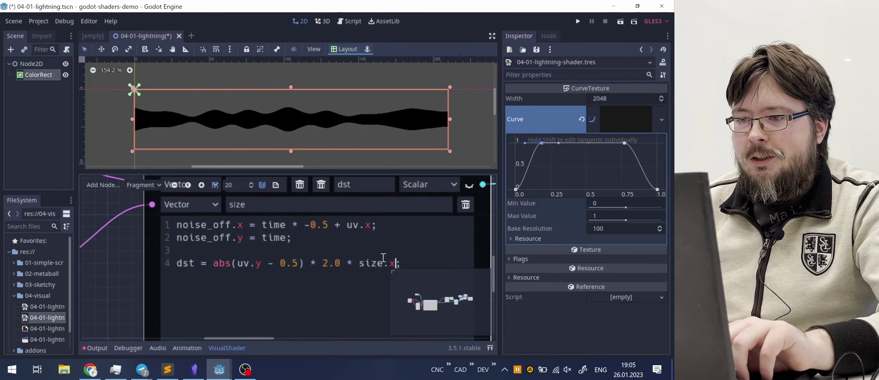
ctrl+scroll(376, 243, down, 4)
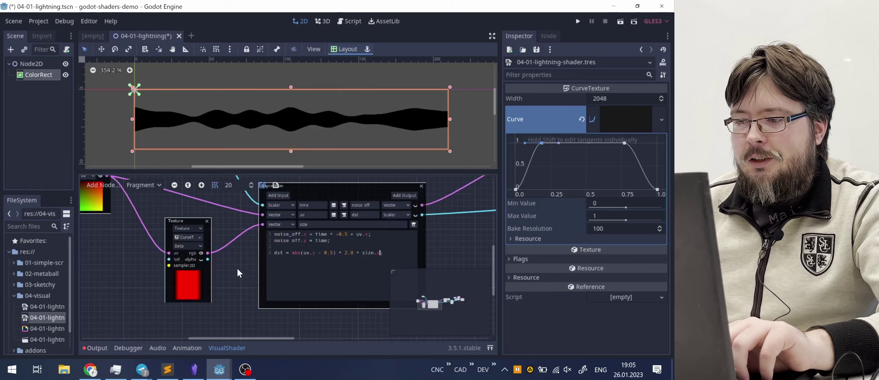
Step: Change the dst formula to divide by the curve size instead: dst = abs(uv.y - 0.5) * 2.0 / size.x;
ctrl+scroll(375, 253, up, 4)
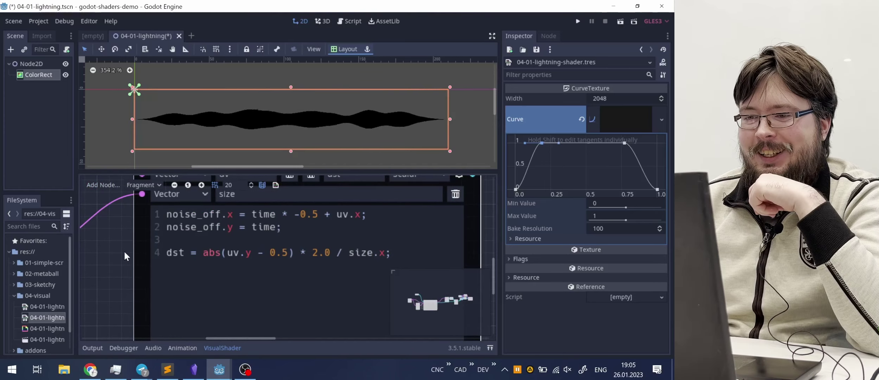
ctrl+scroll(129, 227, down, 4)
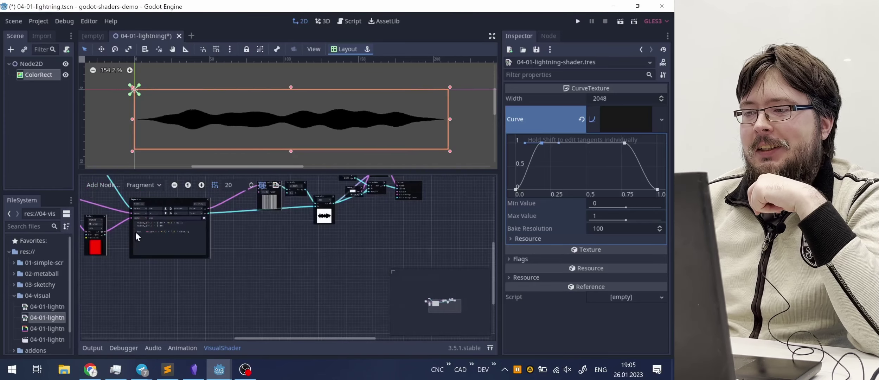
ctrl+scroll(134, 228, down, 2)
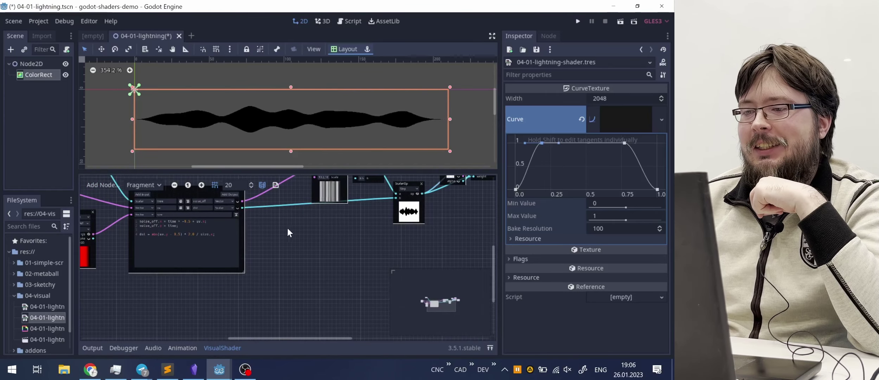
Step: Reshape the size curve by shifting its first peak towards the start and adding a dip at about 0.5 in the middle
middle_drag(289, 232, 334, 276)
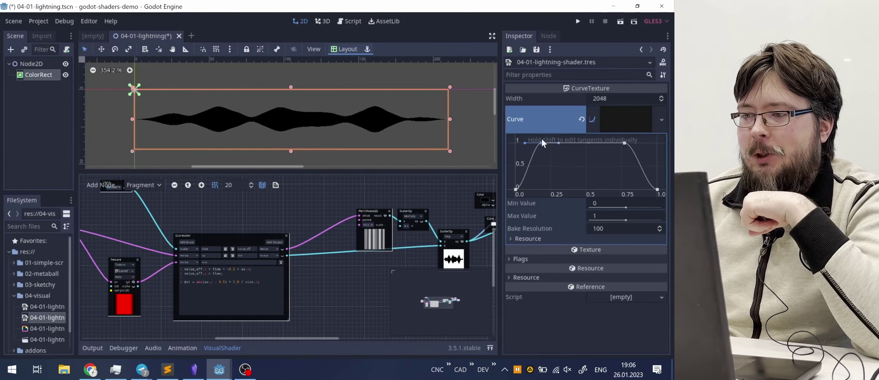
drag(543, 143, 554, 159)
mouse_move(571, 168)
mouse_down()
mouse_move(524, 125)
mouse_move(550, 160)
mouse_move(603, 178)
mouse_move(603, 160)
mouse_move(576, 160)
mouse_move(599, 192)
mouse_move(577, 153)
mouse_move(544, 145)
mouse_move(520, 155)
mouse_move(538, 144)
mouse_move(534, 137)
mouse_move(593, 167)
mouse_move(582, 160)
mouse_move(559, 193)
mouse_move(629, 201)
mouse_move(586, 181)
mouse_move(581, 152)
mouse_move(580, 171)
mouse_move(584, 164)
mouse_up()
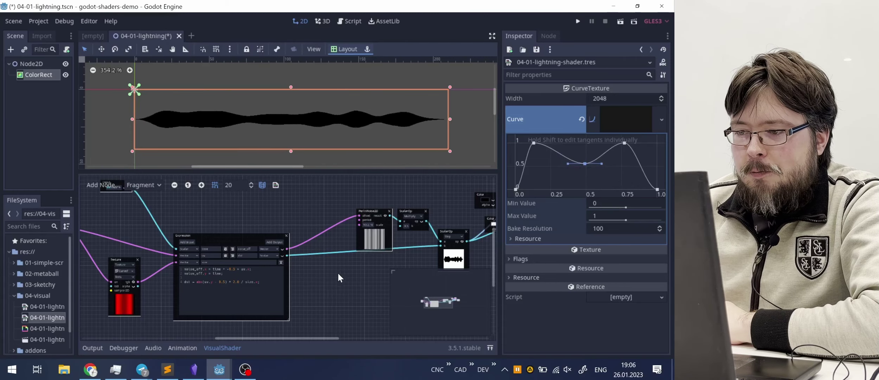
Step: Rearrange the input nodes, moving the uv input further from the Expression node and the time input closer to it
middle_drag(352, 271, 418, 247)
ctrl+scroll(232, 271, up, 1)
ctrl+scroll(249, 248, up, 1)
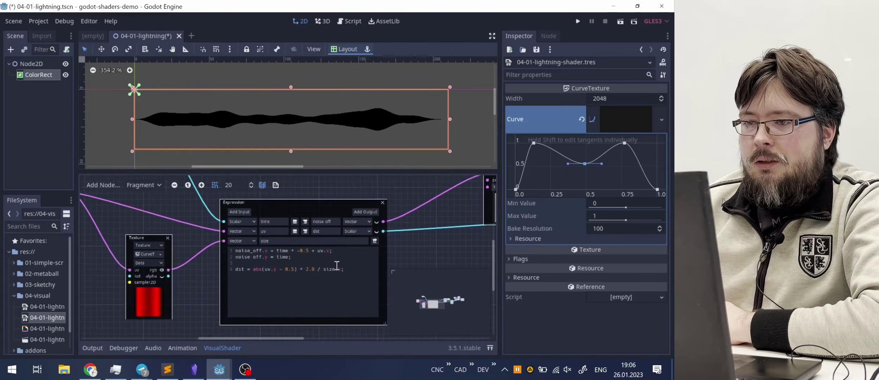
ctrl+scroll(337, 265, down, 6)
ctrl+scroll(316, 225, up, 4)
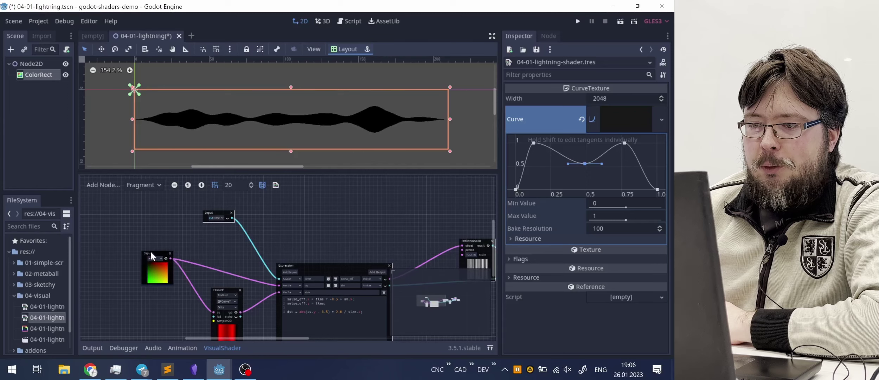
drag(150, 252, 90, 251)
drag(212, 215, 225, 243)
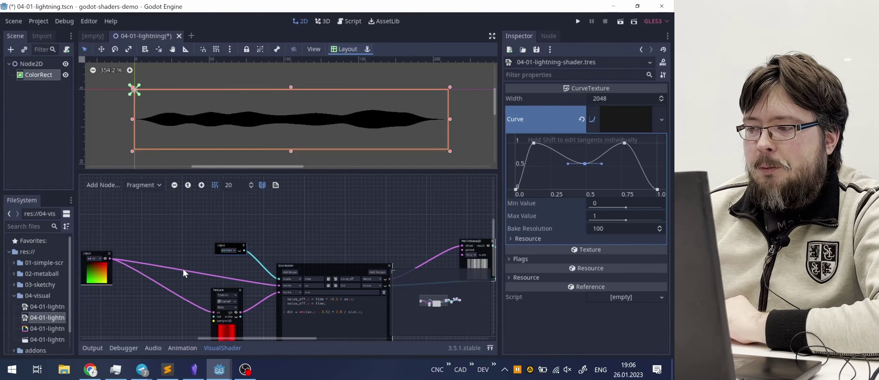
Step: Create a PerlinNoise2D node and place it in the empty area above the uv and time input nodes
ctrl+scroll(183, 269, up, 3)
ctrl+scroll(200, 263, down, 3)
middle_drag(200, 262, 243, 254)
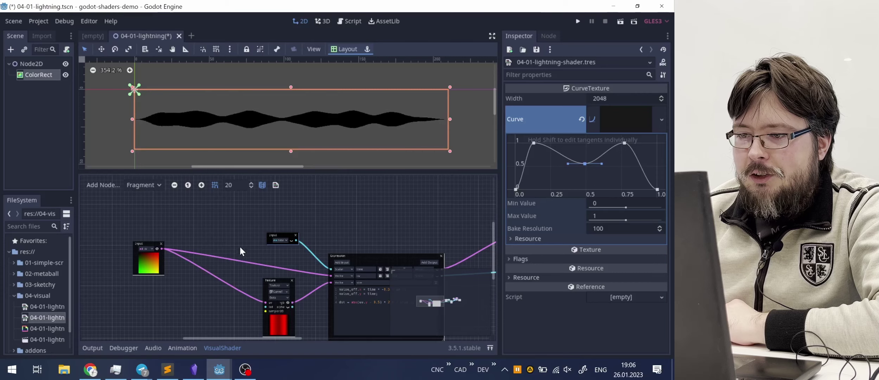
ctrl+scroll(305, 268, up, 2)
middle_drag(302, 271, 305, 310)
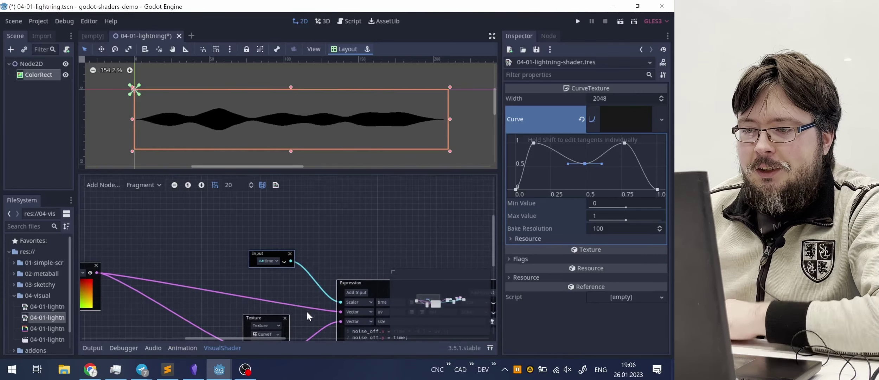
middle_drag(213, 255, 239, 256)
right_click(184, 230)
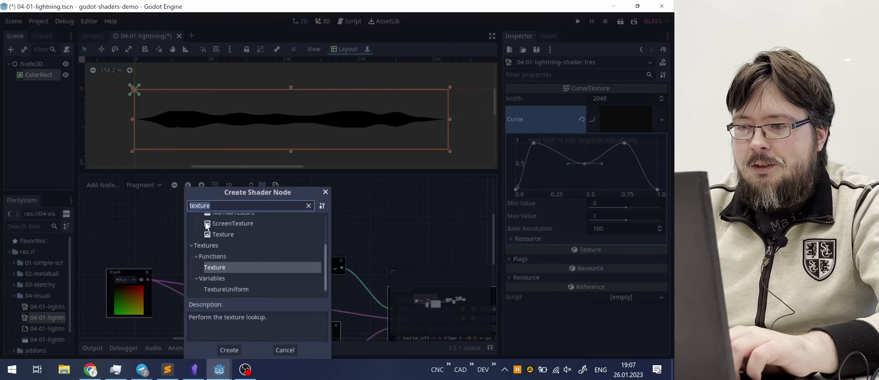
text(noise)
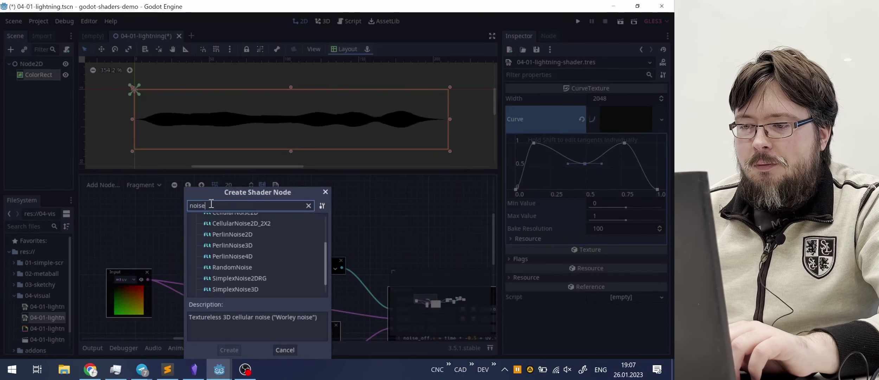
double_click(237, 233)
drag(206, 231, 233, 228)
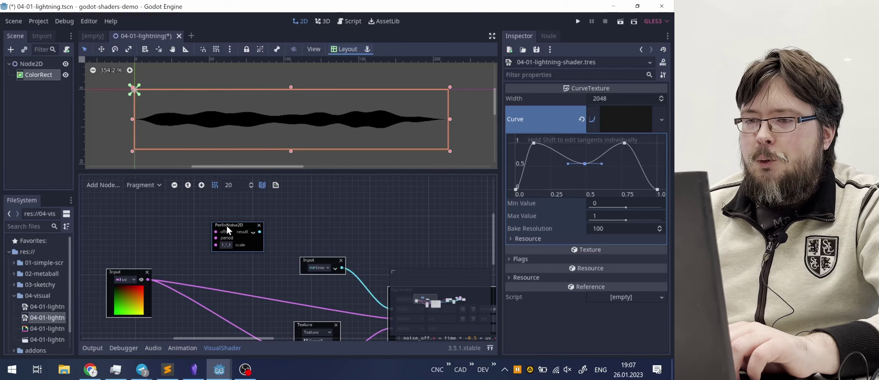
drag(227, 228, 246, 229)
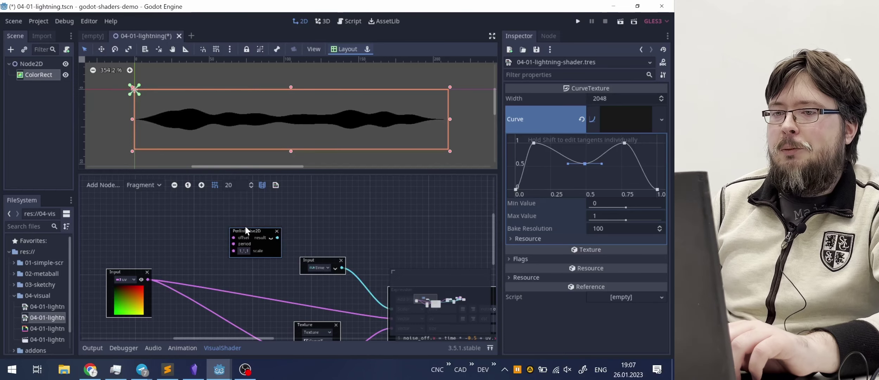
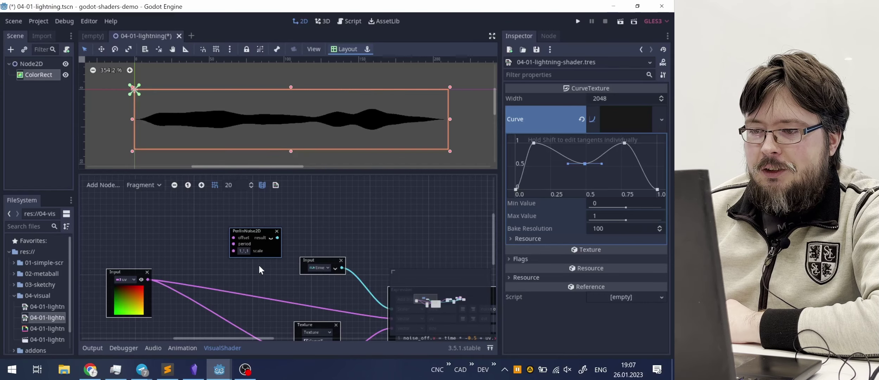
drag(255, 229, 262, 213)
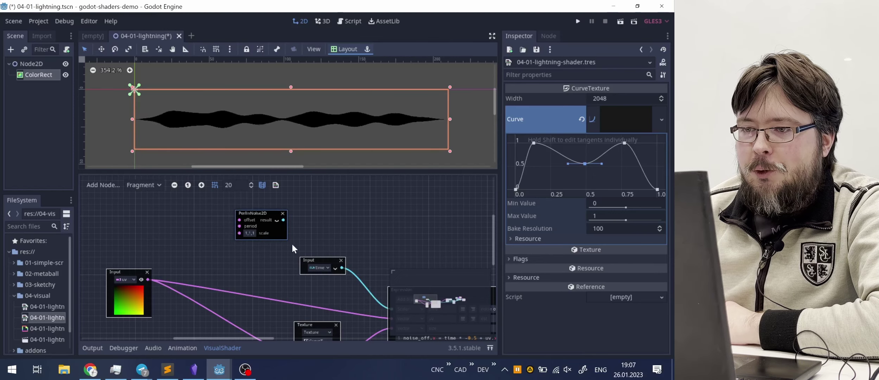
Step: Move the time input node directly above the uv input and shift the uv node further from the Texture node
drag(310, 258, 102, 239)
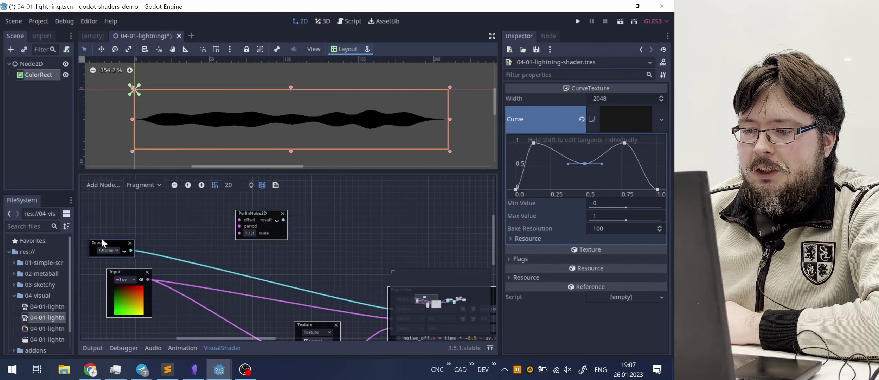
middle_drag(168, 216, 237, 235)
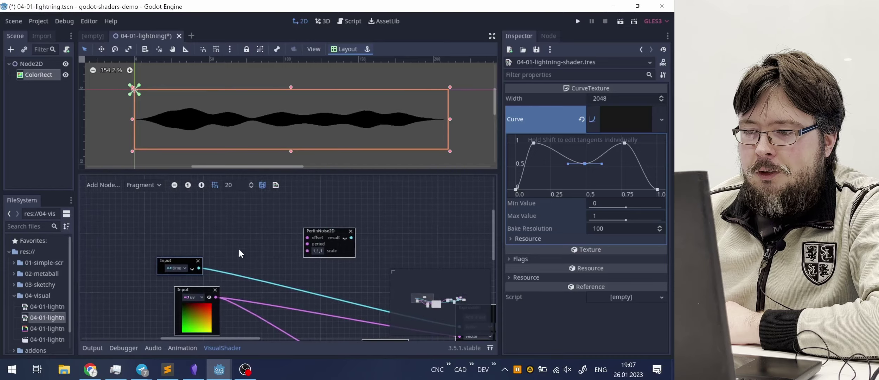
drag(192, 287, 170, 288)
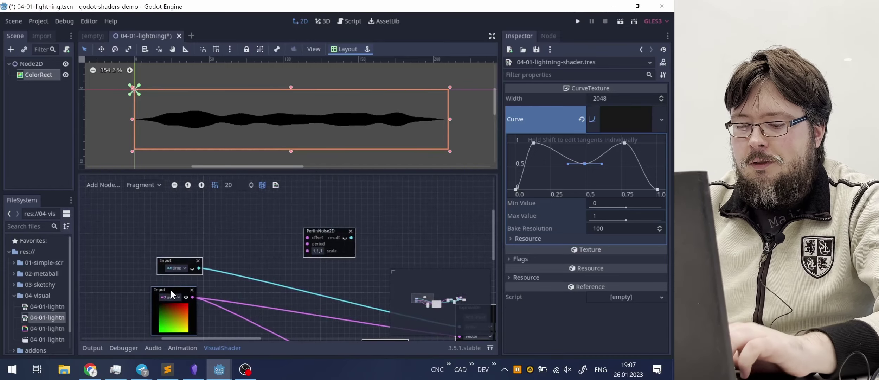
Step: Create a new Expression node and place it in front of the new PerlinNoise2D node
right_click(247, 233)
text(expr)
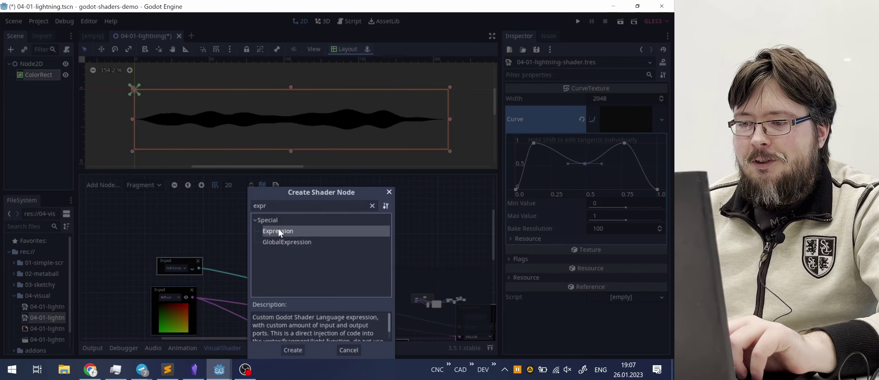
double_click(278, 229)
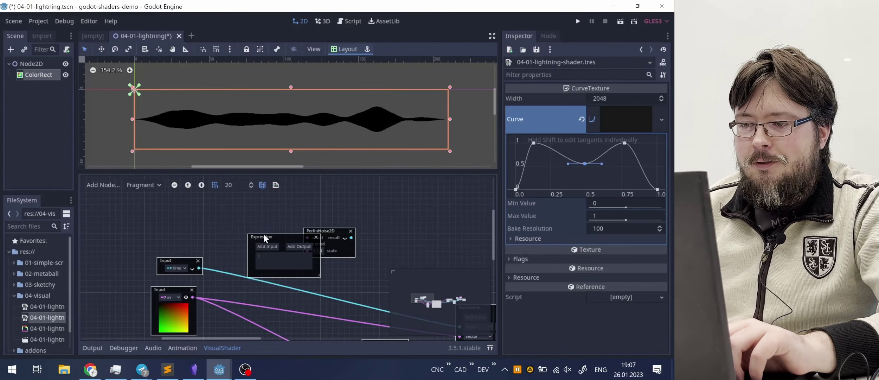
drag(263, 235, 218, 212)
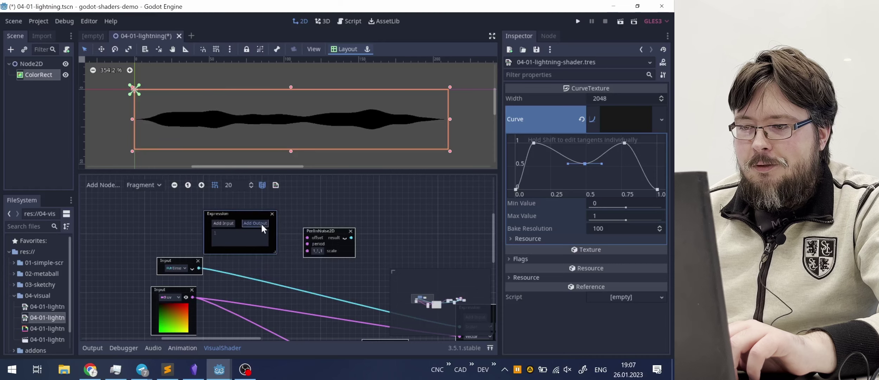
Step: Add a vector output named res to the new Expression node
click(261, 222)
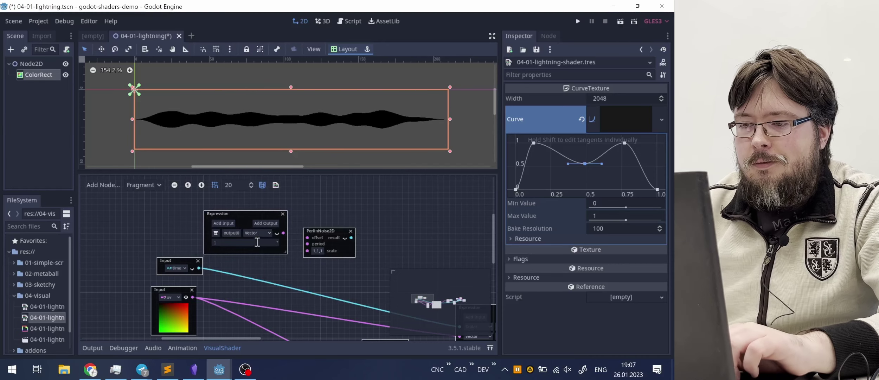
click(231, 233)
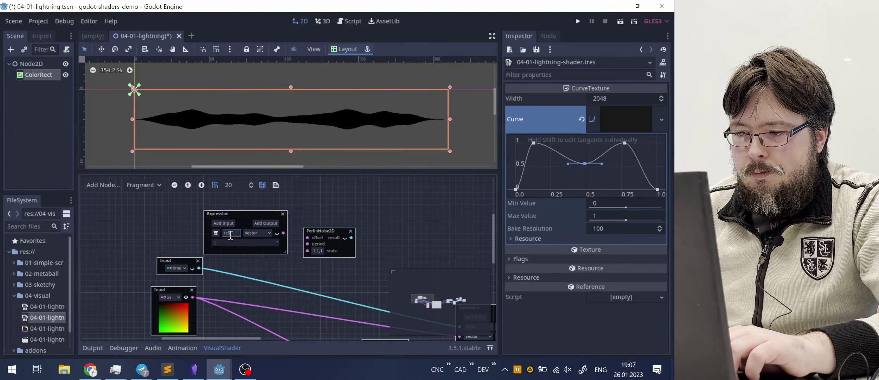
click(257, 244)
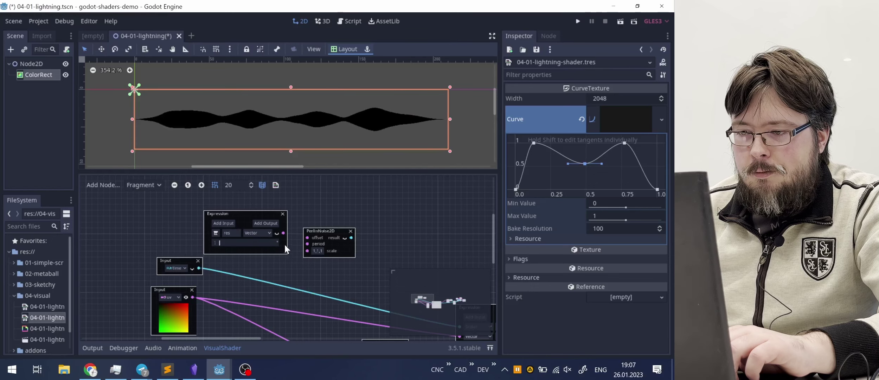
Step: Enlarge the new Expression node, space it out from the PerlinNoise2D node, and connect its res output to the noise offset
drag(286, 253, 350, 269)
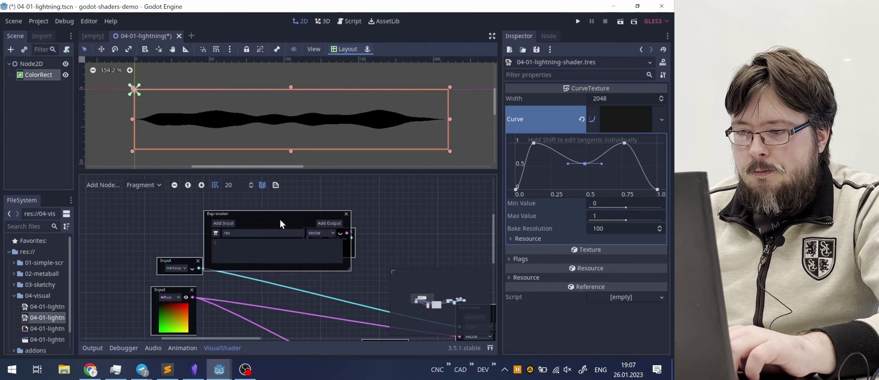
drag(280, 223, 234, 199)
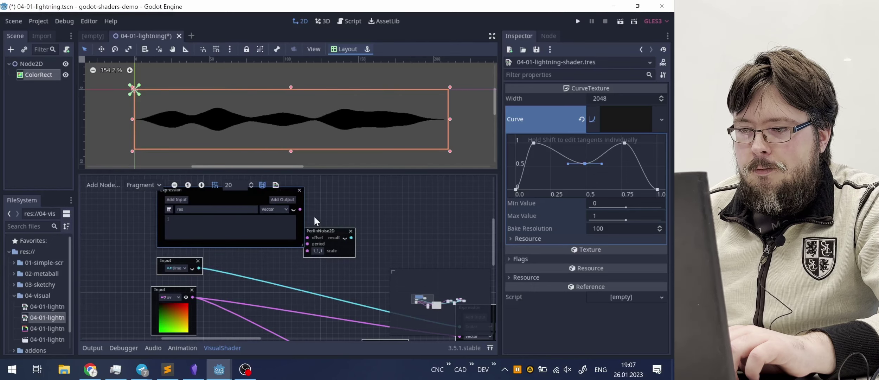
drag(316, 231, 386, 214)
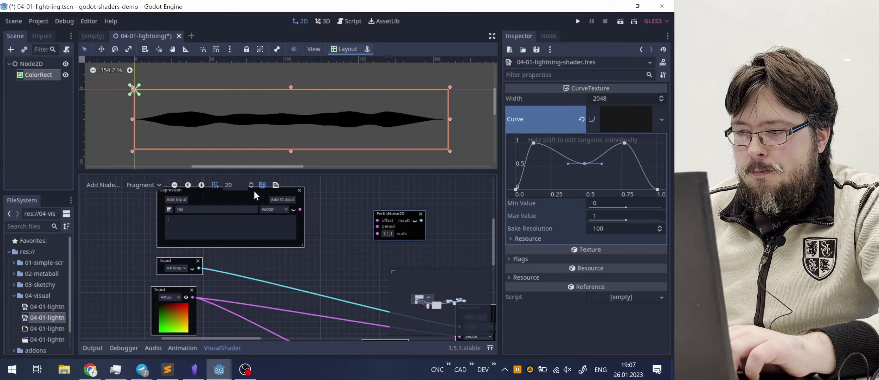
drag(255, 191, 311, 198)
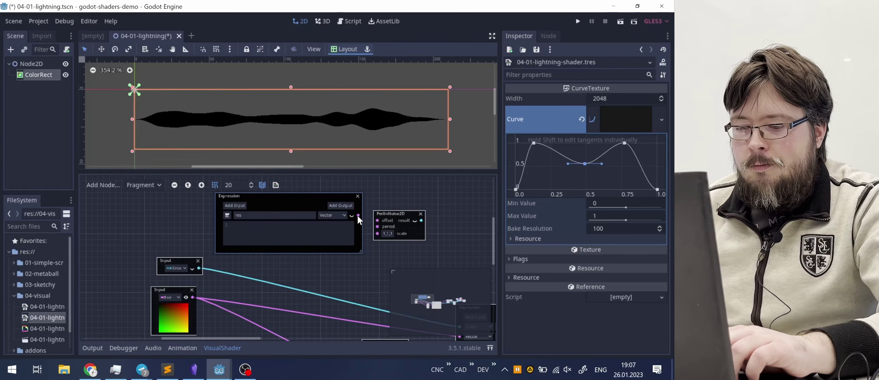
drag(375, 221, 377, 221)
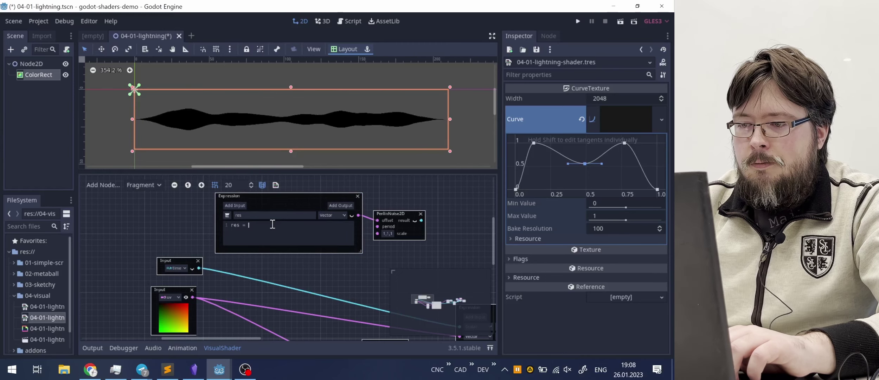
Step: Start the new Expression's code with res.x = and add a vector input named uv, moving the time input node further away
text(.x)
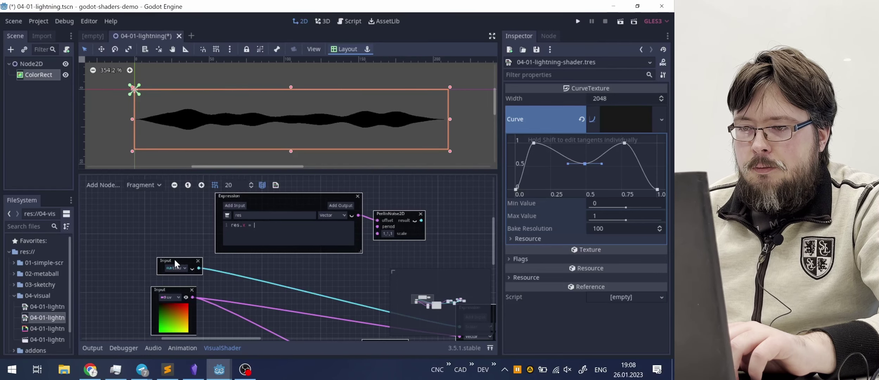
drag(174, 259, 138, 254)
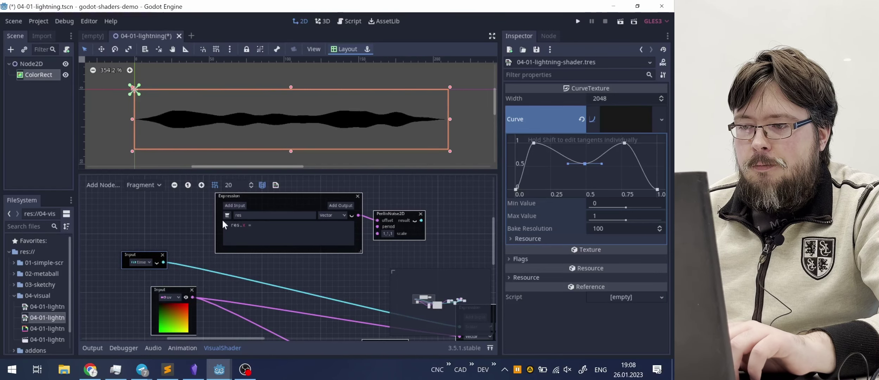
click(234, 205)
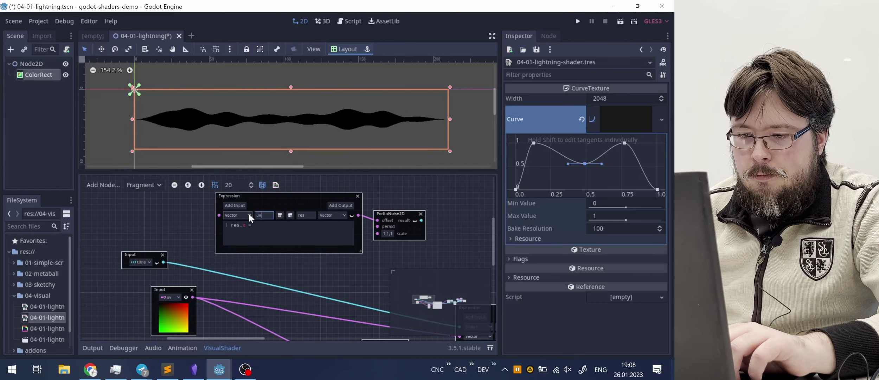
click(272, 233)
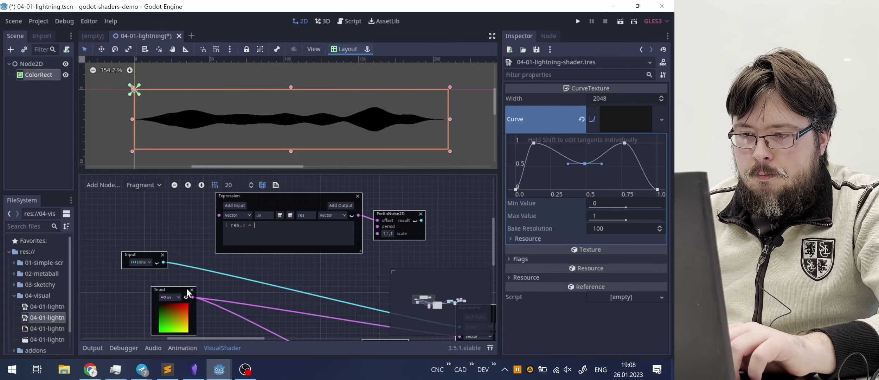
Step: Connect the uv input node to the uv input of the new Expression node
drag(167, 289, 217, 215)
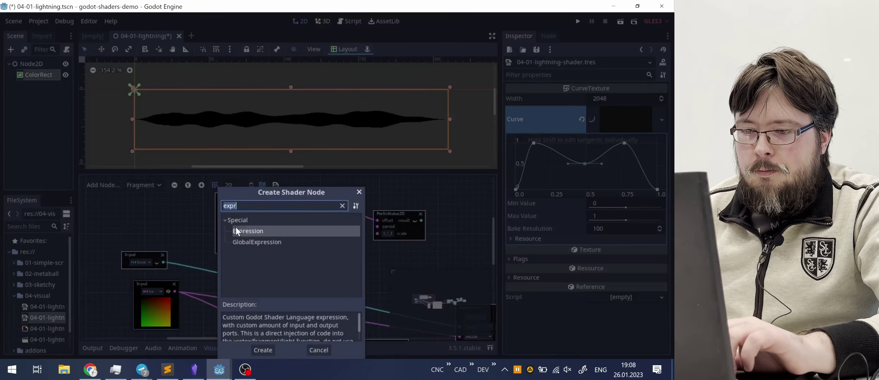
key(Escape)
ctrl+scroll(203, 229, up, 2)
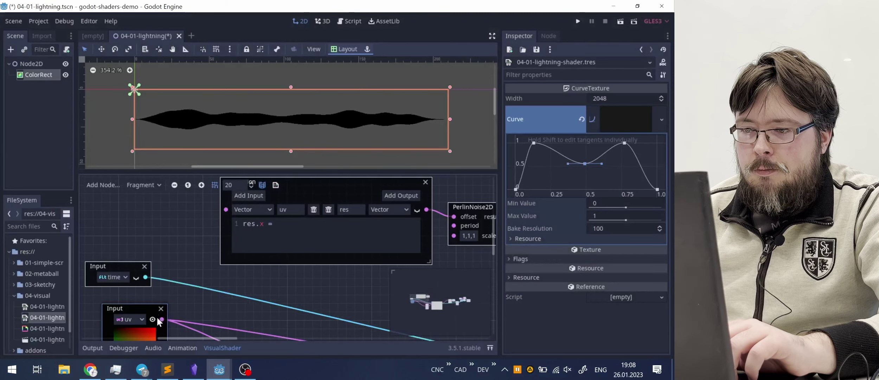
drag(162, 319, 225, 209)
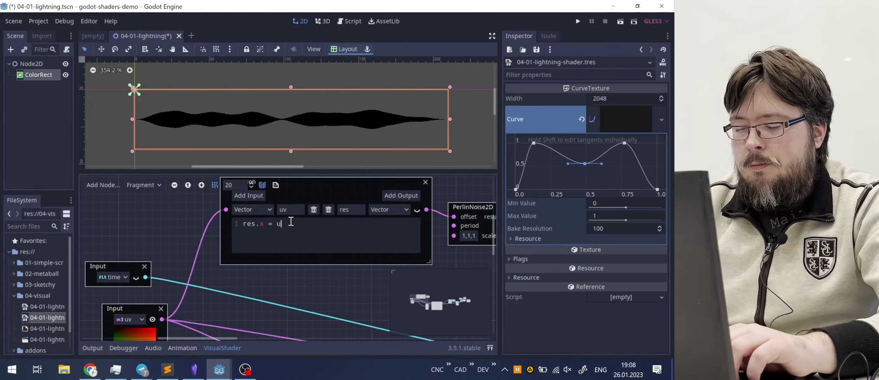
Step: Complete the new Expression's code as "res.x = uv.x;" and "res.y = time;" on two lines
text(v.x)
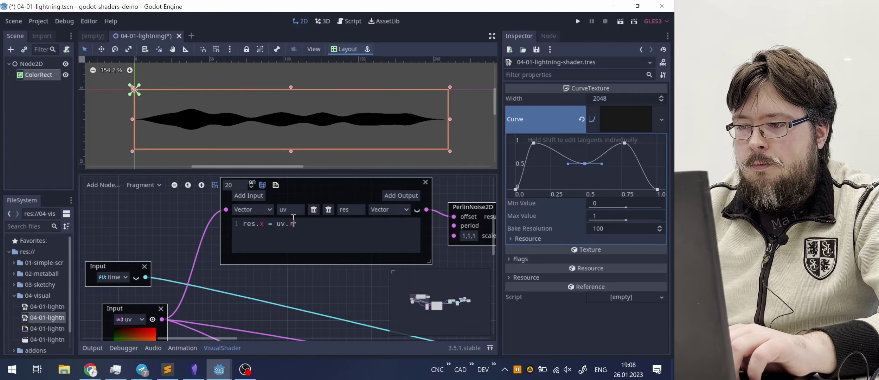
key(BackSpace)
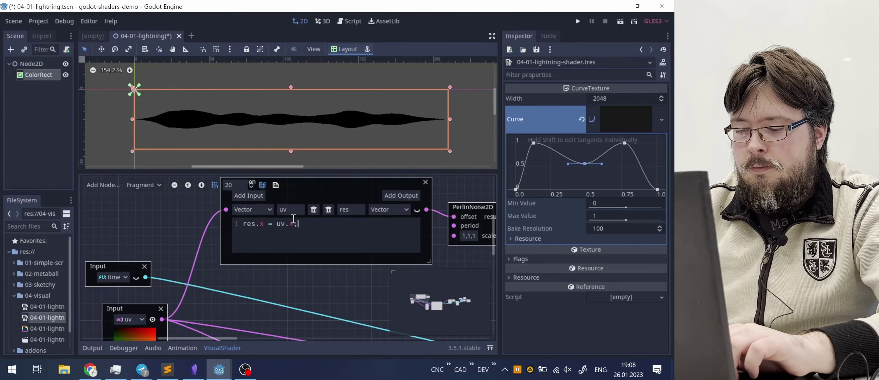
text(s.y = time;)
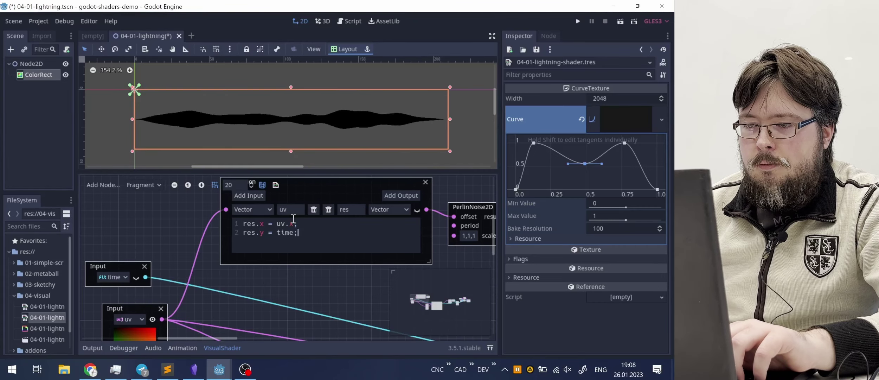
Step: Add a scalar input named time to the new Expression node and connect the time input node to it
click(257, 197)
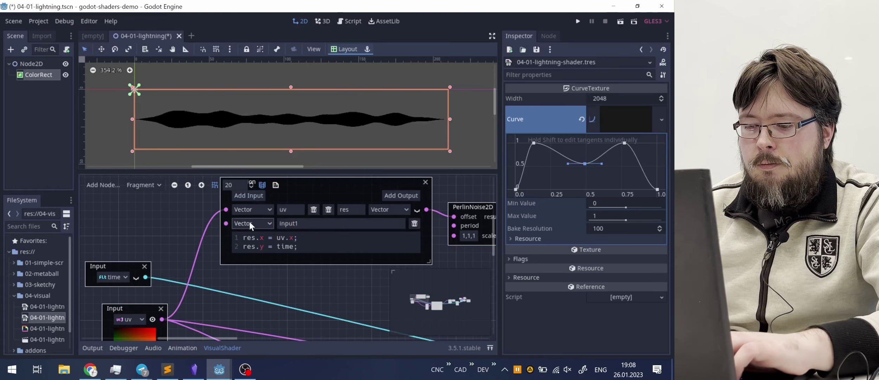
click(249, 223)
click(251, 236)
double_click(294, 223)
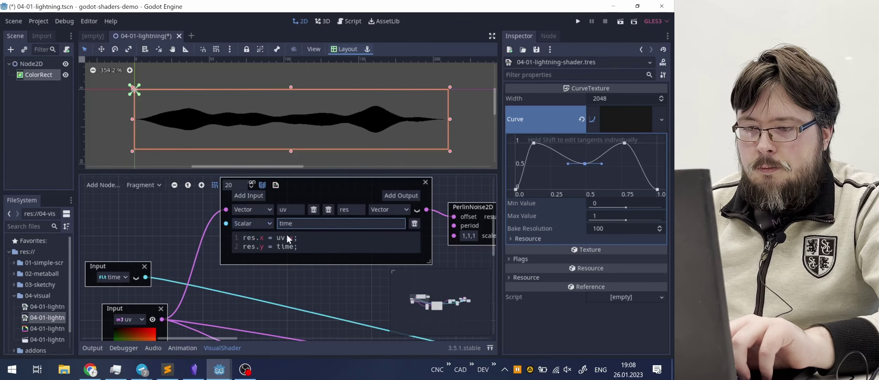
text(time)
click(313, 248)
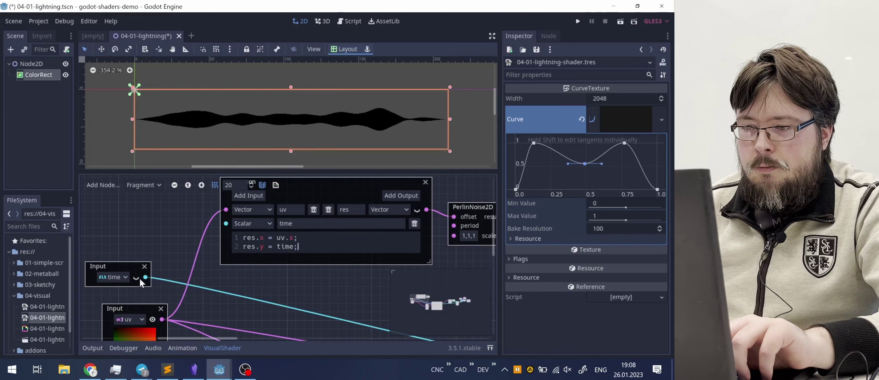
drag(145, 277, 219, 220)
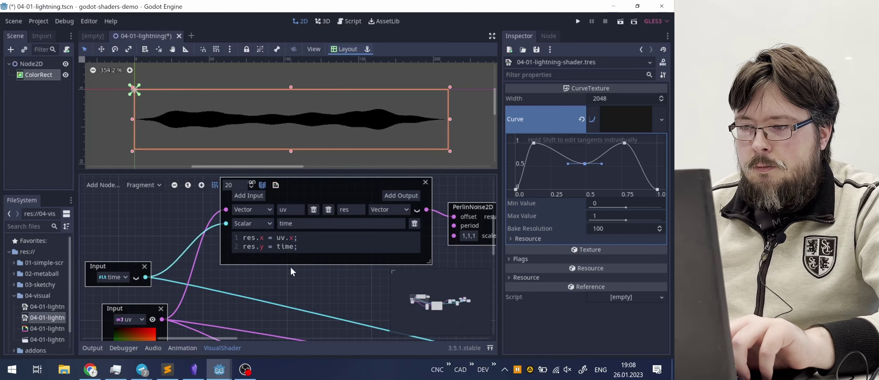
Step: Show the result preview on the new PerlinNoise2D node and move the node further from its Expression node
ctrl+scroll(291, 267, down, 6)
ctrl+scroll(281, 252, up, 4)
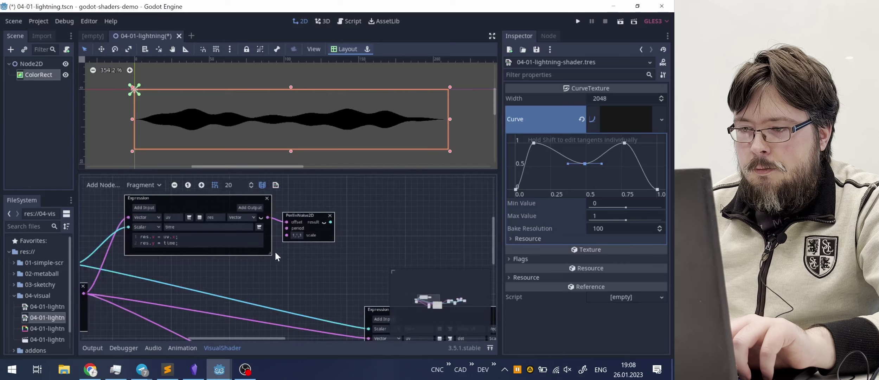
click(323, 222)
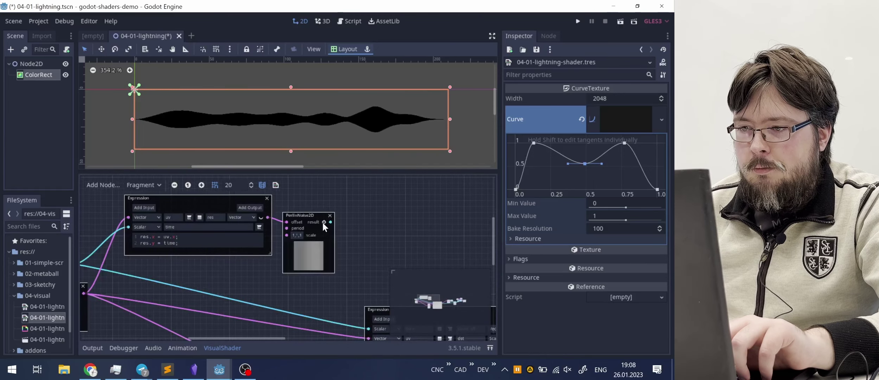
drag(306, 214, 331, 208)
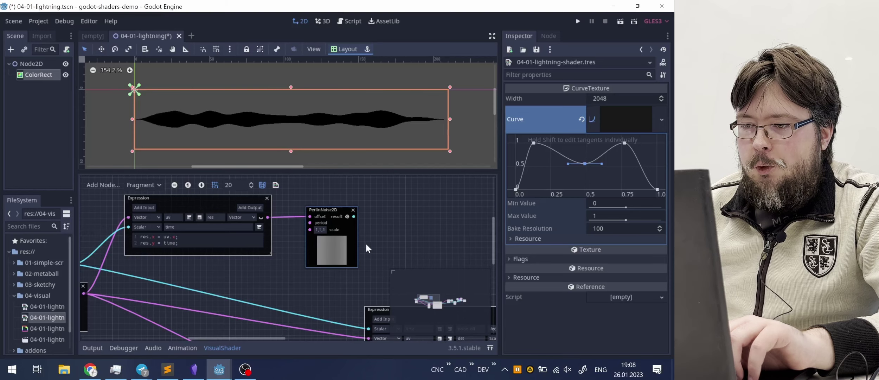
Step: Set the new PerlinNoise2D node's scale to x 10 and y 5
ctrl+scroll(363, 245, up, 4)
click(272, 211)
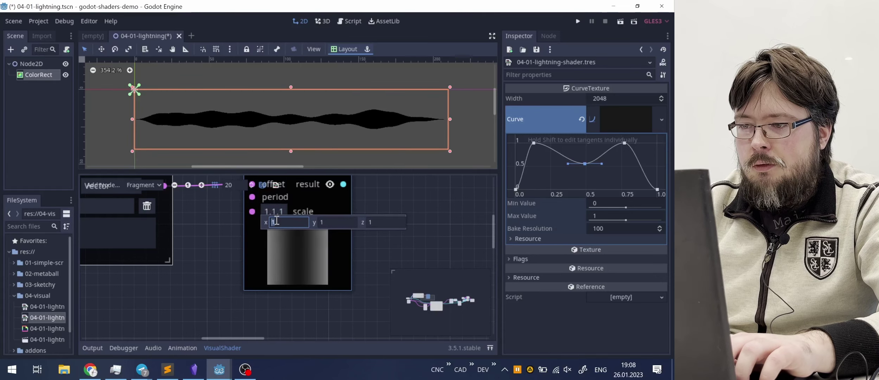
text(10)
key(Tab)
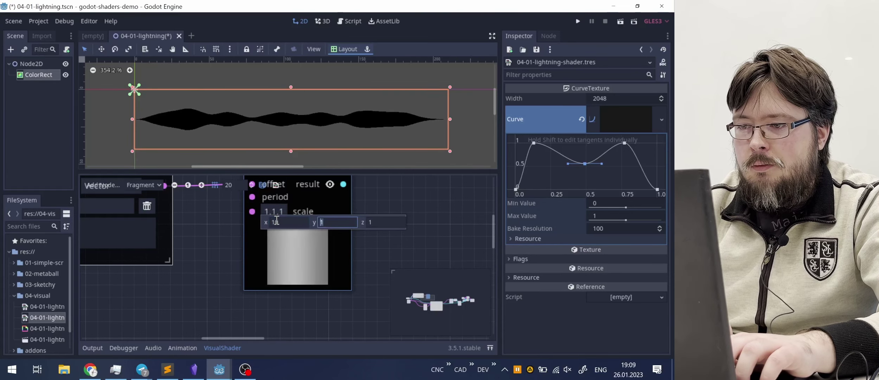
key(Return)
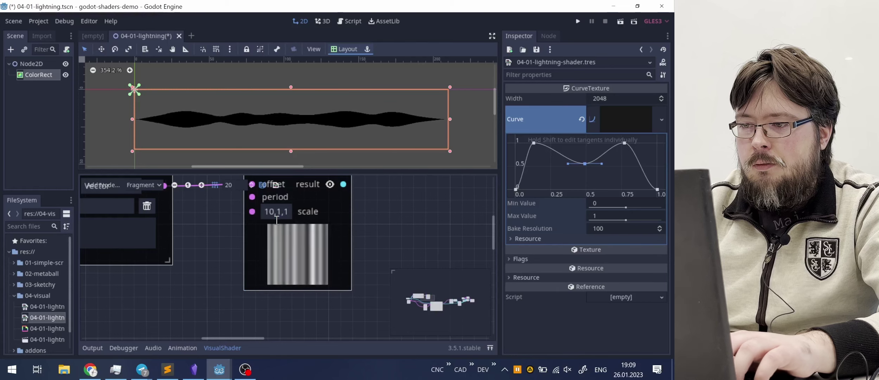
click(268, 212)
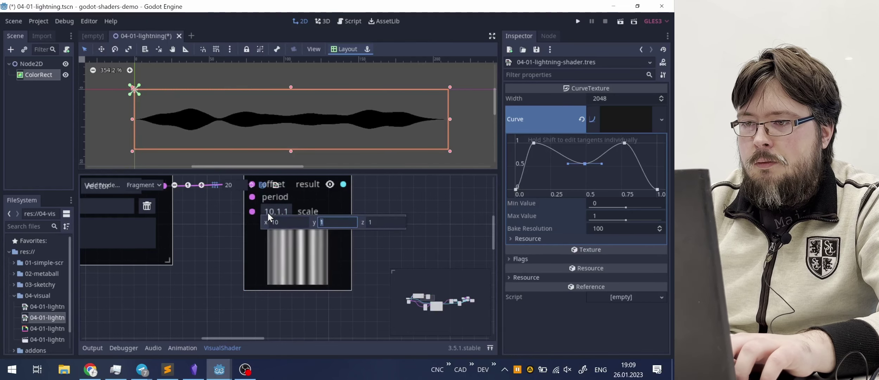
text(5)
key(Return)
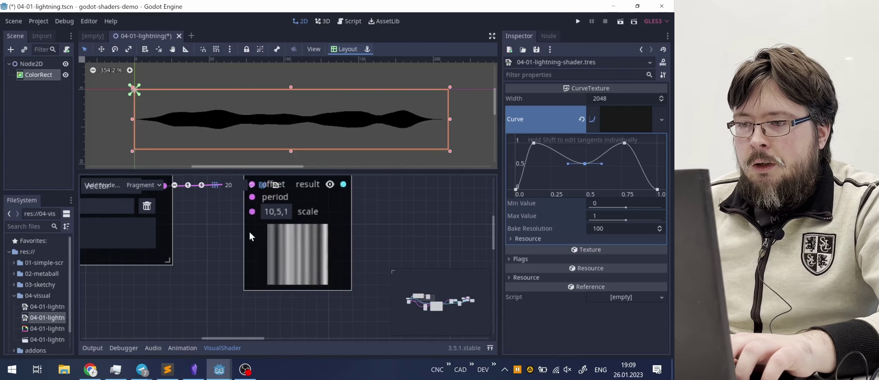
Step: Move the new Expression node closer to the input nodes and place the PerlinNoise2D node directly beside it
ctrl+scroll(250, 232, down, 6)
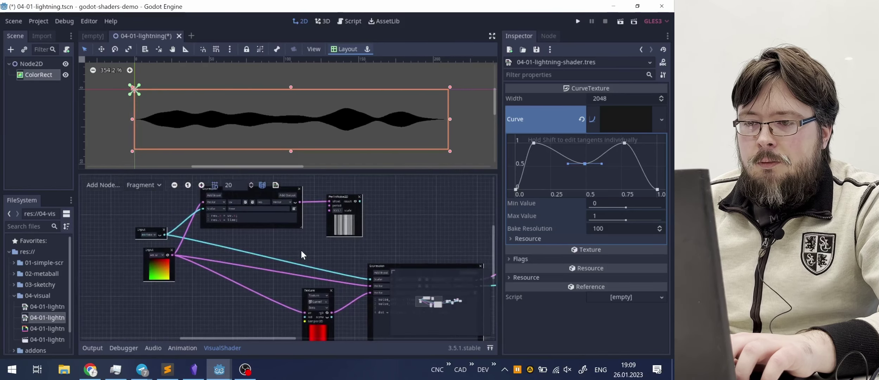
scroll(267, 242, right, 2)
scroll(268, 242, up, 1)
drag(212, 198, 194, 196)
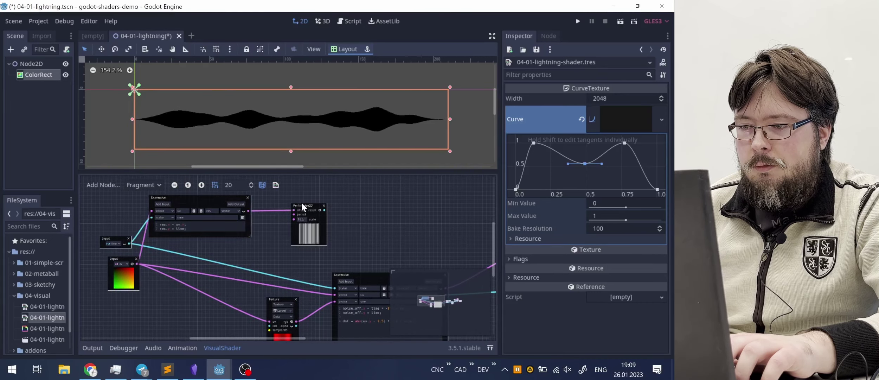
drag(308, 204, 280, 200)
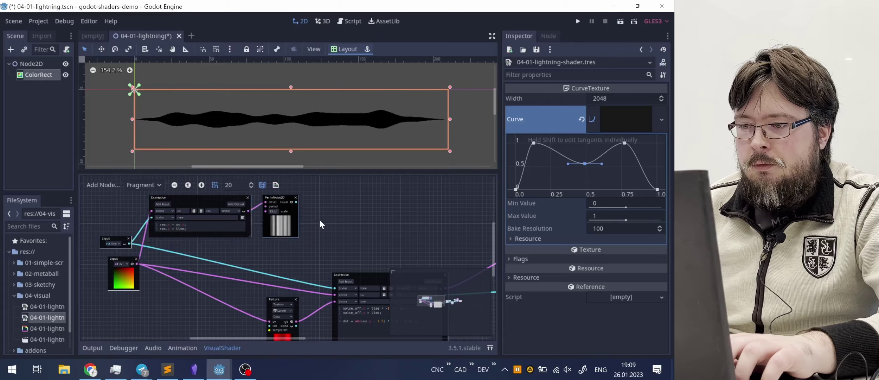
Step: Add another input to the main Expression node and name it noise
scroll(279, 212, right, 2)
ctrl+scroll(313, 273, up, 2)
ctrl+scroll(330, 200, up, 1)
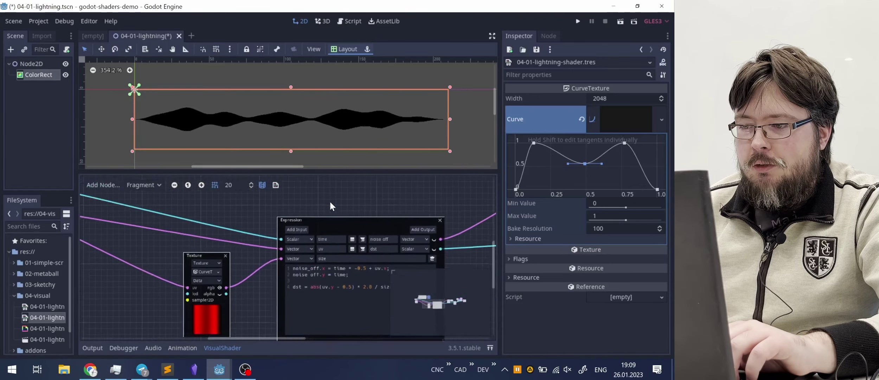
scroll(330, 200, up, 1)
click(295, 248)
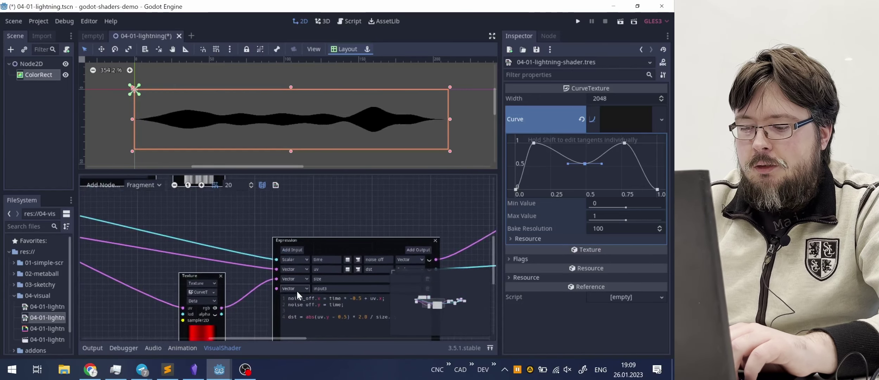
double_click(317, 289)
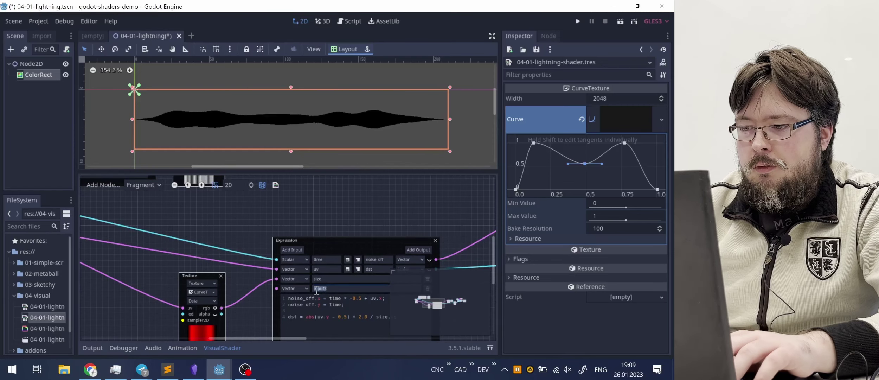
text(ra)
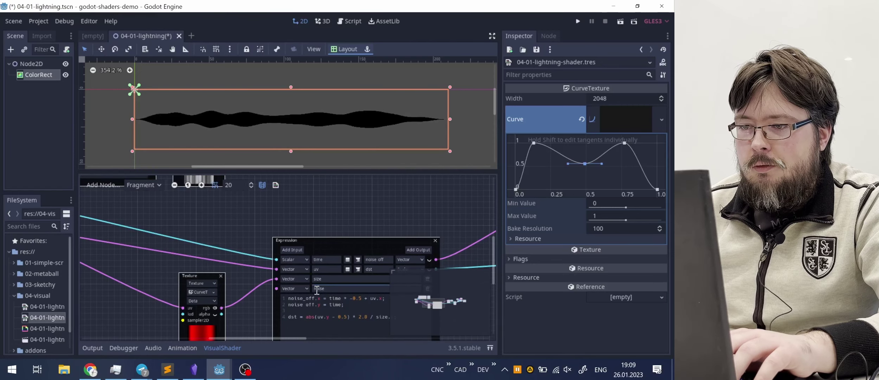
Step: Make the main Expression's noise input a scalar and connect the new PerlinNoise2D node's result to it
scroll(263, 247, up, 2)
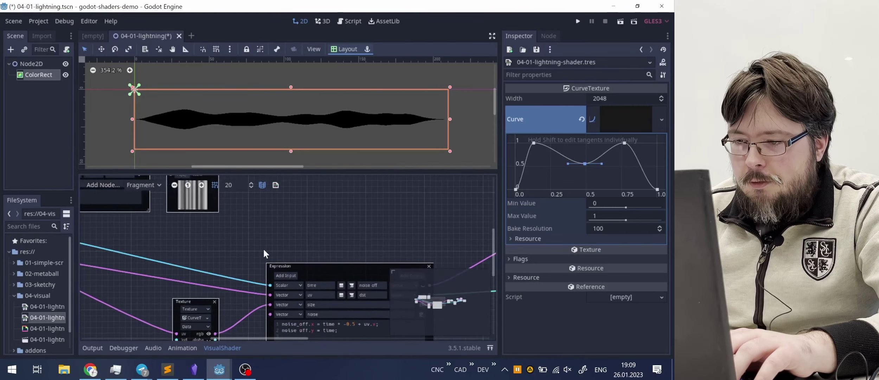
ctrl+scroll(237, 261, down, 2)
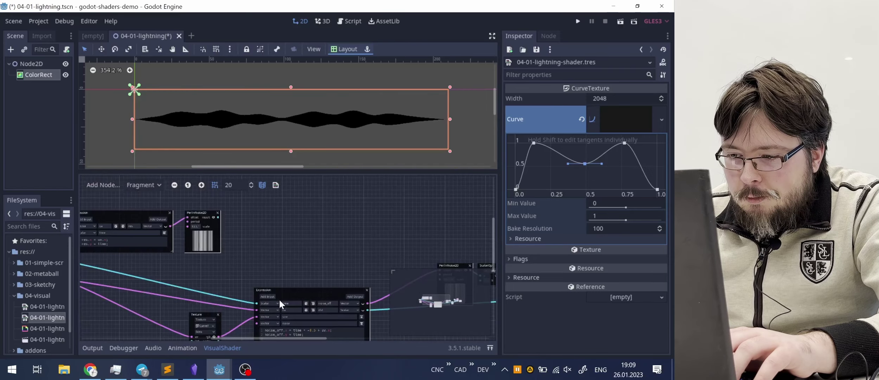
click(270, 323)
click(268, 330)
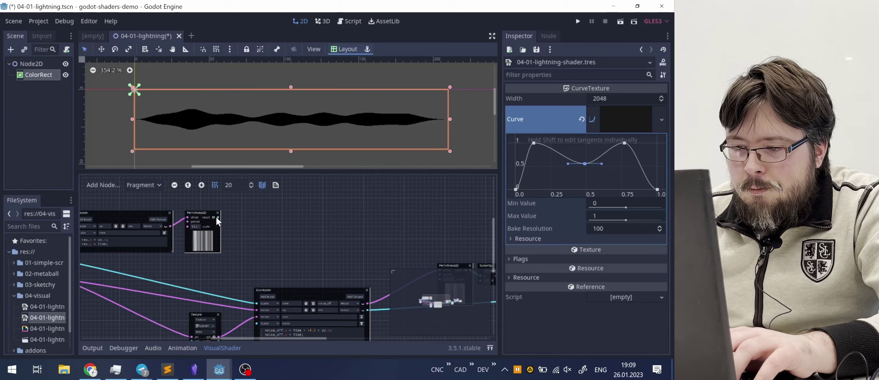
drag(216, 215, 257, 323)
middle_drag(259, 322, 268, 207)
ctrl+scroll(269, 207, up, 4)
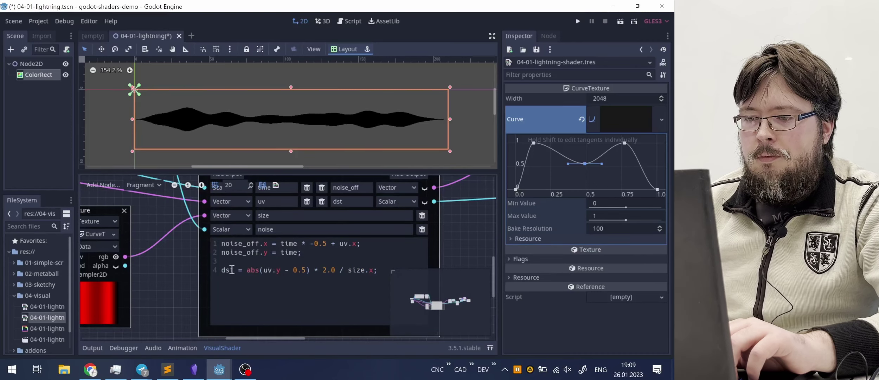
Step: Extend the dst formula in the main Expression so its absolute term reads abs(uv.y - 0.5 + noise - 0.5)
middle_drag(186, 270, 121, 291)
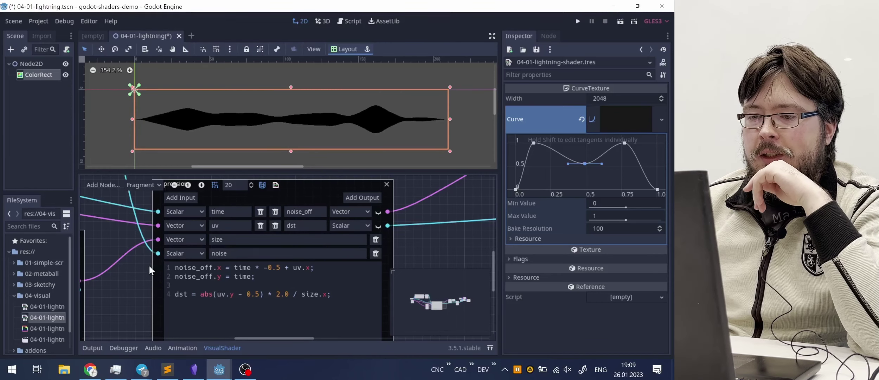
ctrl+scroll(141, 265, down, 4)
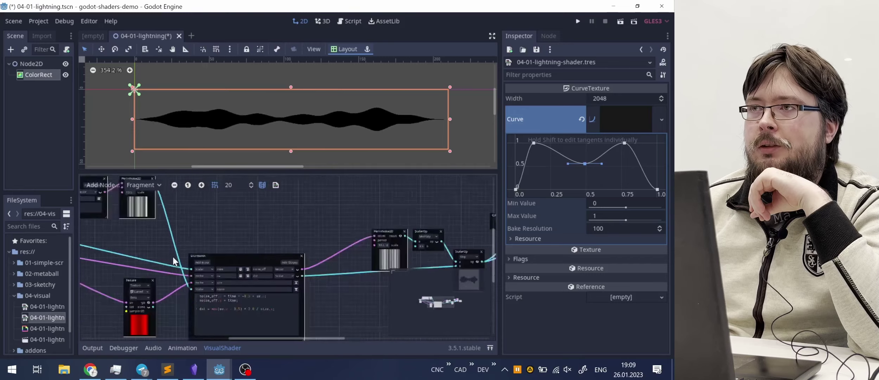
ctrl+scroll(164, 245, up, 2)
middle_drag(171, 259, 185, 305)
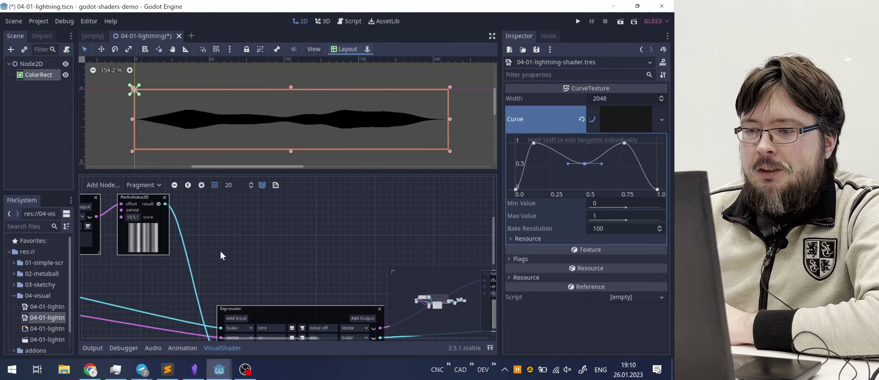
scroll(198, 271, down, 5)
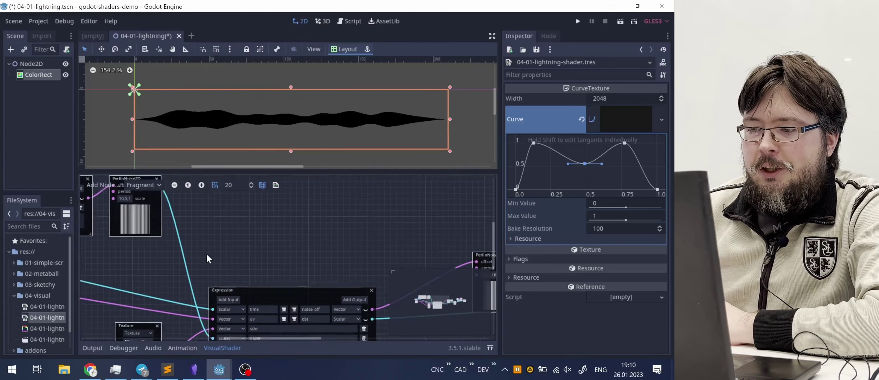
scroll(186, 267, down, 1)
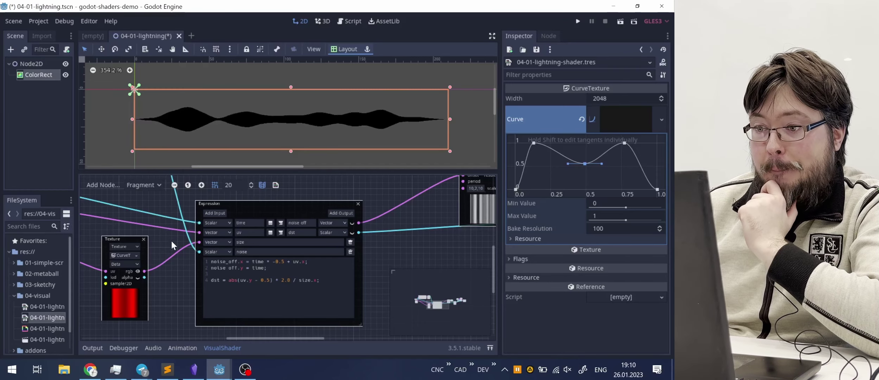
scroll(190, 273, down, 1)
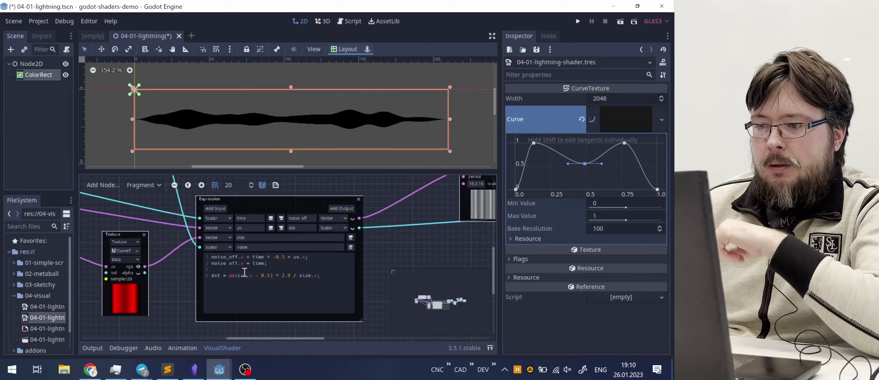
ctrl+scroll(261, 272, up, 4)
ctrl+scroll(269, 281, down, 4)
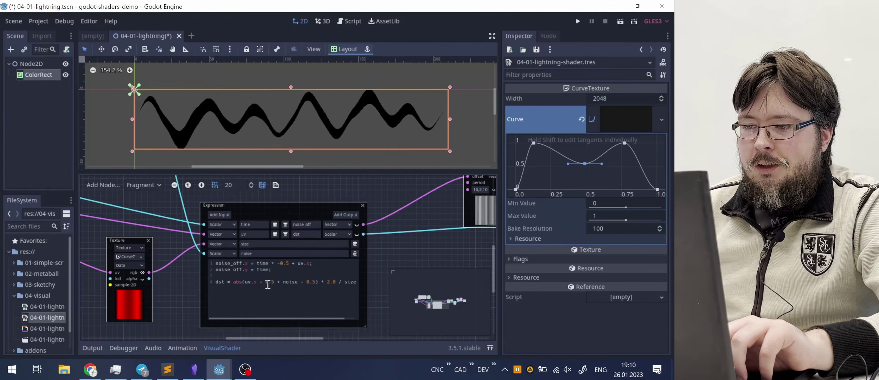
middle_drag(384, 261, 352, 249)
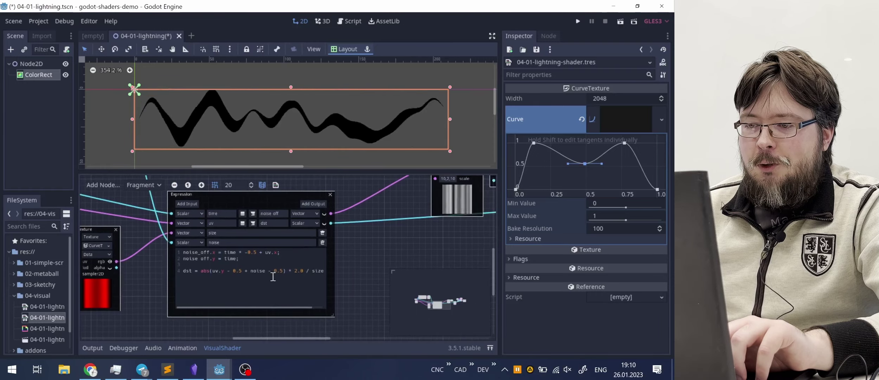
key(End)
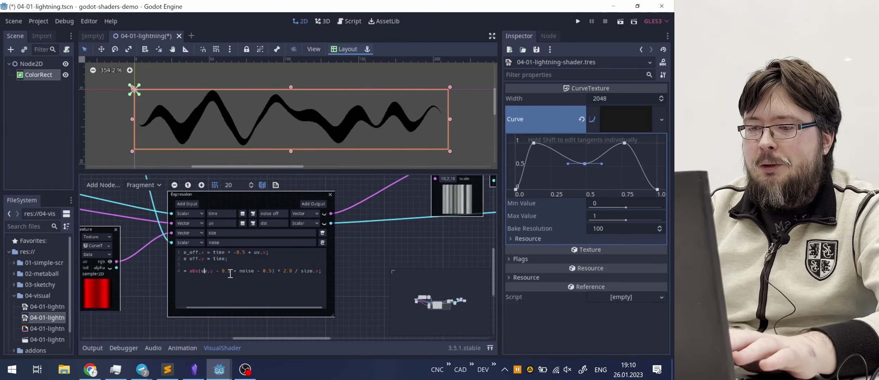
key(Left)
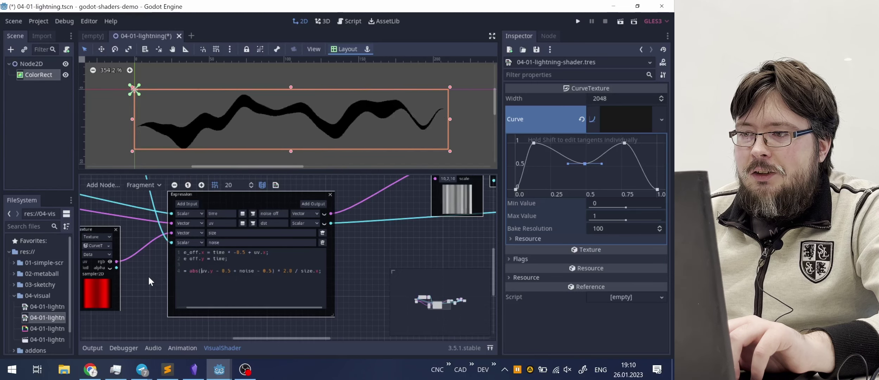
Step: Try a y scale of 1 on the PerlinNoise2D node that feeds the main Expression's noise input
ctrl+scroll(149, 275, down, 3)
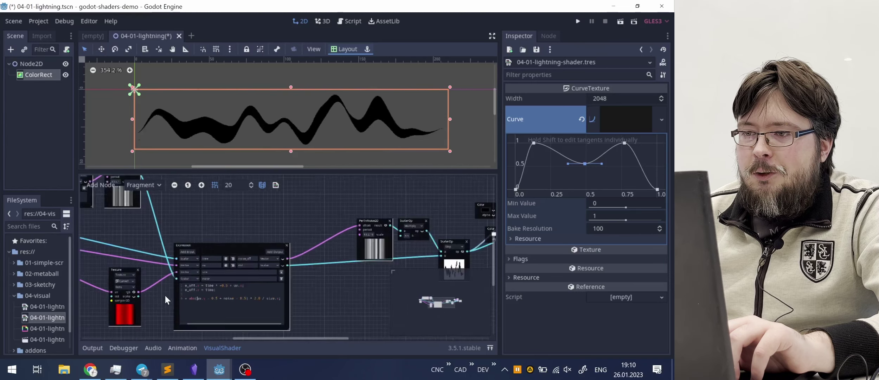
ctrl+scroll(165, 296, down, 1)
ctrl+scroll(172, 256, down, 1)
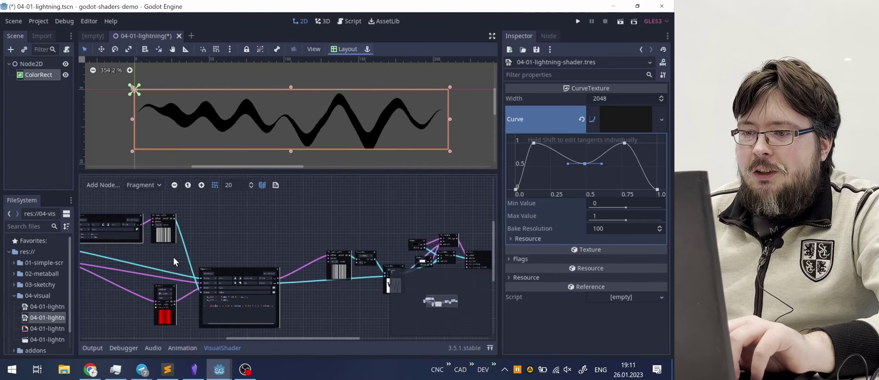
middle_drag(173, 257, 215, 253)
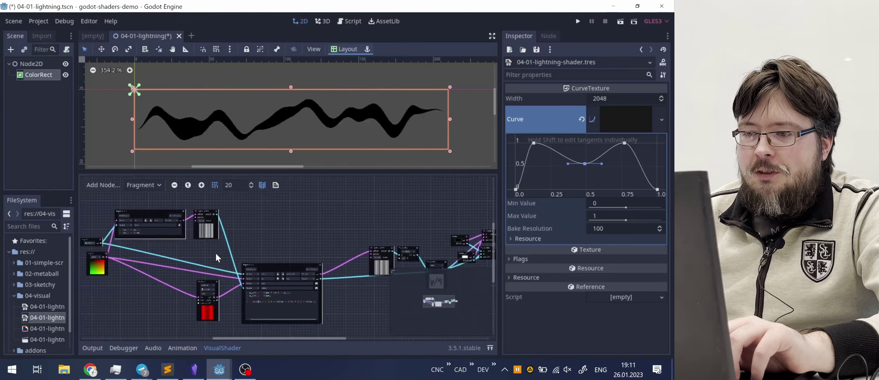
ctrl+scroll(205, 235, up, 6)
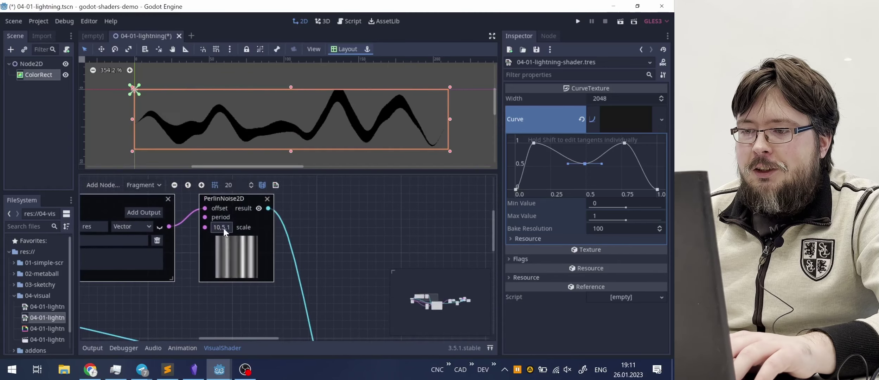
click(224, 227)
click(300, 239)
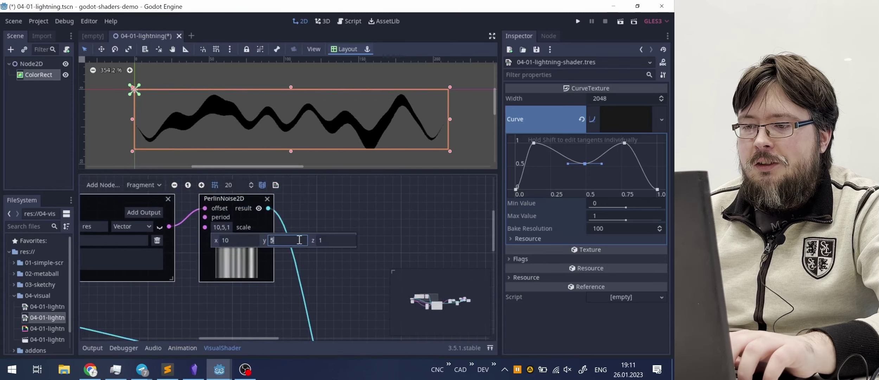
text(1)
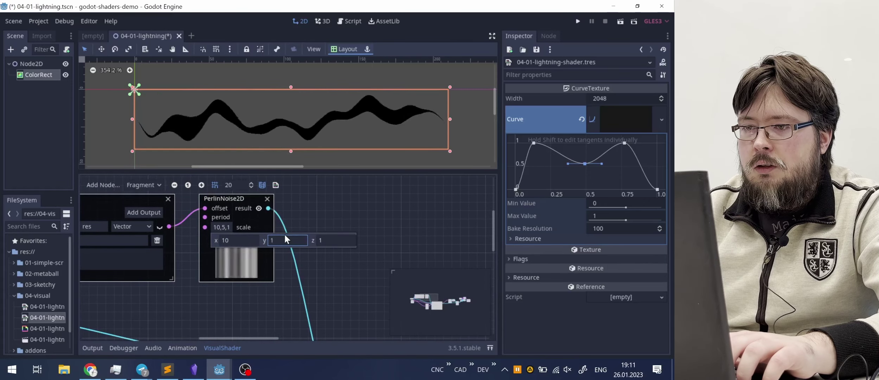
key(Return)
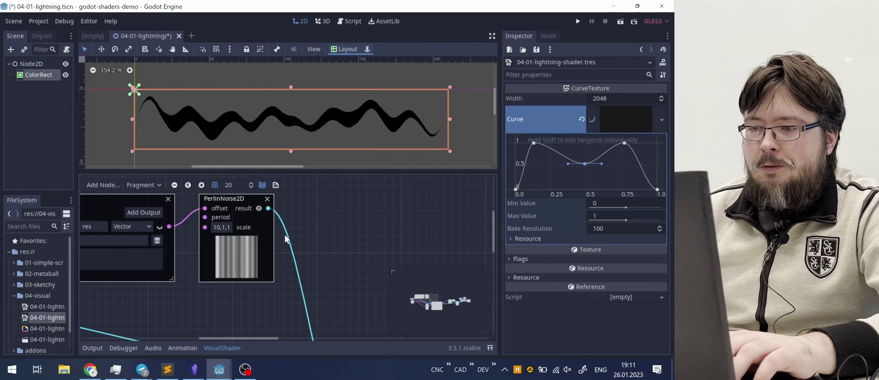
Step: Set the y scale of the PerlinNoise2D node feeding the noise input to 2.1
click(225, 227)
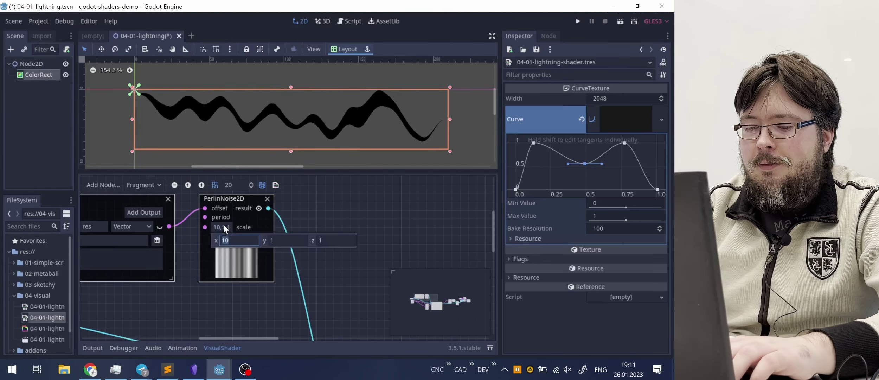
click(280, 240)
text(2.1)
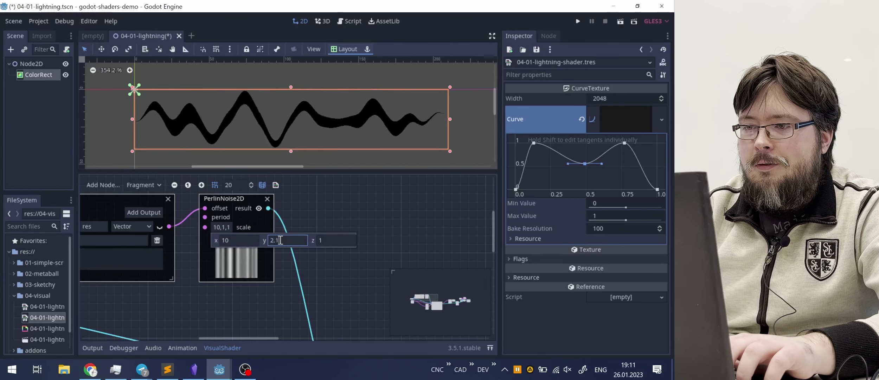
key(Return)
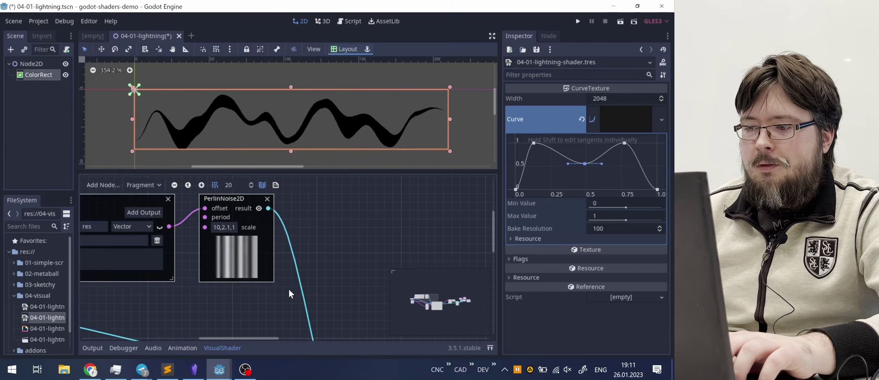
Step: Halve the noise offset in the dst formula by changing the noise term to (noise - 0.5) * 0.5
middle_drag(278, 307, 238, 188)
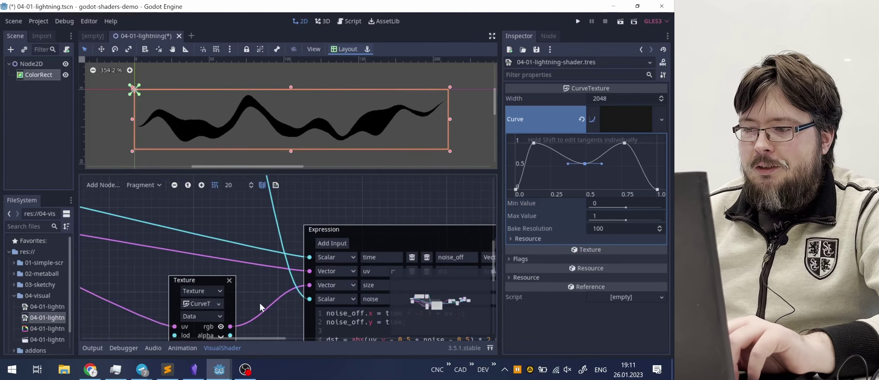
middle_drag(260, 303, 219, 251)
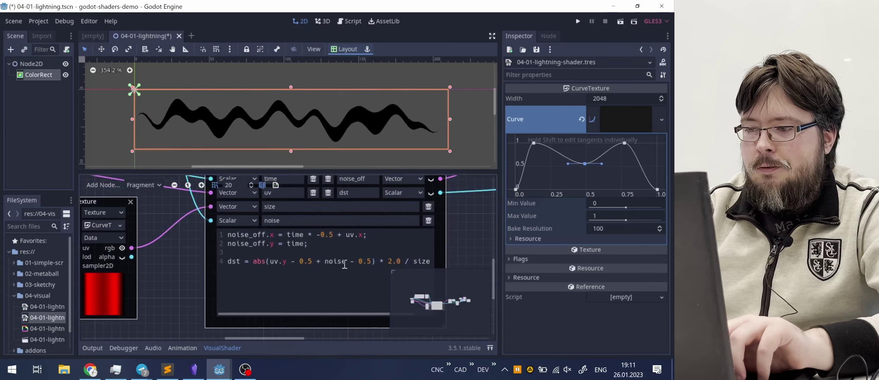
click(328, 262)
text(()
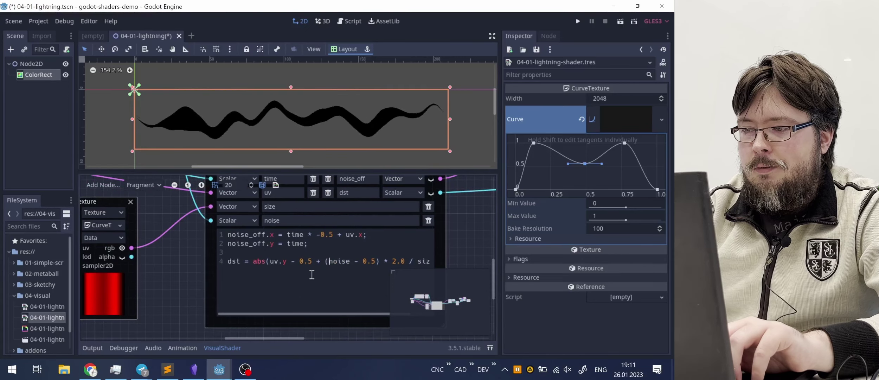
key(Right)
key(Right)
key(Right)
key(Right)
key(Right)
key(Right)
key(Right)
key(Right)
key(Right)
key(Right)
key(Right)
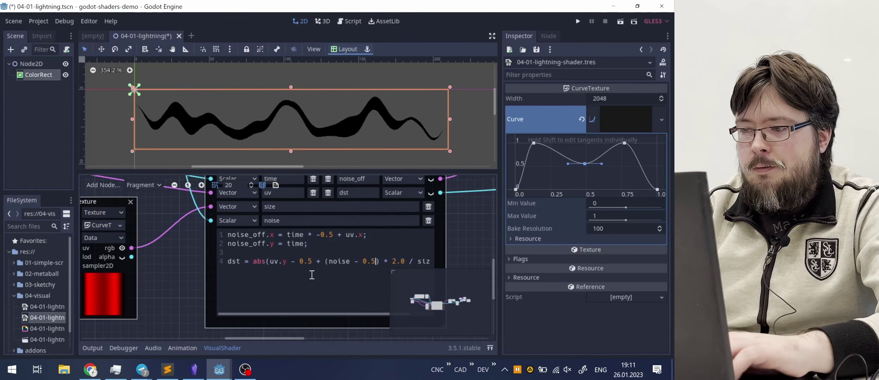
text() * 0.5) *)
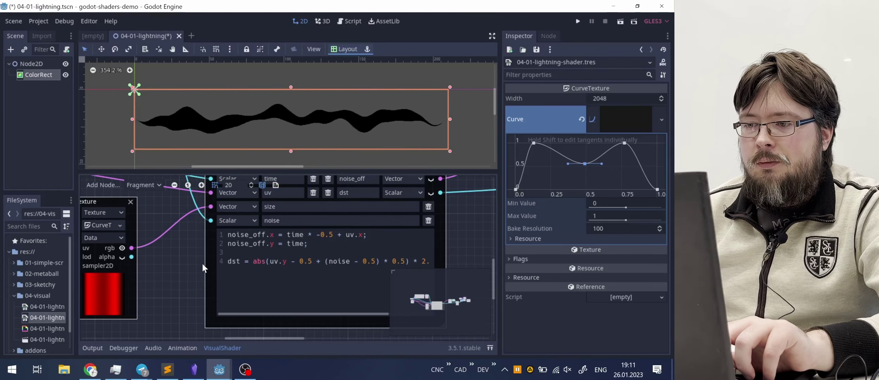
shift+scroll(189, 252, left, 1)
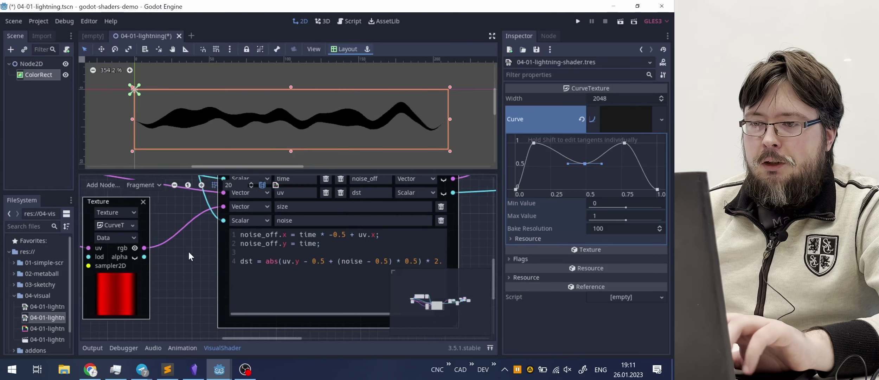
middle_drag(188, 252, 140, 262)
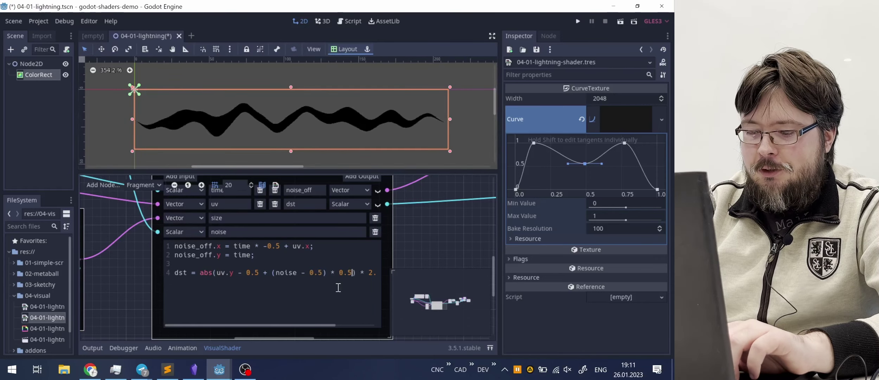
Step: Multiply the noise offset by size inside the dst formula, making the term (noise - 0.5) * 0.5 * size
text(*)
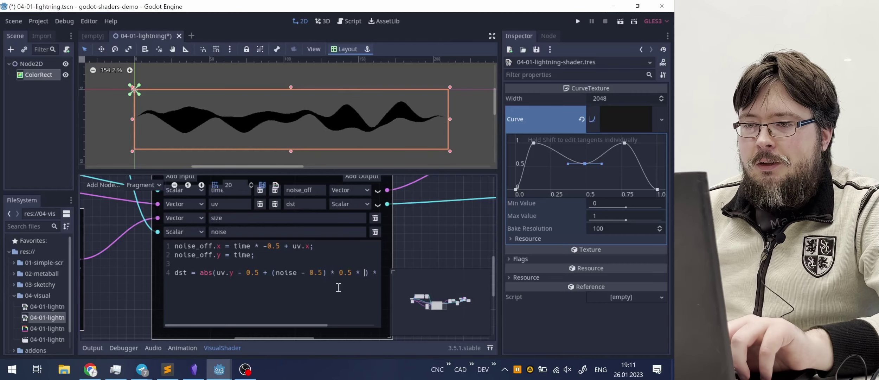
text( size)
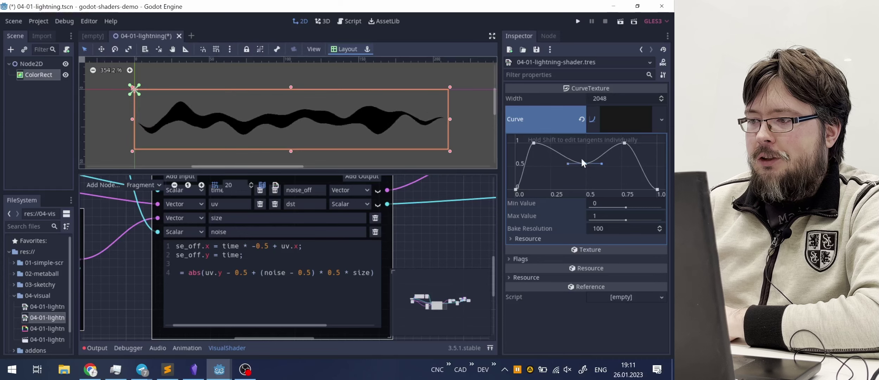
Step: Raise the middle point of the CurveTexture curve to 1 and shift its upper-left point slightly right to form a flat plateau
drag(584, 163, 540, 114)
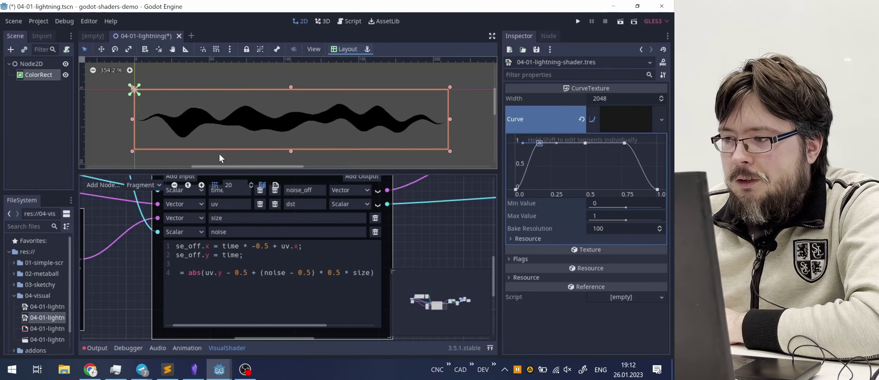
middle_drag(123, 258, 178, 264)
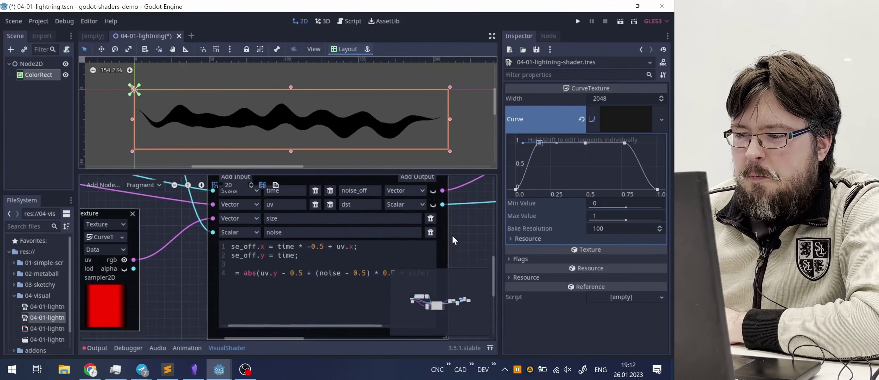
middle_drag(452, 236, 427, 226)
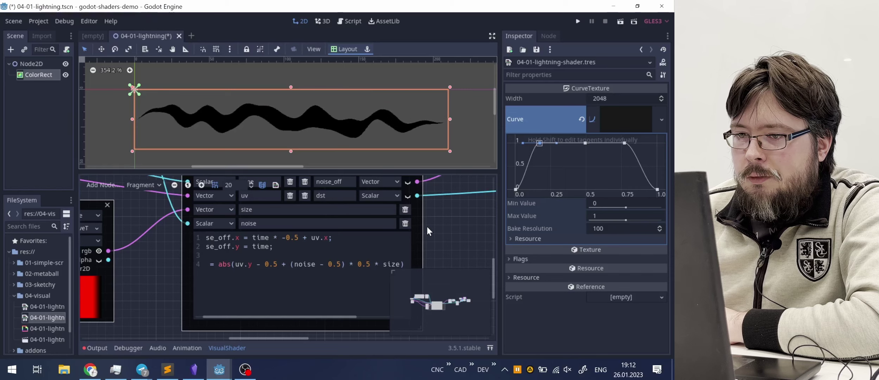
click(515, 189)
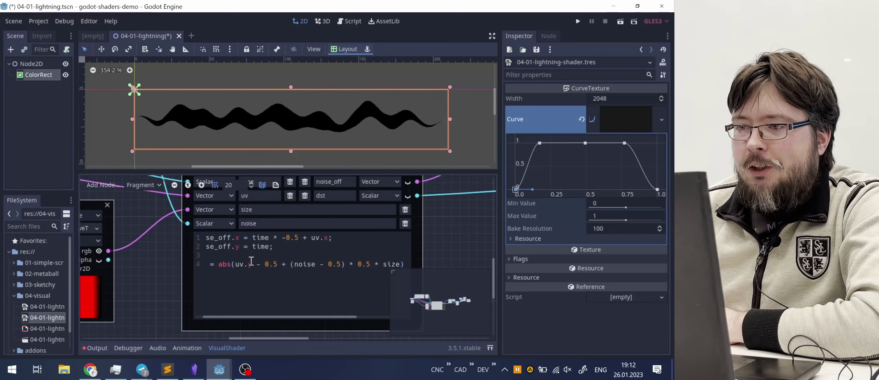
Step: Try an x scale of 1 on the PerlinNoise2D node that feeds the main Expression's noise input
ctrl+scroll(161, 267, down, 6)
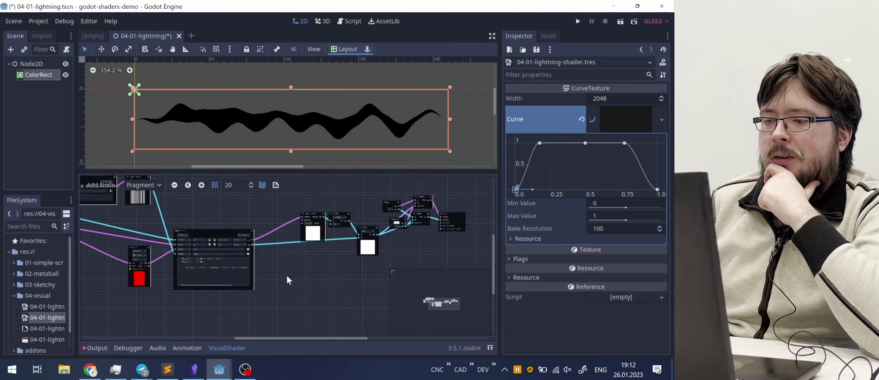
middle_drag(286, 276, 291, 298)
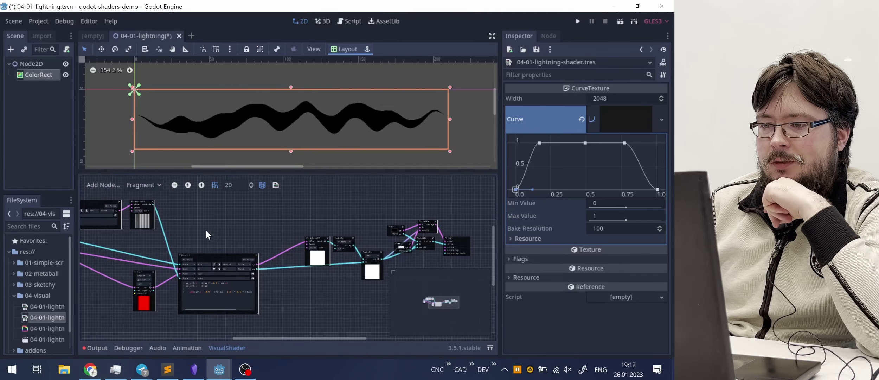
middle_drag(206, 228, 339, 265)
ctrl+scroll(251, 235, up, 6)
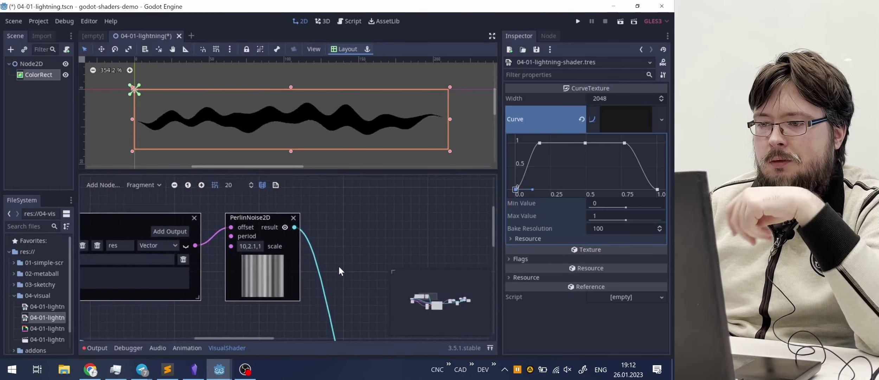
click(248, 245)
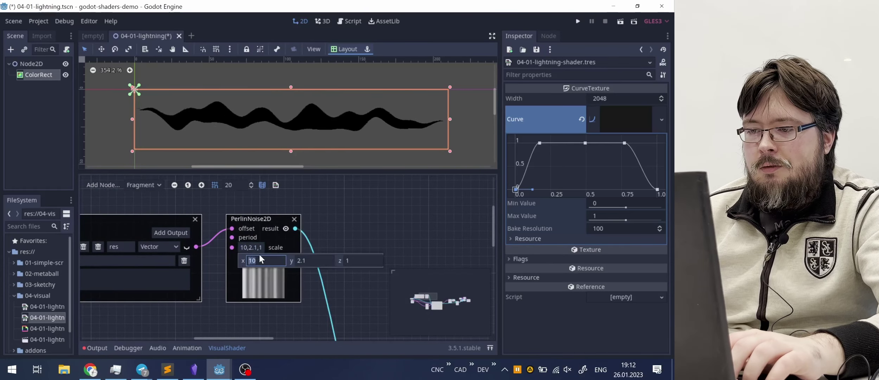
text(1)
key(Tab)
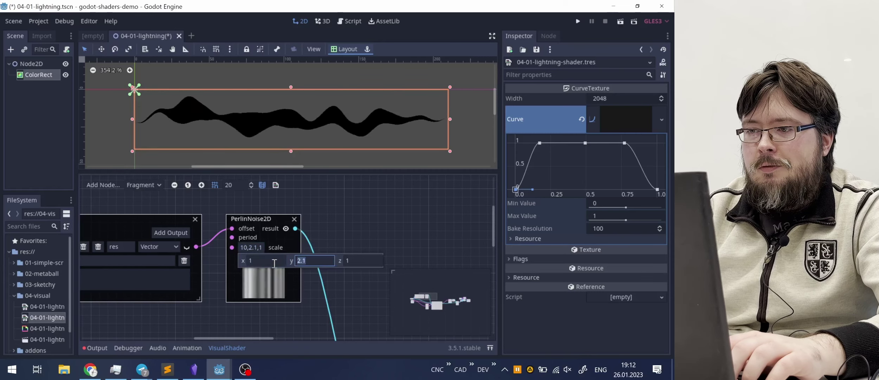
key(Return)
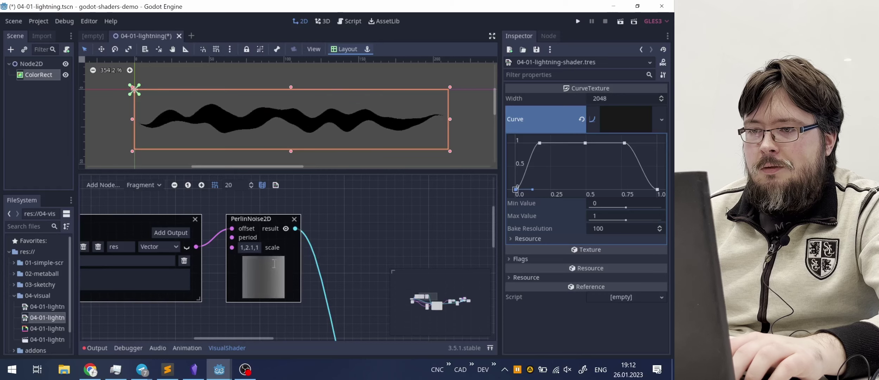
Step: Set the scale of the PerlinNoise2D node feeding the noise input to x 10 and y 0.99
click(248, 247)
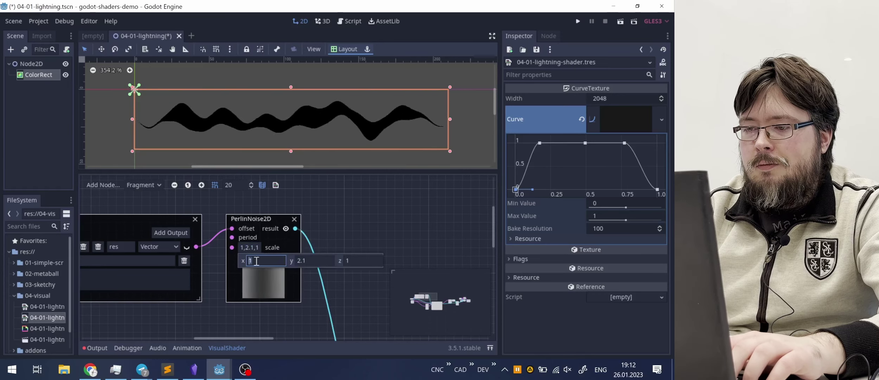
text(0)
key(Tab)
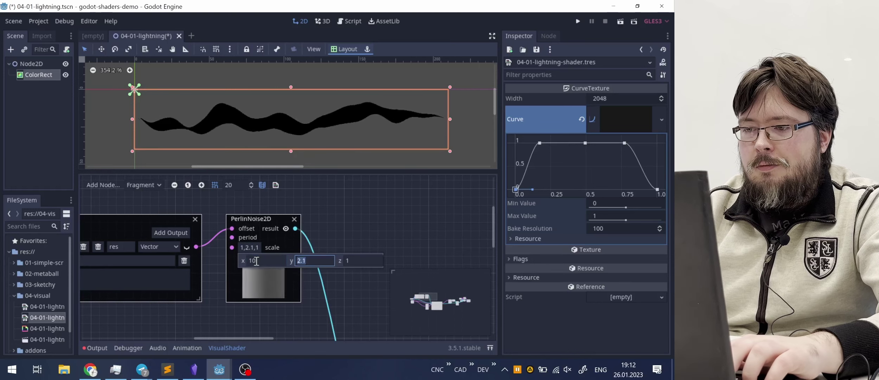
text(0.99)
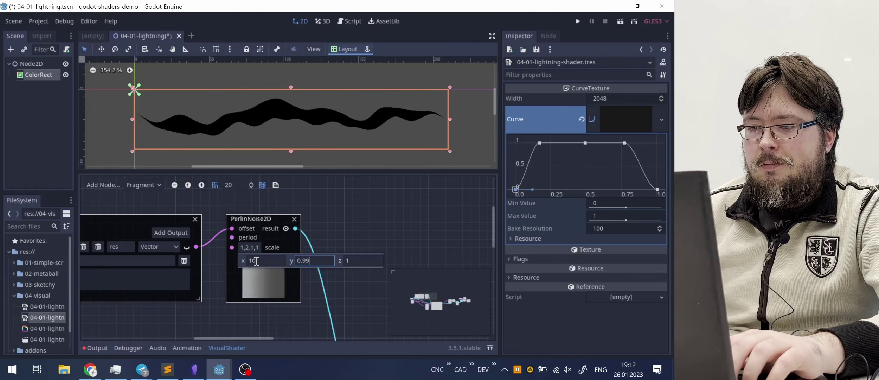
key(Return)
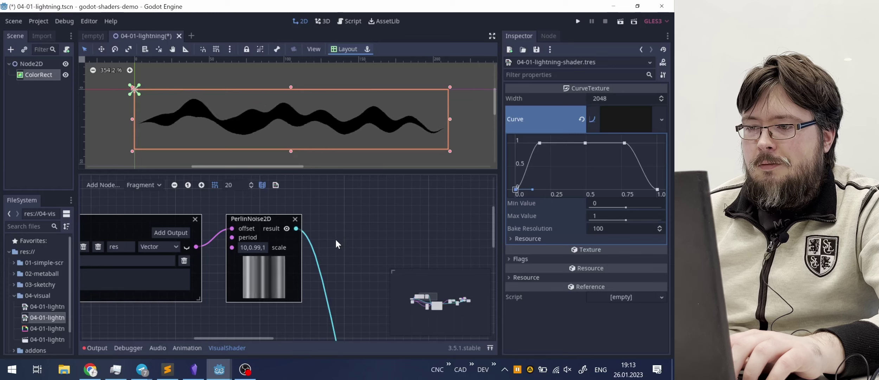
Step: Save the 04-01-lightning scene with the updated shader graph
middle_drag(346, 247, 286, 210)
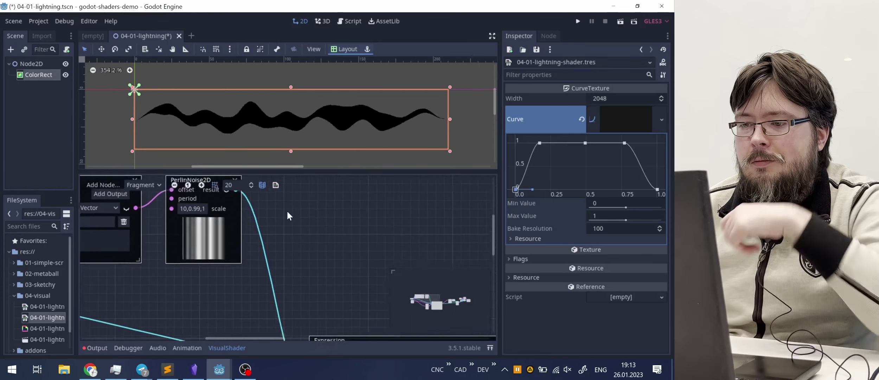
ctrl+scroll(286, 210, down, 6)
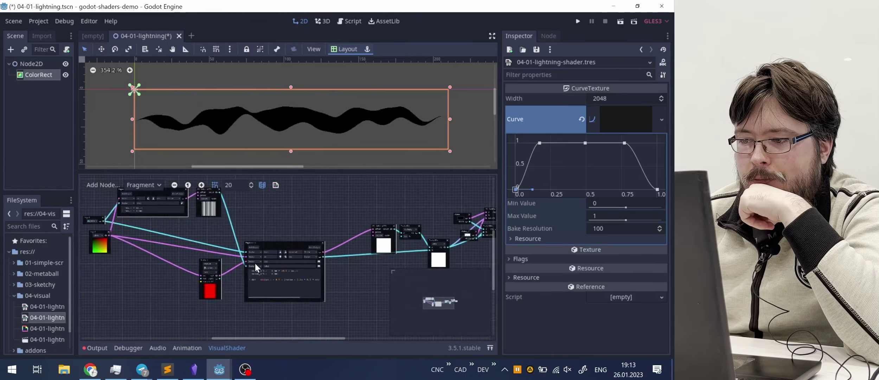
ctrl+scroll(278, 281, up, 6)
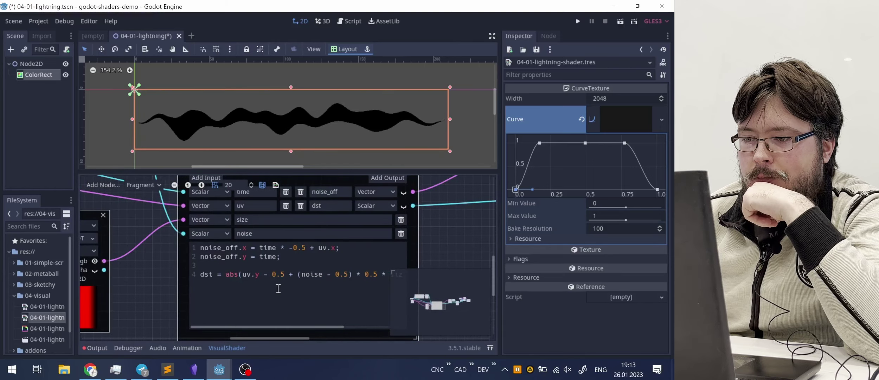
middle_drag(164, 281, 113, 271)
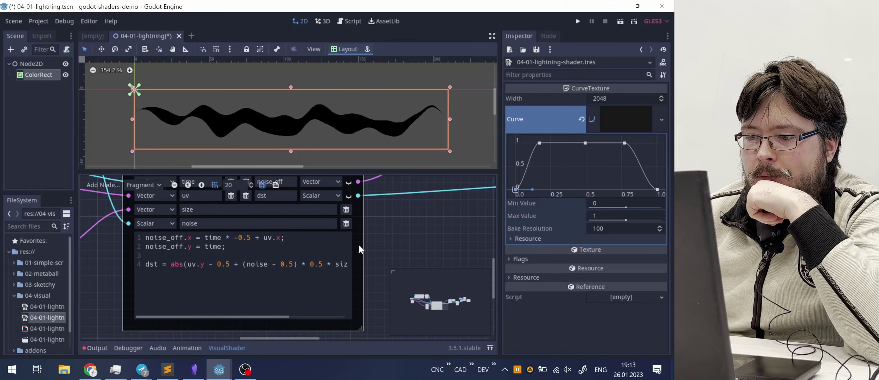
drag(273, 314, 246, 316)
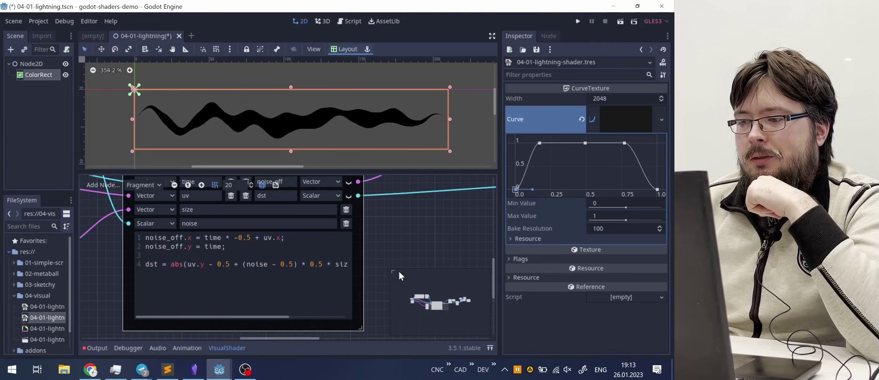
ctrl+scroll(394, 233, down, 8)
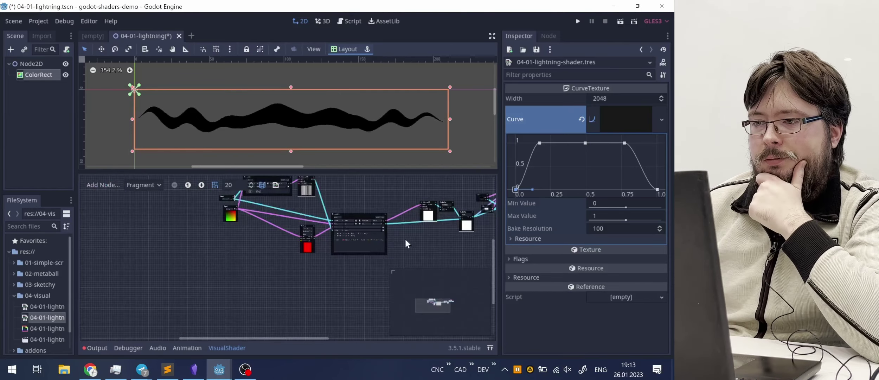
middle_drag(405, 238, 274, 274)
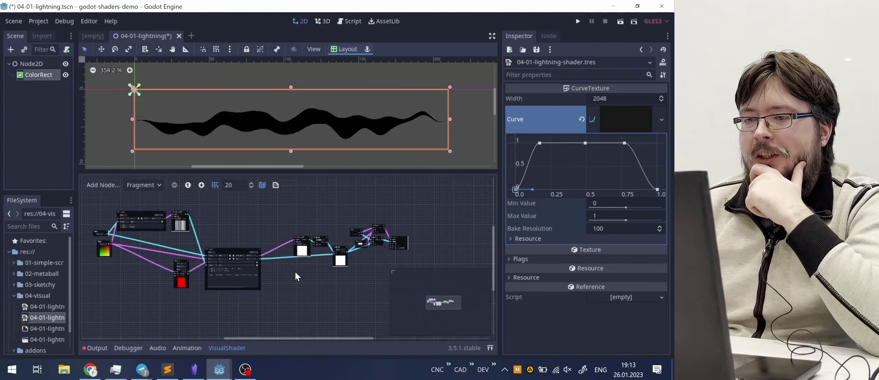
key(ctrl+s)
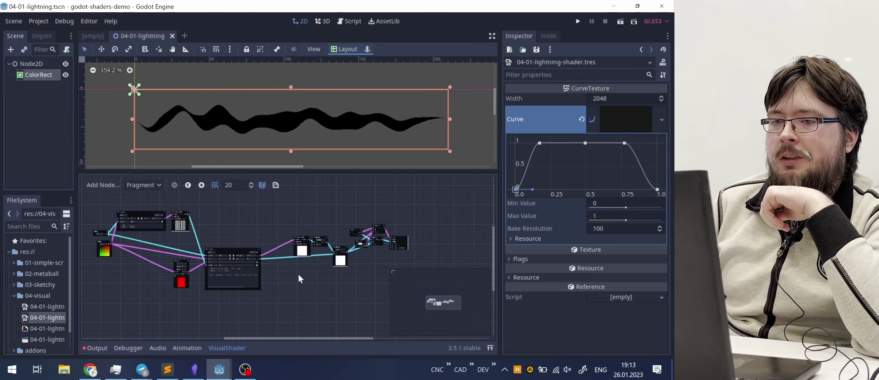
Step: Enlarge the 2D viewport and rotate the ColorRect slightly clockwise about its upper-left corner
drag(256, 171, 257, 210)
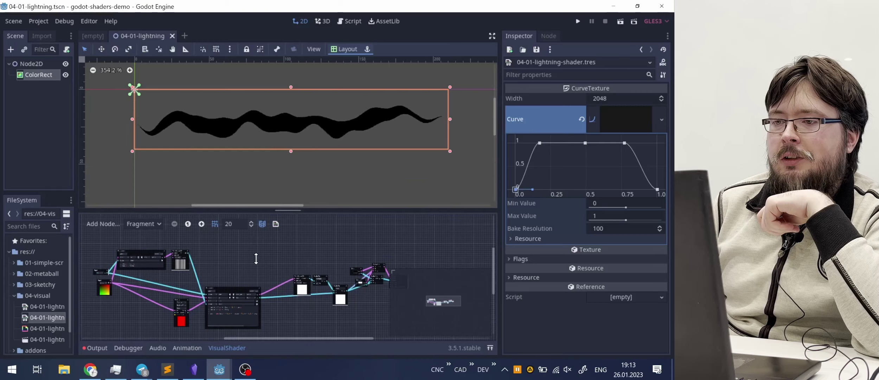
click(115, 48)
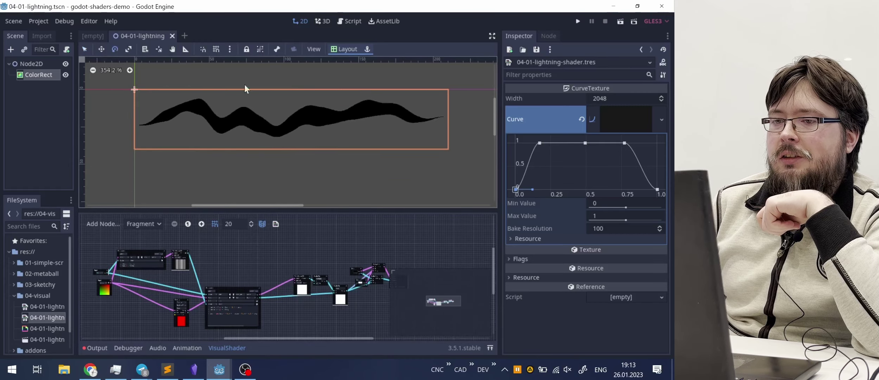
drag(359, 112, 378, 141)
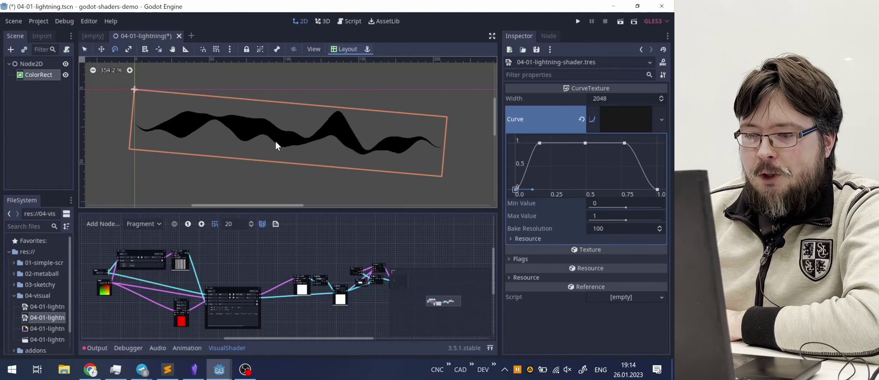
Step: Switch to the Godot window of the old-52-game project and open the black_lightning.gd script
mouse_move(219, 370)
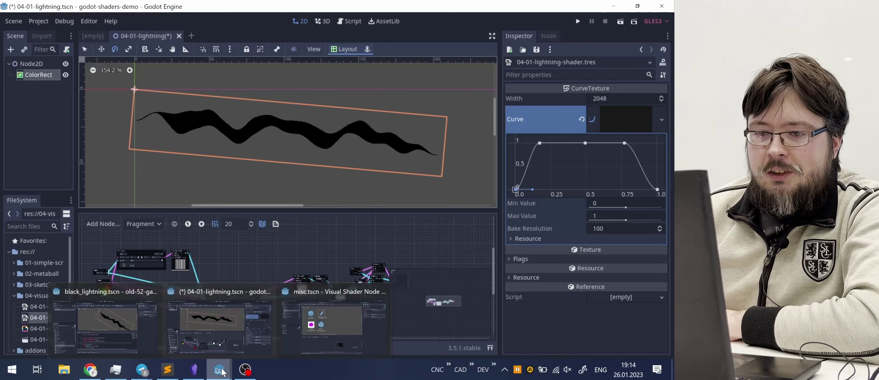
click(117, 328)
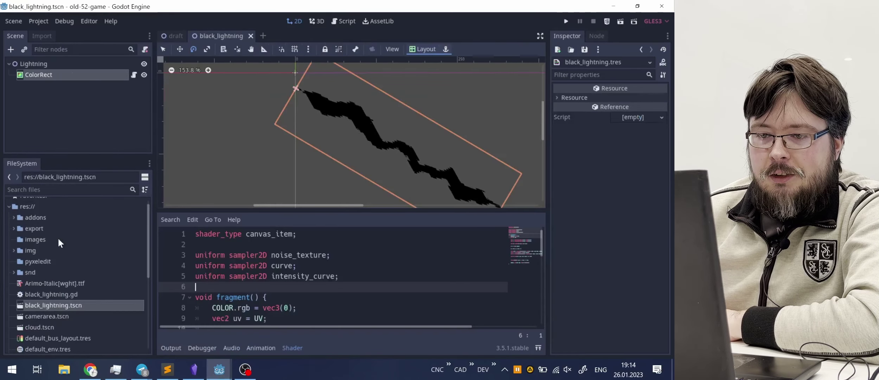
scroll(54, 312, down, 1)
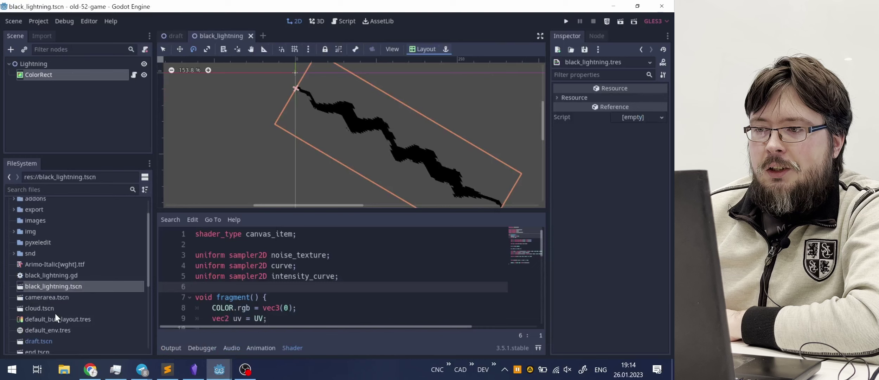
double_click(59, 275)
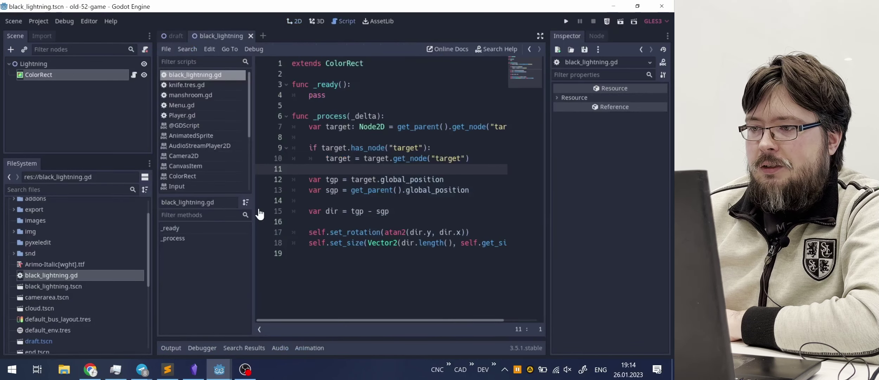
Step: Widen the code area and examine how _process in black_lightning.gd finds the target and sets the rectangle's rotation and size
click(320, 221)
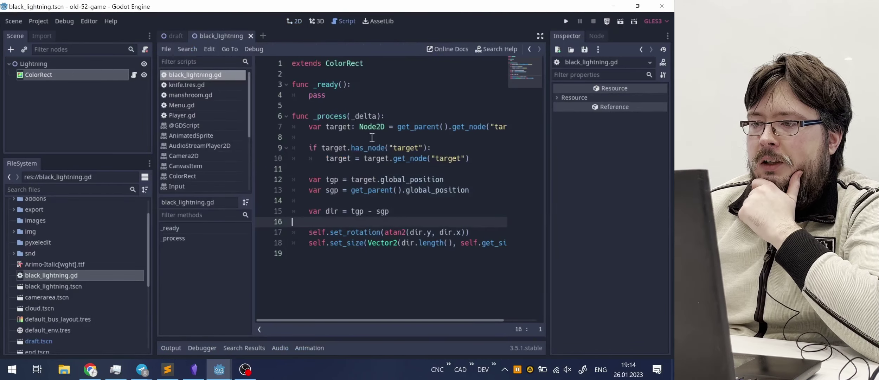
click(344, 135)
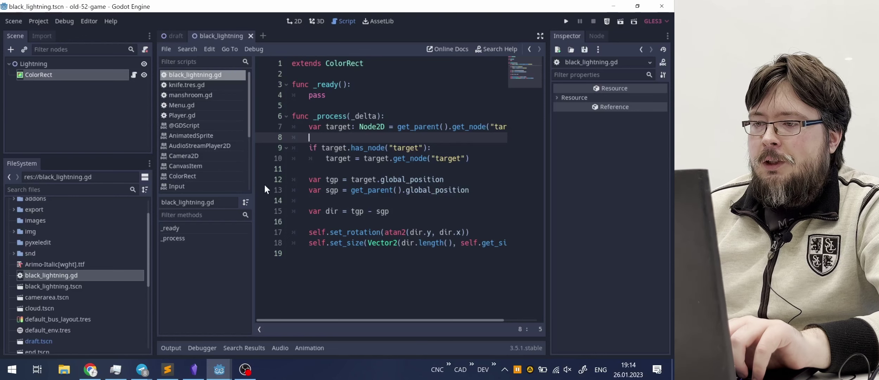
drag(253, 183, 223, 188)
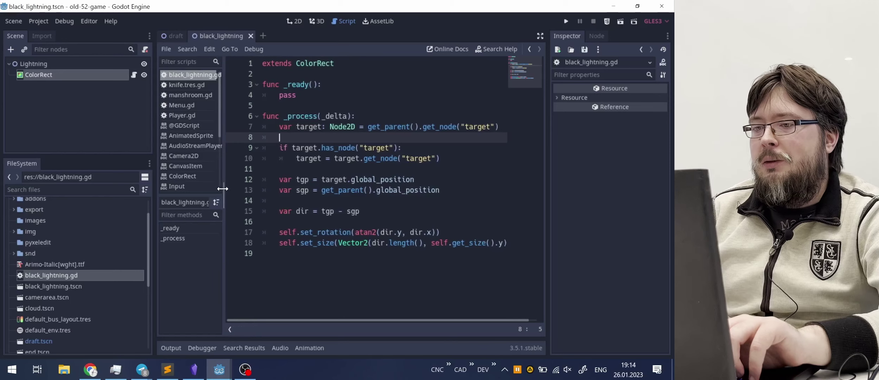
click(296, 165)
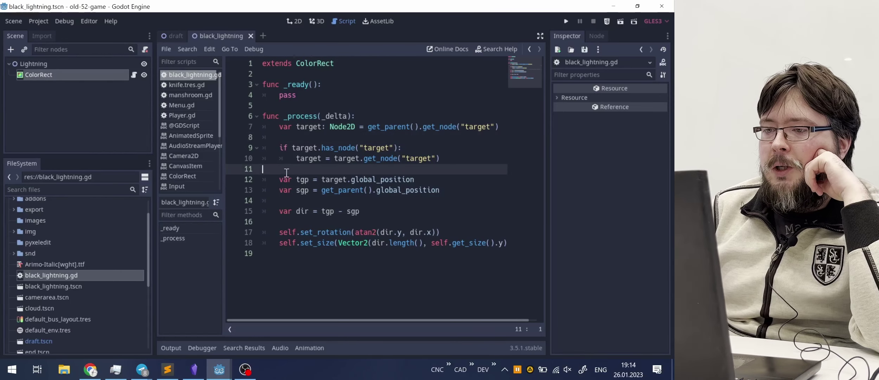
Step: Examine how black_lightning.gd derives dir from the two global positions and passes it to set_rotation and set_size
click(352, 199)
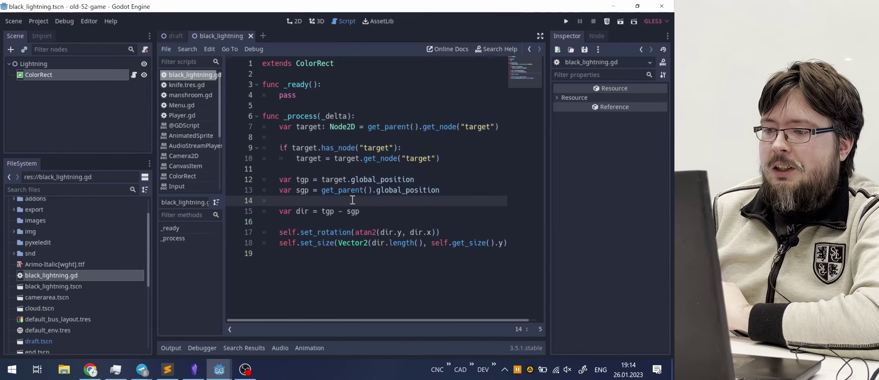
click(341, 221)
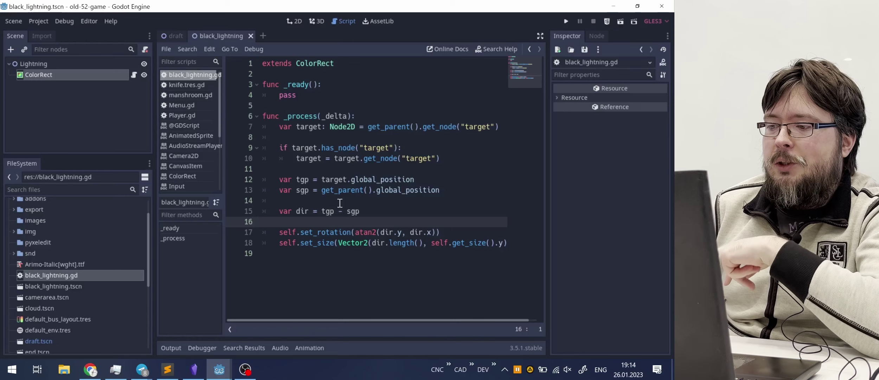
click(306, 260)
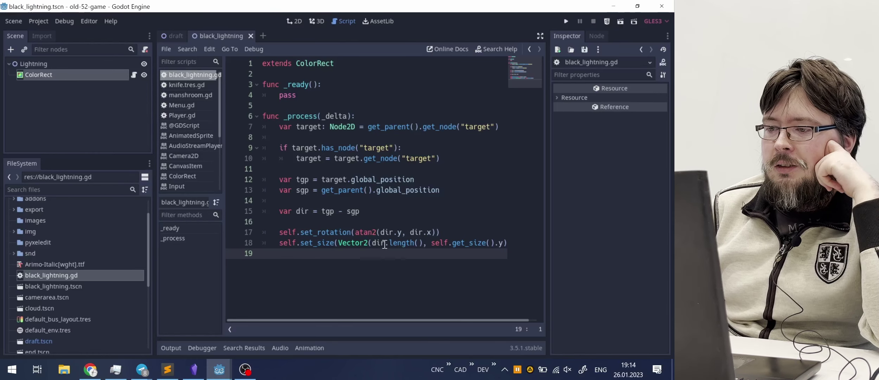
click(304, 221)
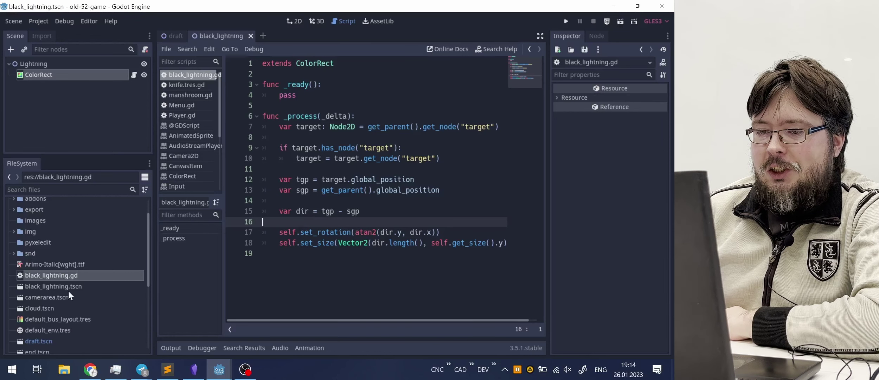
Step: Show the black_lightning scene in the 2D view and inspect the pixel edges of the rotated bolt up close
click(51, 286)
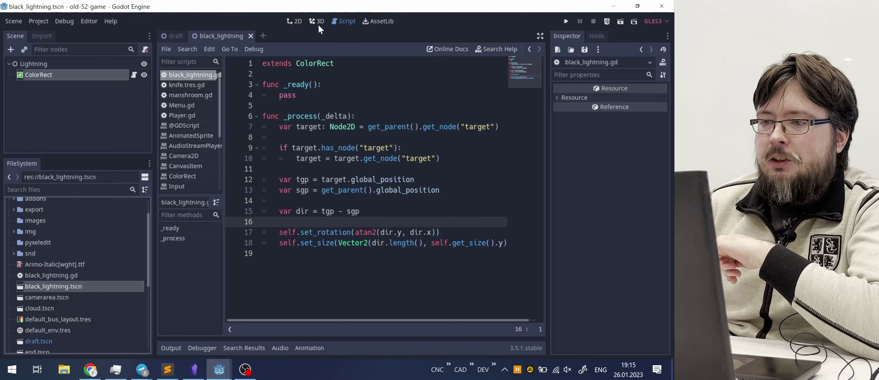
click(298, 19)
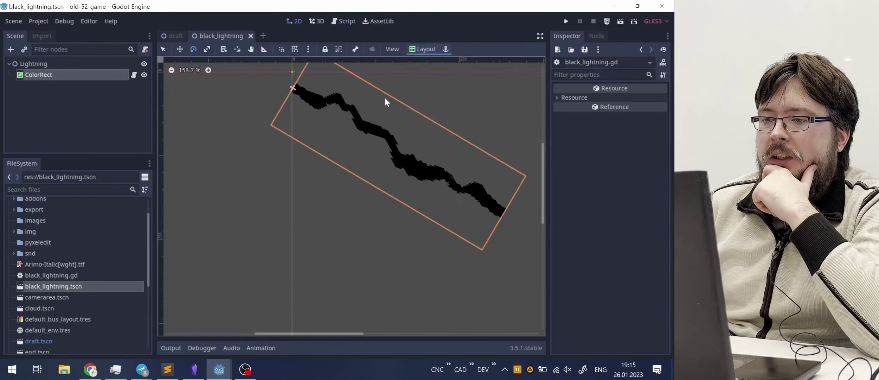
scroll(375, 94, up, 1)
middle_drag(374, 93, 359, 138)
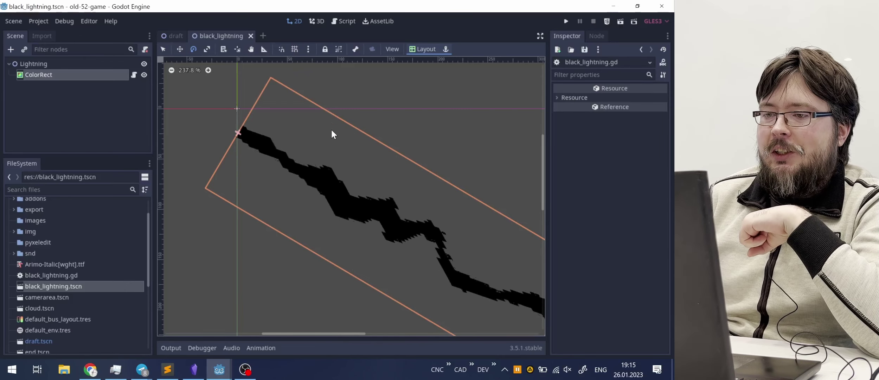
scroll(276, 154, up, 8)
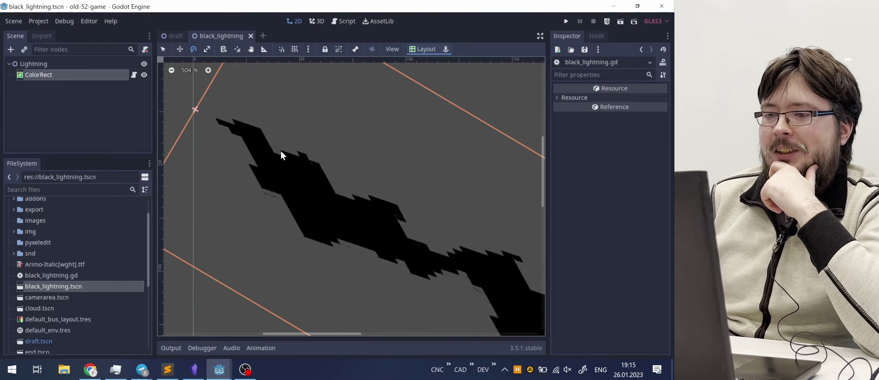
scroll(285, 159, up, 2)
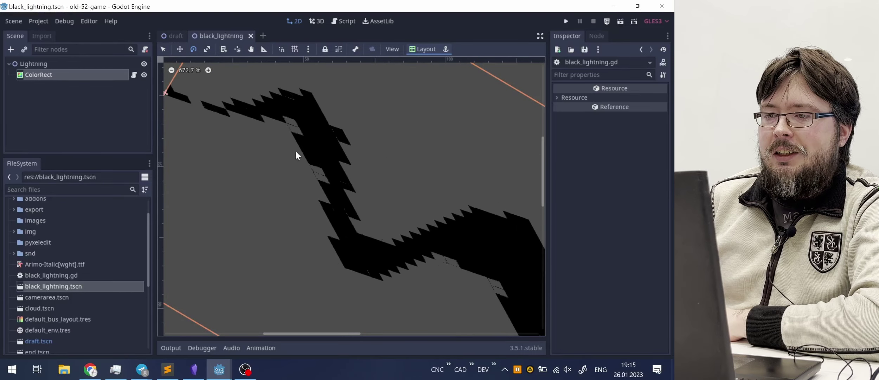
scroll(294, 148, down, 2)
scroll(280, 131, down, 2)
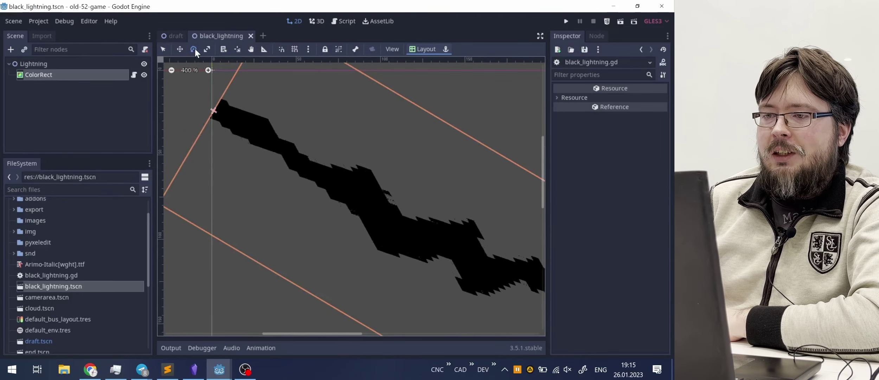
Step: Try rotating the ColorRect about its pivot to about 26, 53 and 0 degrees to compare the bolt's pixel shape
mouse_move(244, 173)
mouse_down()
mouse_move(304, 167)
mouse_move(296, 180)
mouse_move(200, 203)
mouse_move(193, 145)
mouse_move(181, 155)
mouse_move(211, 159)
mouse_move(262, 143)
mouse_move(232, 174)
mouse_move(249, 181)
mouse_move(233, 174)
mouse_move(248, 172)
mouse_up()
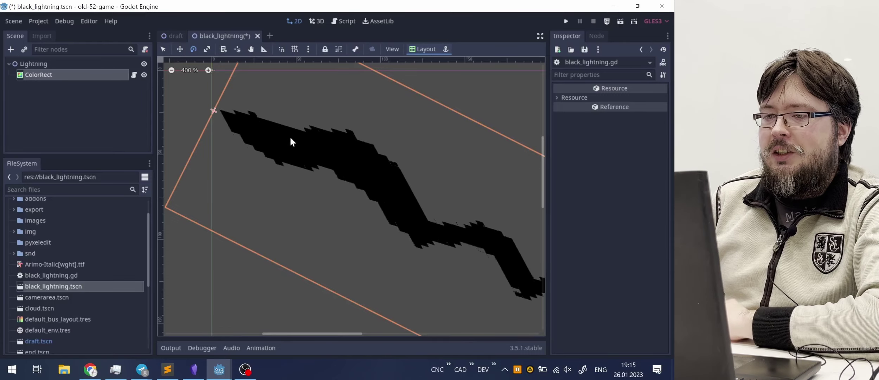
drag(291, 141, 264, 166)
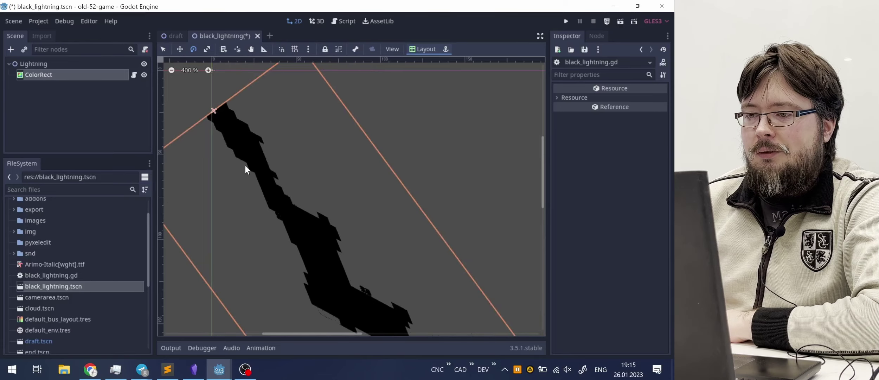
scroll(246, 140, down, 5)
drag(247, 137, 298, 156)
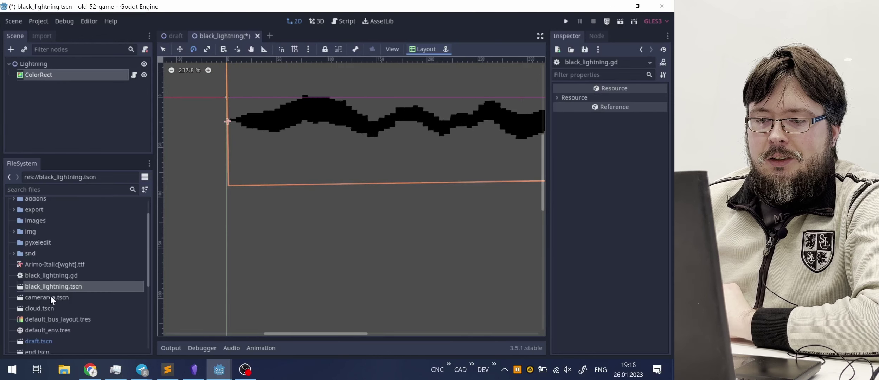
Step: Open the shader code of the ColorRect's material and examine the dFdx and dFdy lines in fragment()
click(57, 275)
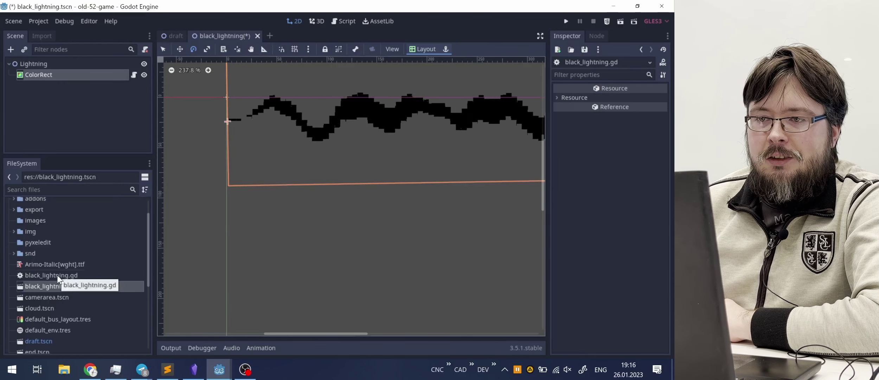
click(56, 287)
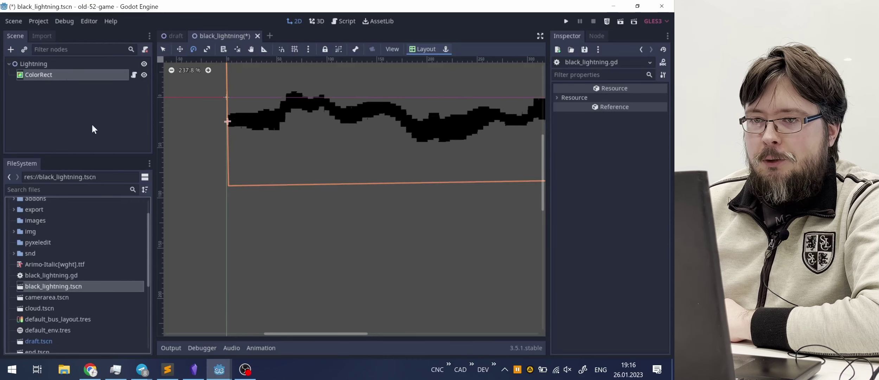
click(54, 75)
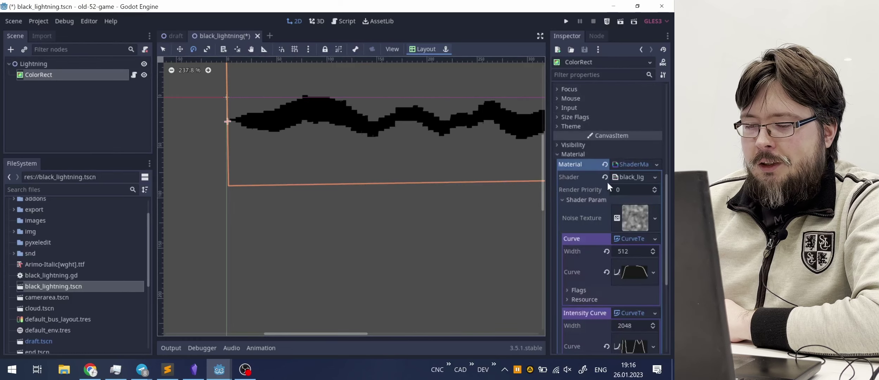
click(631, 177)
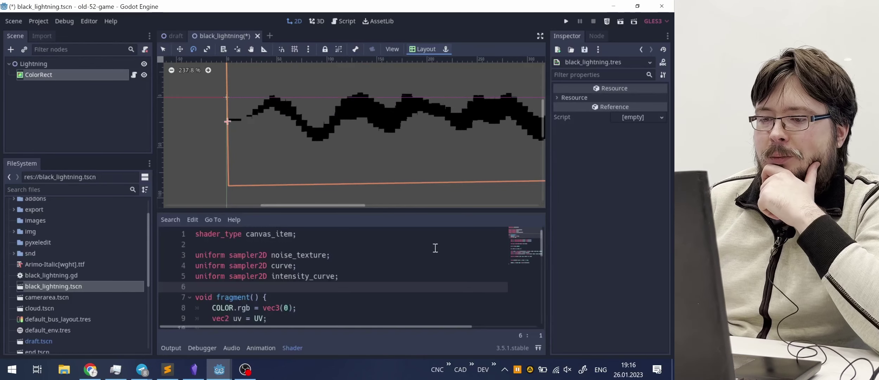
scroll(435, 253, down, 2)
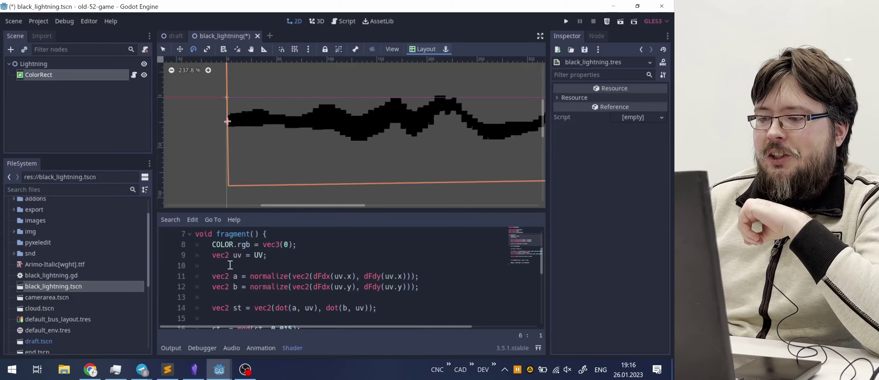
click(246, 265)
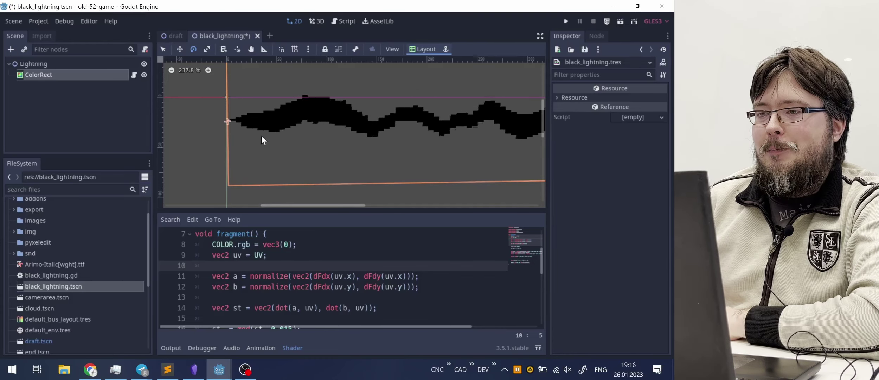
Step: Try rotating the ColorRect to about 46 degrees and inspect the slanted bolt at several magnifications
drag(261, 135, 242, 150)
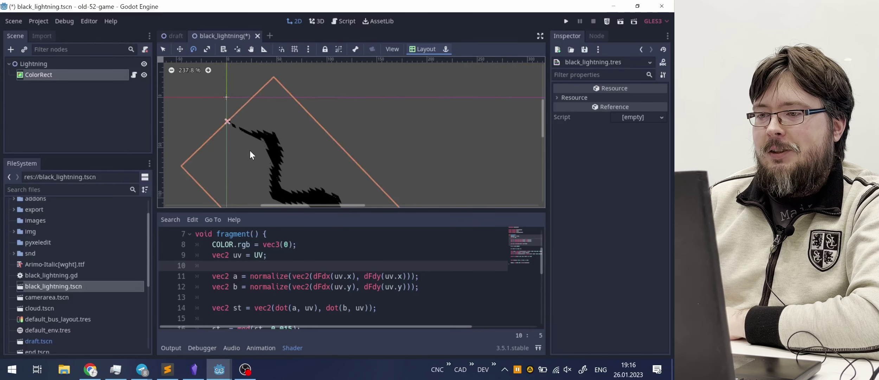
scroll(250, 150, down, 1)
middle_drag(253, 163, 274, 118)
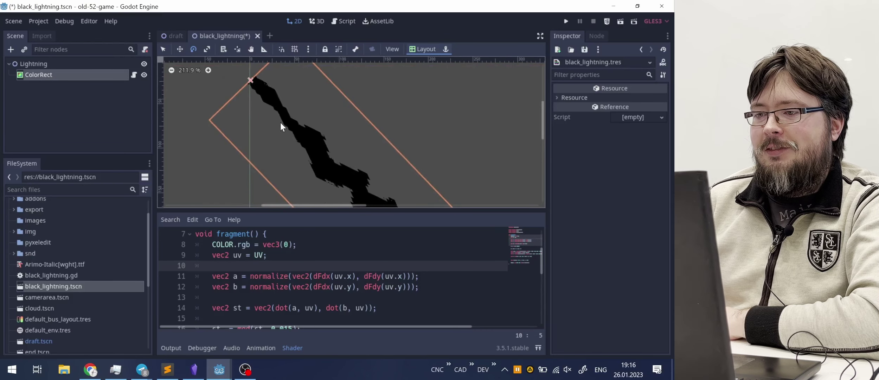
middle_drag(283, 142, 306, 149)
scroll(274, 158, down, 5)
scroll(301, 153, up, 10)
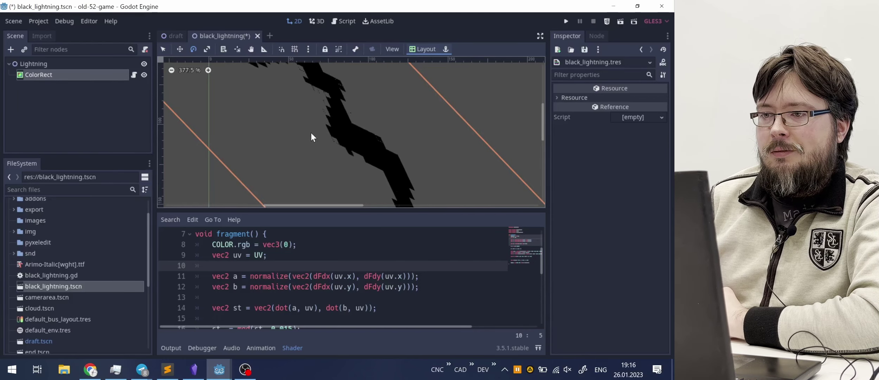
scroll(289, 122, down, 5)
scroll(286, 121, down, 10)
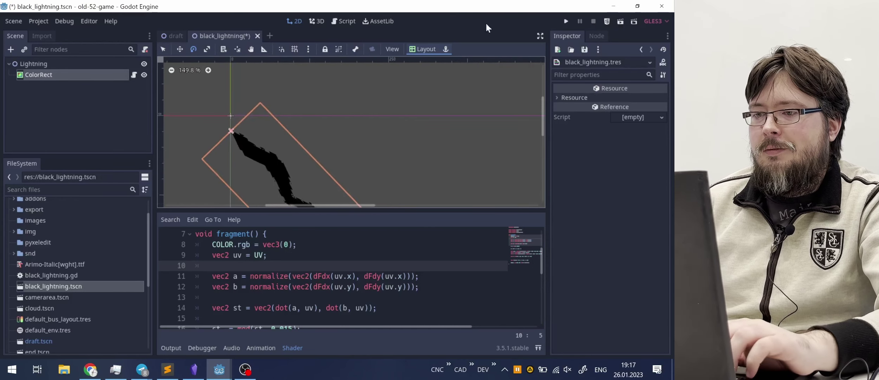
Step: Run the game to watch the black lightning in action, and close it
click(564, 23)
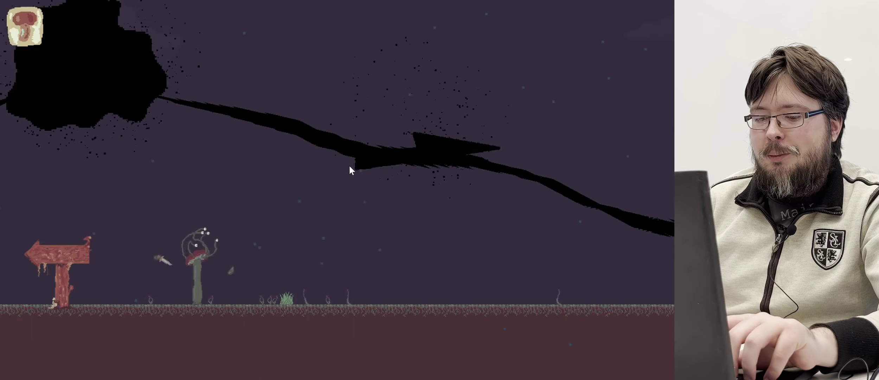
key(alt+F4)
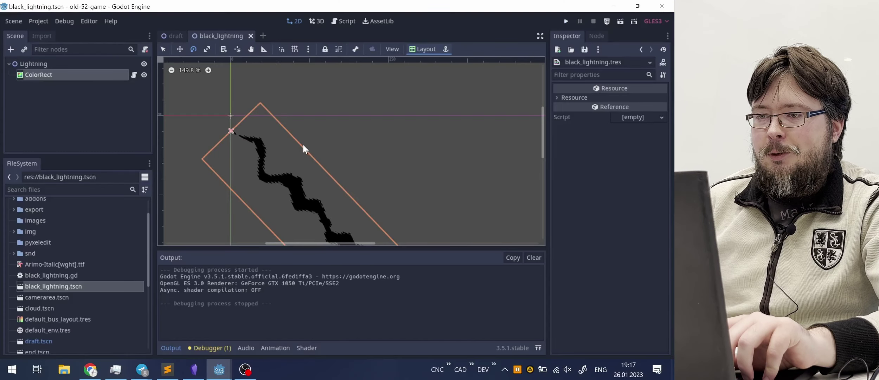
Step: Undo all rotation and scale changes of the ColorRect and return to the black_lightning scene
key(ctrl+z)
key(ctrl+z)
key(ctrl+z)
key(ctrl+z)
key(ctrl+z)
key(ctrl+z)
key(ctrl+z)
key(ctrl+z)
key(ctrl+z)
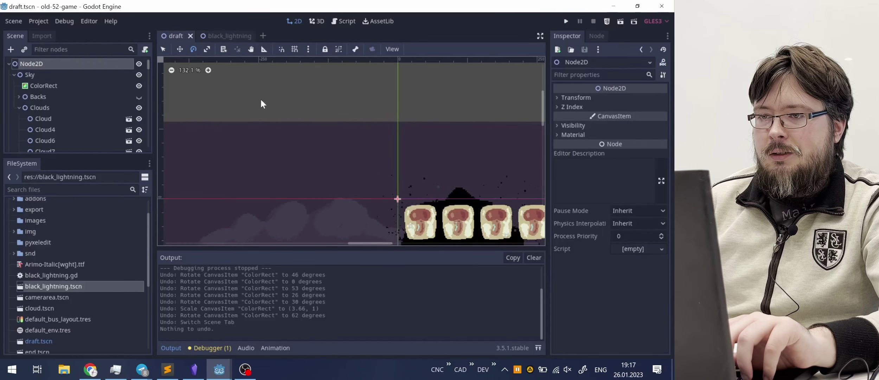
click(219, 36)
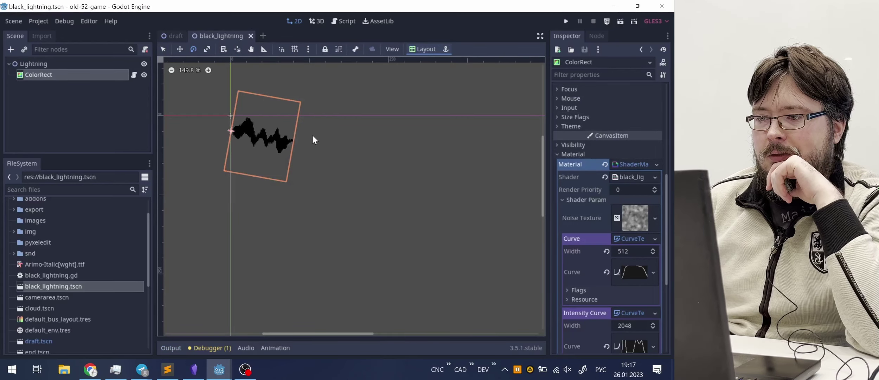
Step: Run the game again to observe how the bolt stays attached to its moving target, and stop it
key(F5)
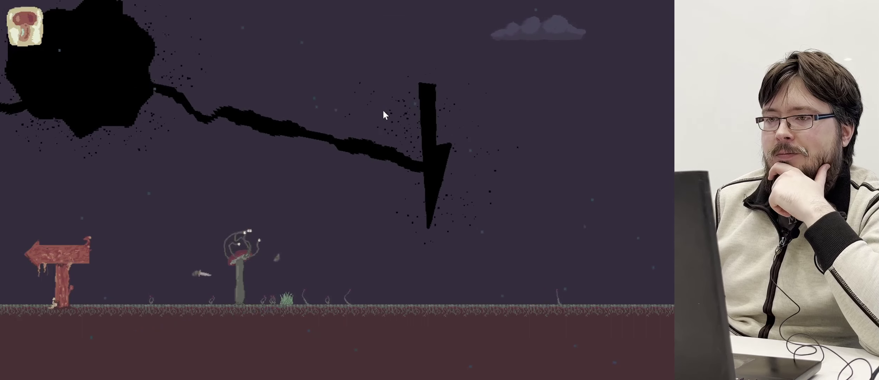
key(F8)
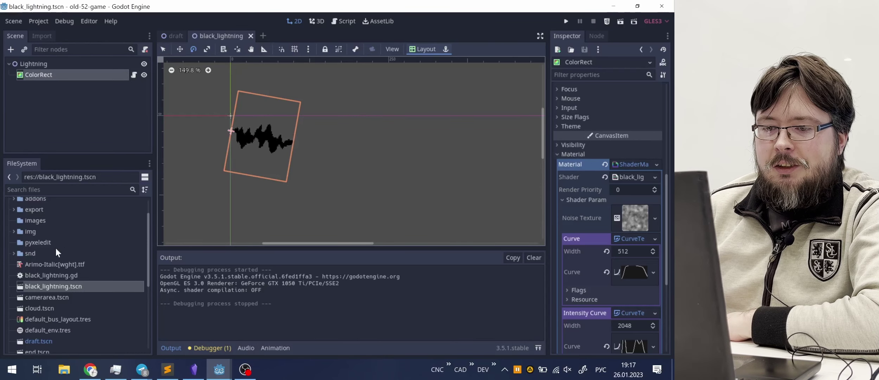
Step: Open the knife.tscn scene from the project files and bring up its AnimationPlayer's tracks
scroll(57, 254, down, 5)
scroll(52, 285, up, 10)
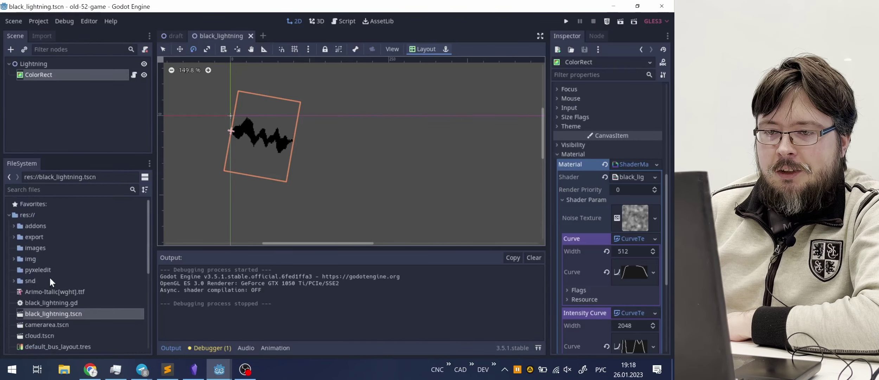
scroll(49, 278, down, 12)
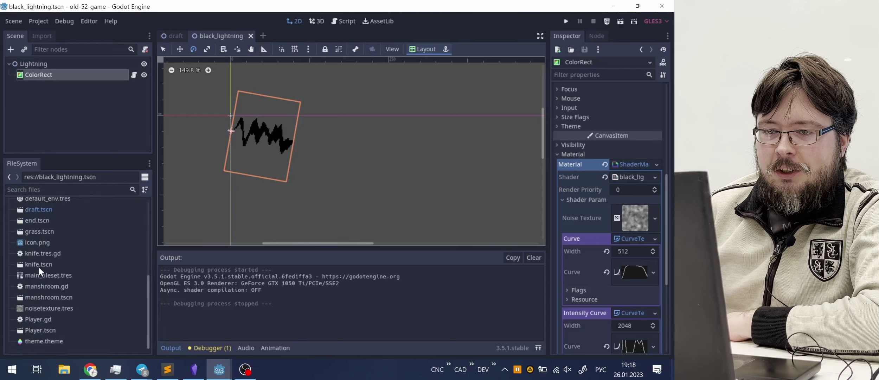
scroll(38, 225, up, 1)
scroll(43, 224, up, 2)
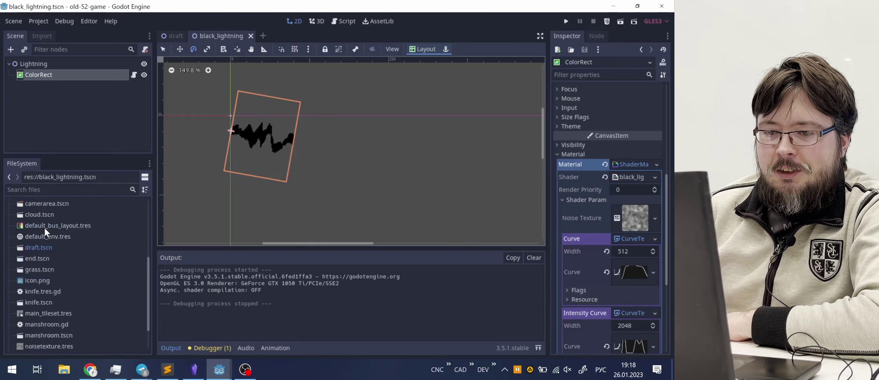
scroll(39, 260, down, 3)
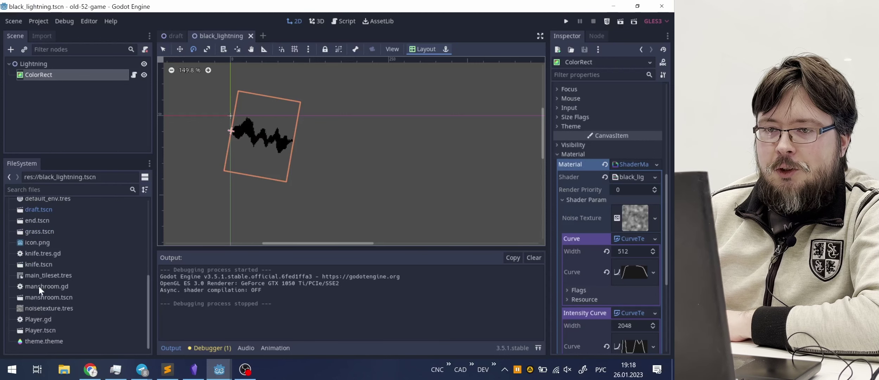
double_click(39, 264)
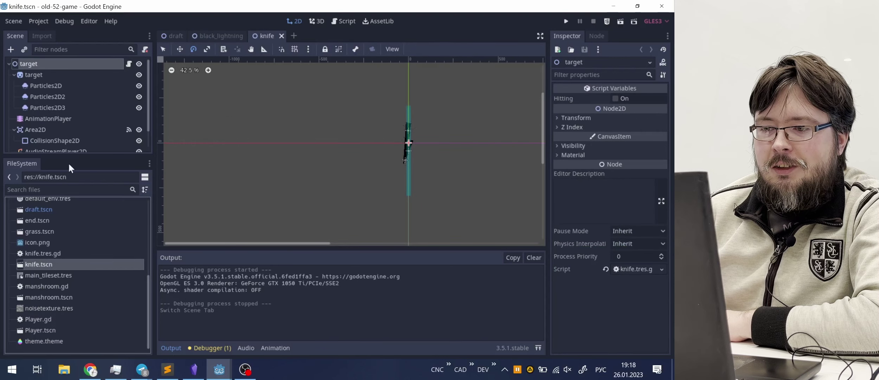
scroll(73, 144, down, 2)
double_click(47, 100)
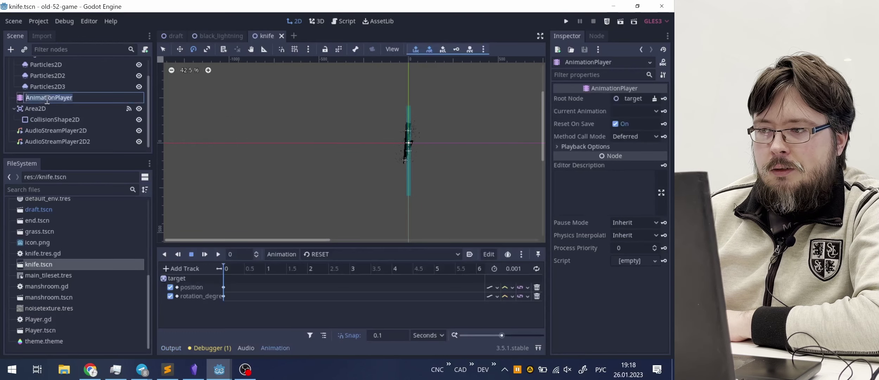
Step: Play the idle animation of the knife scene's AnimationPlayer and view all its position and rotation keyframes on the timeline
key(Return)
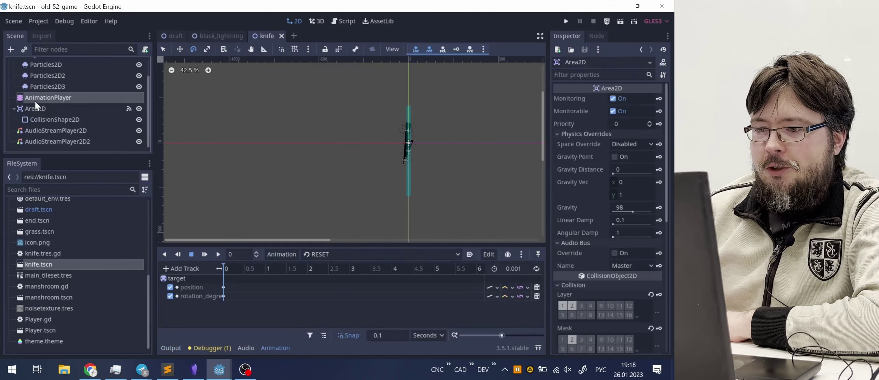
scroll(189, 180, down, 1)
scroll(406, 130, up, 4)
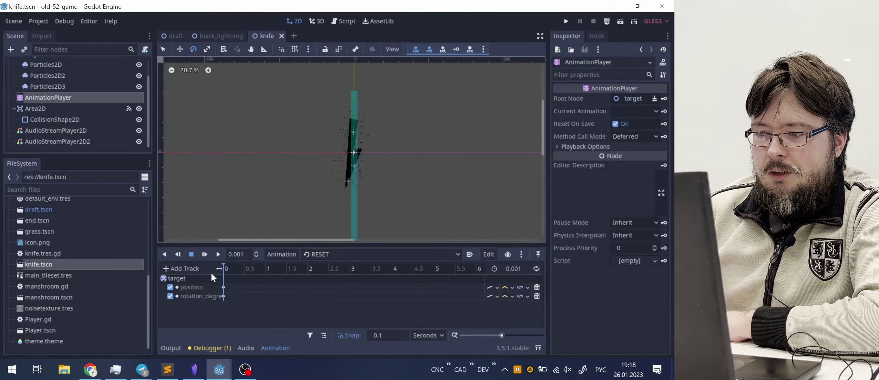
click(311, 253)
click(330, 287)
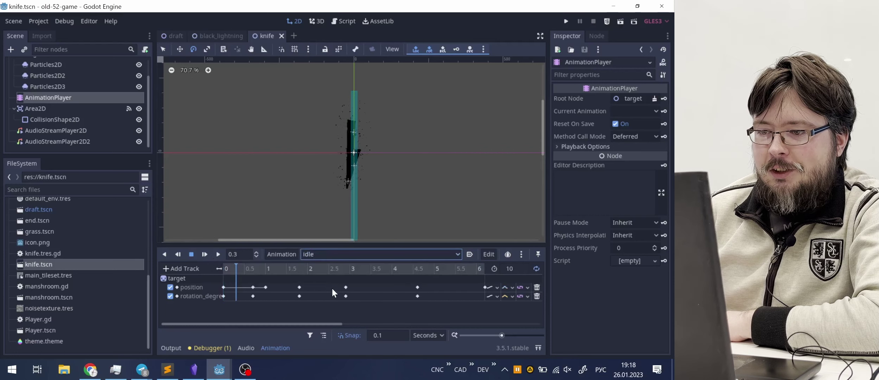
click(218, 255)
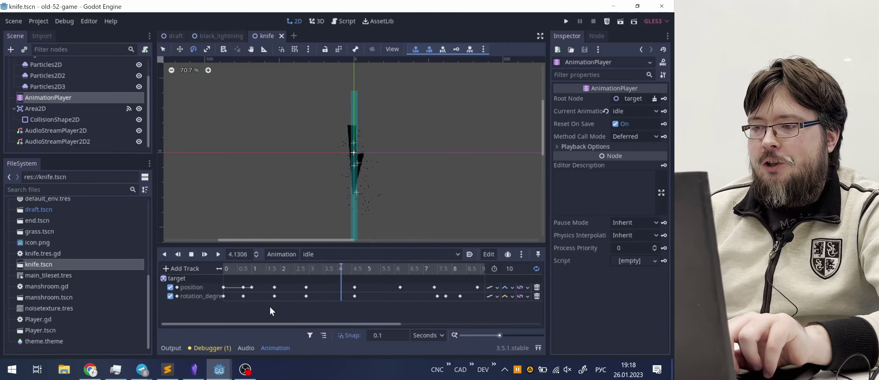
ctrl+scroll(271, 307, down, 2)
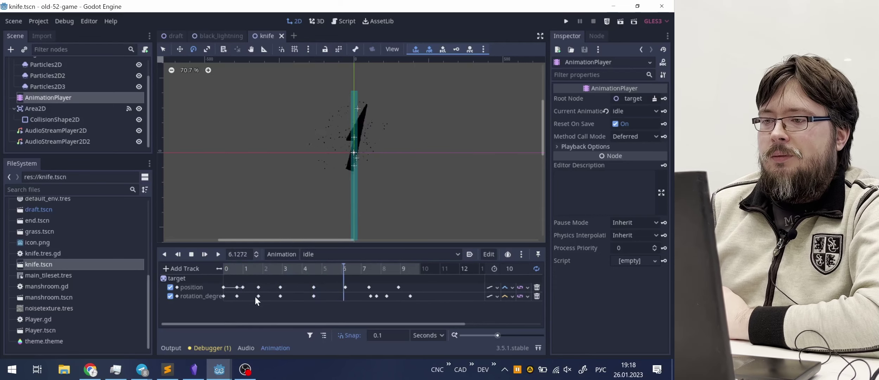
mouse_move(255, 296)
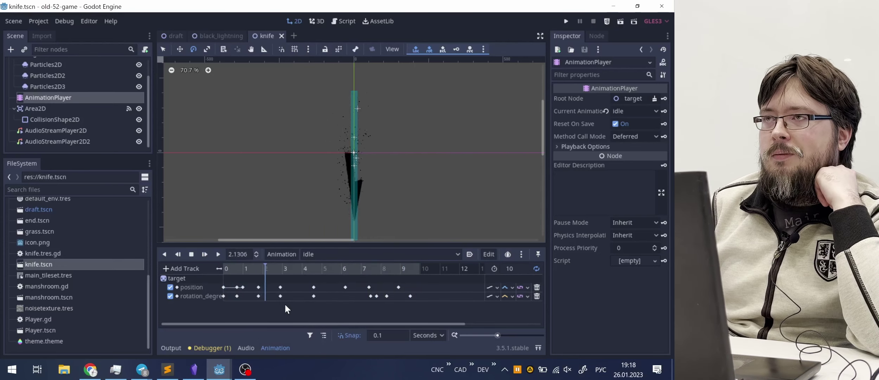
right_click(237, 292)
click(251, 296)
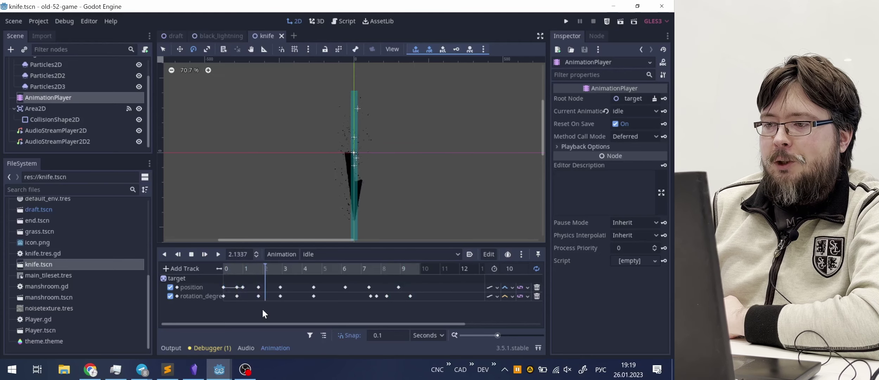
mouse_move(269, 244)
mouse_down()
mouse_move(269, 224)
mouse_move(266, 242)
mouse_up()
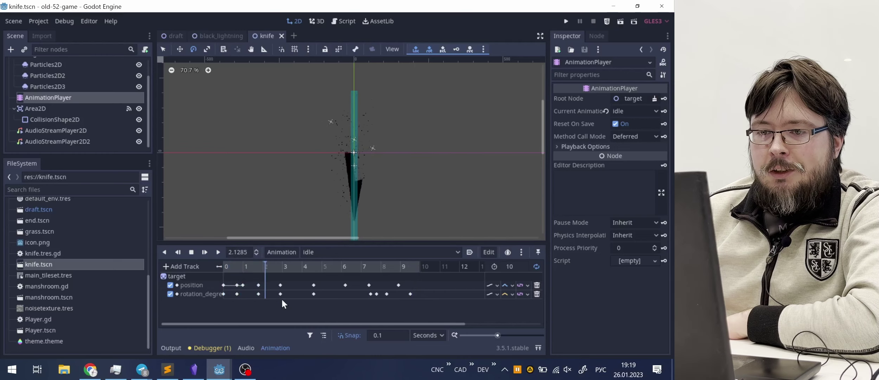
Step: Open wobbly_blob.gdshader from the img/boss folder of the project files and look over its fragment code
scroll(69, 254, up, 5)
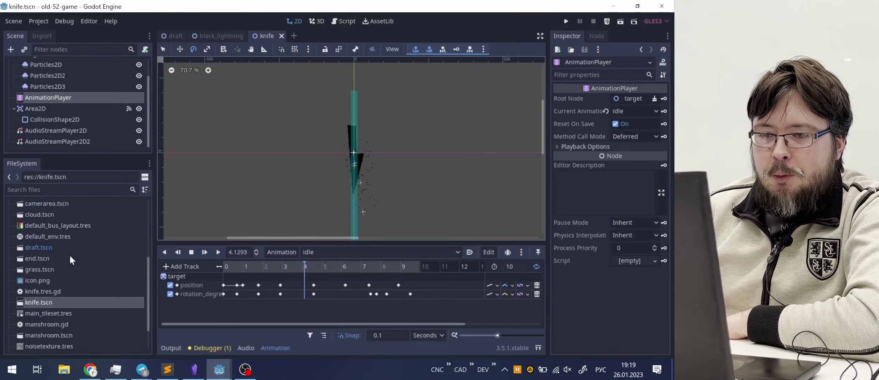
scroll(36, 283, down, 5)
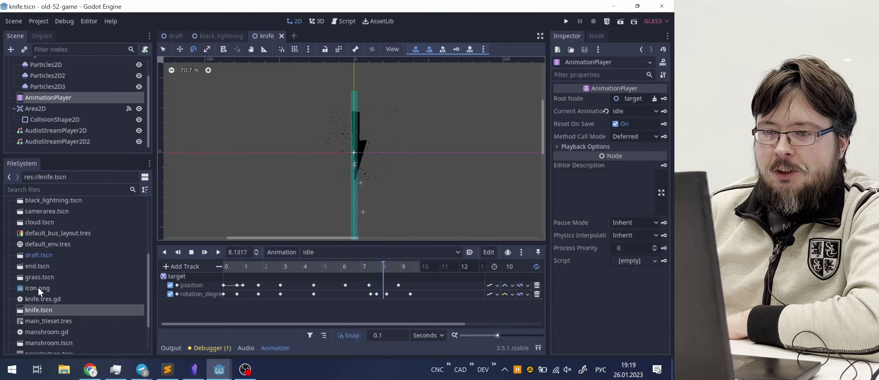
scroll(38, 289, down, 2)
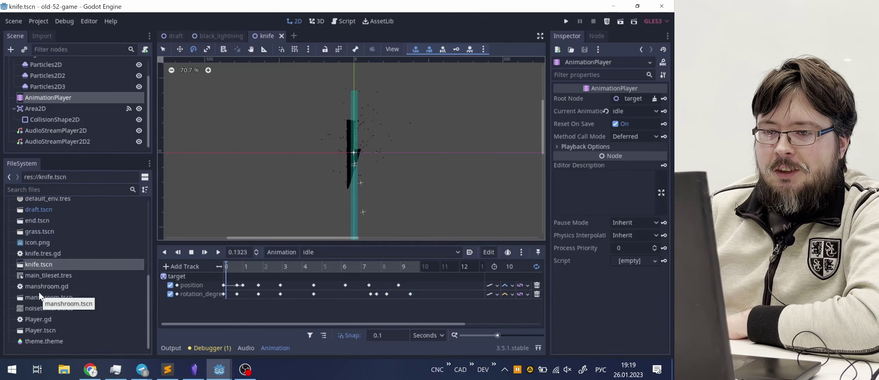
scroll(39, 292, up, 5)
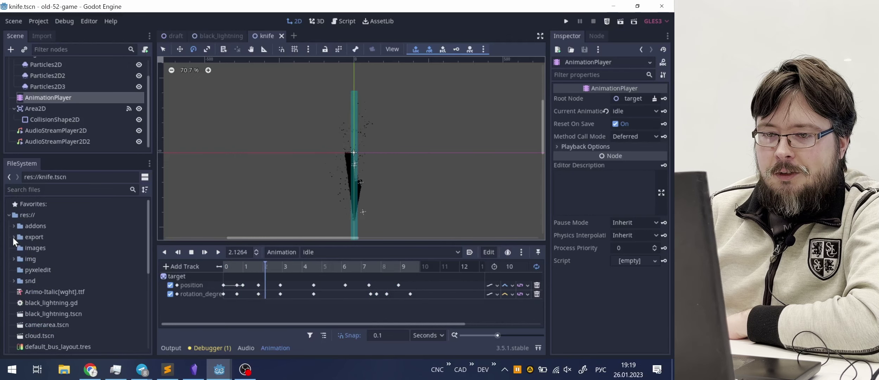
click(13, 259)
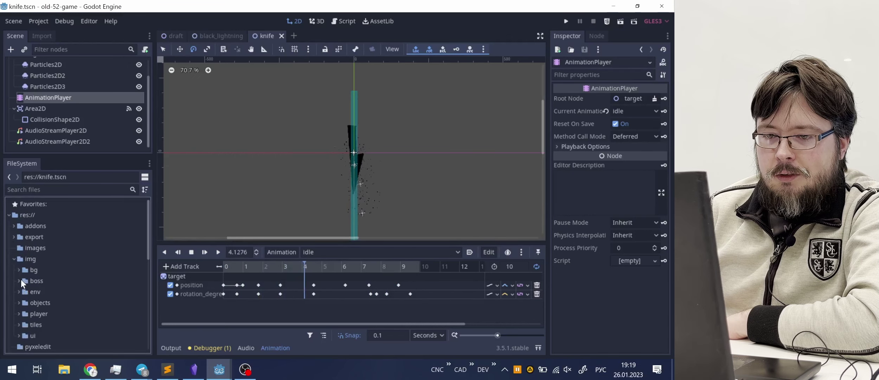
click(19, 280)
scroll(20, 283, down, 2)
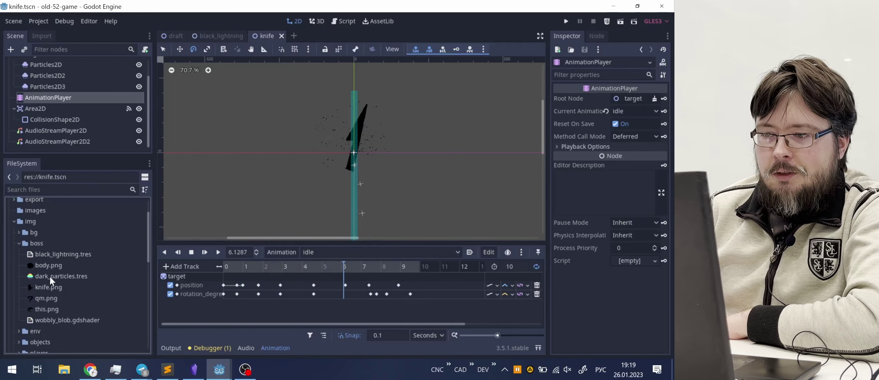
click(57, 321)
double_click(57, 321)
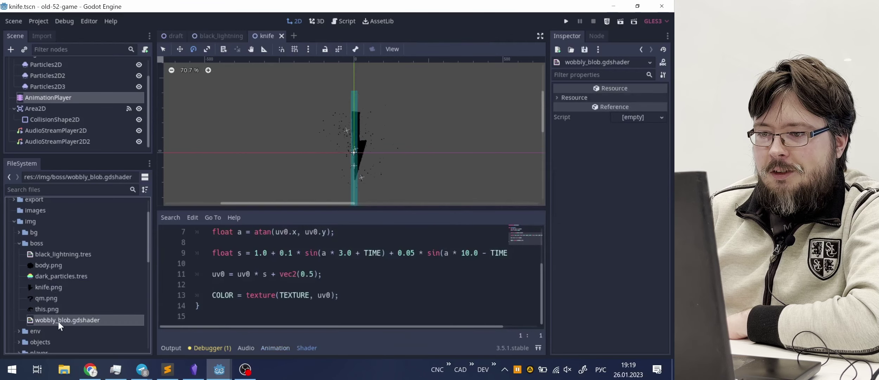
click(232, 262)
scroll(232, 262, up, 2)
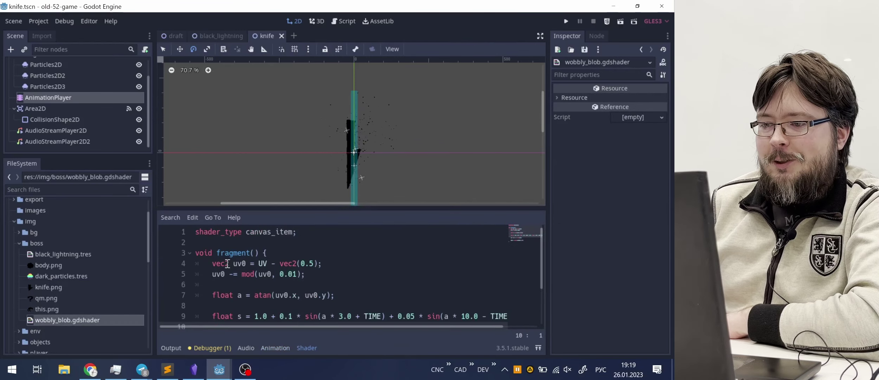
scroll(234, 262, down, 1)
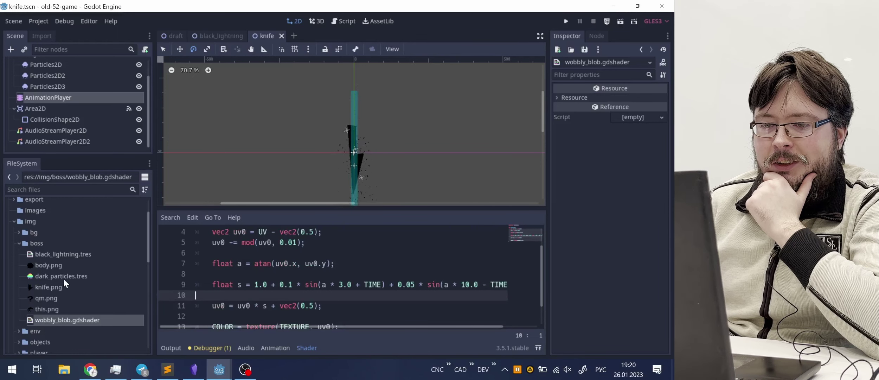
scroll(55, 278, down, 5)
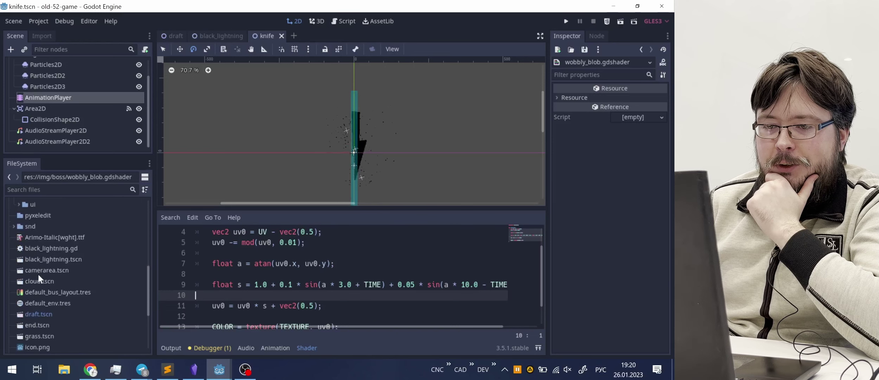
scroll(39, 283, down, 3)
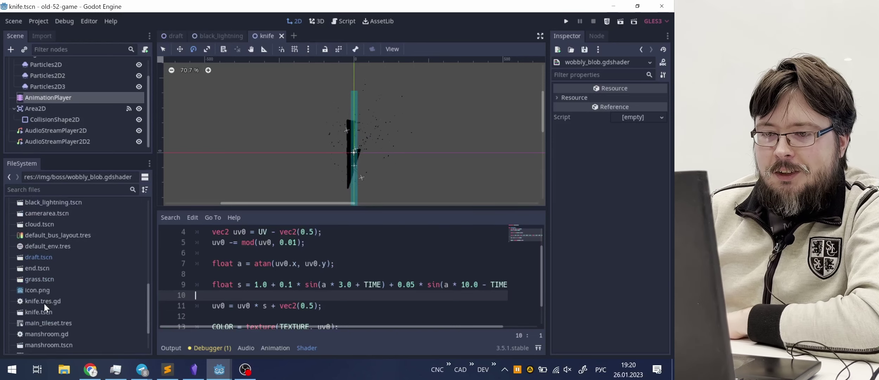
scroll(42, 300, down, 1)
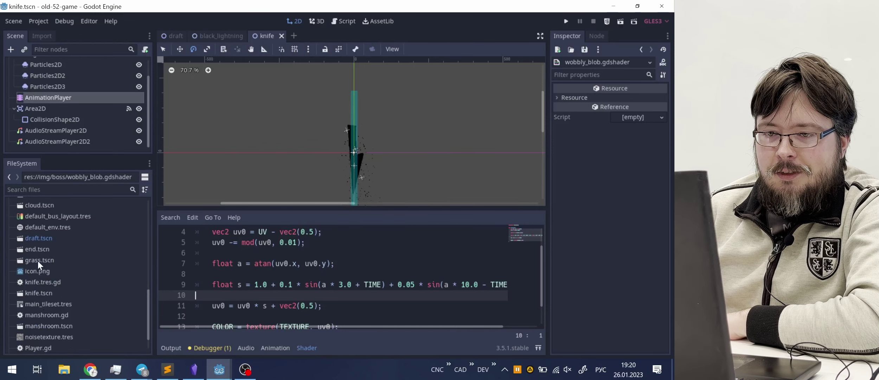
scroll(37, 261, up, 1)
scroll(37, 257, up, 1)
scroll(36, 253, up, 1)
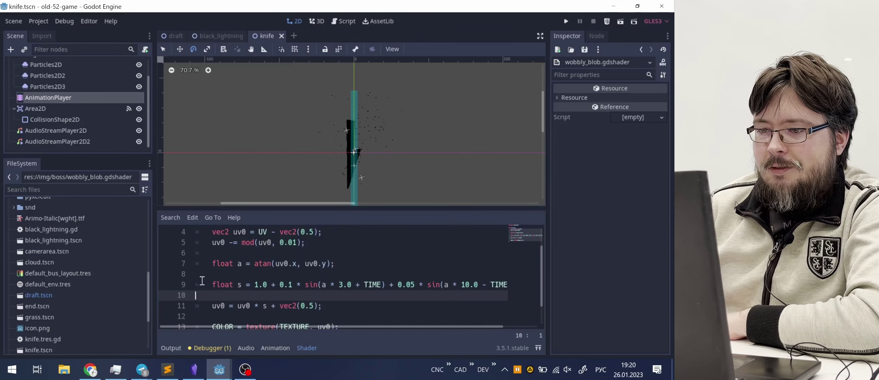
Step: Examine how the wobbly_blob fragment function offsets the UV, derives the angle with atan and scales it with time-driven sine terms
scroll(218, 296, down, 1)
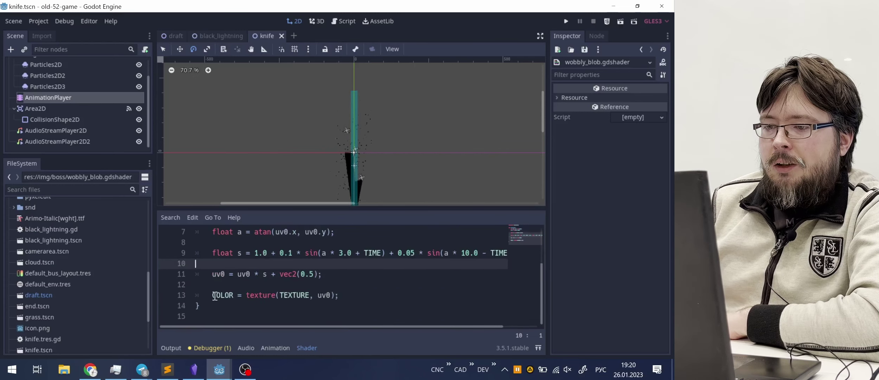
scroll(214, 296, up, 1)
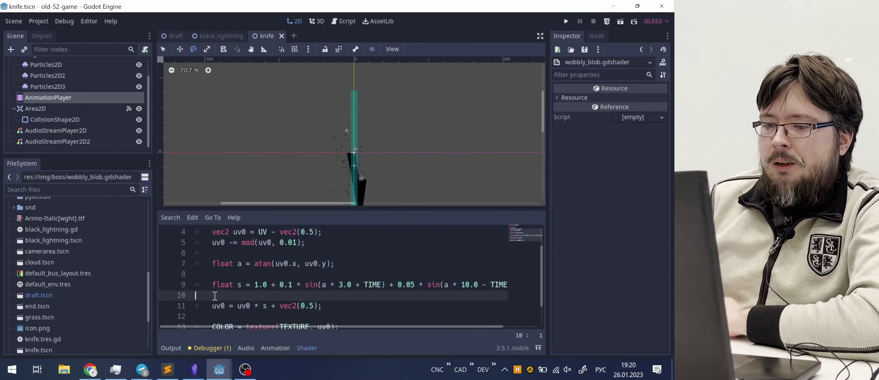
click(219, 274)
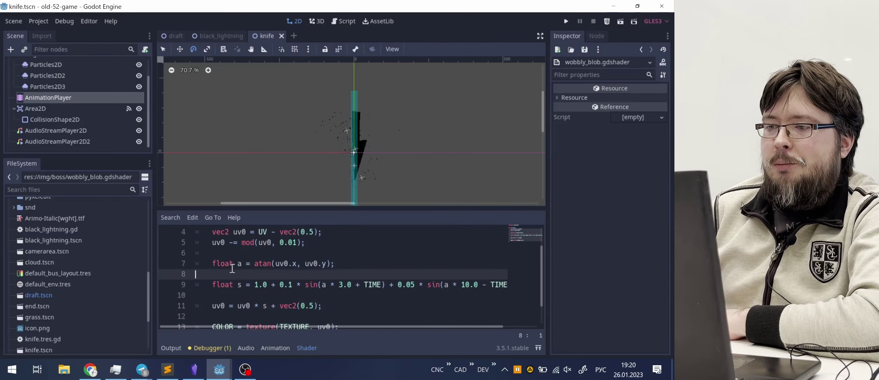
scroll(238, 261, up, 1)
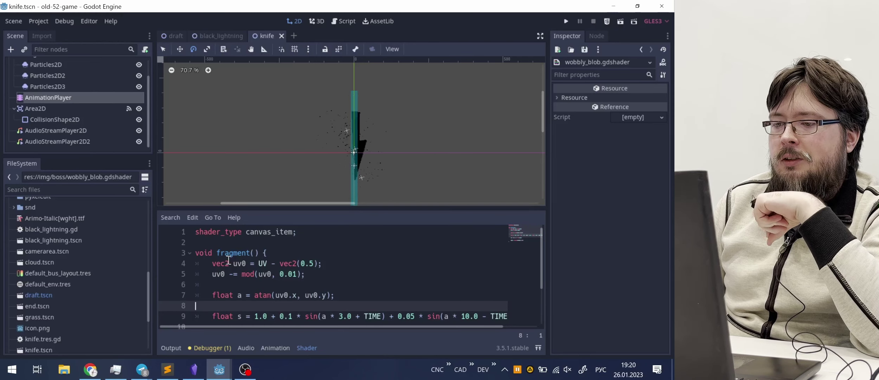
scroll(254, 250, down, 1)
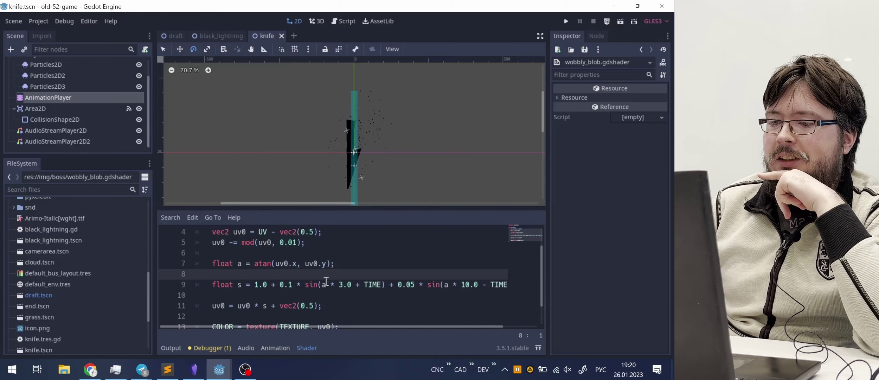
click(301, 293)
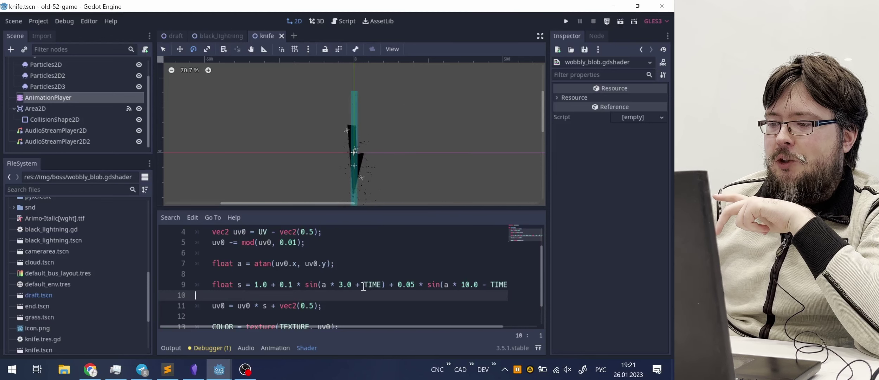
drag(357, 327, 328, 334)
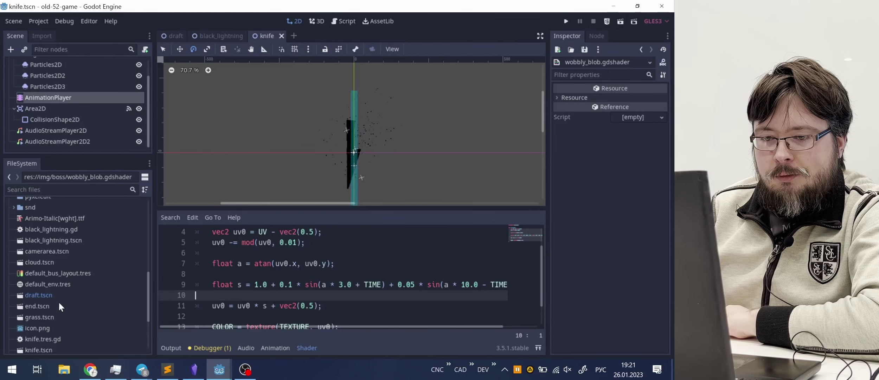
Step: Open the cloud.tscn scene from the project files and inspect its Cloud sprite in the viewport
scroll(58, 319, down, 1)
scroll(57, 316, down, 2)
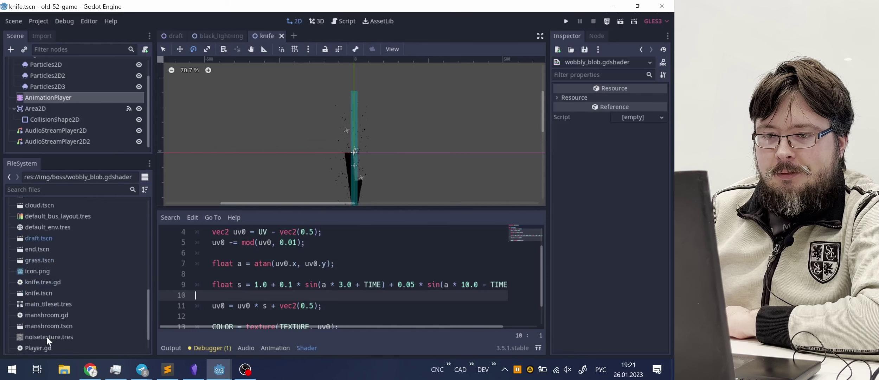
scroll(44, 340, down, 1)
scroll(40, 316, up, 4)
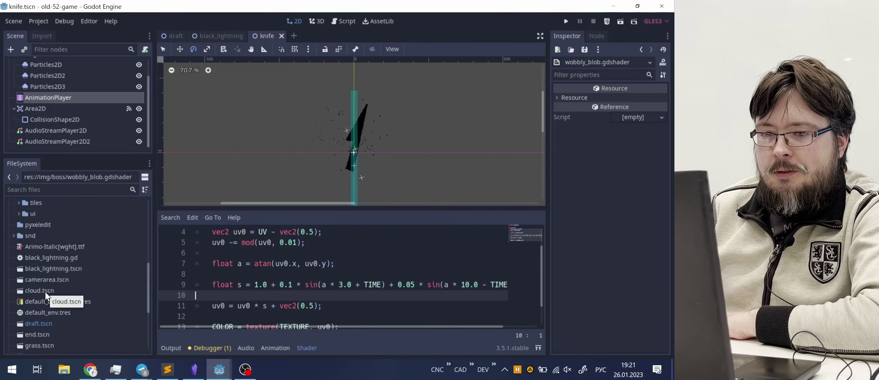
double_click(45, 290)
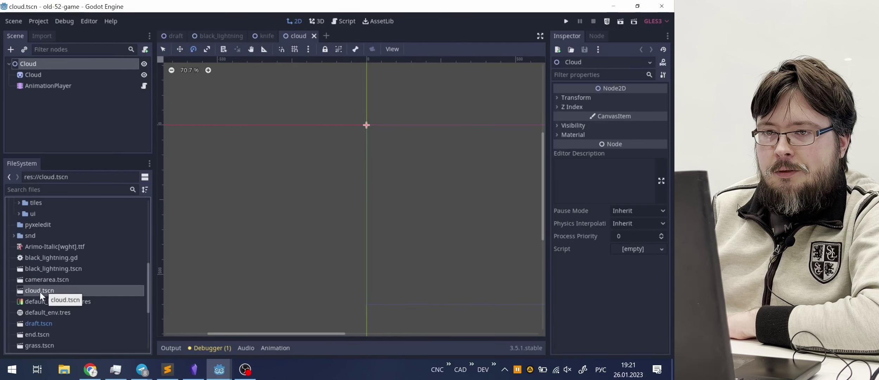
click(36, 74)
scroll(280, 120, down, 2)
middle_drag(362, 123, 333, 130)
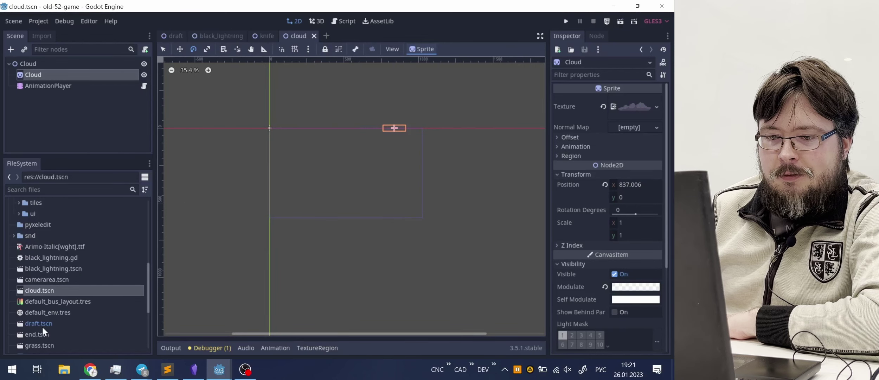
Step: Open the draft.tscn scene from the project files and look over the area around the black blob in the viewport
scroll(42, 326, down, 1)
scroll(40, 327, down, 1)
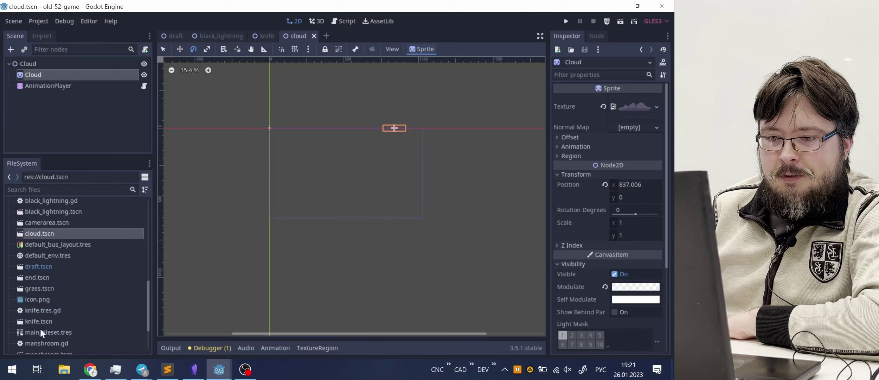
scroll(39, 326, down, 2)
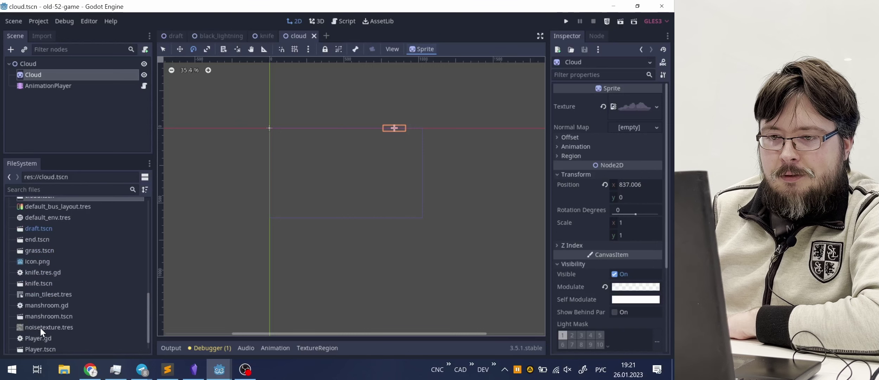
scroll(41, 328, up, 1)
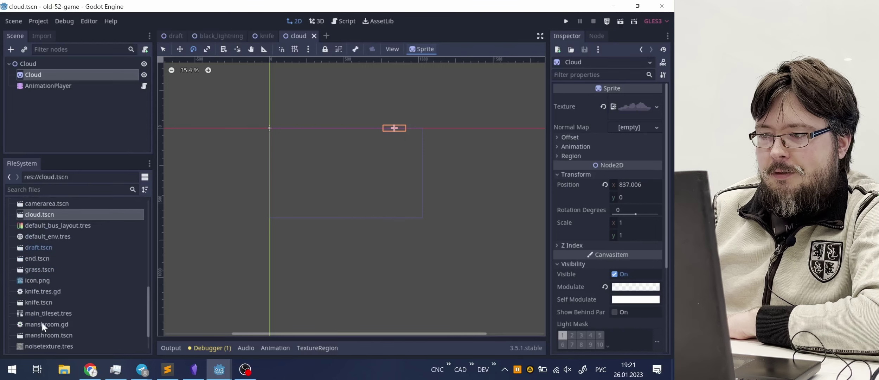
double_click(46, 249)
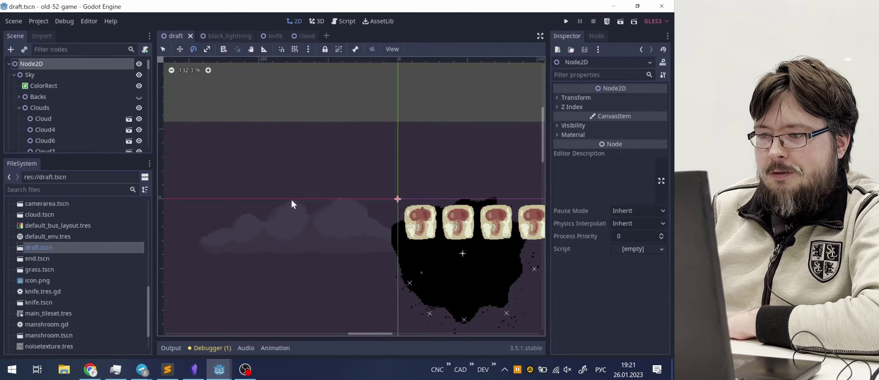
scroll(291, 198, up, 2)
scroll(290, 211, down, 5)
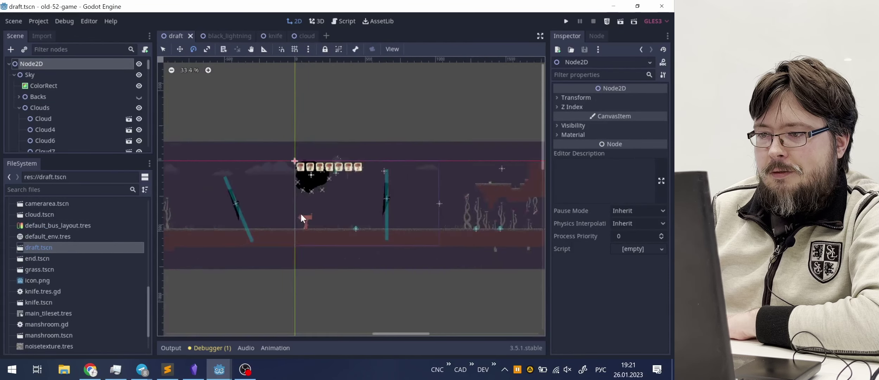
scroll(324, 169, up, 2)
scroll(331, 139, up, 2)
middle_drag(336, 141, 344, 205)
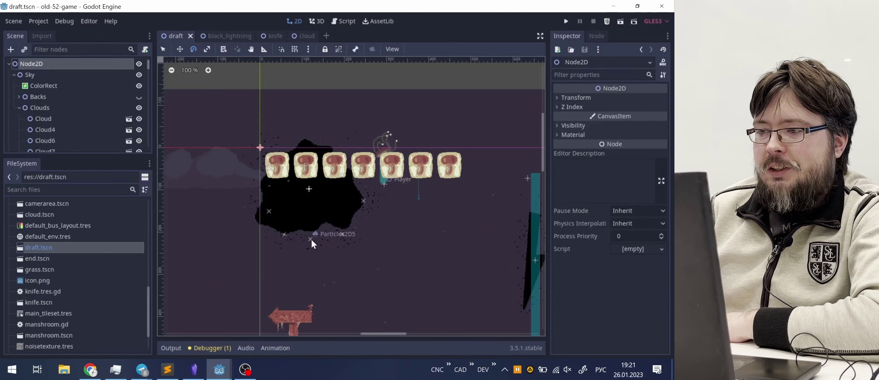
Step: Try to pick the black blob in the viewport with the Select tool, and hide the Player node
click(163, 49)
click(364, 201)
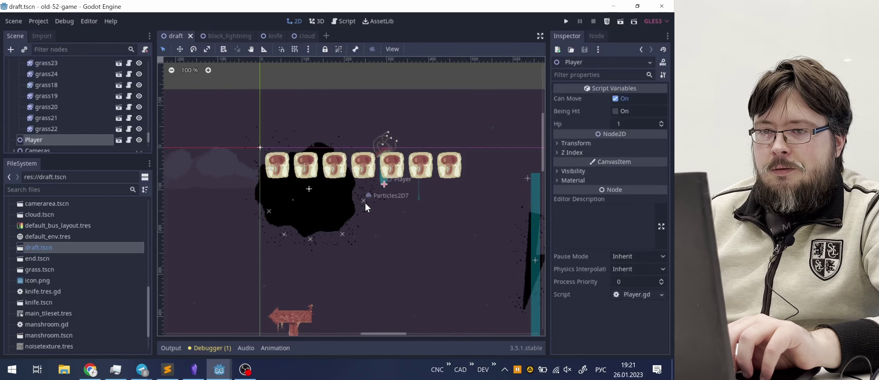
scroll(46, 106, down, 2)
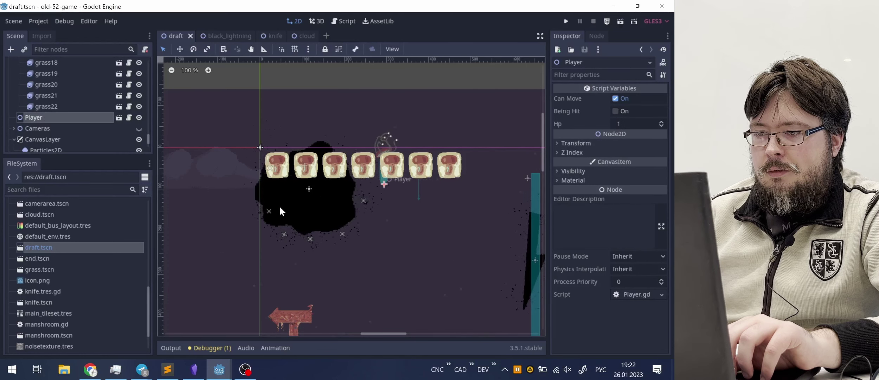
scroll(271, 224, down, 2)
scroll(272, 224, down, 2)
middle_drag(268, 237, 344, 189)
scroll(348, 183, up, 4)
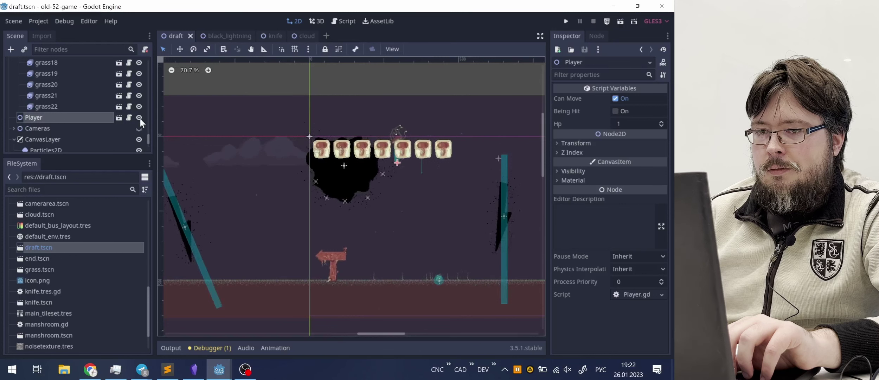
click(140, 118)
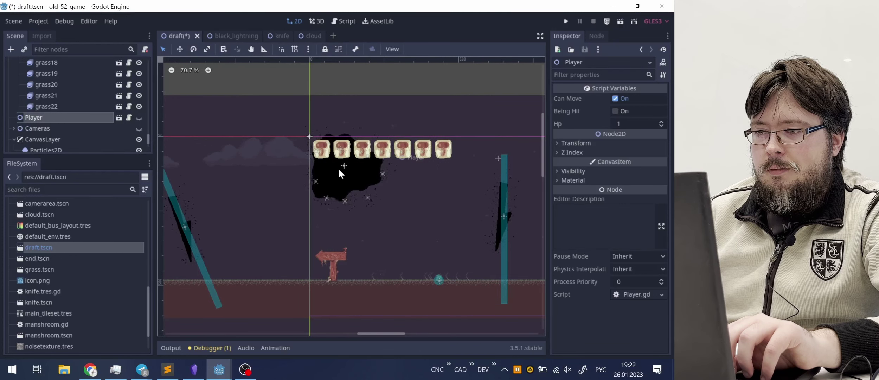
Step: Try picking the black blob in the viewport again and hide the CanvasLayer node
click(299, 179)
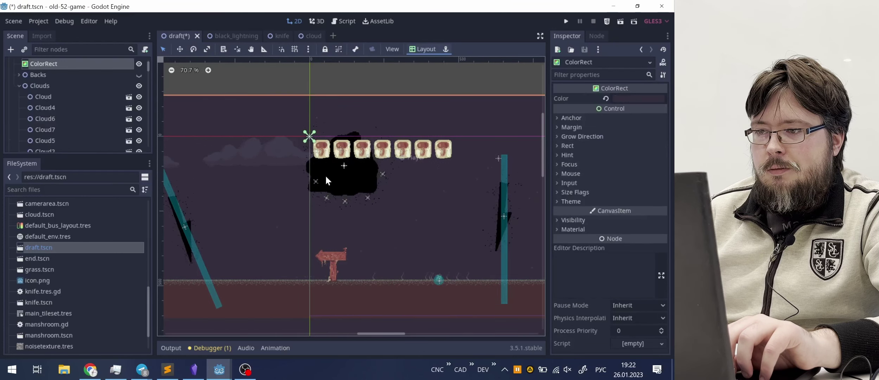
click(344, 175)
scroll(70, 134, down, 2)
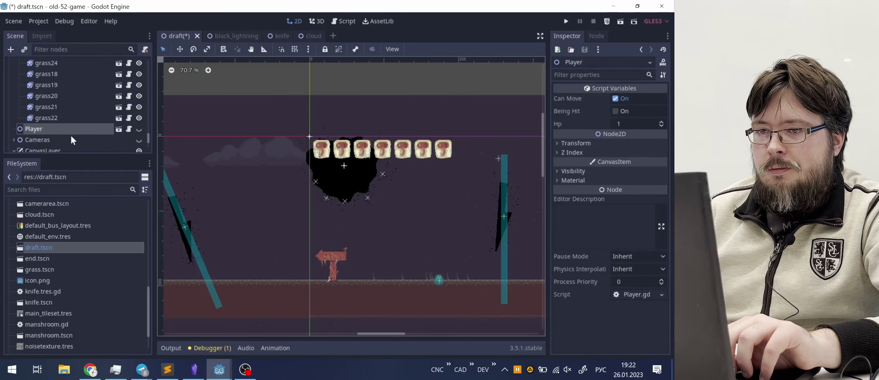
scroll(42, 130, down, 1)
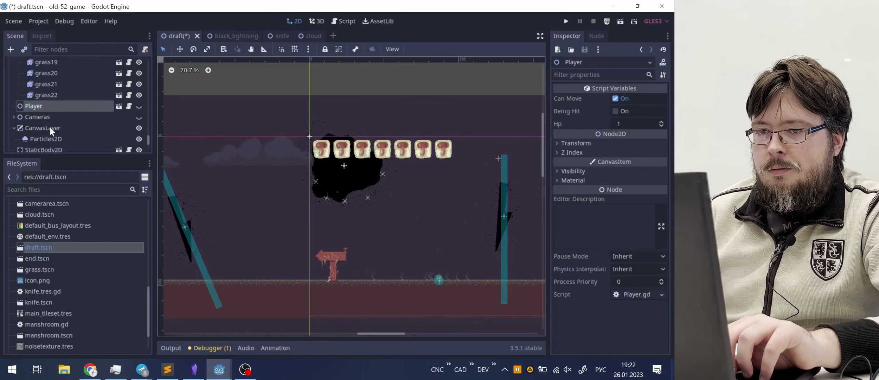
click(139, 128)
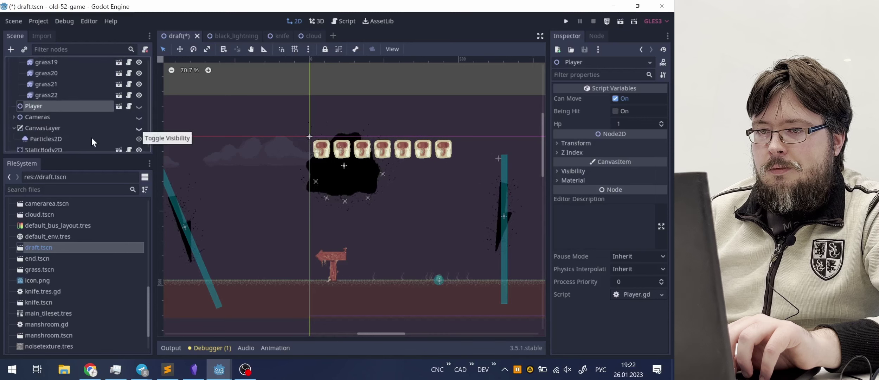
Step: Enlarge the scene tree area downwards and return to the root node at its beginning
scroll(86, 138, down, 3)
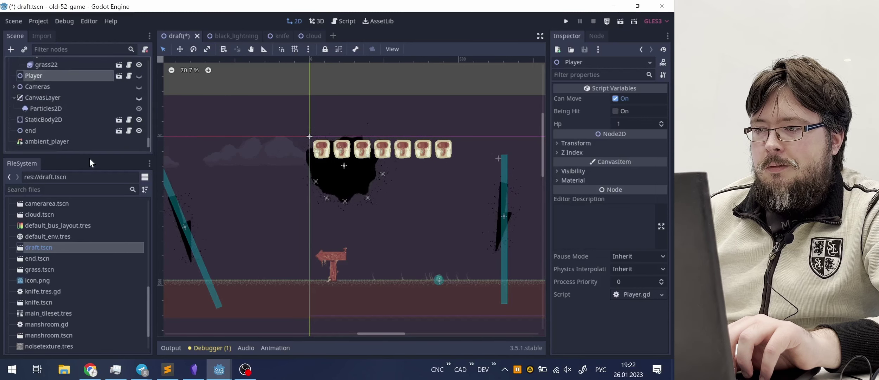
drag(84, 156, 85, 280)
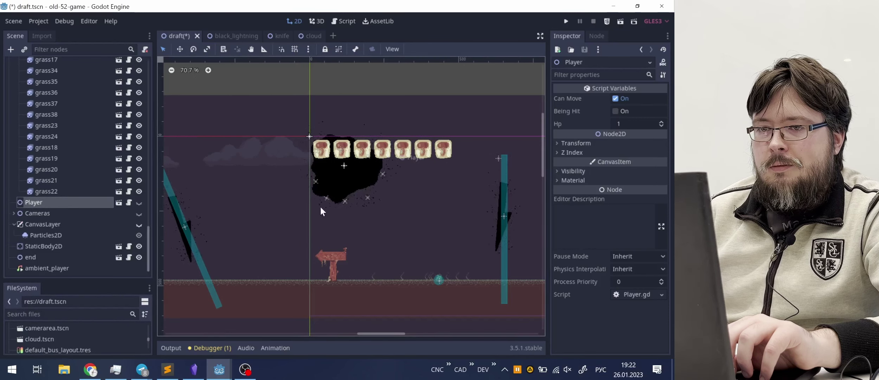
scroll(327, 202, down, 1)
scroll(377, 195, down, 2)
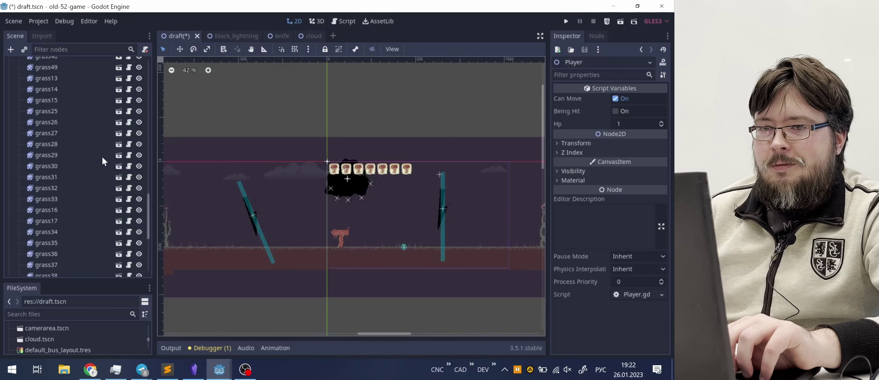
scroll(101, 157, up, 10)
drag(150, 172, 156, 61)
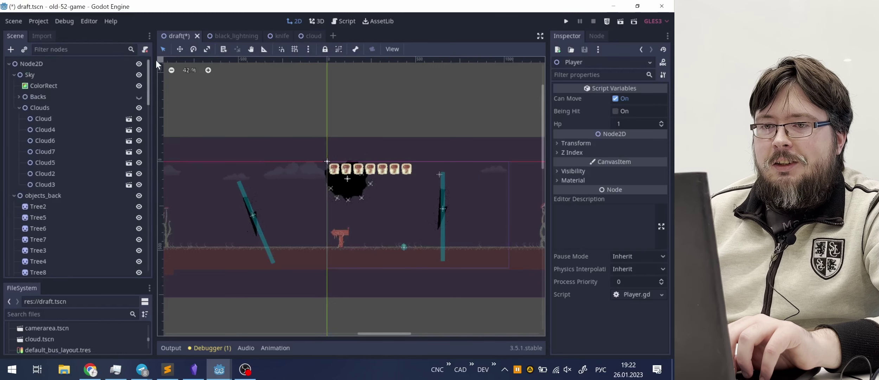
Step: Collapse the Clouds, objects_back and TileMap branches of the scene tree and select the Body sprite
click(15, 106)
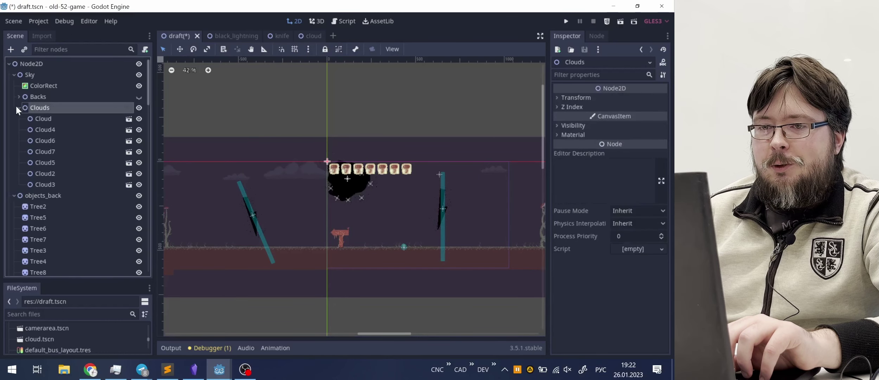
click(19, 107)
click(14, 119)
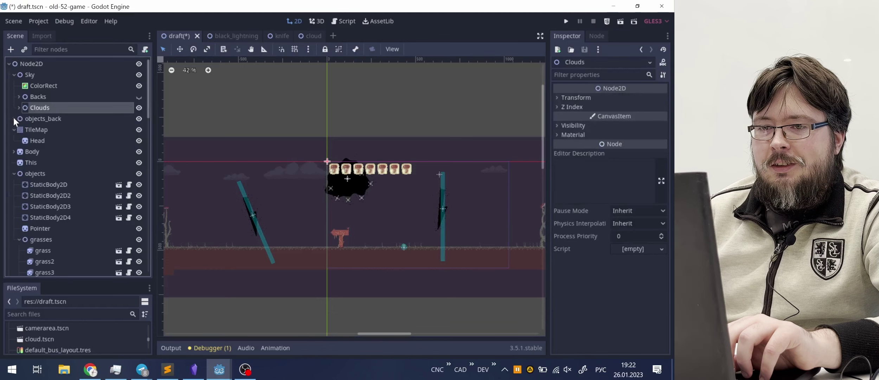
click(14, 129)
click(13, 141)
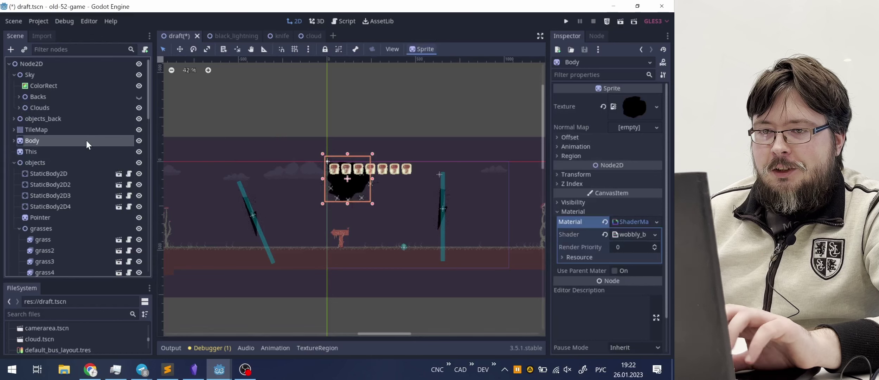
Step: Expand the Body sprite's child nodes and preview its texture at large size alongside the blob in the viewport
click(14, 141)
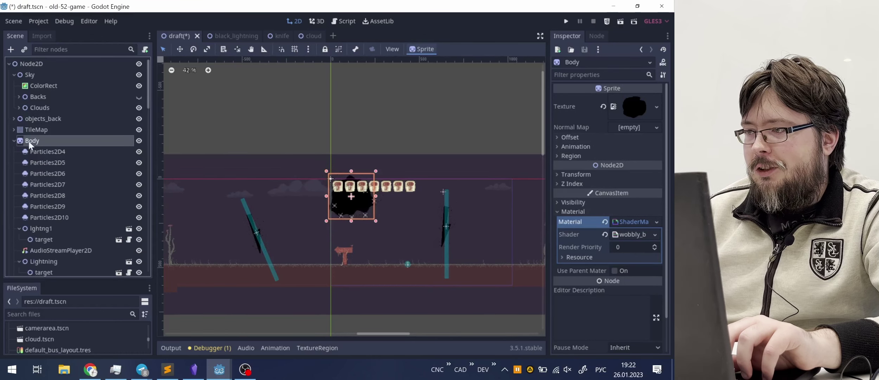
double_click(31, 142)
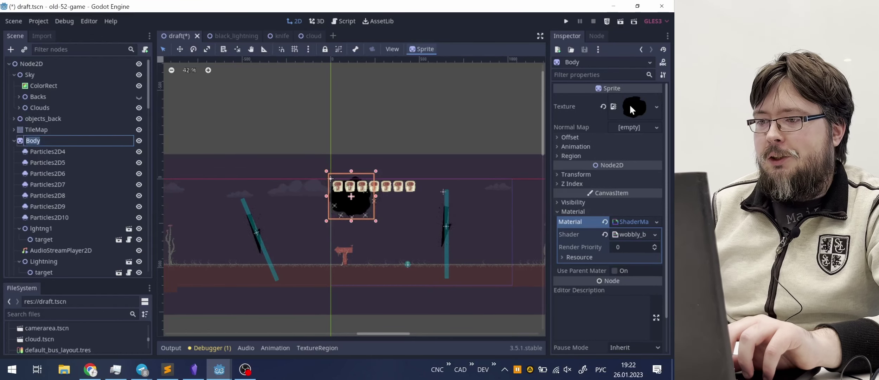
click(632, 106)
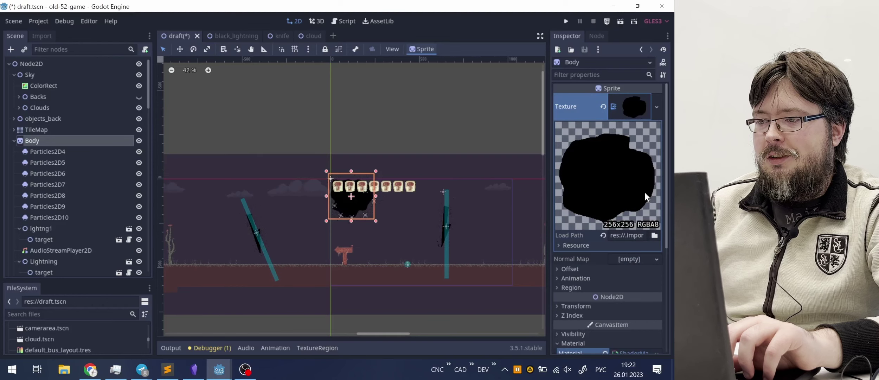
scroll(362, 217, up, 5)
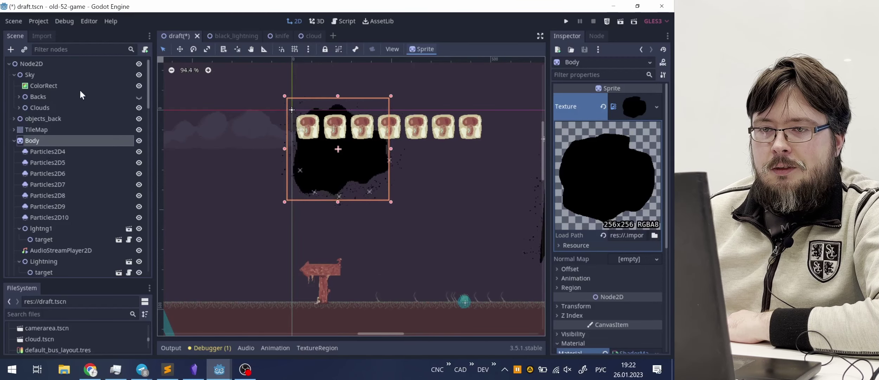
Step: Collapse the Sky, objects and CanvasLayer branches and make the Player and CanvasLayer nodes visible again
click(14, 74)
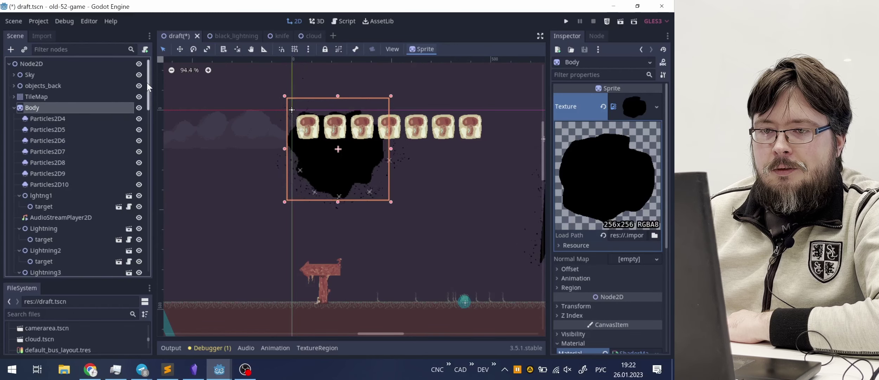
drag(147, 83, 140, 135)
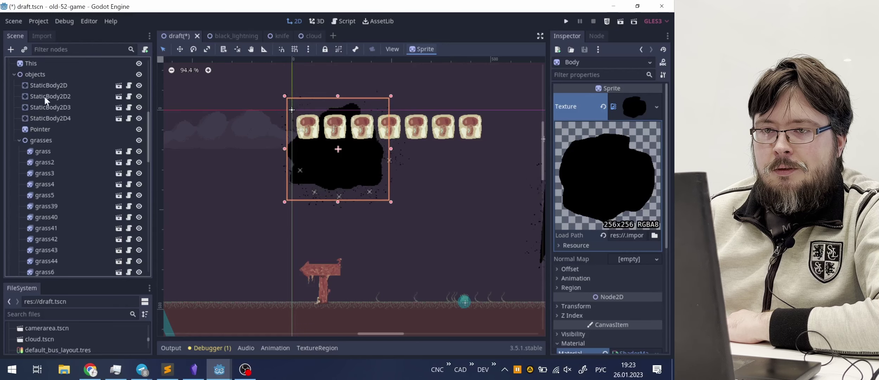
click(14, 74)
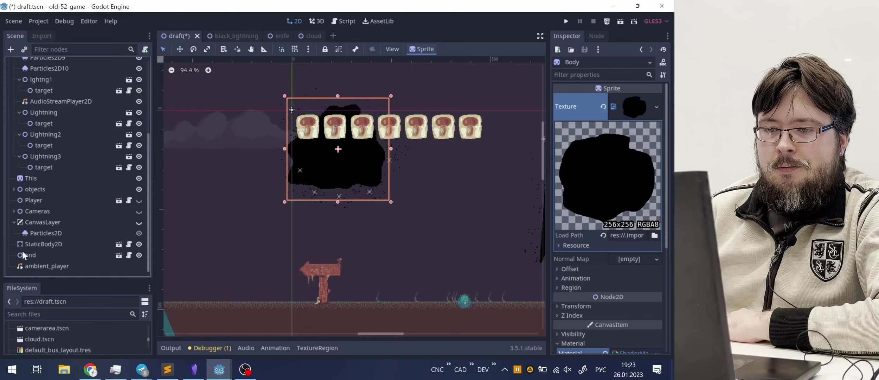
click(13, 222)
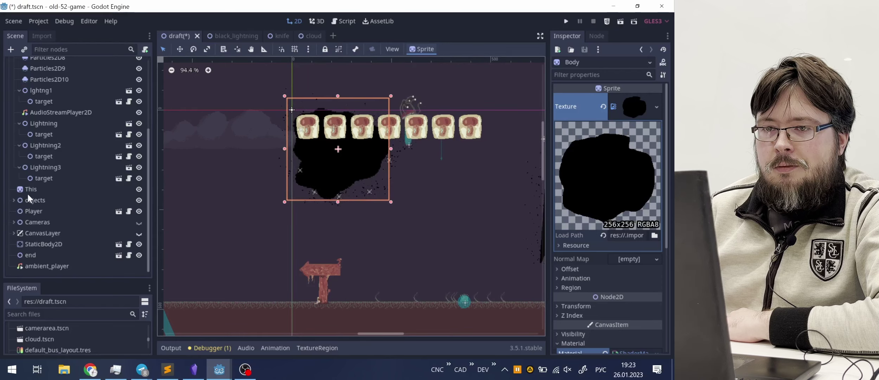
scroll(51, 178, up, 5)
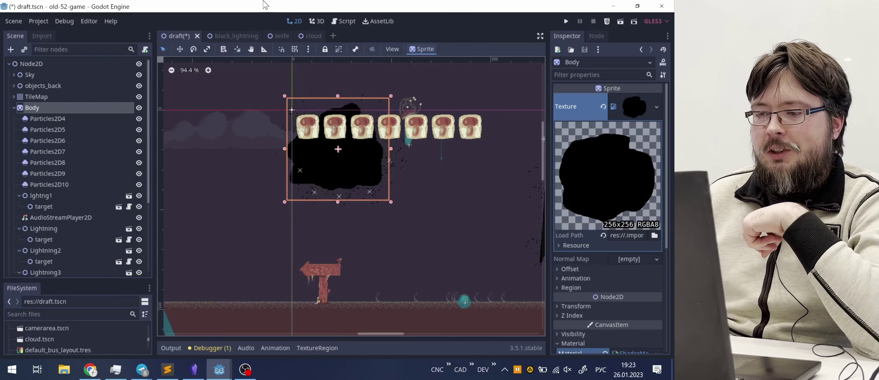
Step: Switch to the Visual Shader Node Library project and expand its addon folders down to examples/2D
mouse_move(219, 369)
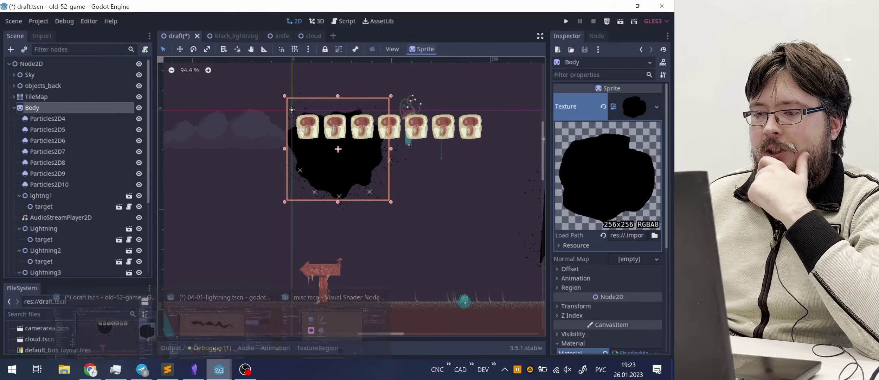
click(303, 314)
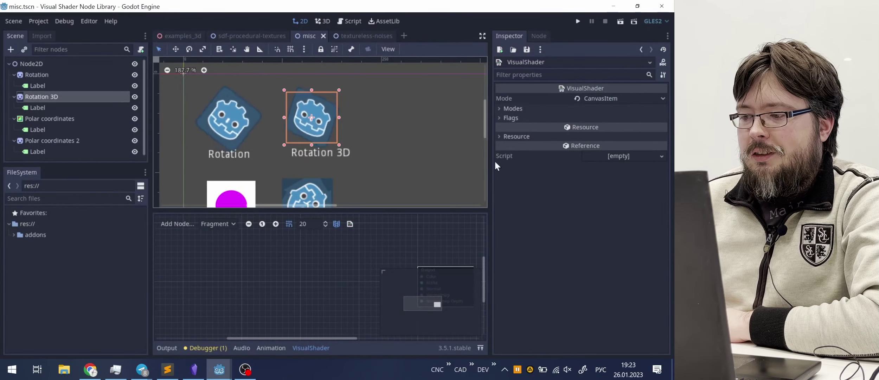
drag(493, 161, 638, 170)
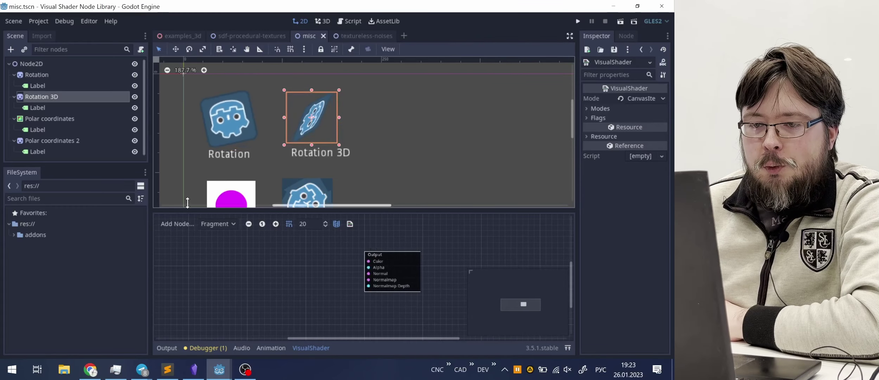
click(13, 234)
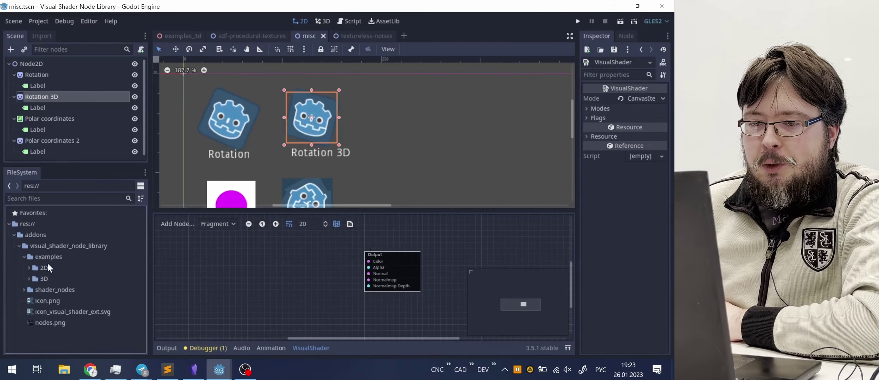
click(28, 268)
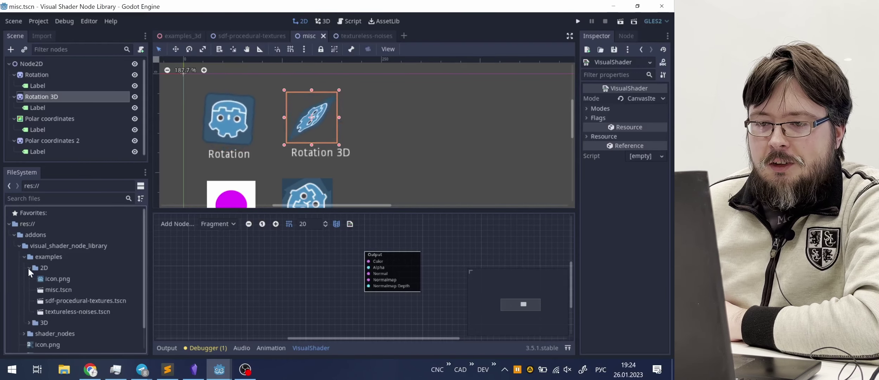
Step: Expand the addon's shader_nodes and common folders and open the step_mix_s.gd script
scroll(51, 283, down, 2)
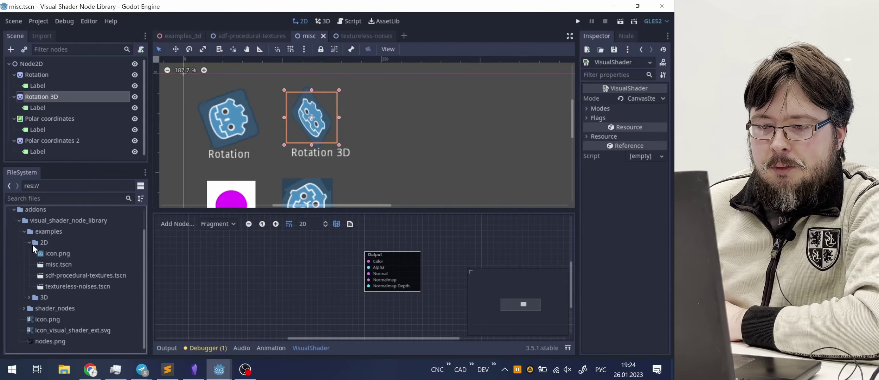
click(24, 308)
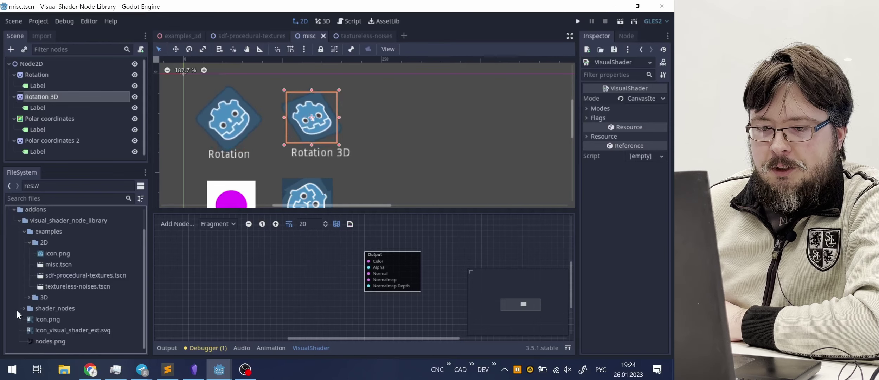
scroll(24, 313, down, 2)
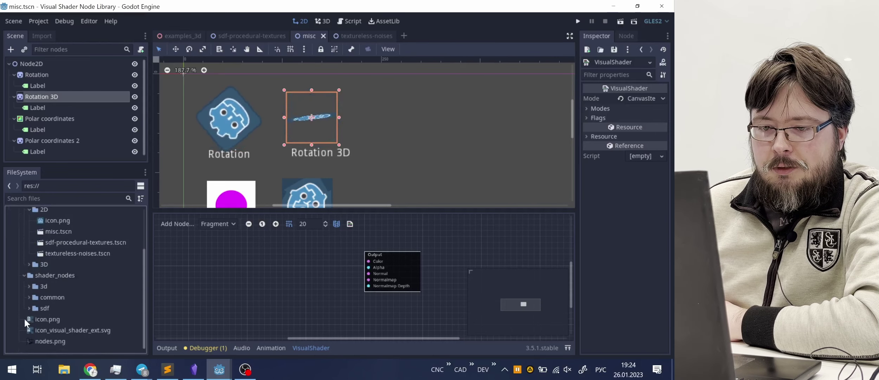
click(29, 297)
scroll(51, 307, down, 5)
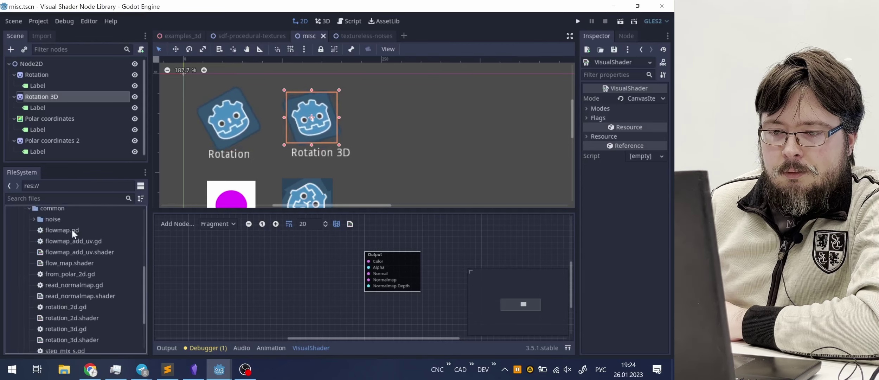
scroll(68, 286, down, 3)
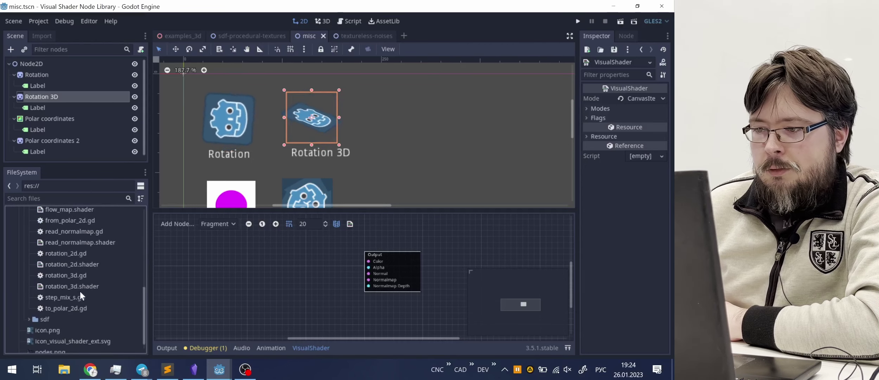
double_click(58, 297)
key(Up)
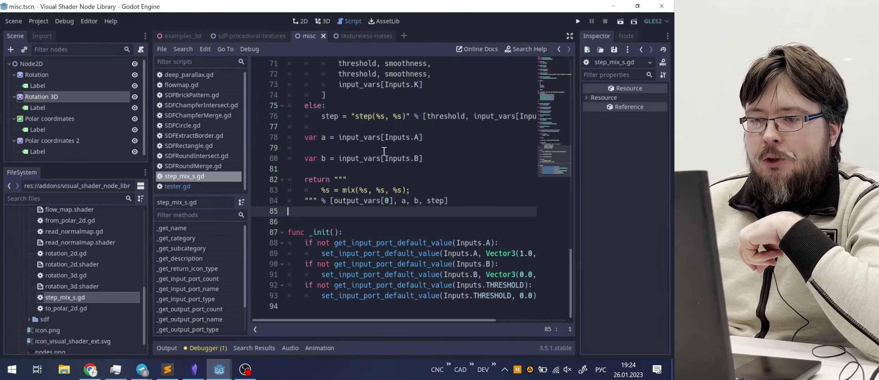
Step: Narrow the Scene and FileSystem docks and read step_mix_s.gd from its mix return statement back up to the class declaration
drag(148, 163, 96, 186)
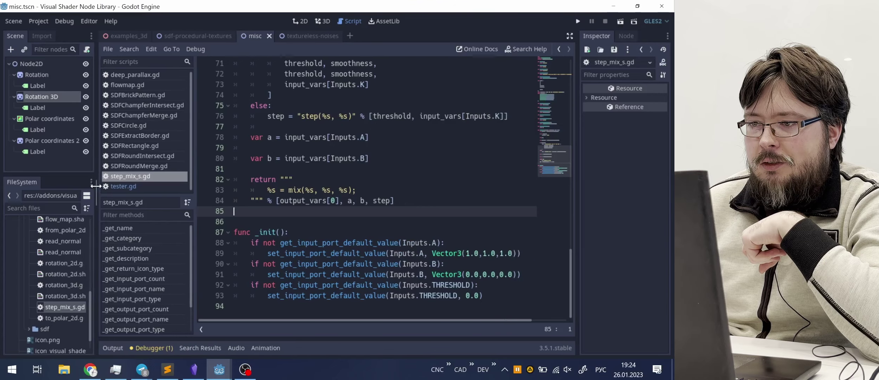
click(355, 186)
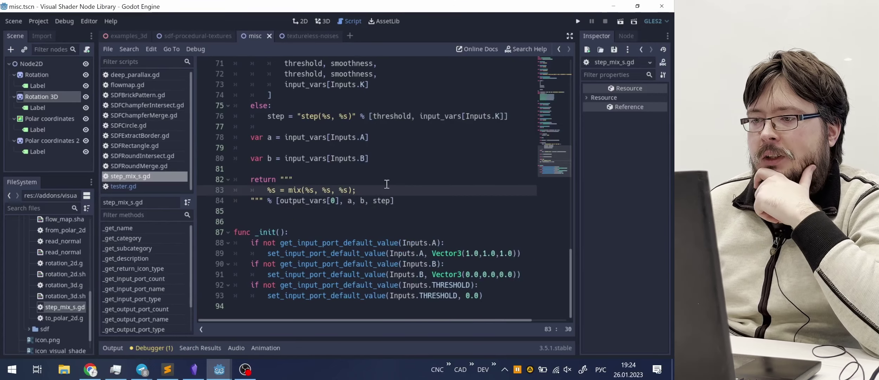
scroll(384, 180, up, 2)
scroll(381, 180, up, 1)
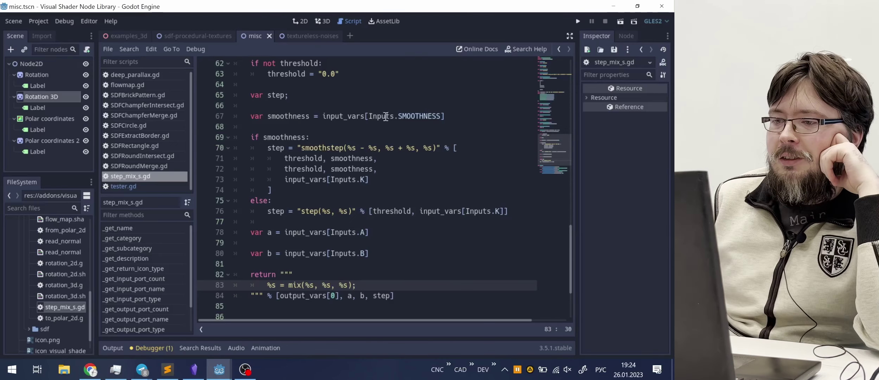
scroll(370, 163, up, 13)
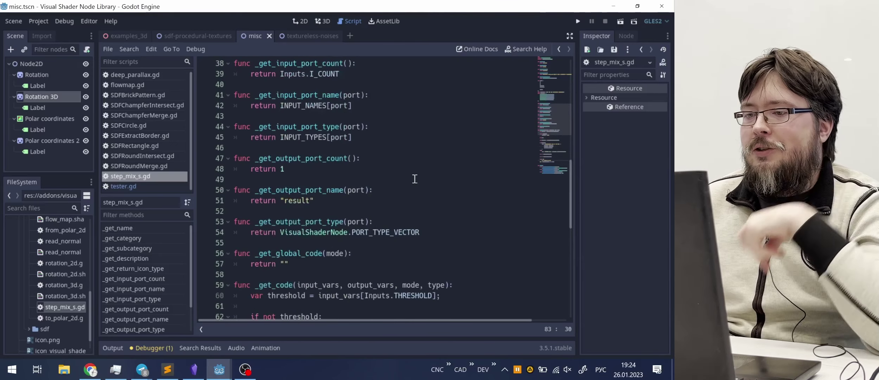
scroll(428, 160, up, 7)
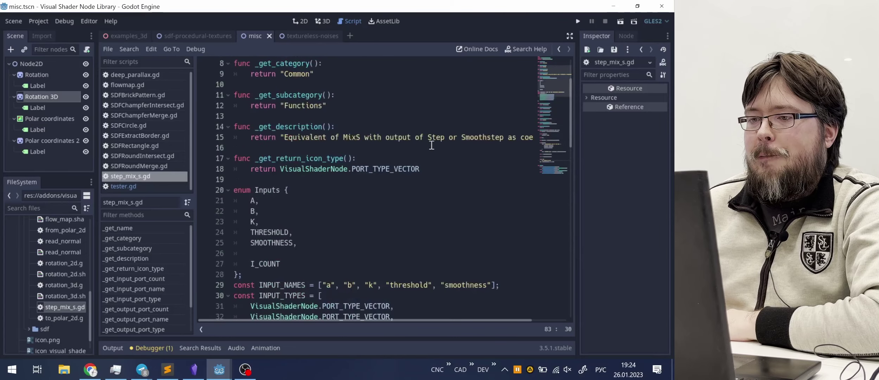
scroll(424, 148, up, 1)
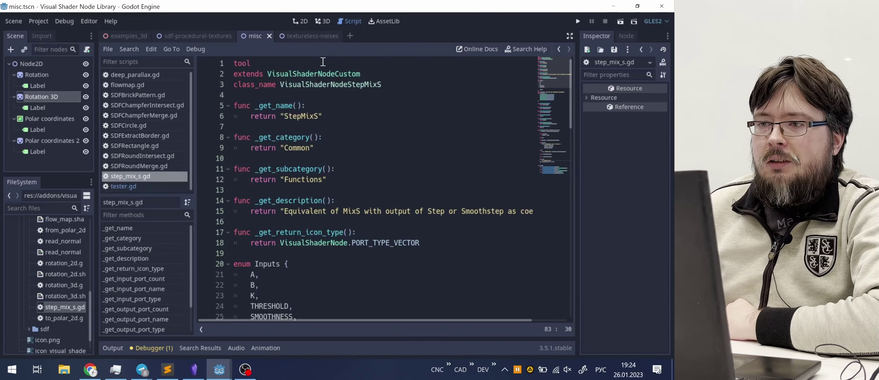
Step: Return to the misc scene's 2D view, select the Polar coordinates rectangle and open its material's visual shader graph
click(302, 35)
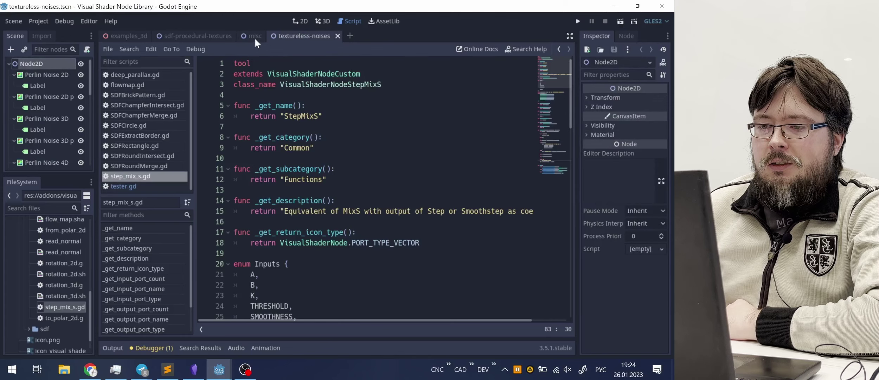
click(254, 36)
click(299, 21)
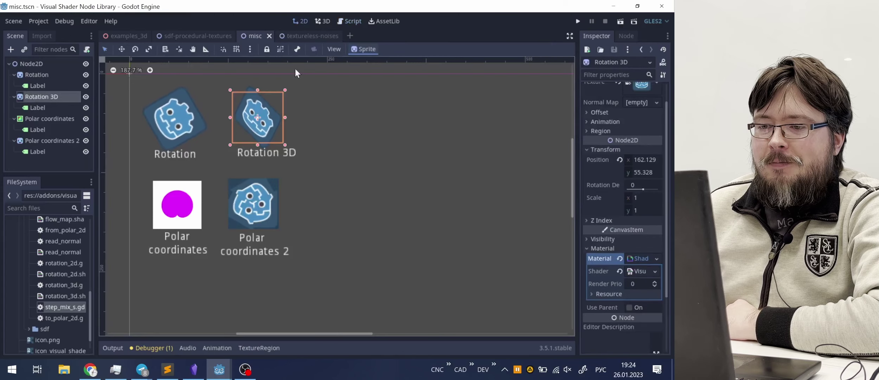
click(192, 206)
scroll(251, 269, down, 1)
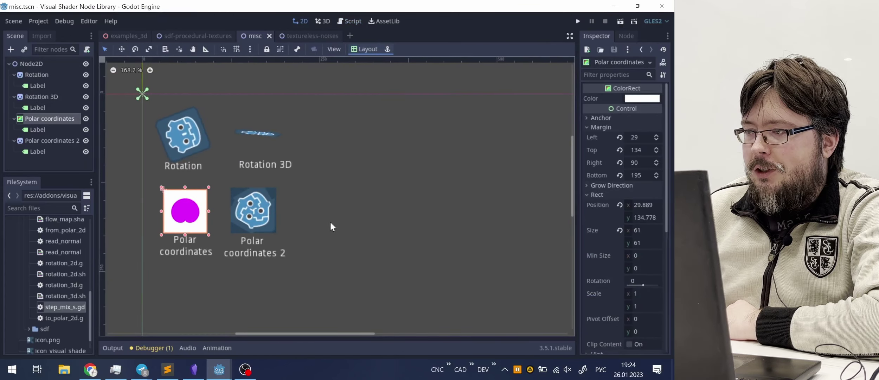
middle_drag(330, 220, 347, 147)
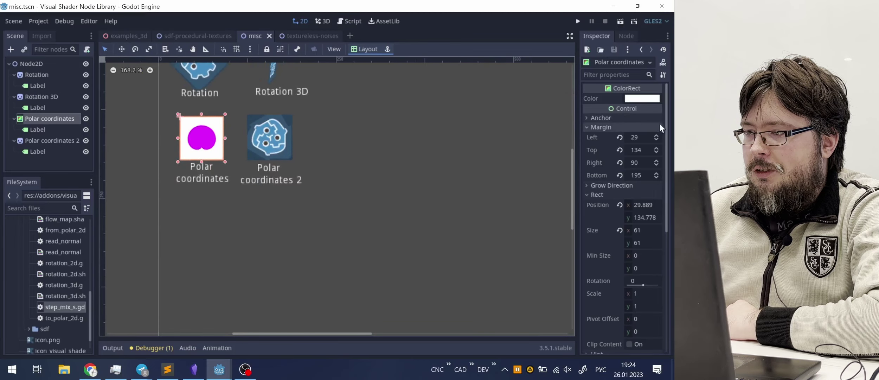
drag(666, 125, 652, 238)
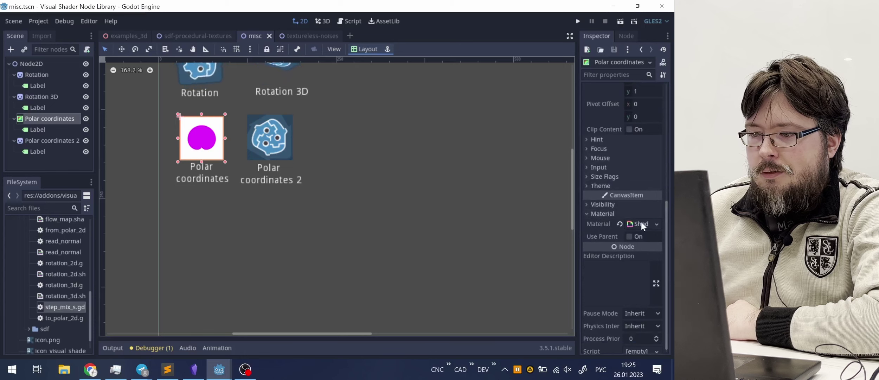
click(641, 224)
click(637, 236)
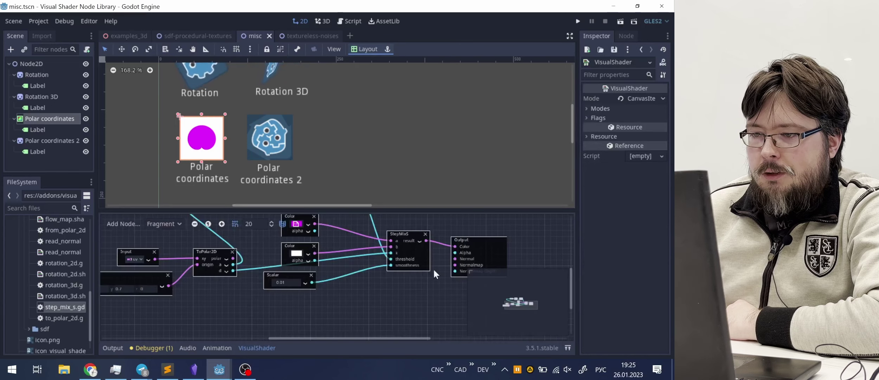
Step: Examine the StepMixS node's color, k, threshold and smoothness inputs and its link to the Output node
middle_drag(433, 268, 312, 278)
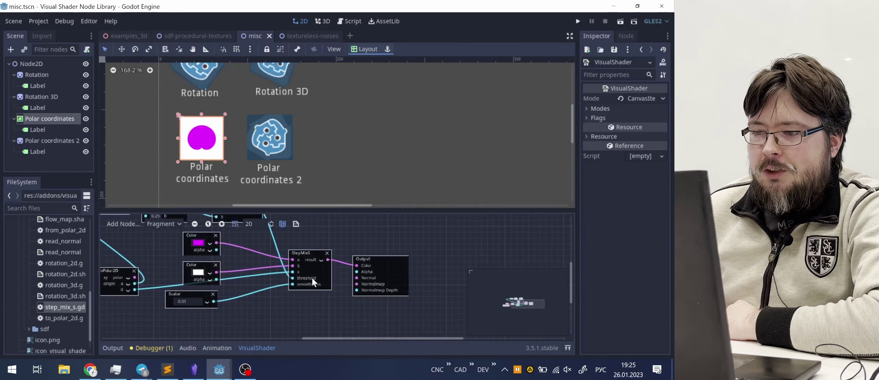
ctrl+scroll(299, 302, up, 4)
ctrl+scroll(297, 269, down, 3)
ctrl+scroll(302, 270, up, 1)
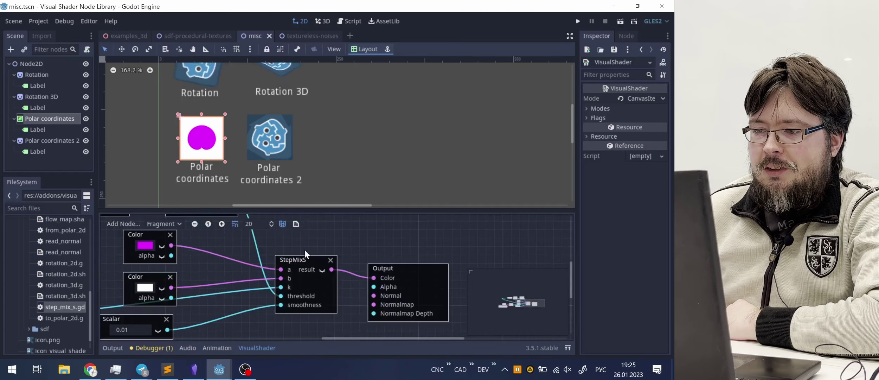
middle_drag(304, 250, 308, 227)
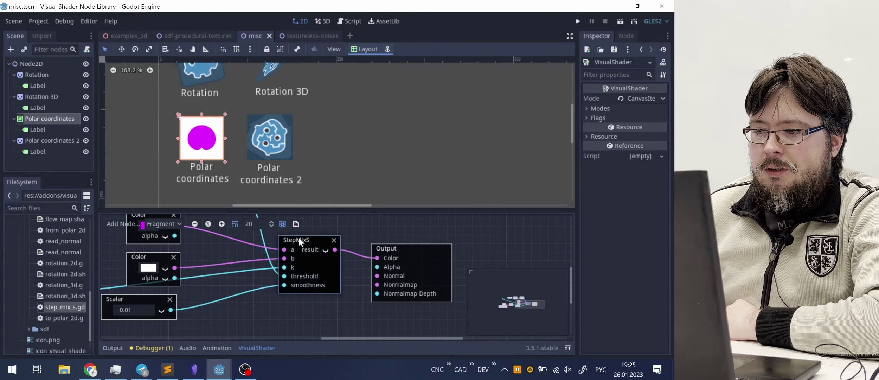
middle_drag(237, 254, 261, 279)
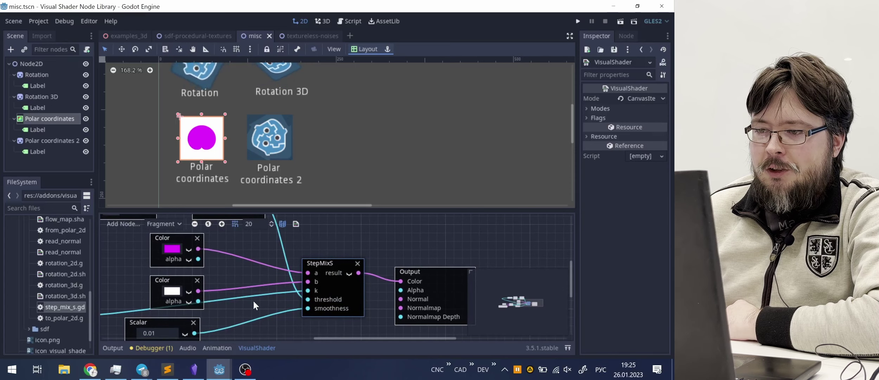
middle_drag(254, 304, 271, 319)
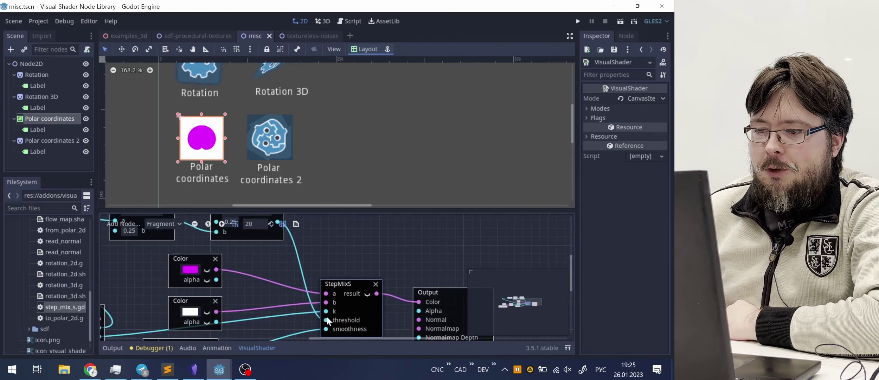
ctrl+scroll(297, 284, down, 4)
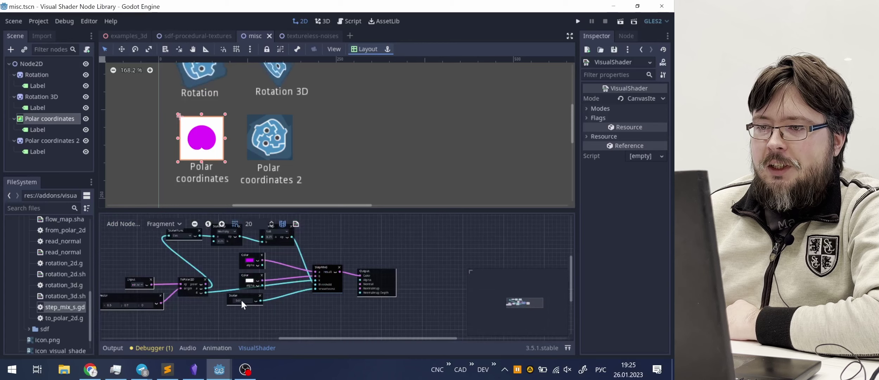
Step: Enlarge the Polar coordinates shape and set the Scalar node feeding StepMixS smoothness to 0.1
scroll(208, 135, up, 3)
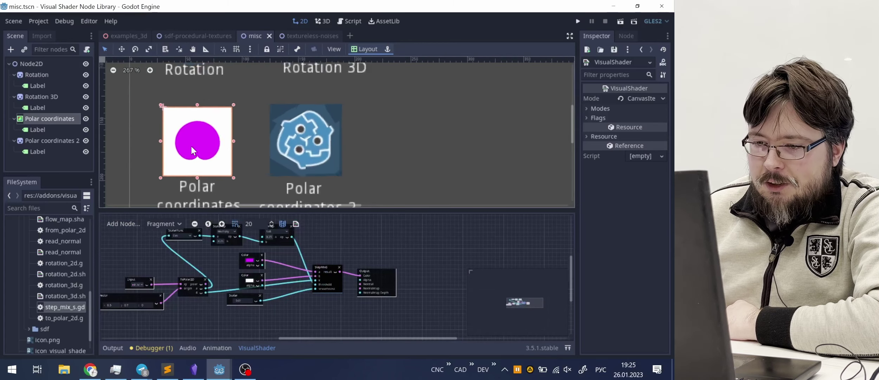
scroll(208, 137, up, 4)
ctrl+scroll(306, 287, up, 5)
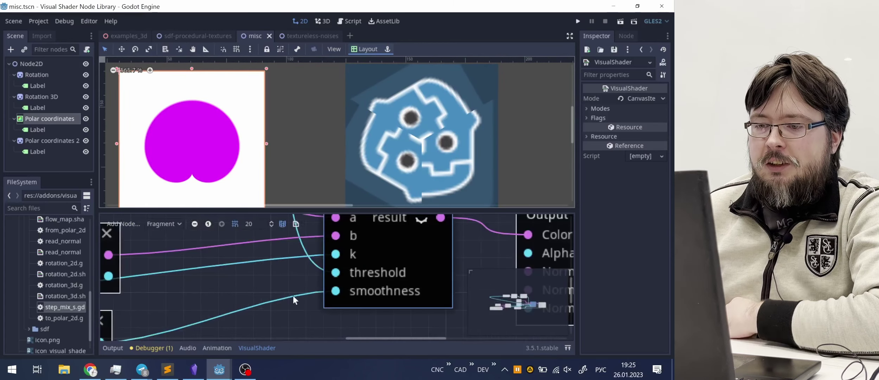
ctrl+scroll(274, 288, down, 3)
ctrl+scroll(267, 278, up, 1)
click(162, 308)
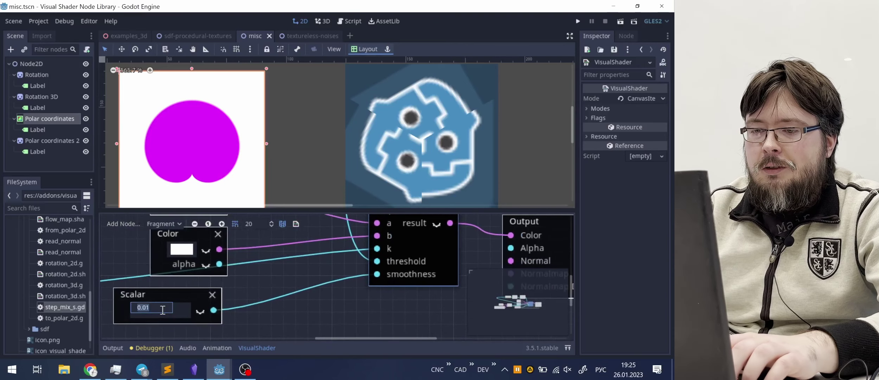
text(0.1)
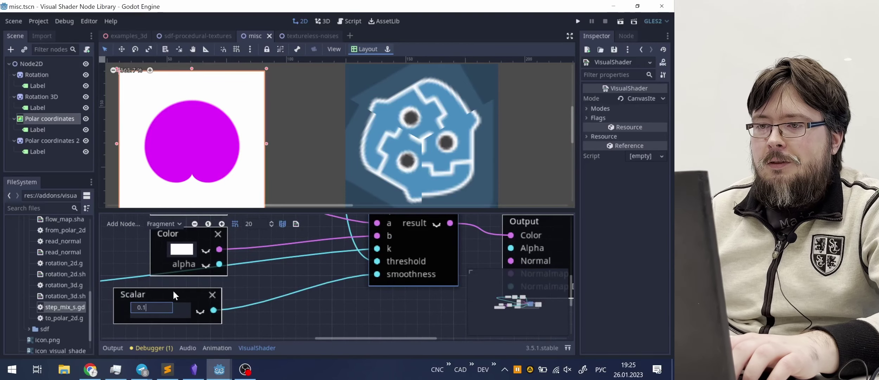
key(Return)
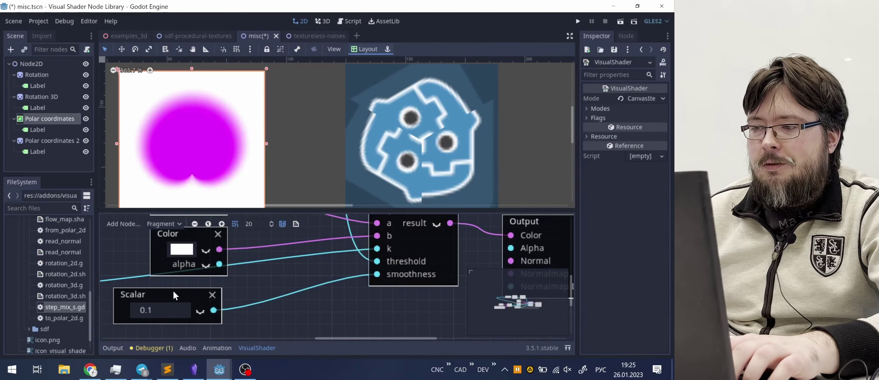
Step: Review the input list and mix code in step_mix_s.gd and display the generated shader code beside the graph
middle_drag(252, 279, 188, 299)
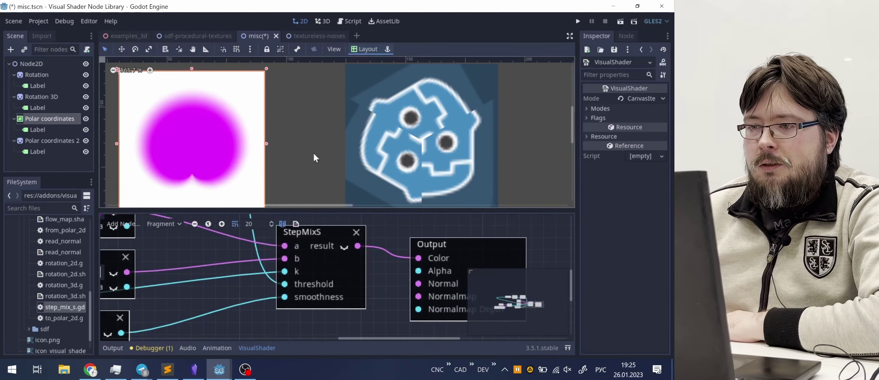
click(356, 20)
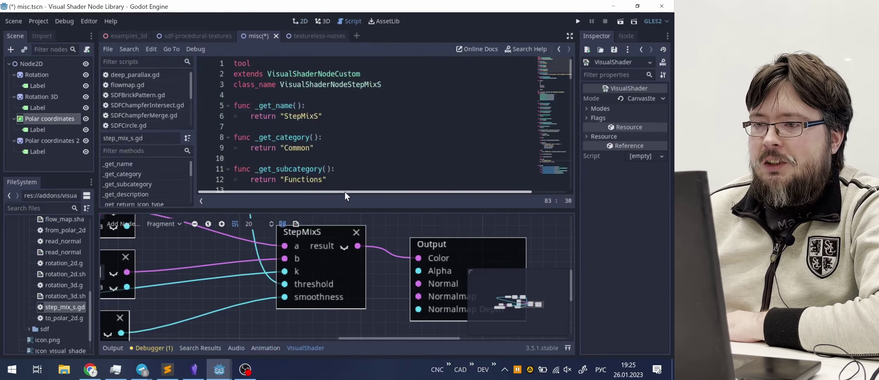
scroll(386, 167, down, 4)
scroll(386, 167, down, 18)
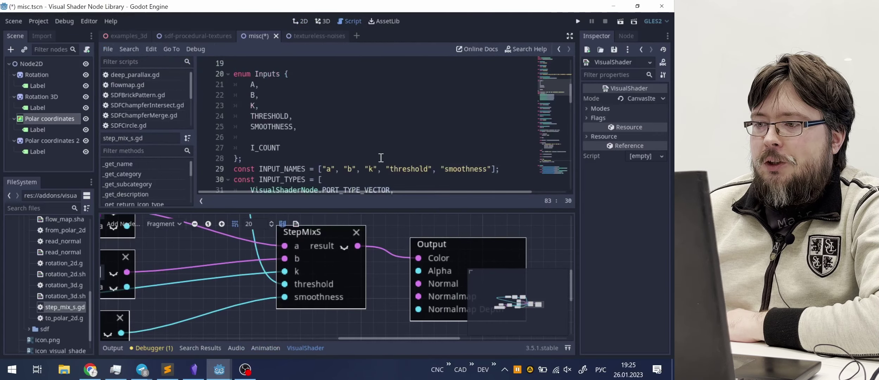
scroll(389, 149, down, 5)
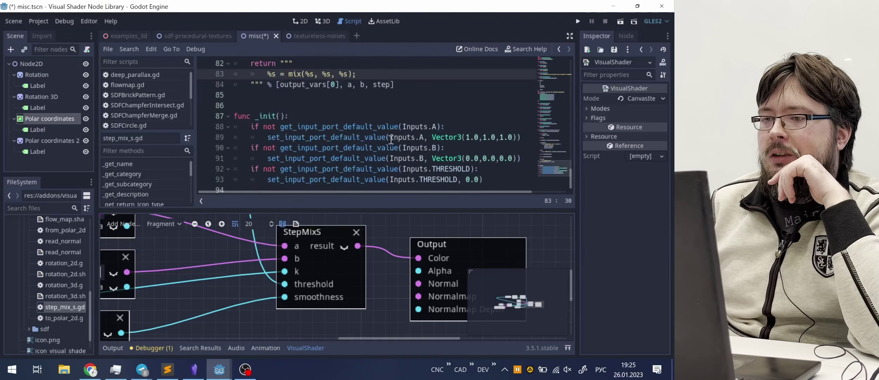
scroll(387, 123, up, 1)
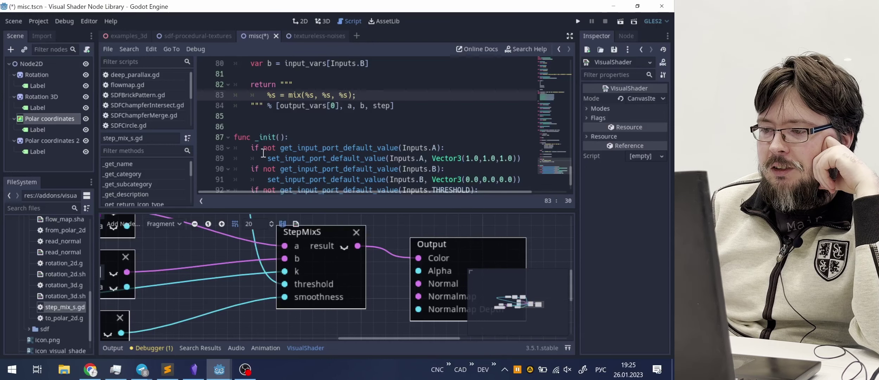
click(295, 223)
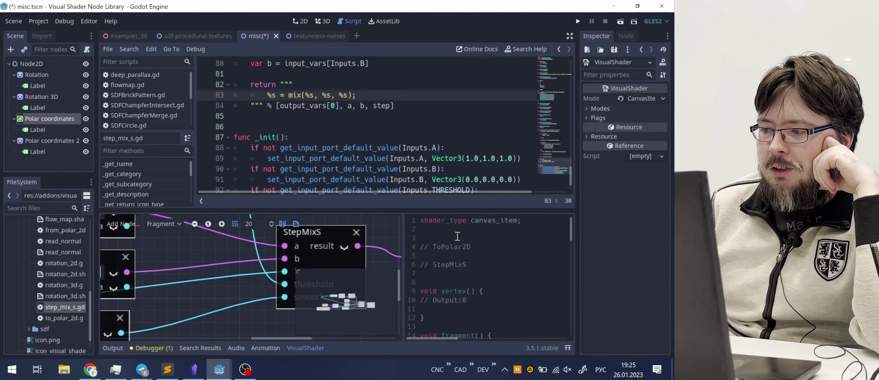
Step: Find the StepMixS section in the generated shader code and widen the code pane to show its mix line
scroll(458, 236, down, 15)
scroll(480, 276, up, 2)
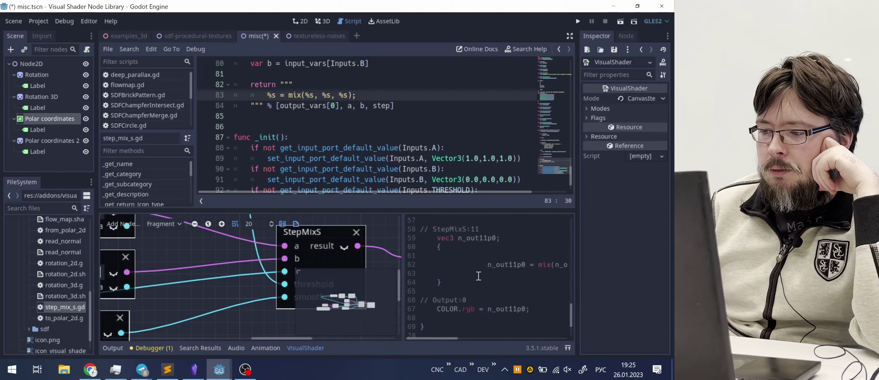
scroll(477, 270, up, 1)
scroll(469, 297, down, 1)
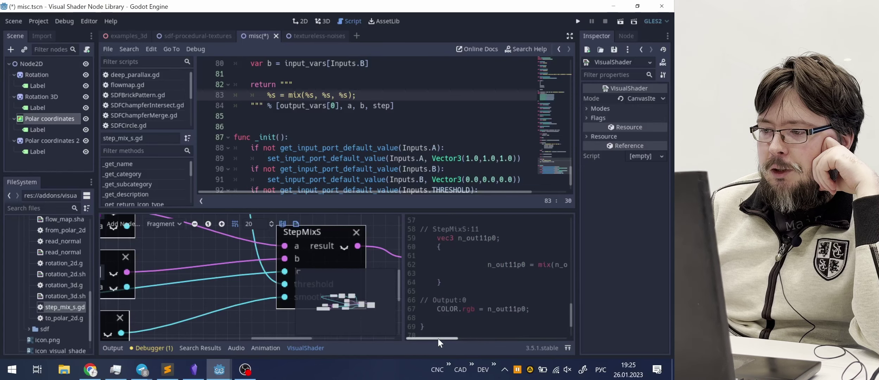
mouse_move(437, 339)
mouse_down()
mouse_move(477, 334)
mouse_move(439, 334)
mouse_up()
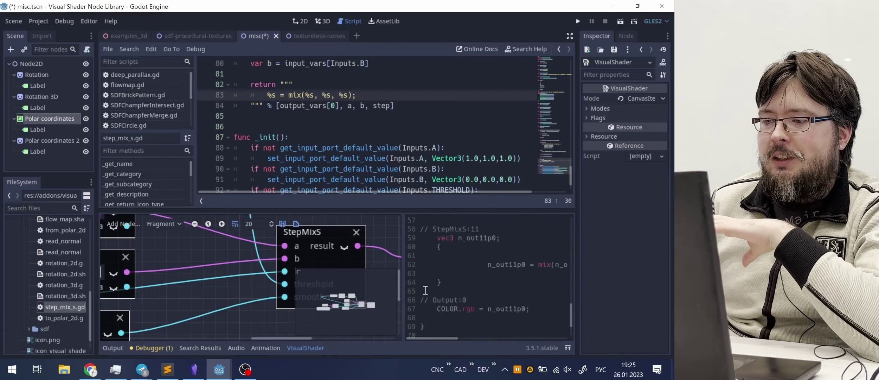
drag(403, 278, 298, 278)
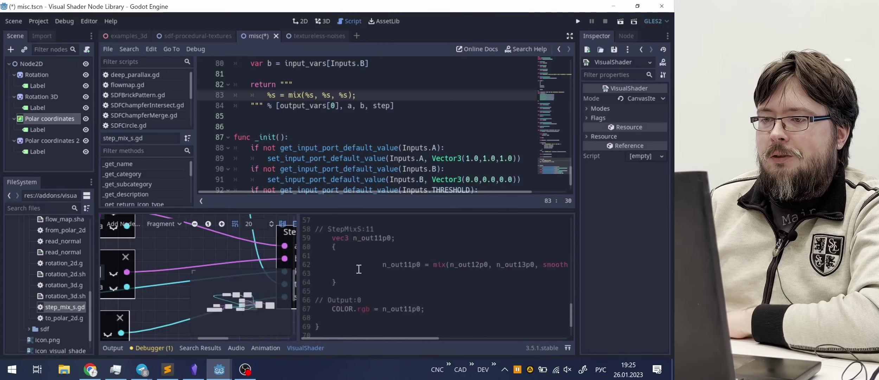
key(Down)
key(Down)
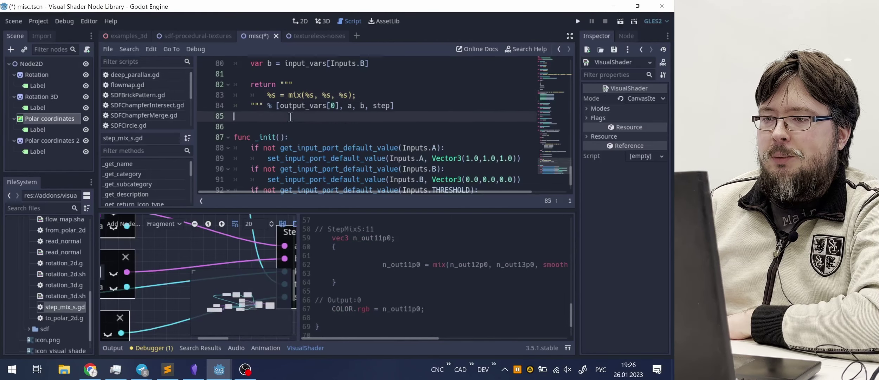
Step: Shrink the code text and review how _get_code in step_mix_s.gd reads the threshold input and sets its fallback value
scroll(275, 88, up, 4)
scroll(277, 83, up, 3)
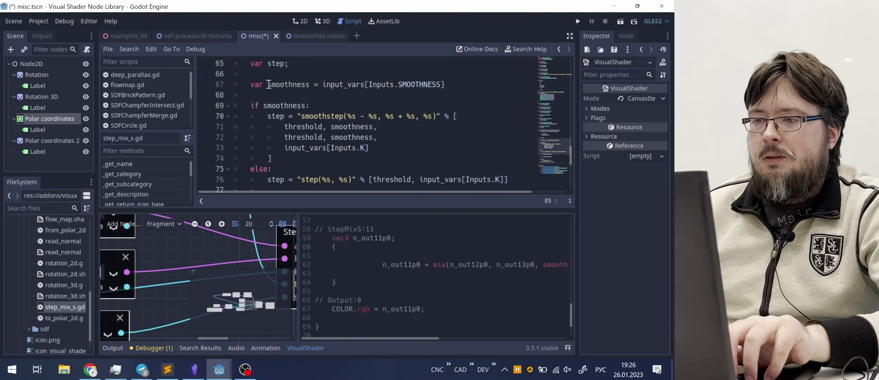
click(298, 95)
ctrl+scroll(301, 95, down, 3)
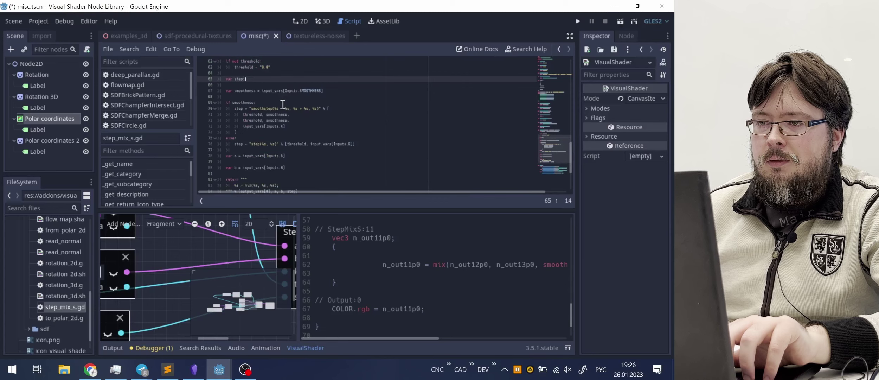
ctrl+scroll(282, 104, up, 2)
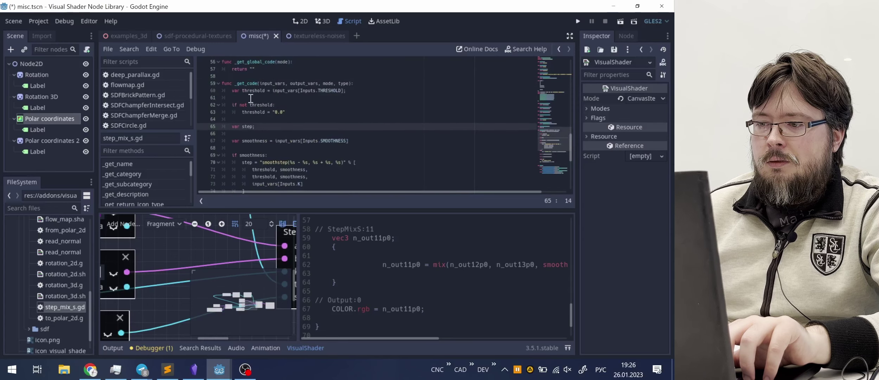
click(244, 98)
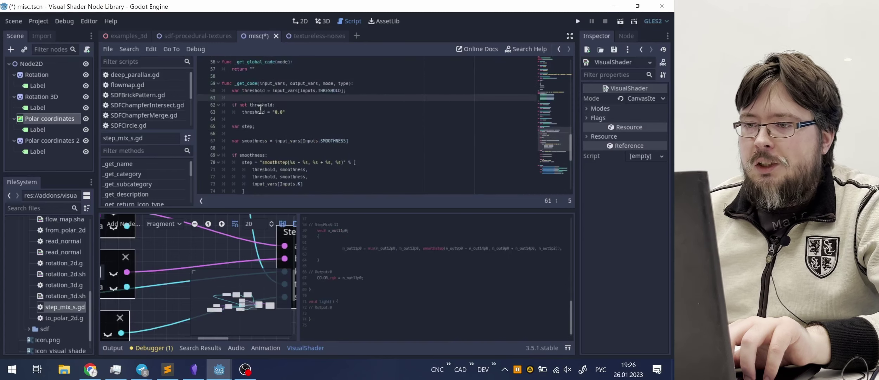
click(283, 111)
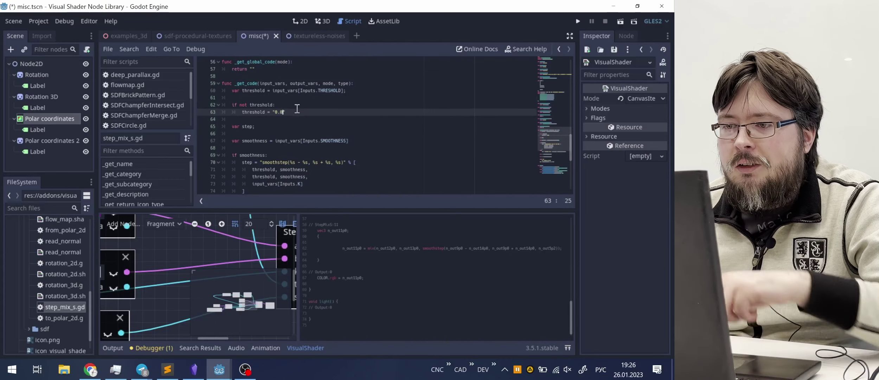
Step: Review the smoothness condition, the smoothstep and step expressions and the returned mix code in step_mix_s.gd
click(283, 124)
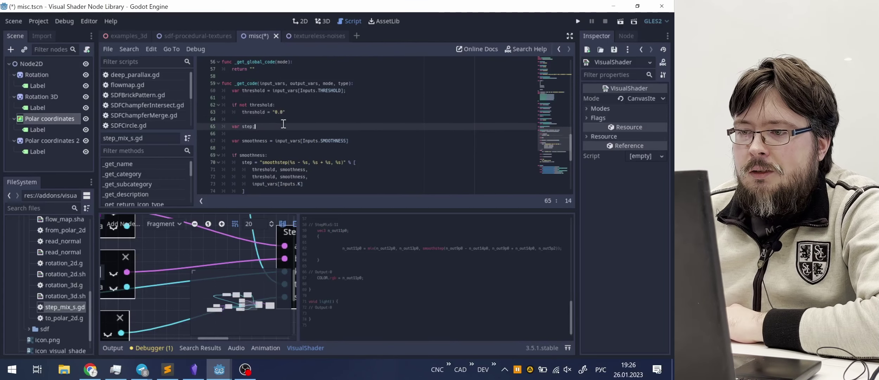
click(276, 141)
click(269, 155)
scroll(270, 155, down, 2)
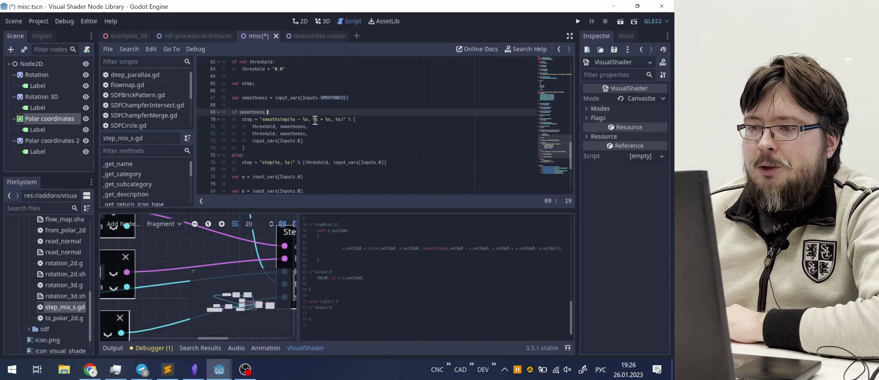
scroll(287, 159, down, 1)
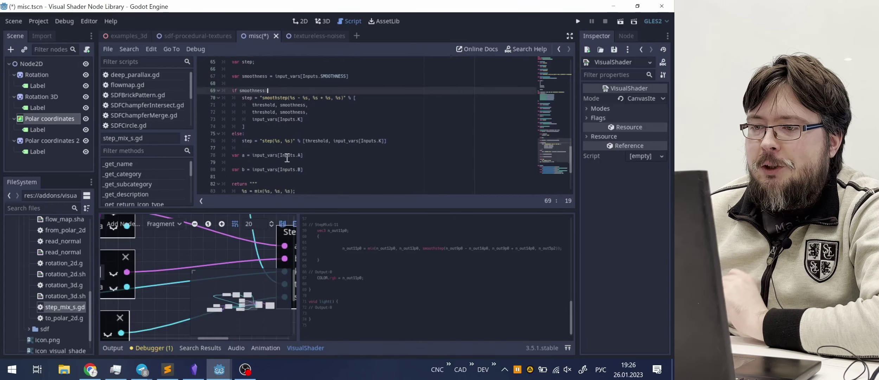
scroll(287, 158, down, 1)
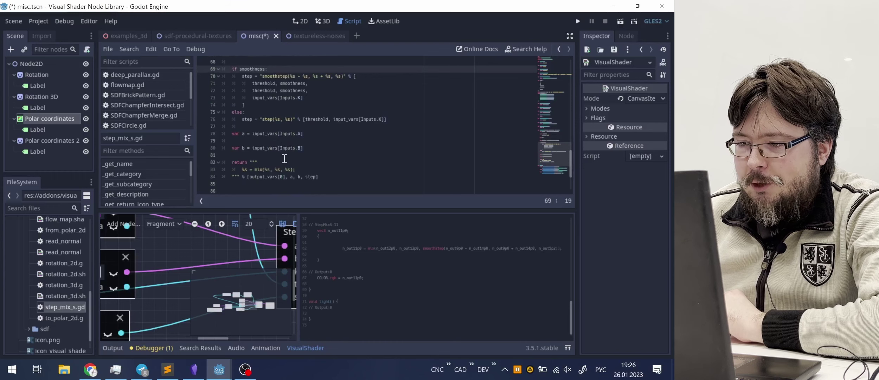
Step: Highlight the StepMixS mix line in the generated shader code to examine its substituted arguments
triple_click(343, 251)
click(358, 252)
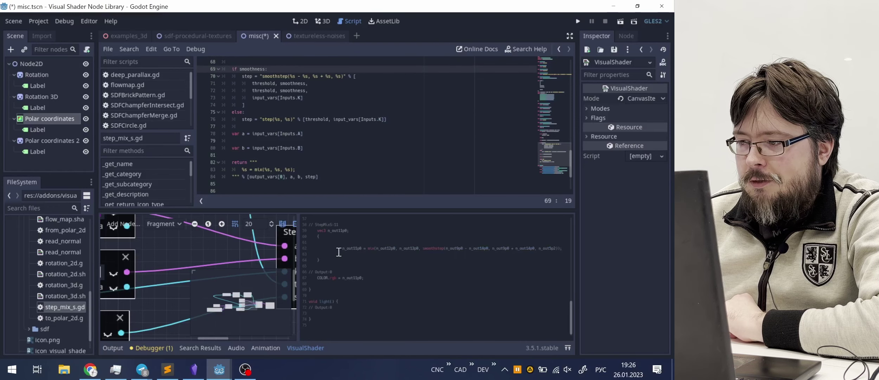
click(341, 249)
shift+click(565, 250)
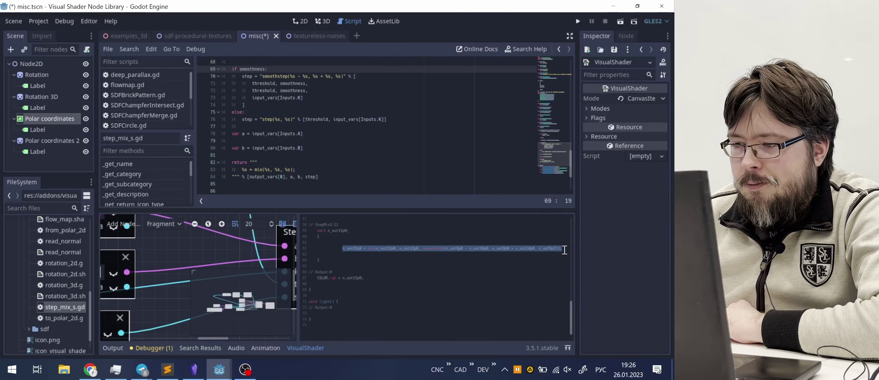
click(452, 257)
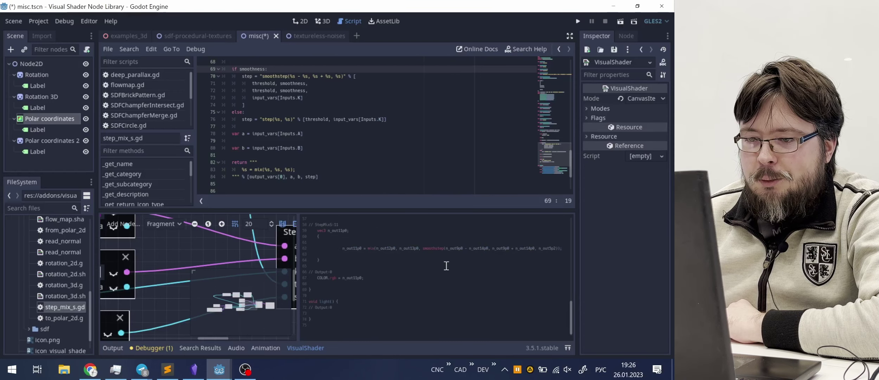
Step: Disconnect the Scalar node from StepMixS smoothness and check the StepMixS section of the regenerated shader code
ctrl+scroll(170, 297, down, 2)
ctrl+scroll(165, 301, down, 2)
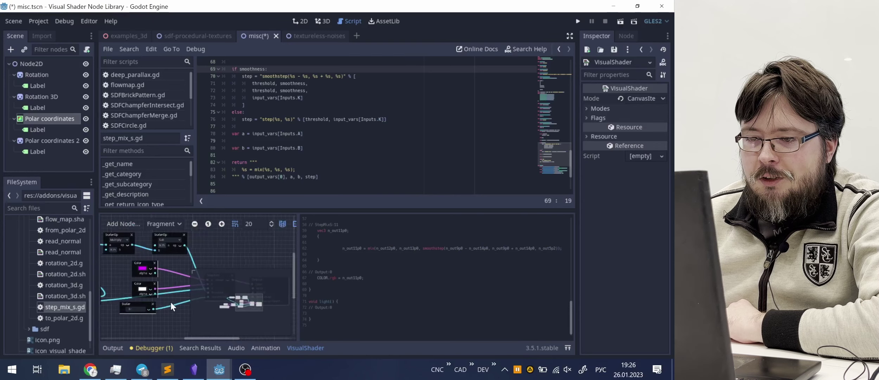
ctrl+scroll(168, 289, up, 8)
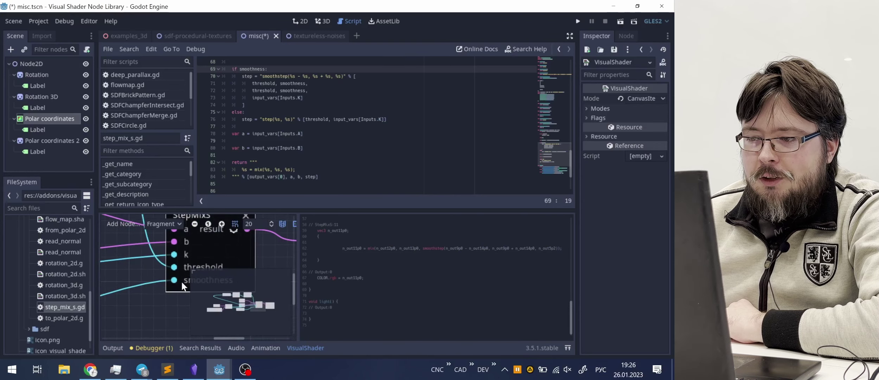
drag(174, 281, 102, 312)
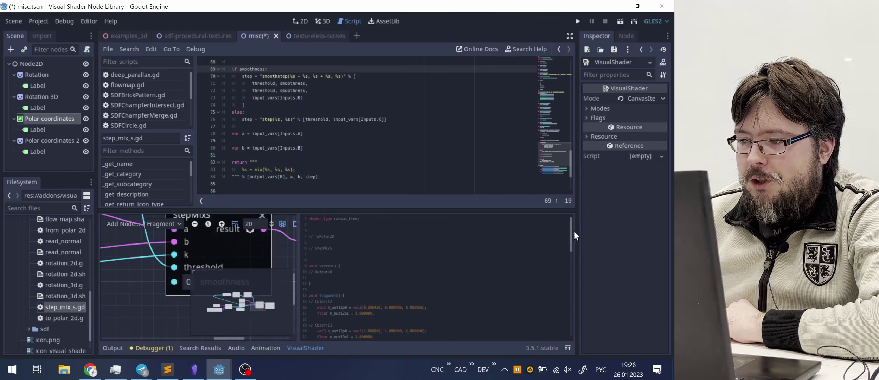
drag(573, 230, 566, 308)
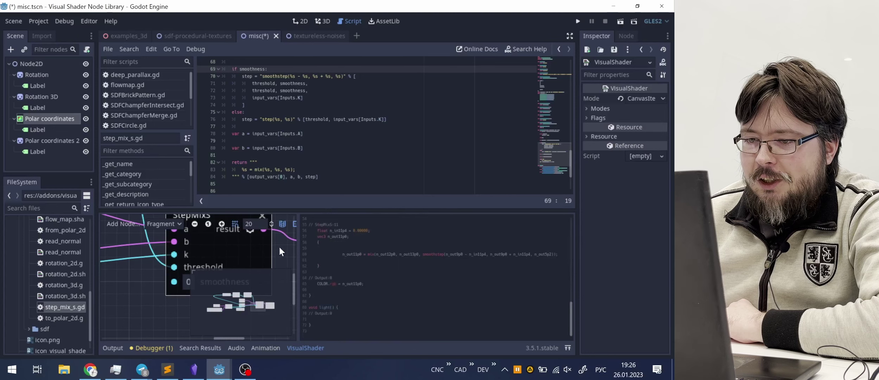
middle_drag(272, 250, 257, 237)
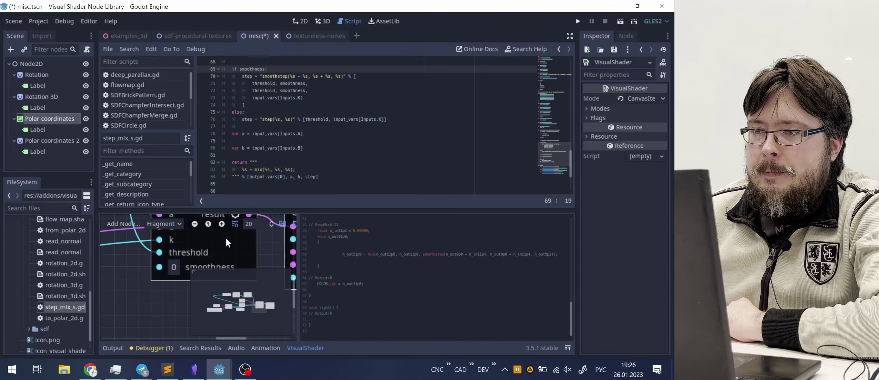
Step: Compare the smoothness check in step_mix_s.gd with the StepMixS node's smoothness input, and return to the top of the project files
scroll(333, 134, up, 2)
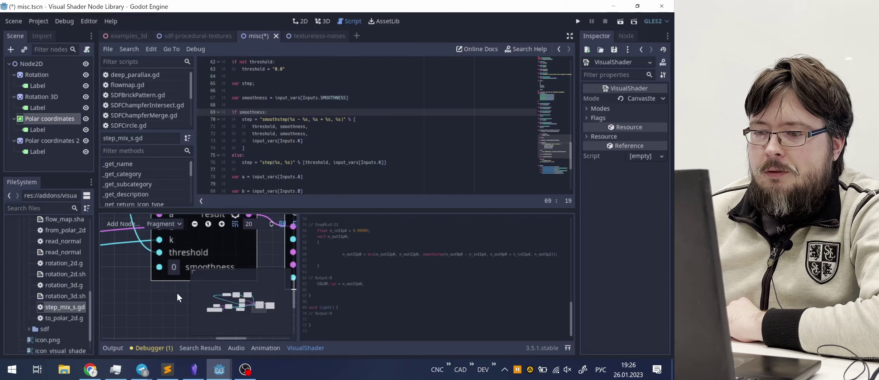
ctrl+scroll(118, 314, down, 3)
ctrl+scroll(122, 315, up, 1)
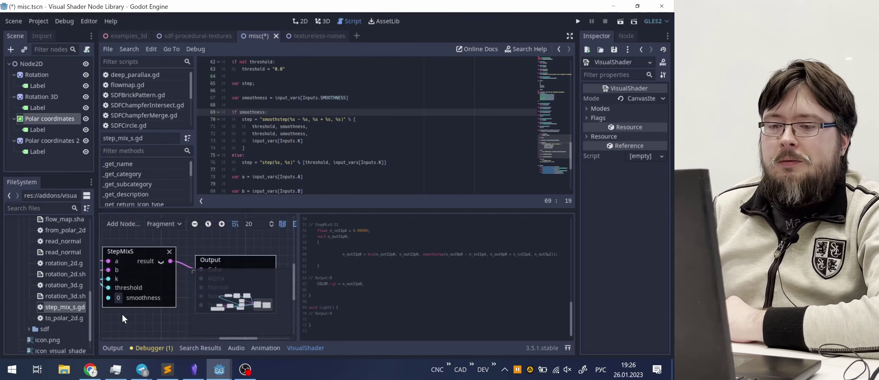
middle_drag(123, 314, 150, 309)
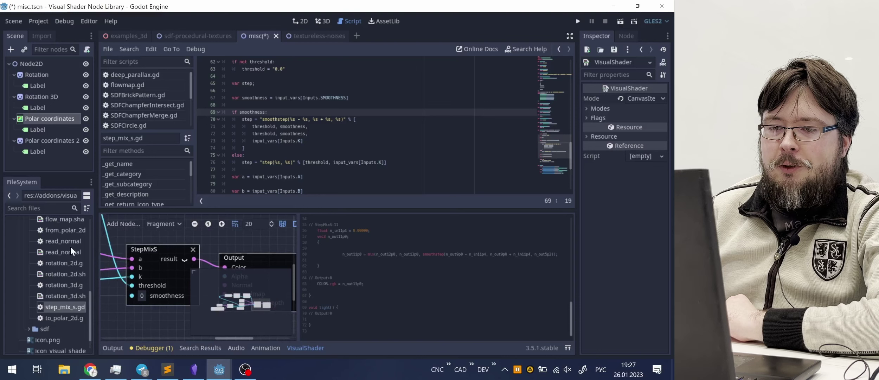
scroll(71, 245, up, 8)
scroll(72, 244, up, 2)
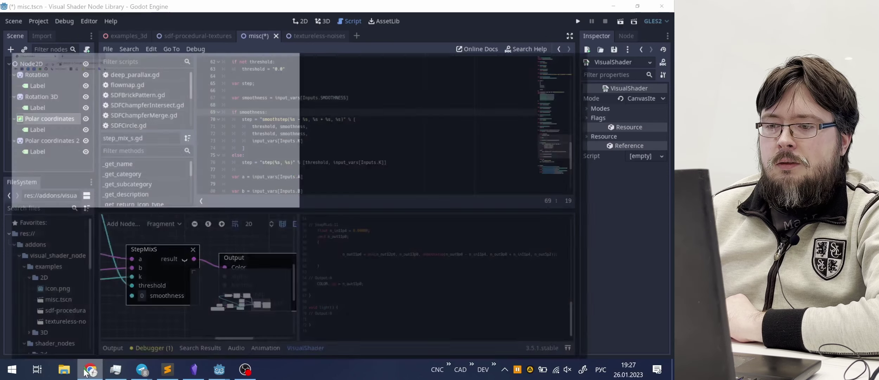
Step: Switch to GitHub in Chrome, expand the full list of repositories and look through it
click(86, 372)
click(94, 45)
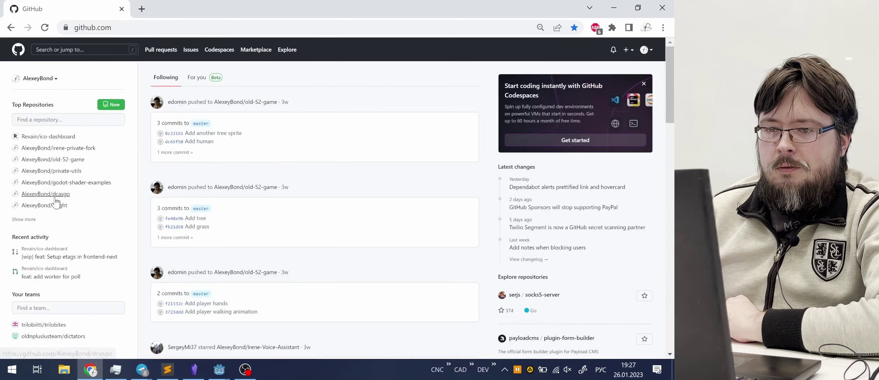
click(22, 220)
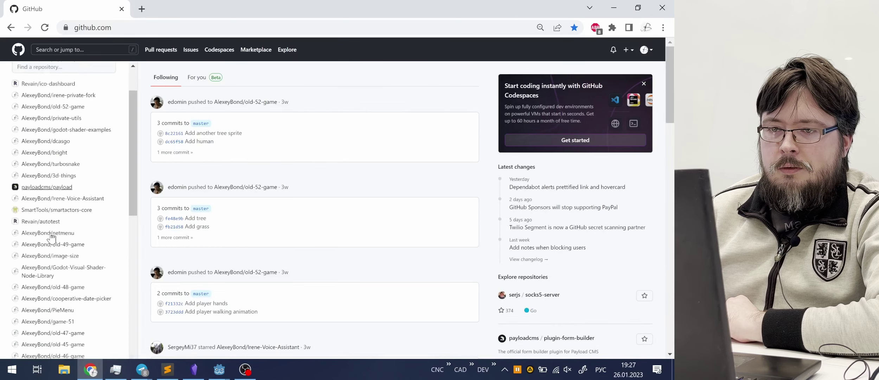
scroll(120, 185, down, 3)
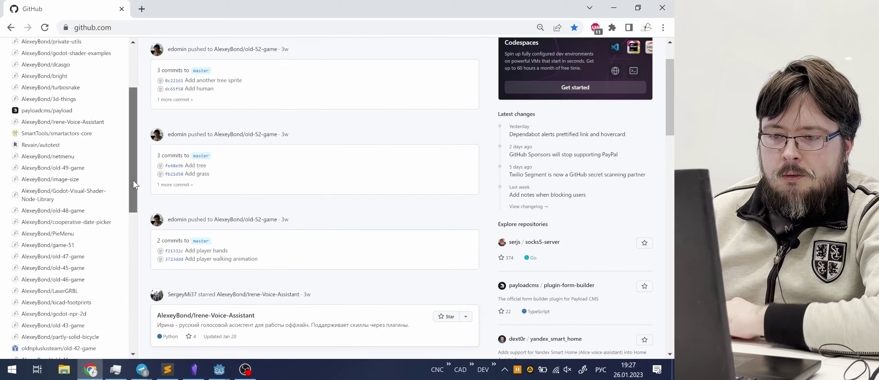
drag(133, 180, 131, 206)
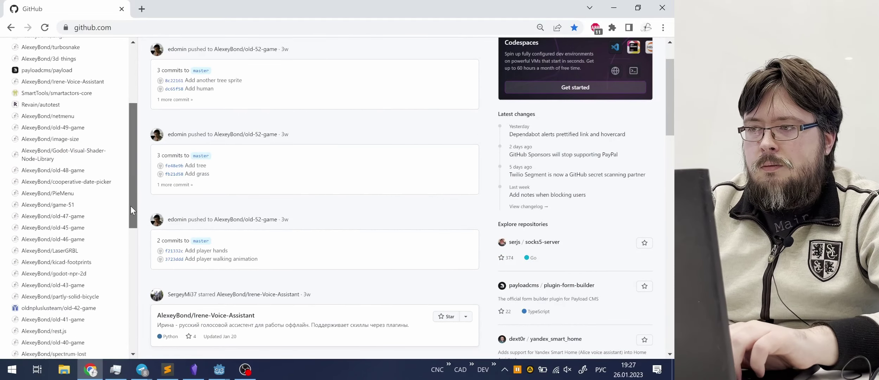
Step: Search the page for "visual" and open the Godot-Visual-Shader-Node-Library repository
key(ctrl+f)
text(пщвще)
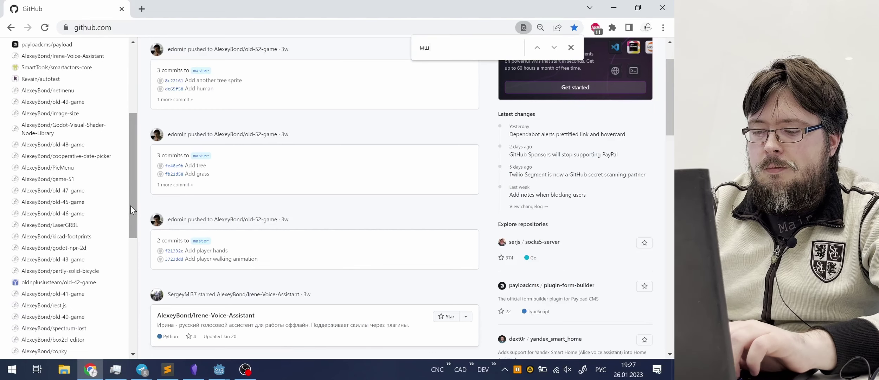
key(BackSpace)
key(BackSpace)
key(BackSpace)
key(BackSpace)
key(BackSpace)
key(alt+shift)
text(visual)
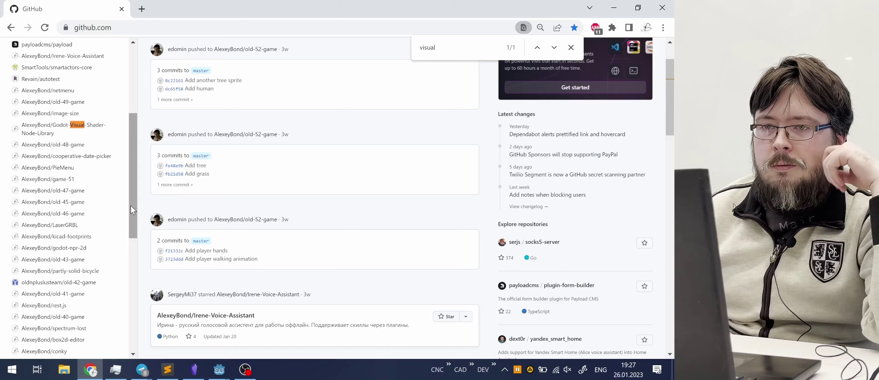
click(44, 128)
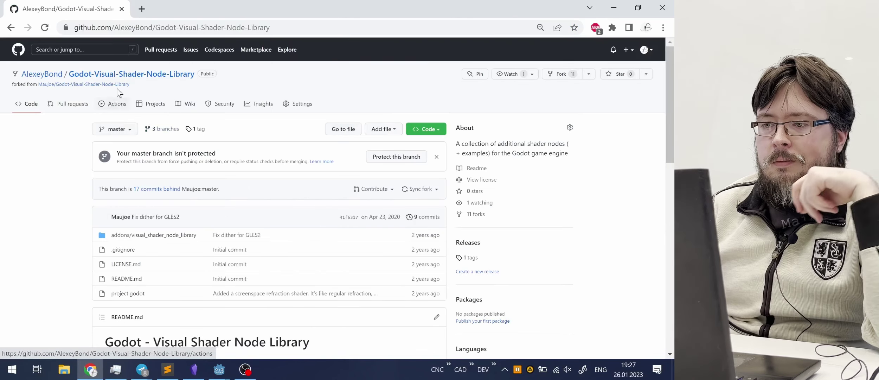
Step: Open the original repository that Godot-Visual-Shader-Node-Library was forked from and view its README down to the Added Nodes section
mouse_move(93, 84)
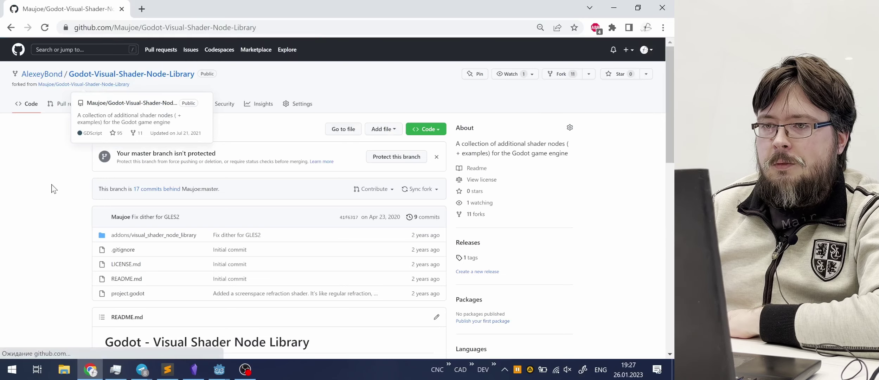
scroll(51, 176, down, 5)
scroll(37, 180, down, 2)
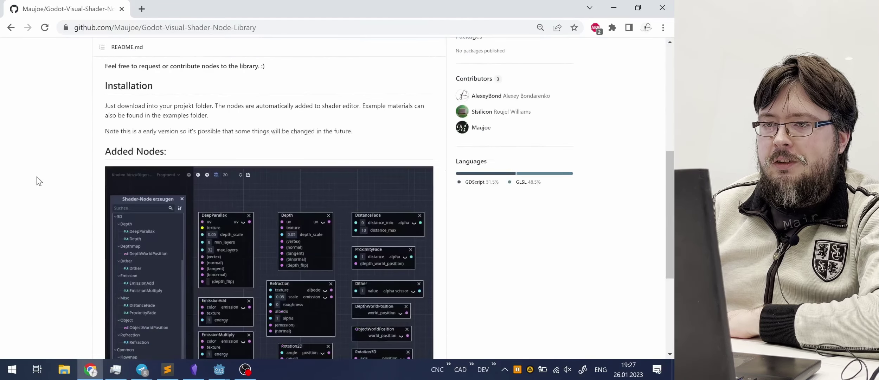
Step: Review the README introduction and the repository's file list, and switch back to the step_mix_s.gd script in Godot
scroll(38, 180, up, 1)
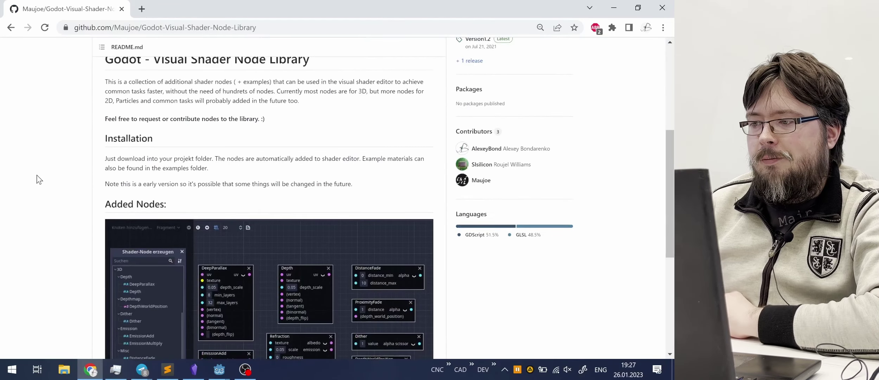
scroll(36, 175, up, 1)
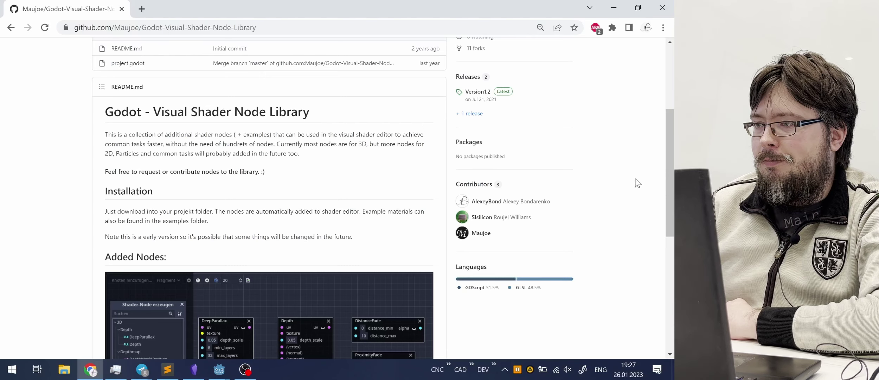
drag(671, 176, 672, 112)
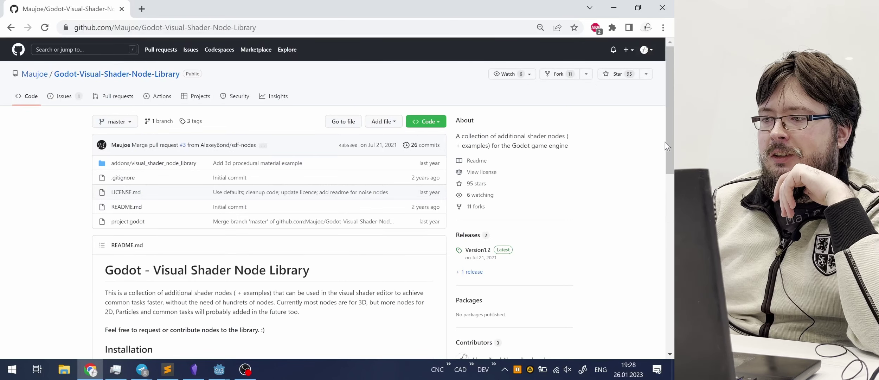
scroll(670, 159, down, 1)
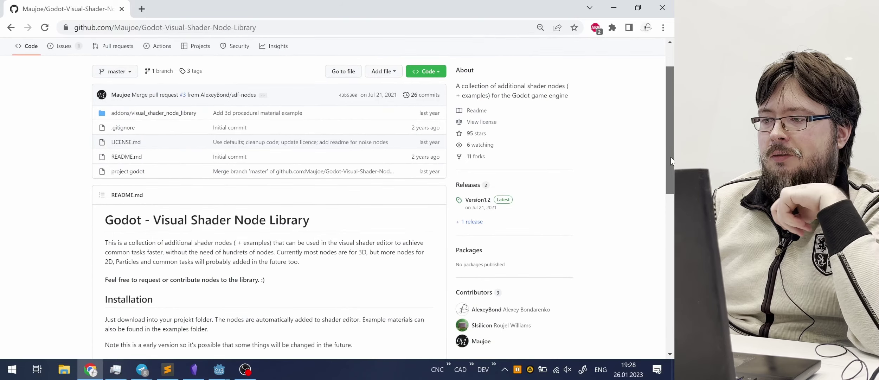
drag(670, 159, 669, 166)
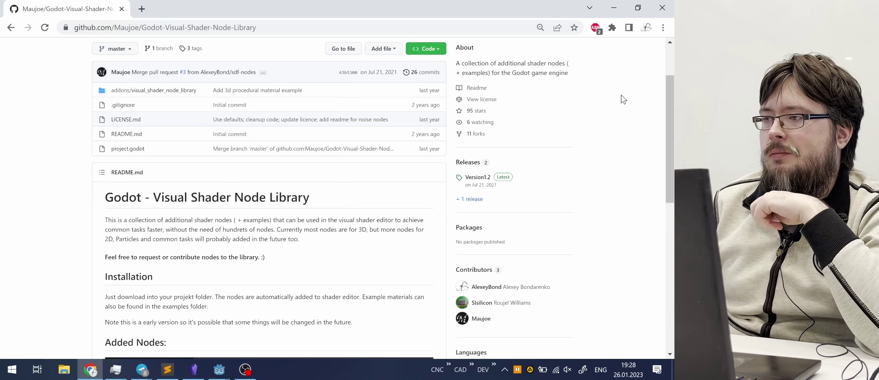
click(616, 4)
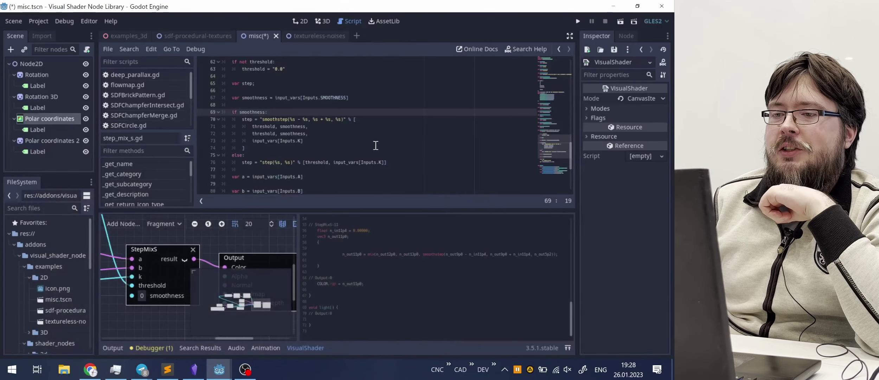
click(281, 106)
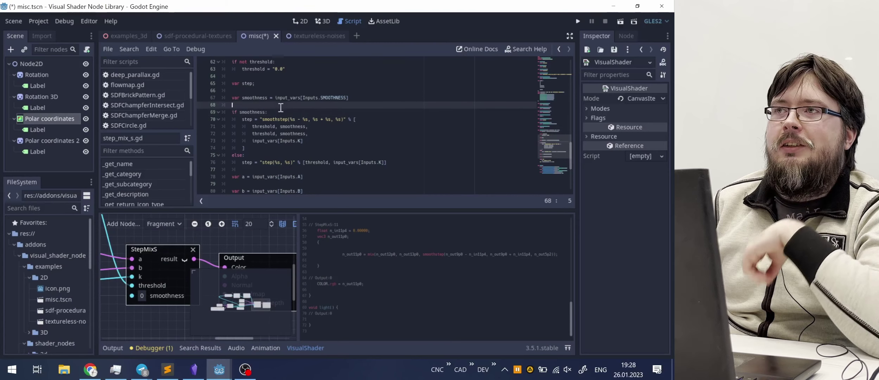
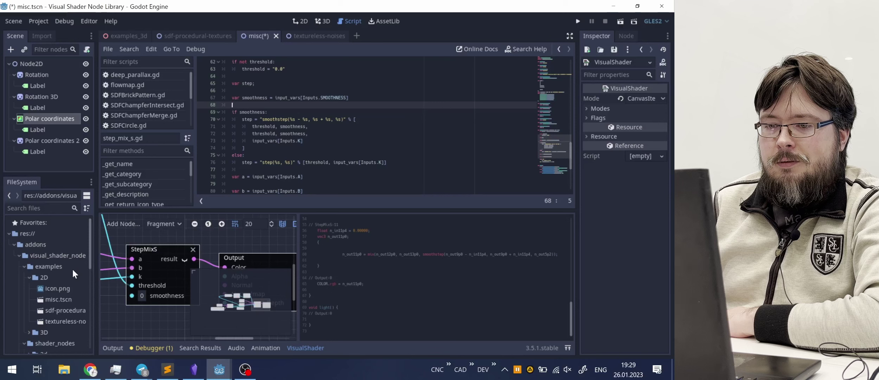
Step: Find step_mix_s.gd among the project files and show its folder in the file manager
scroll(72, 269, down, 10)
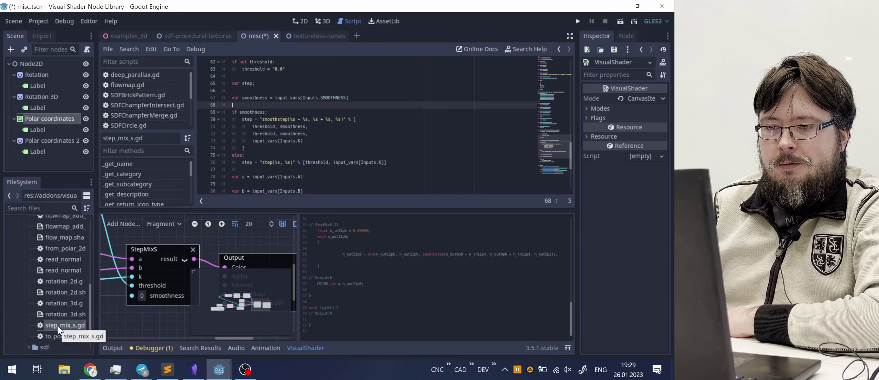
right_click(64, 324)
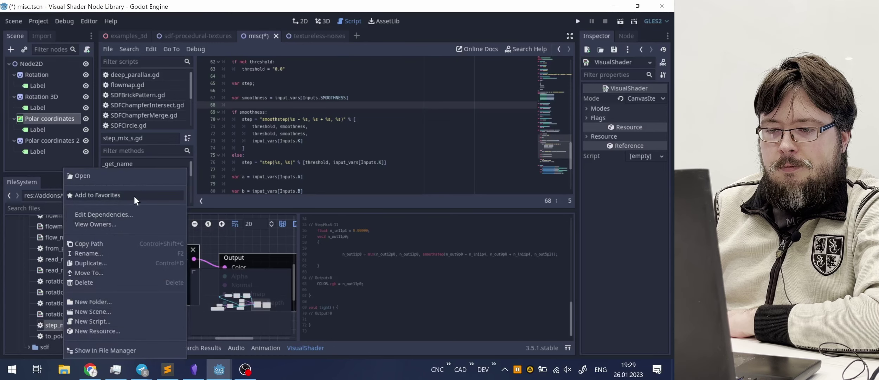
click(101, 355)
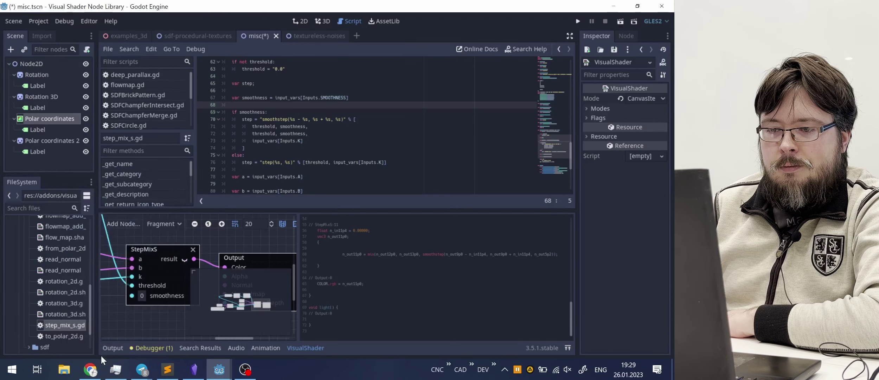
right_click(70, 325)
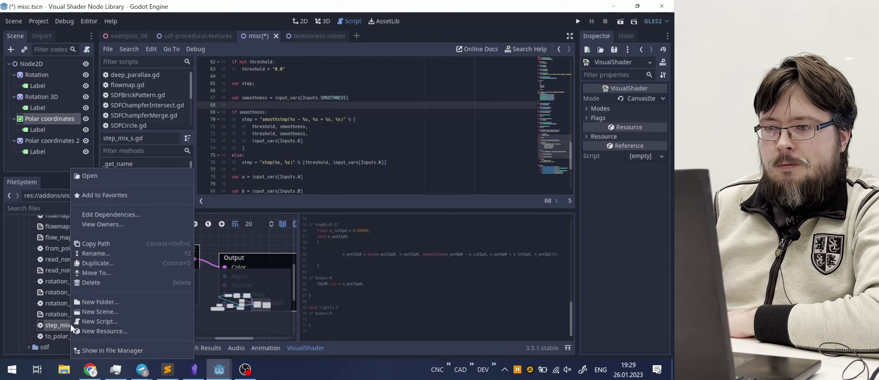
click(97, 348)
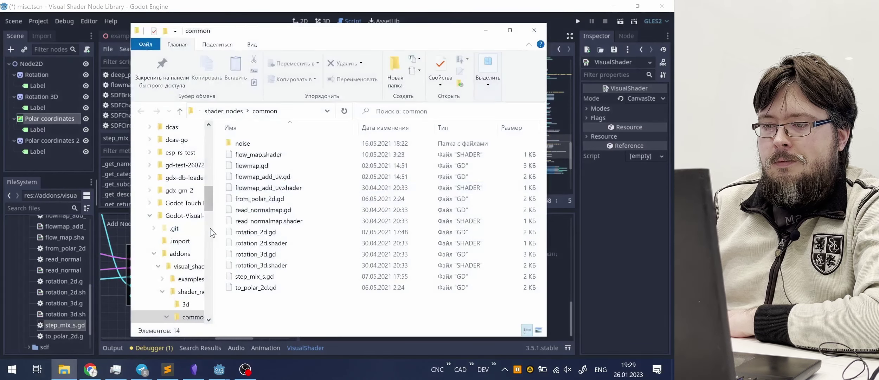
click(291, 267)
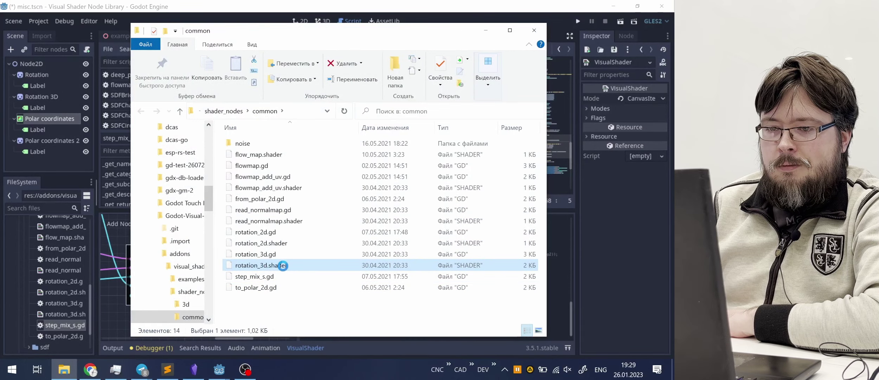
right_click(284, 267)
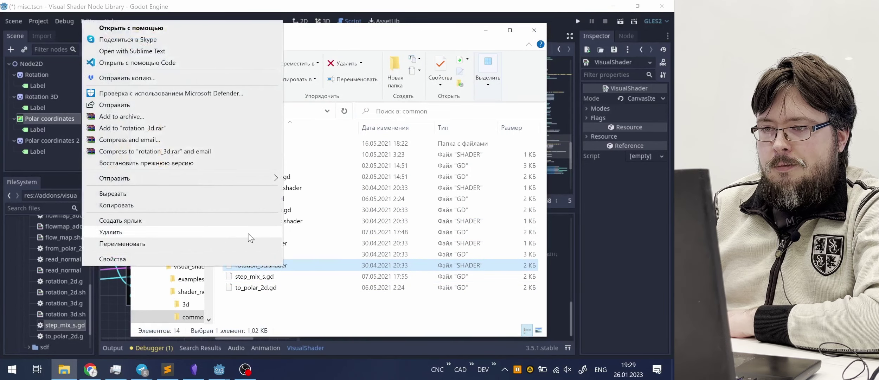
click(318, 243)
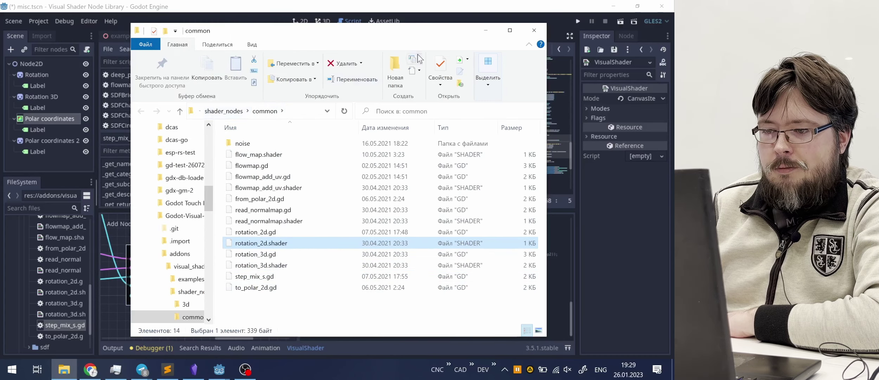
Step: Switch to the old-52-game Godot project, enlarge its project file list and look through the files
click(210, 377)
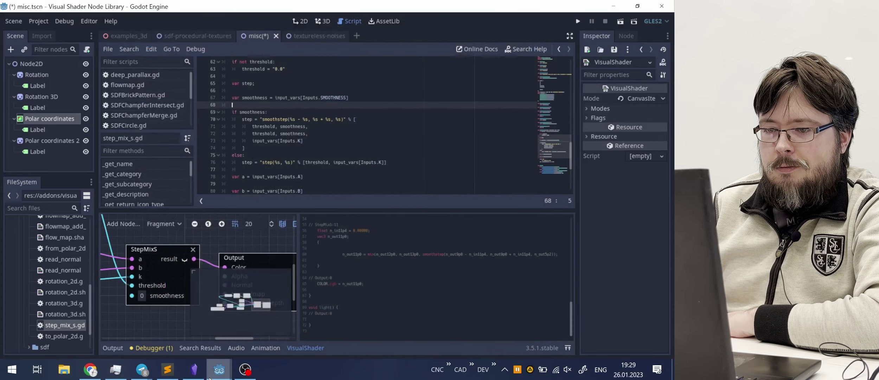
mouse_move(218, 371)
click(134, 332)
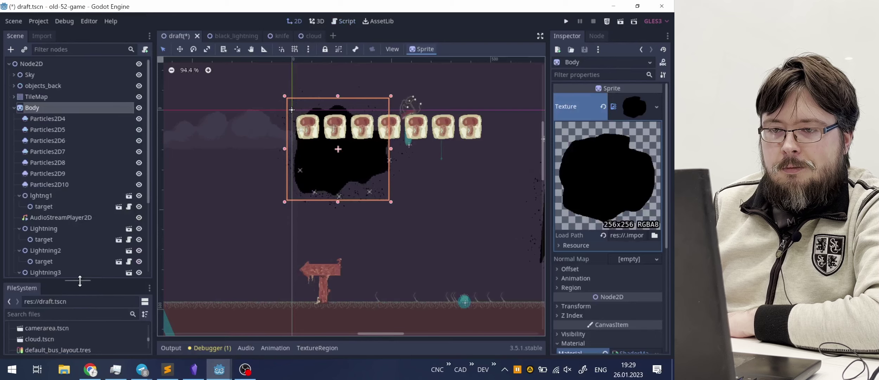
drag(80, 280, 92, 133)
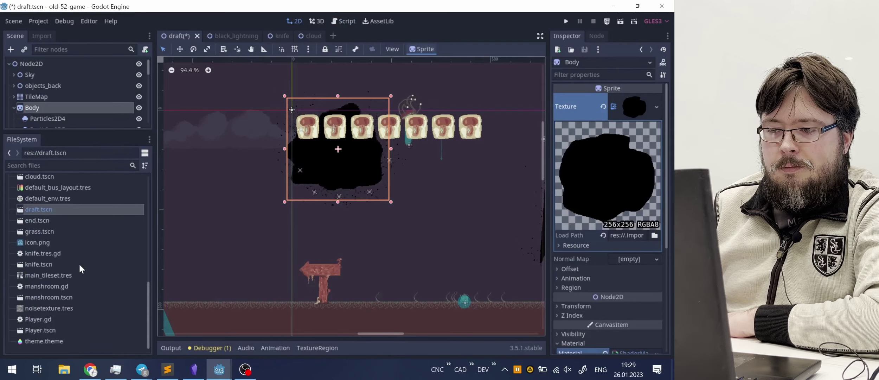
scroll(80, 264, up, 5)
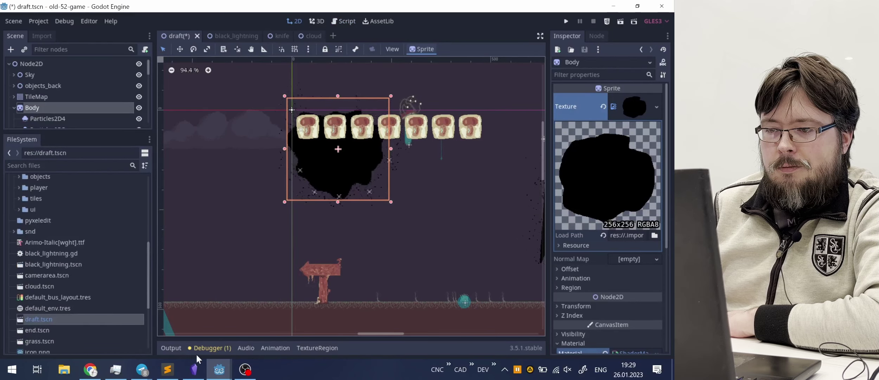
Step: Switch to the godot-shaders-demo project, widen the project file list and show 04-01-lightning-shader.tres in the file manager
mouse_move(219, 369)
mouse_move(312, 348)
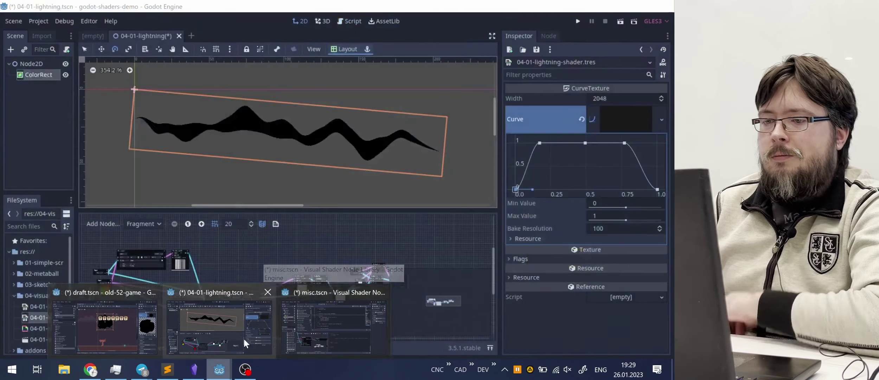
click(243, 338)
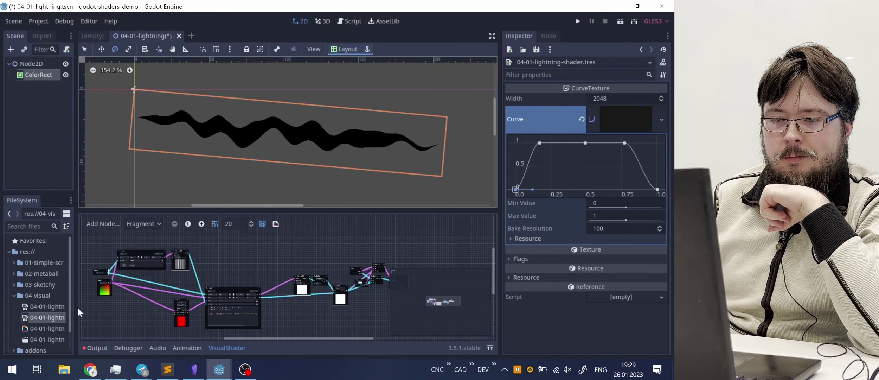
drag(75, 309, 179, 302)
right_click(89, 317)
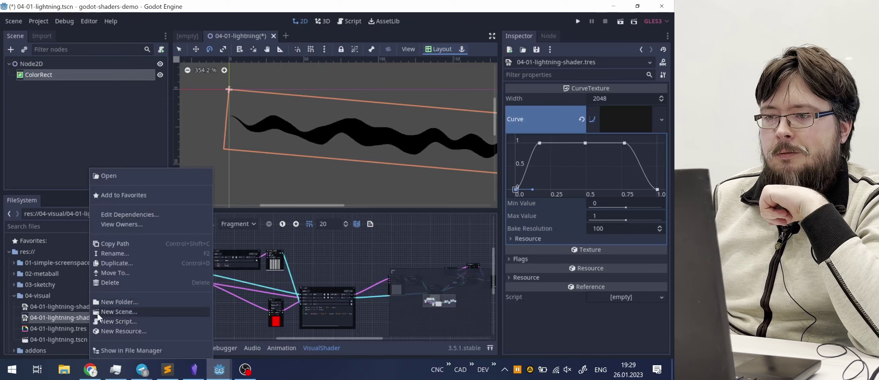
click(116, 350)
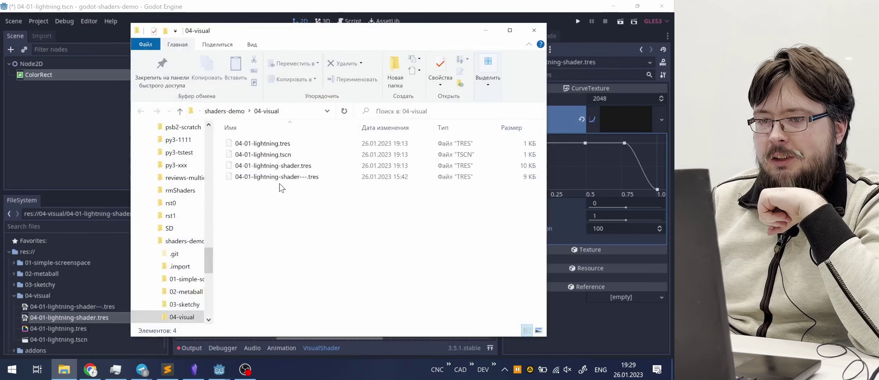
Step: Open 04-01-lightning-shader.tres in Sublime Text and examine how the visual shader's nodes are stored as text
right_click(284, 164)
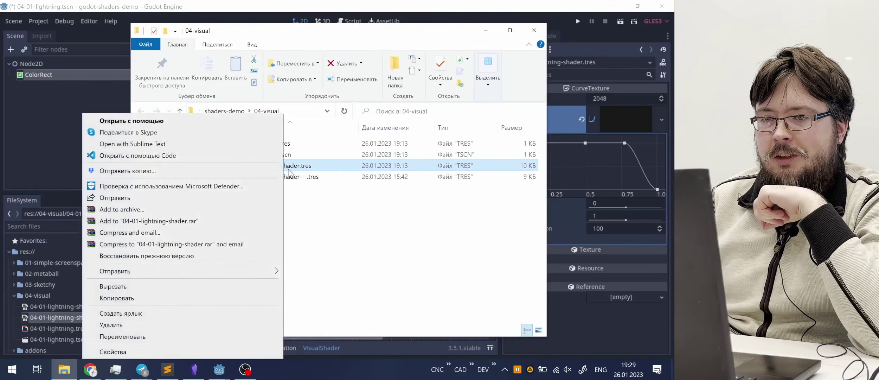
click(195, 144)
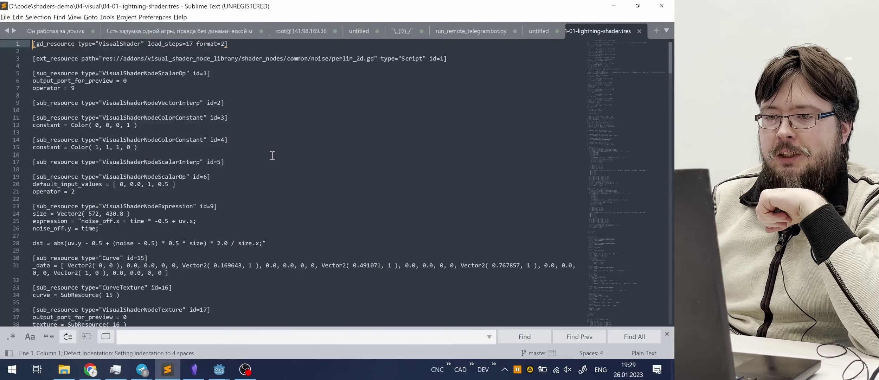
drag(615, 64, 633, 54)
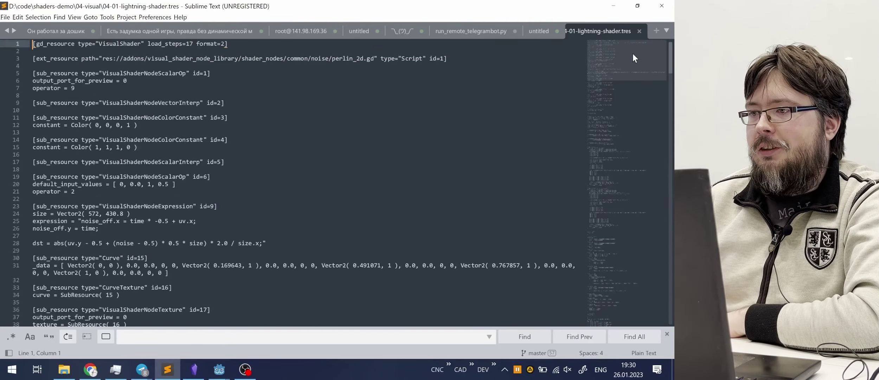
click(460, 120)
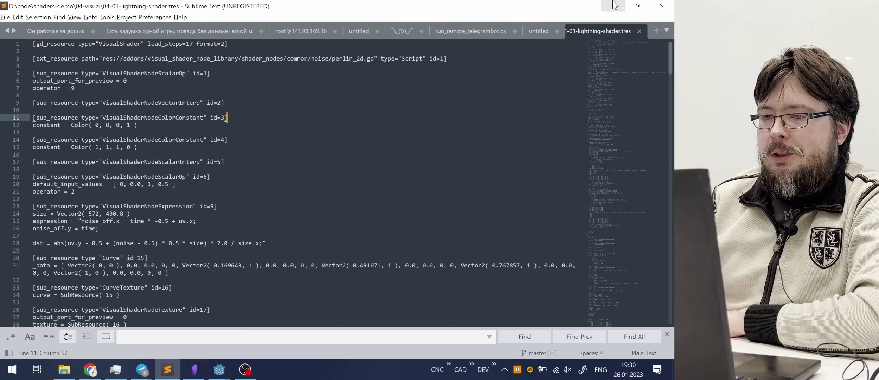
Step: Minimize Sublime Text and return to the 04-01-lightning scene in Godot
click(615, 5)
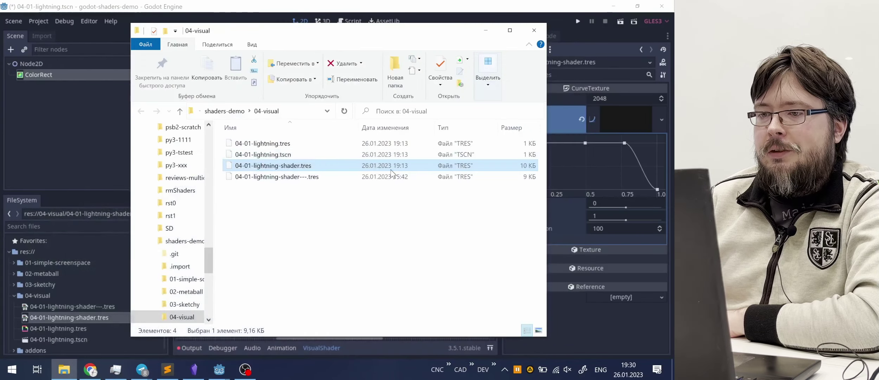
drag(329, 208, 361, 245)
click(313, 16)
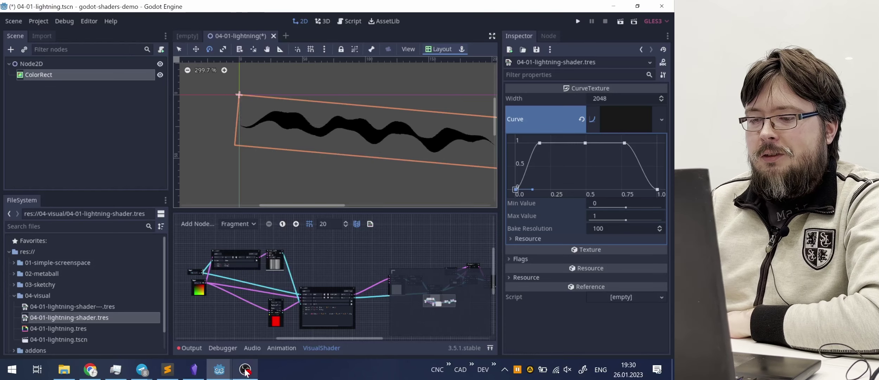
mouse_move(246, 370)
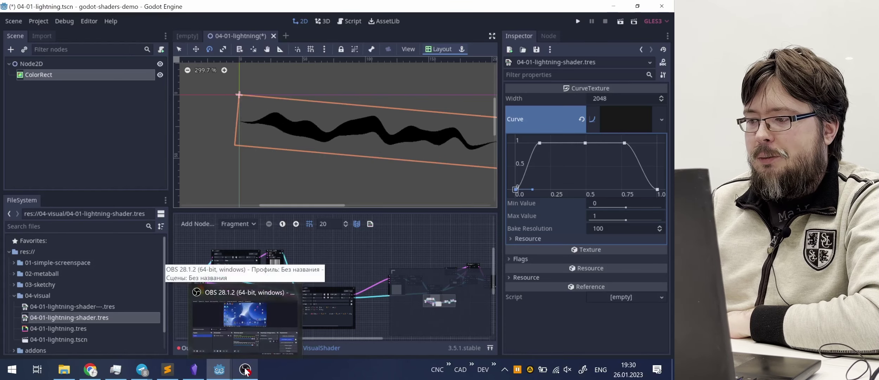